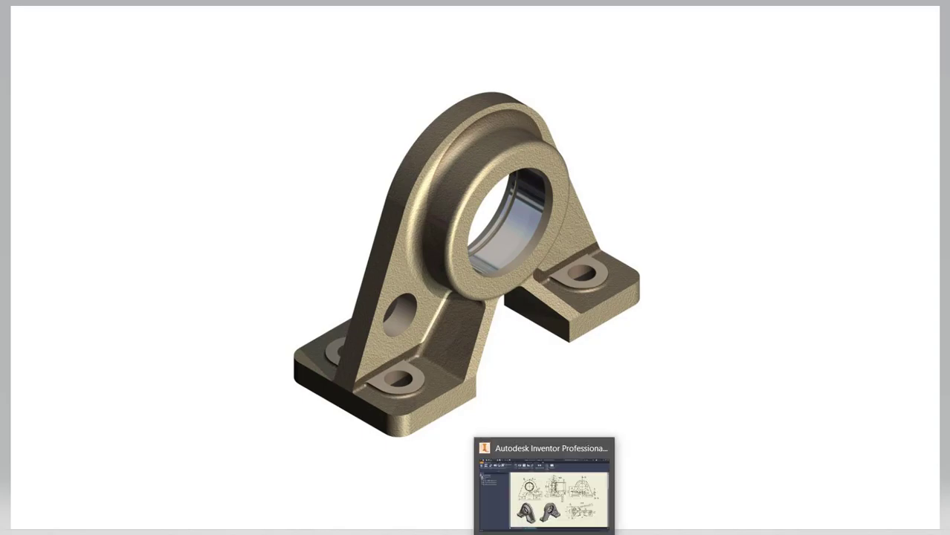
- Switch to Autodesk Inventor and examine the dimensioned views and sections of the MOBILE BEARING.idw drawing
left_click(546, 487)
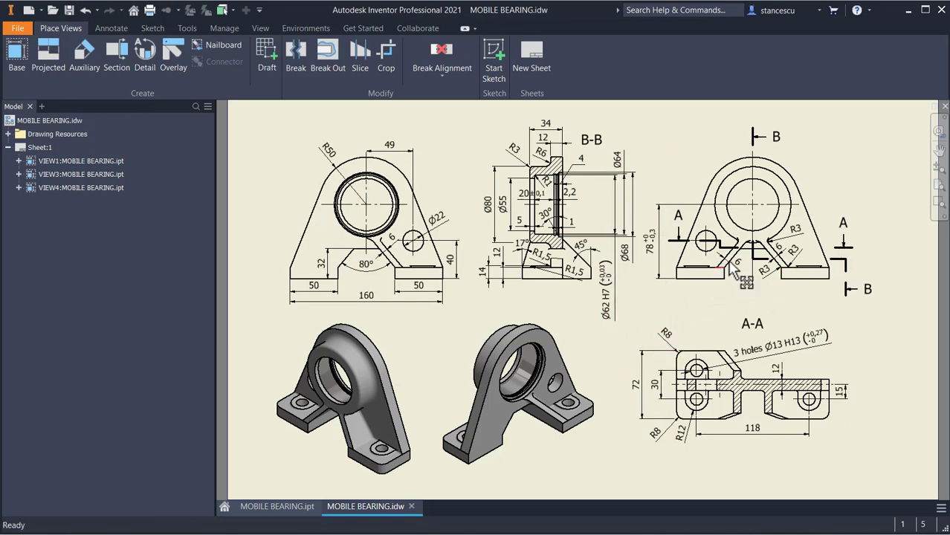
scroll(732, 272, "up", 3)
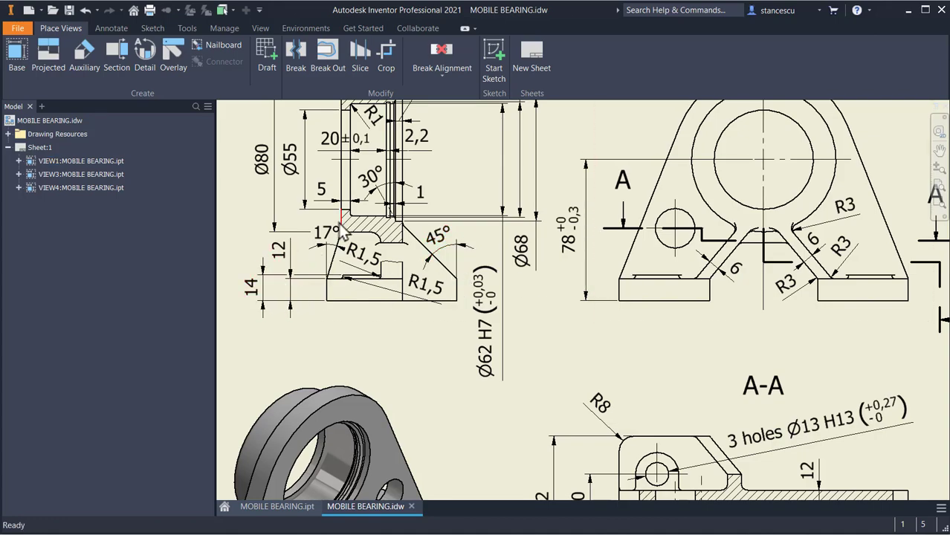
middle_click_drag(564, 343, 786, 348)
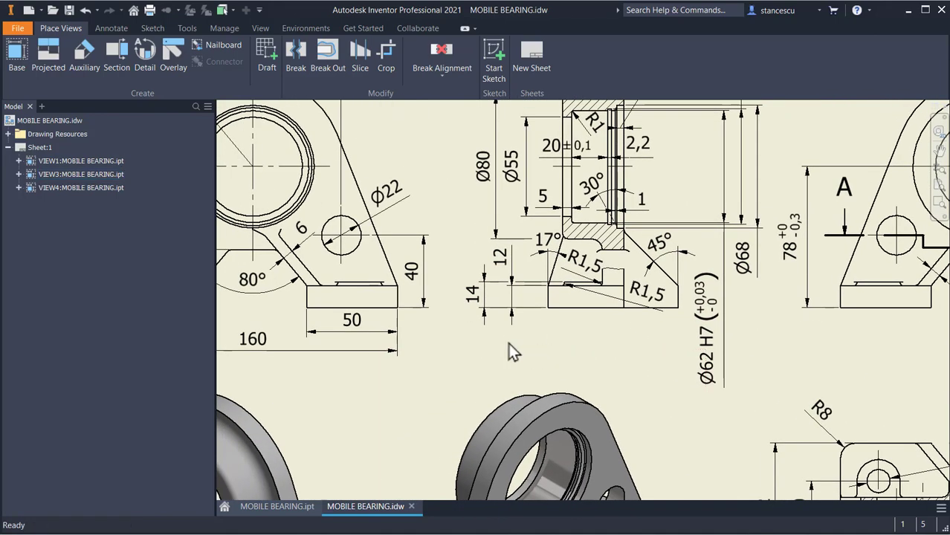
mouse_move(640, 347)
middle_mouse_down()
mouse_move(725, 352)
mouse_move(556, 335)
mouse_move(542, 343)
middle_mouse_up()
scroll(542, 340, "up", 3)
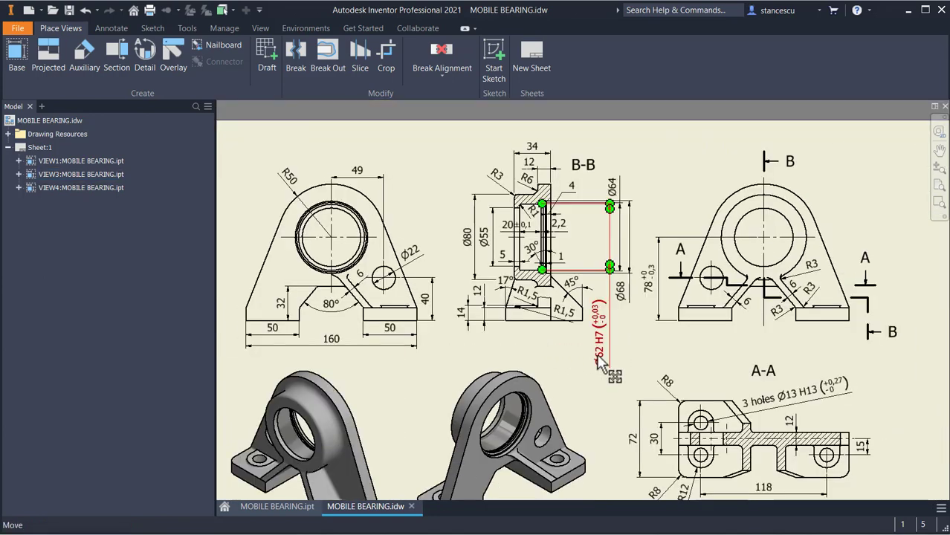
middle_click_drag(595, 357, 599, 336)
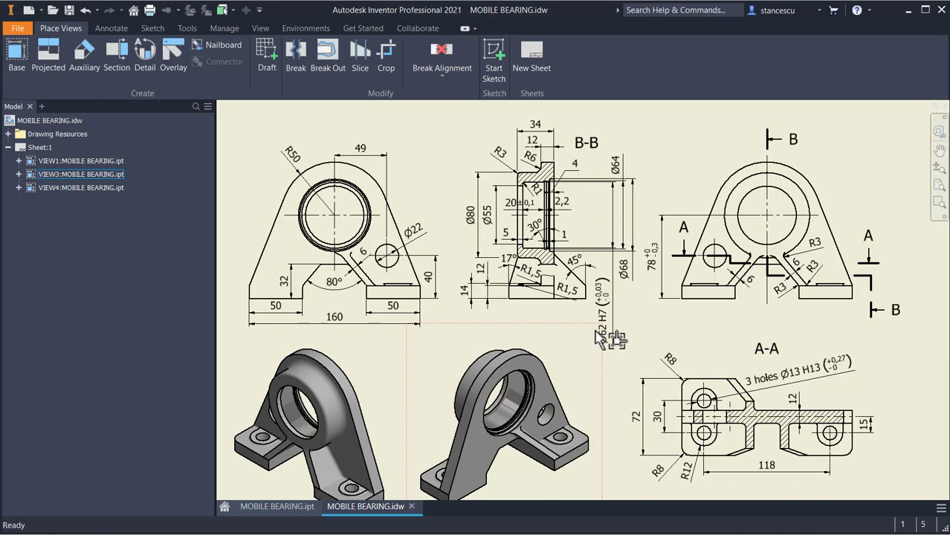
key("F6")
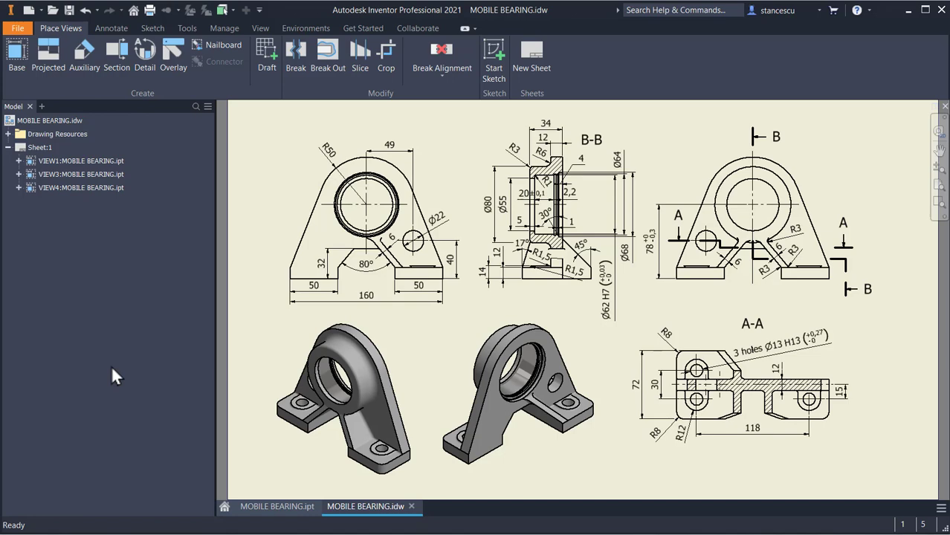
- Create a new part from the metric Standard (mm).ipt template and start a 2D sketch on the XY plane
left_click(29, 12)
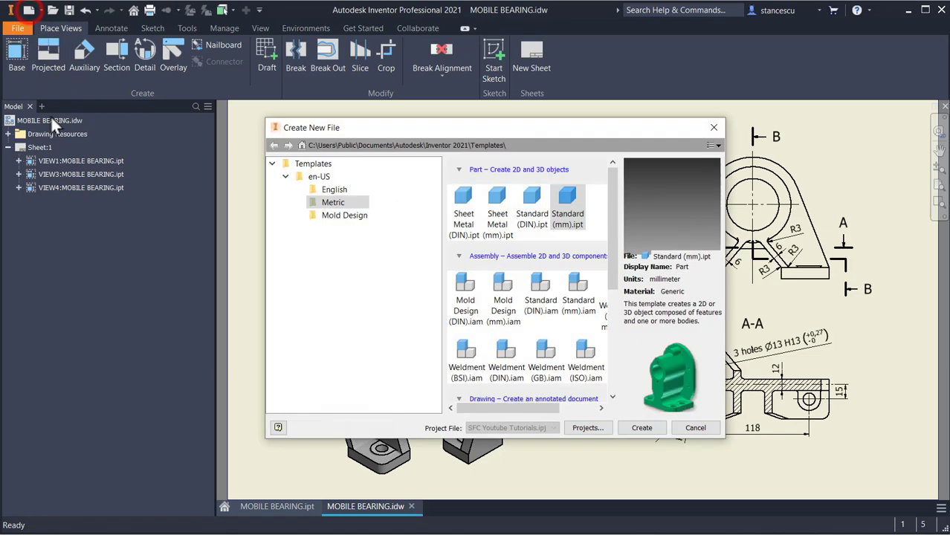
left_click(561, 202)
double_click(562, 202)
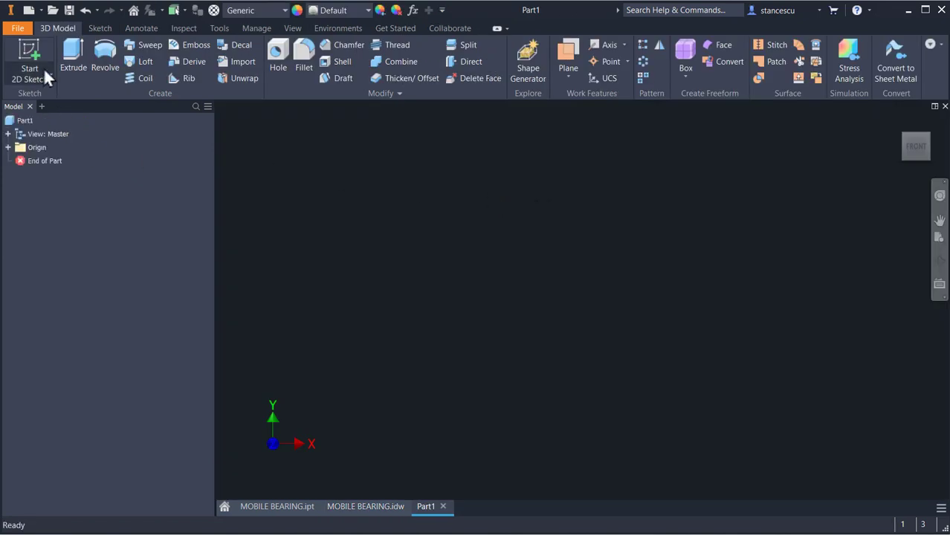
left_click(45, 70)
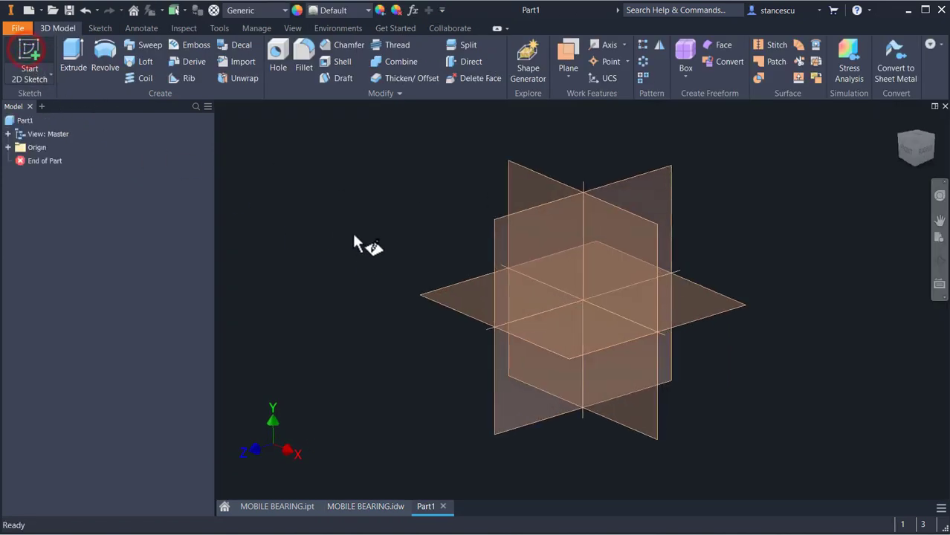
left_click(516, 181)
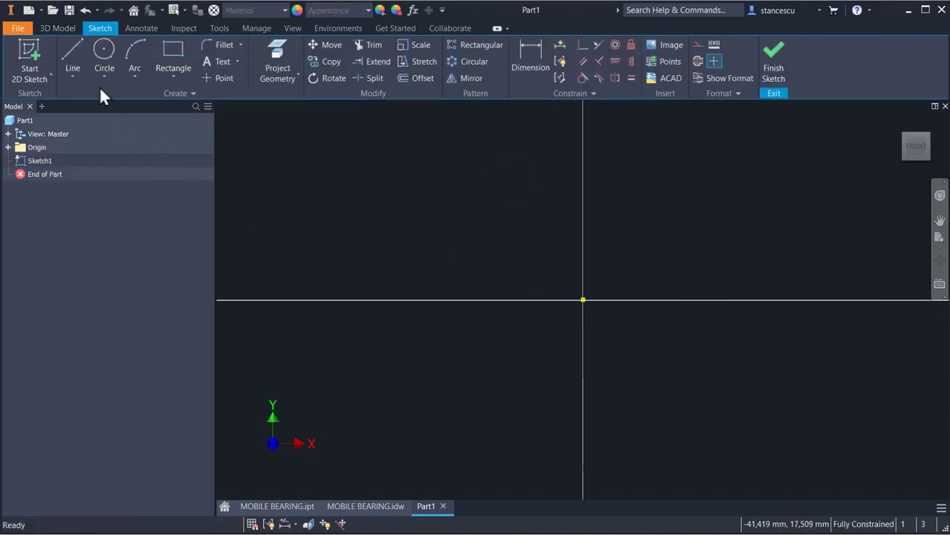
- Sketch a center point circle at the origin, dimensioned by radius instead of diameter, with a radius of 50 mm
left_click(103, 55)
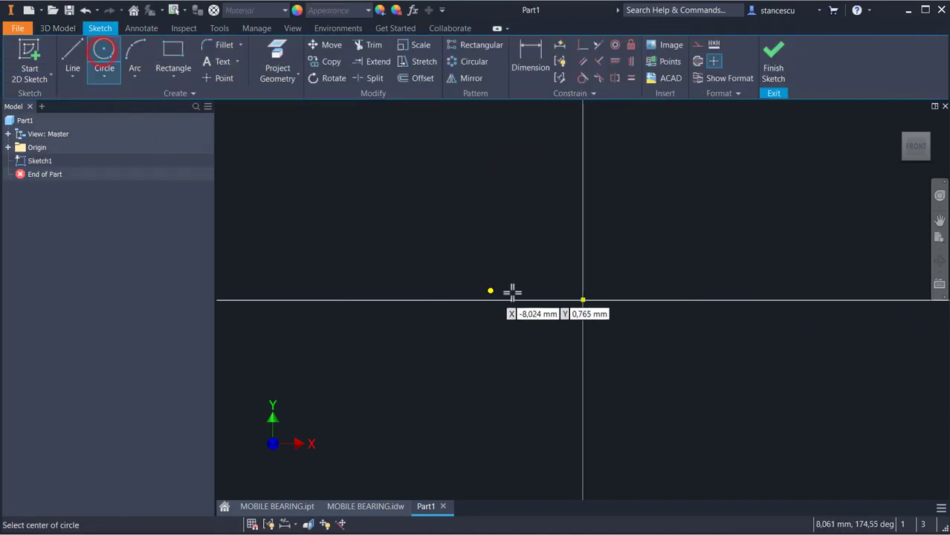
left_click(583, 301)
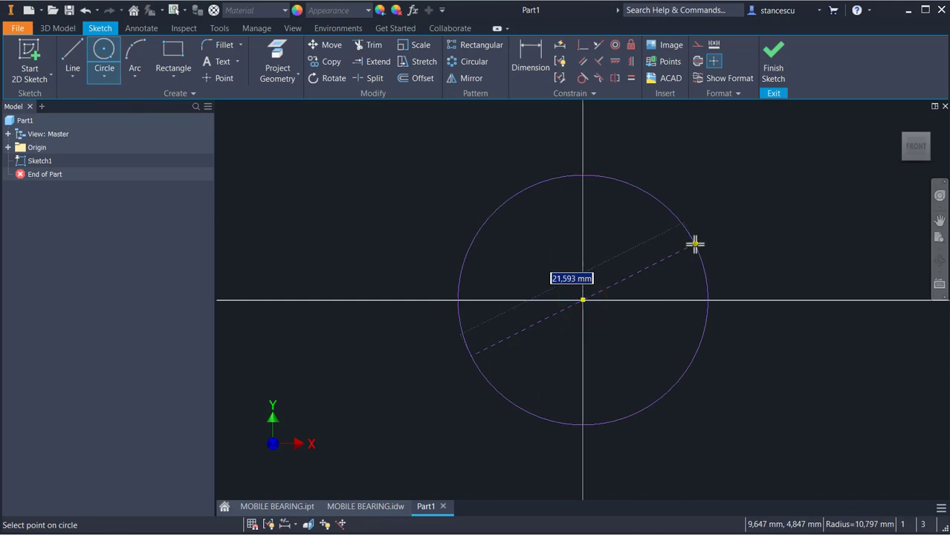
right_click(696, 244)
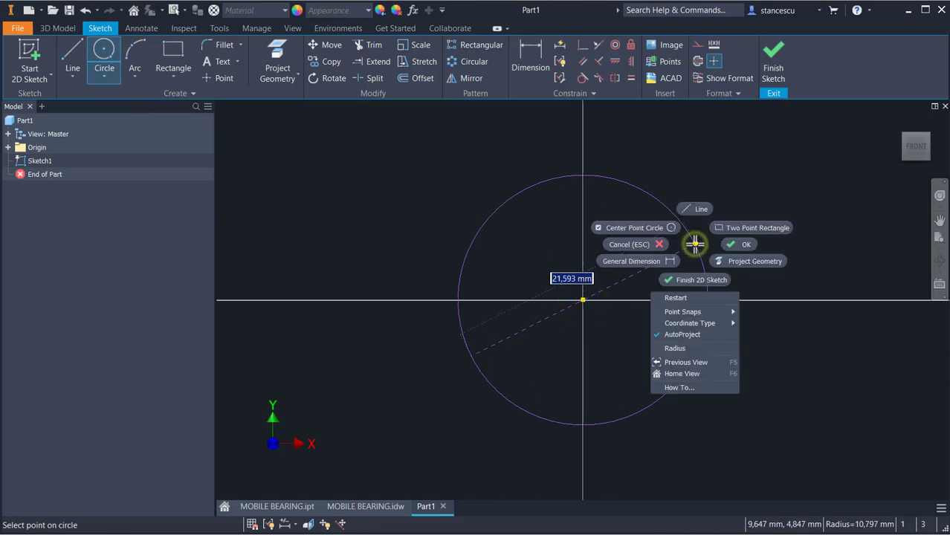
left_click(684, 348)
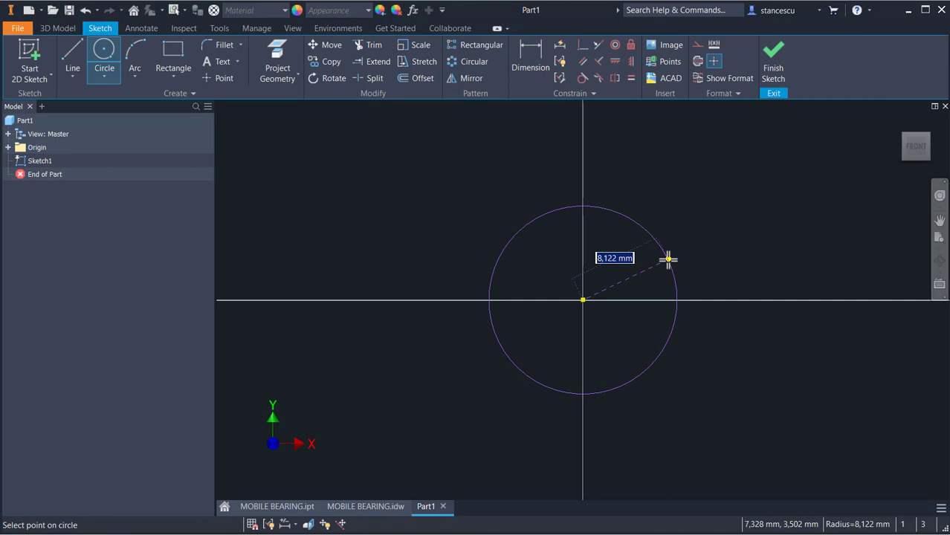
type("5")
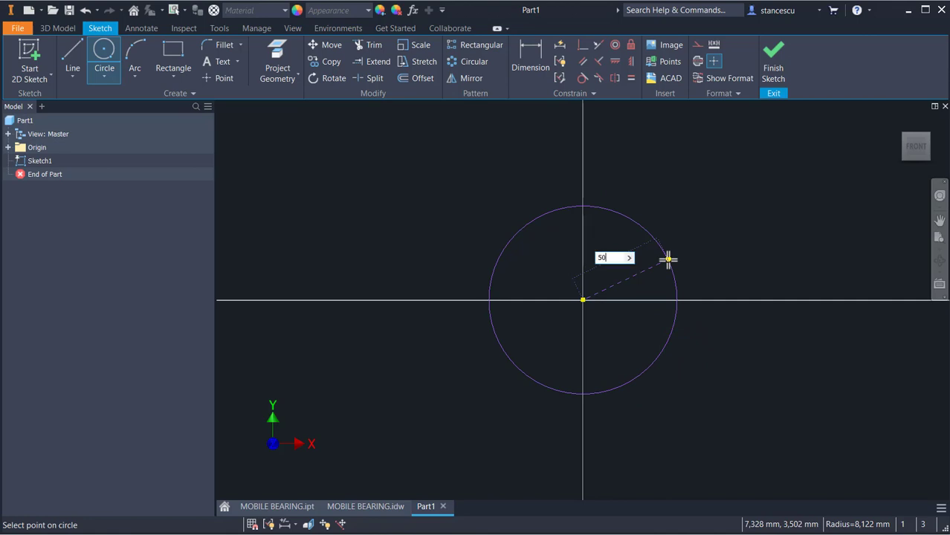
type("0")
key("Return")
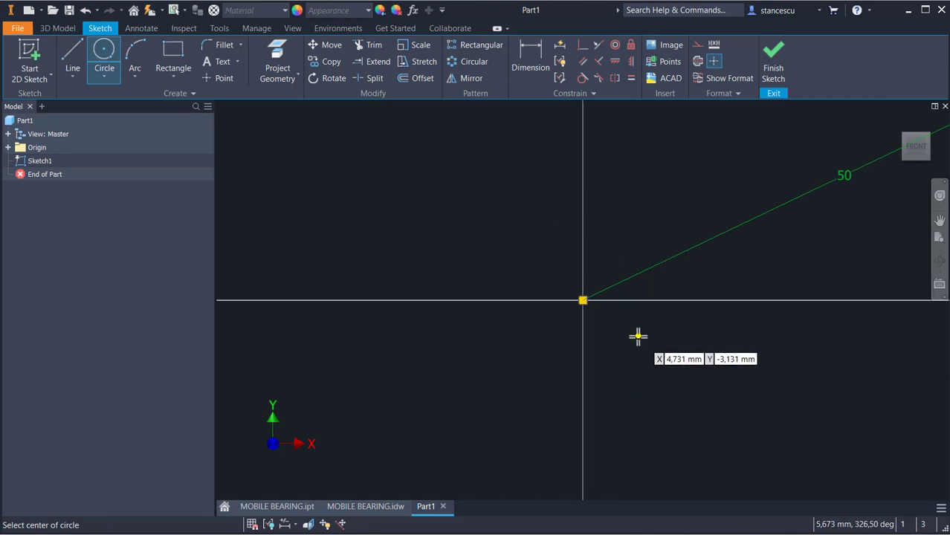
key("Home")
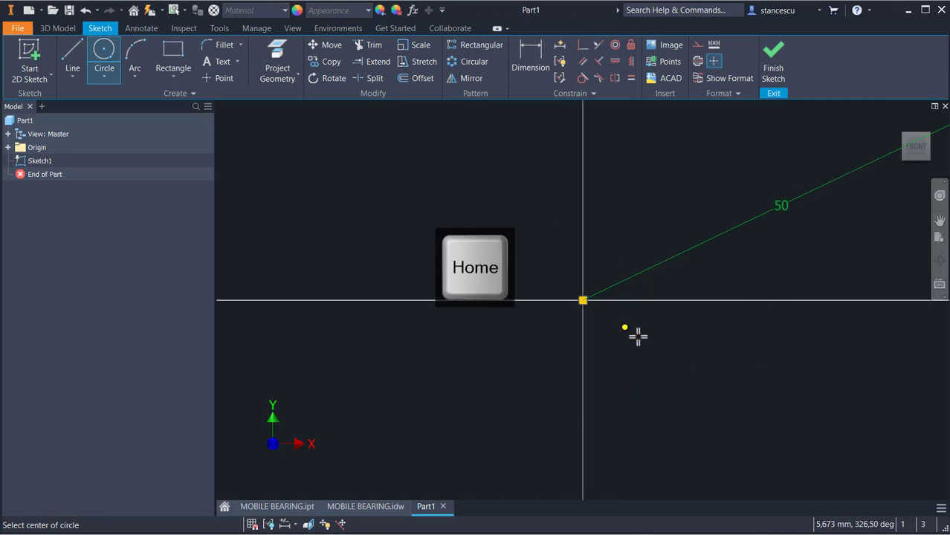
middle_click_drag(632, 383, 610, 329)
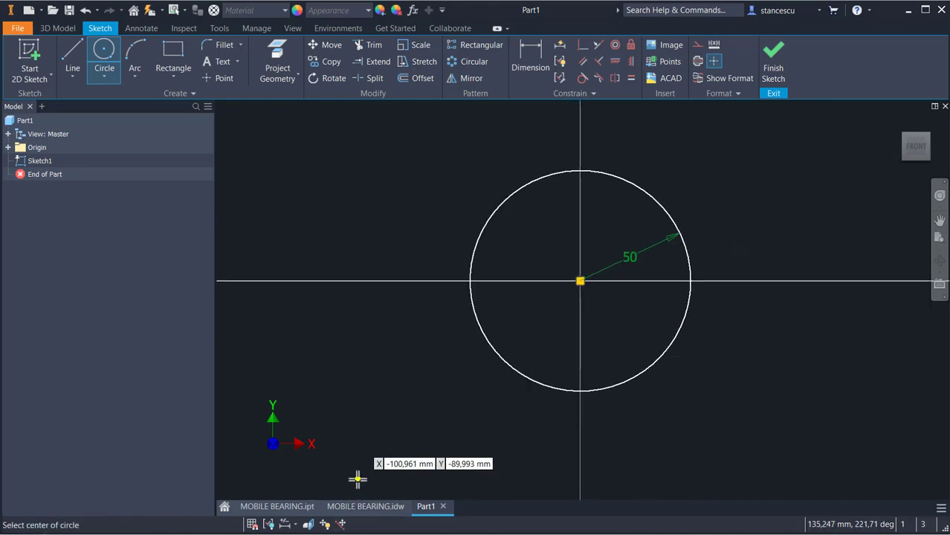
- Check the front view's foot, 80° opening and base height dimensions in MOBILE BEARING.idw and return to Part1
left_click(365, 507)
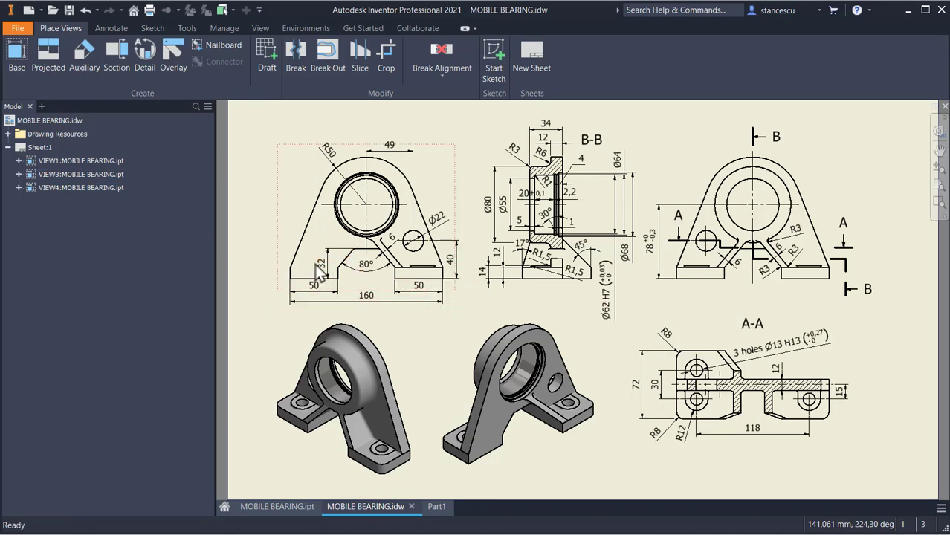
scroll(322, 270, "up", 3)
scroll(321, 269, "up", 3)
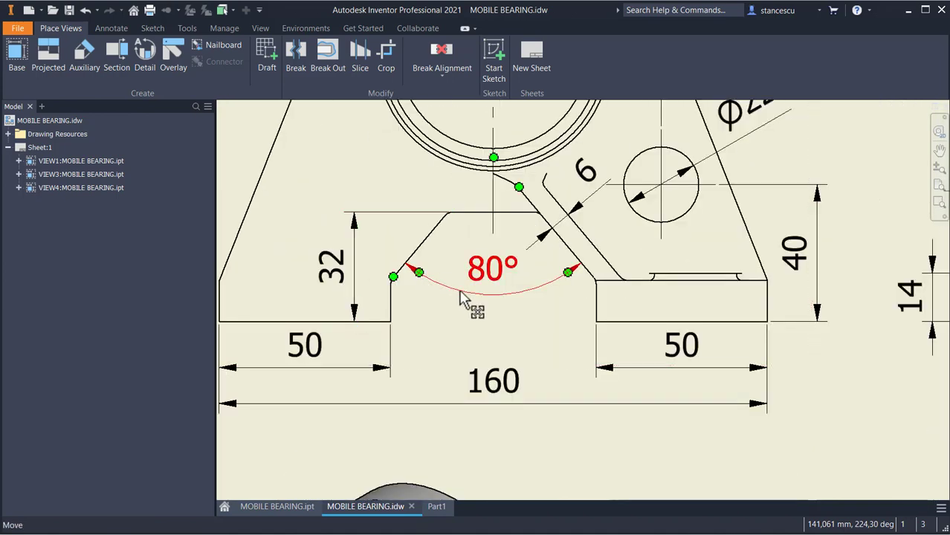
scroll(520, 305, "down", 3)
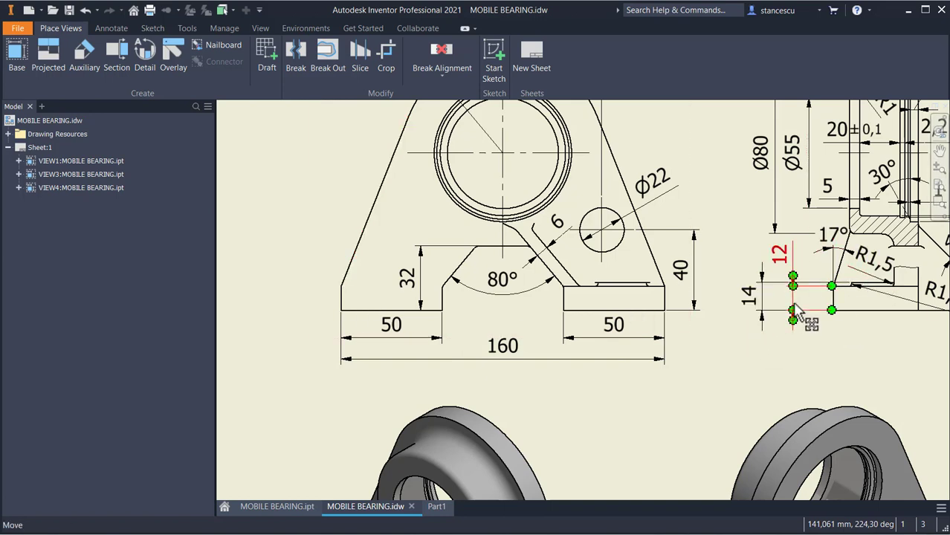
left_click(436, 508)
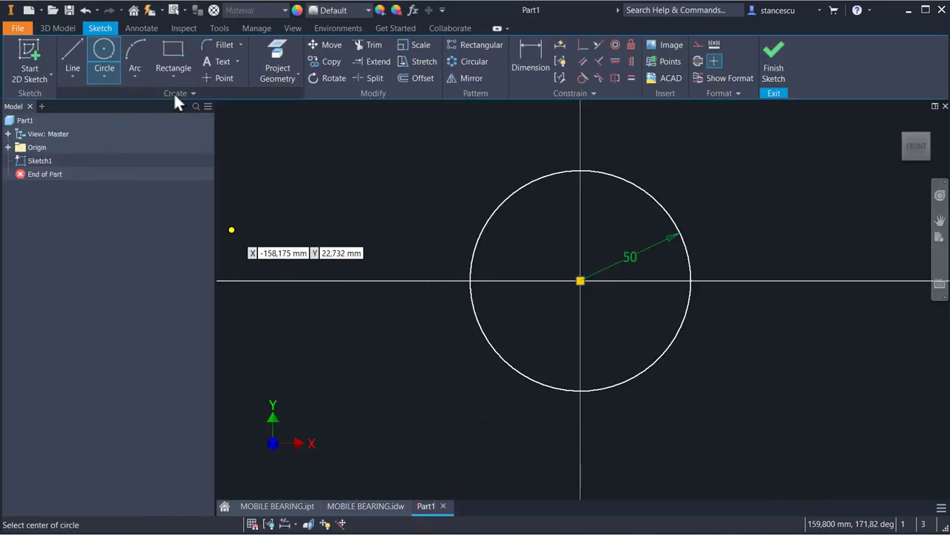
- Sketch the left half outline: a tangent line down from the circle, a foot about 44 by 12 mm, a slanted line and a horizontal line to the vertical axis
left_click(75, 53)
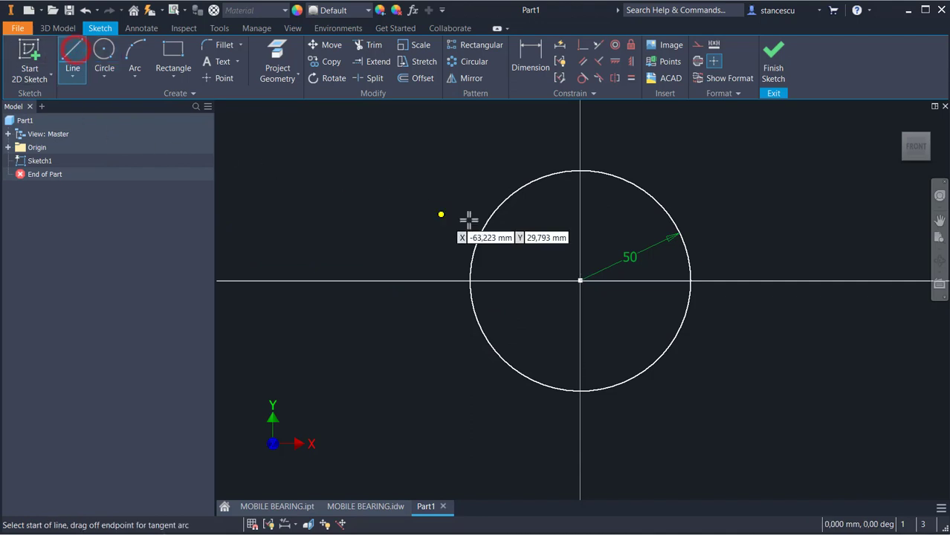
left_click_drag(505, 199, 404, 468)
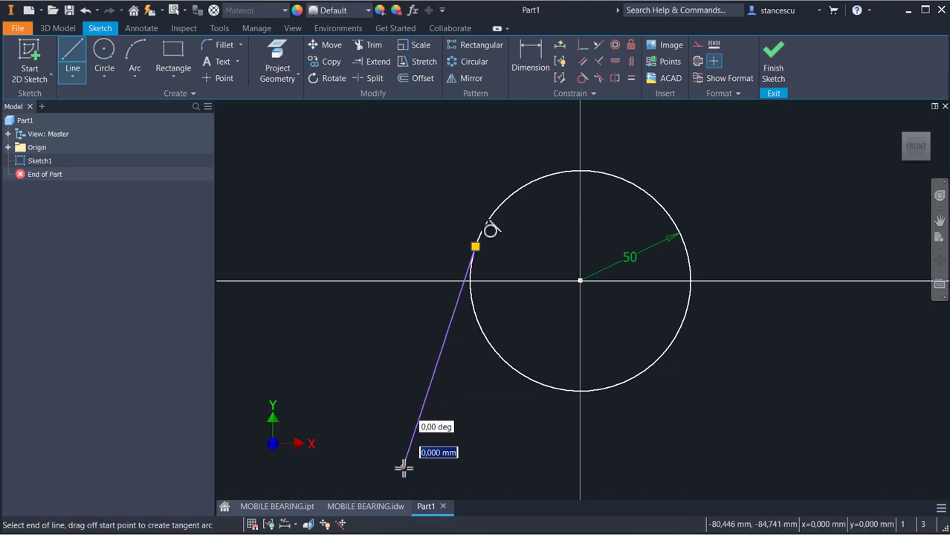
middle_click_drag(404, 483, 424, 353)
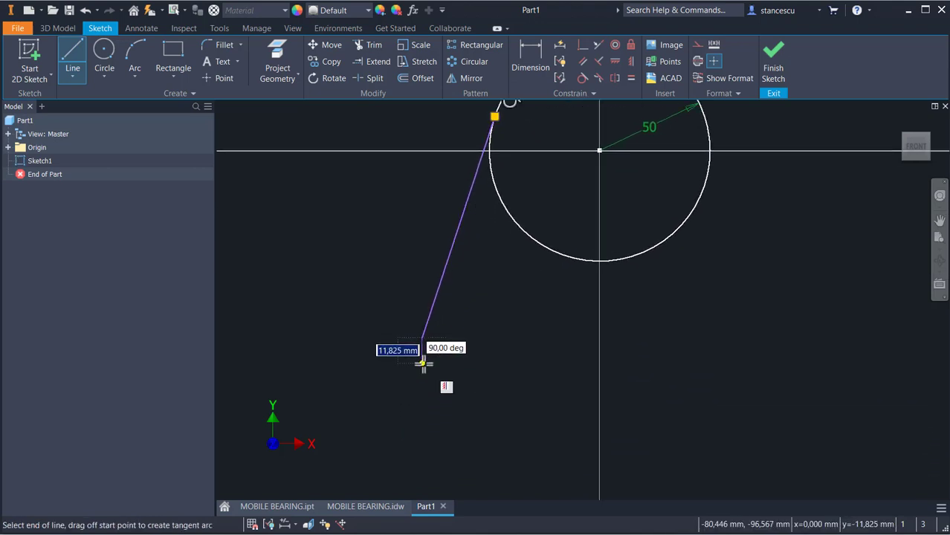
left_click(423, 363)
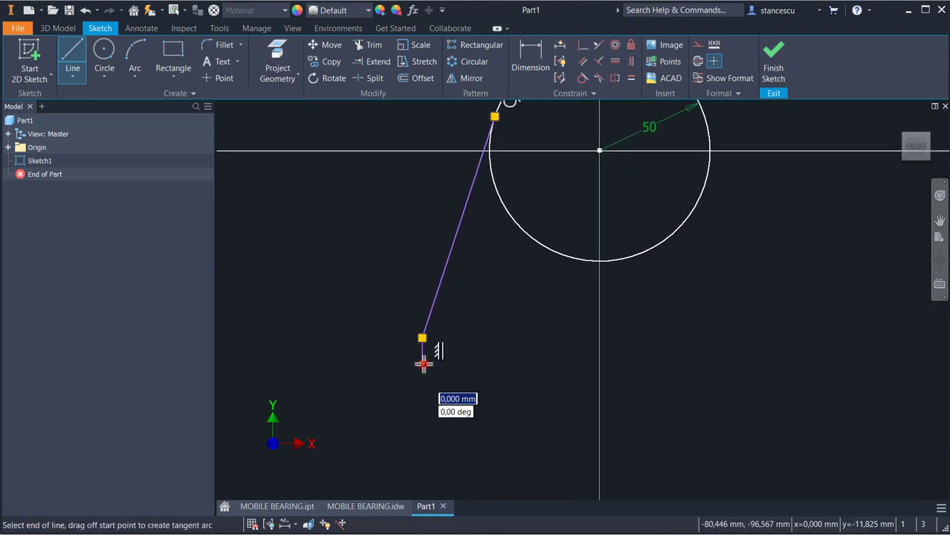
left_click(520, 363)
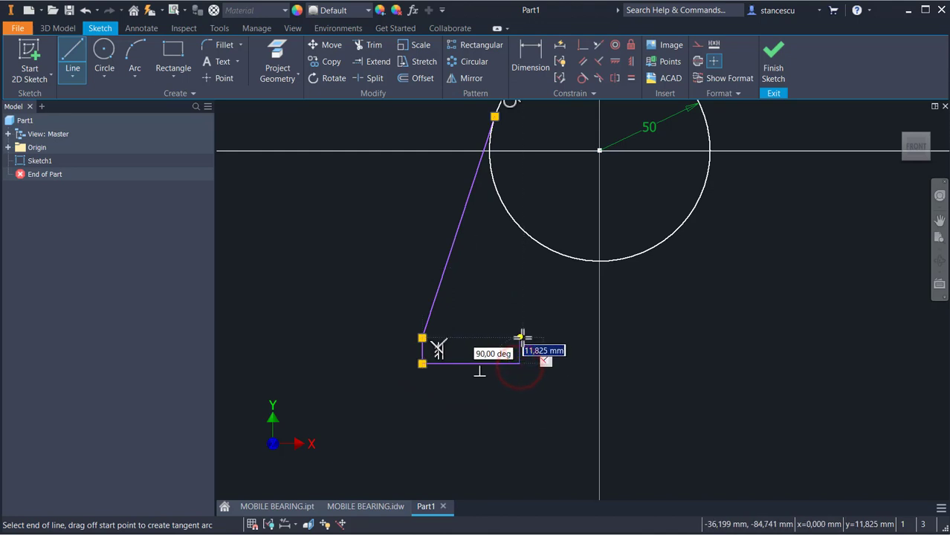
left_click(520, 338)
left_click(559, 296)
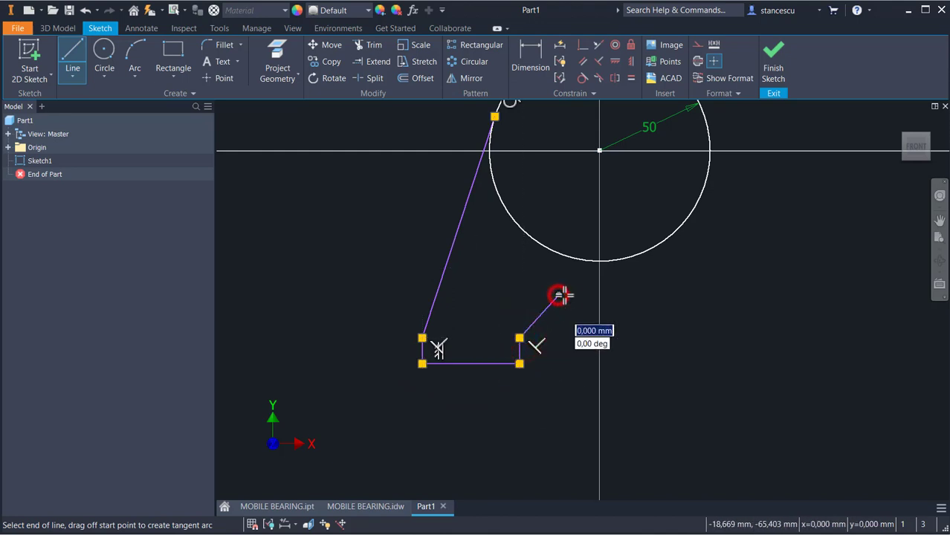
left_click(599, 297)
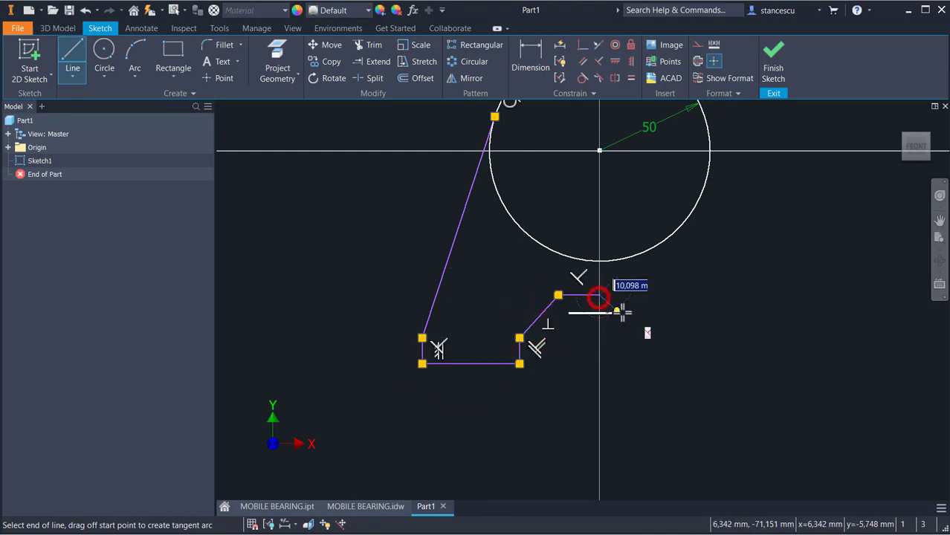
key("Escape")
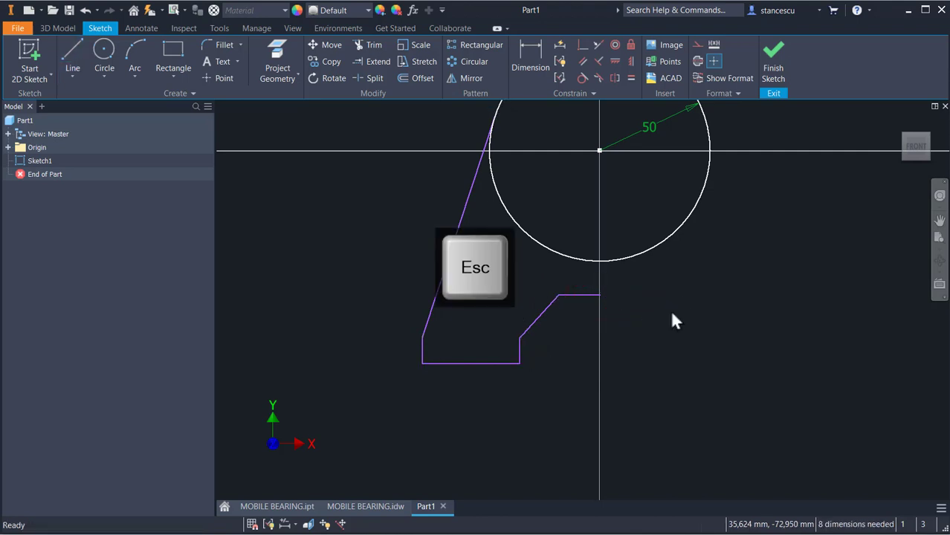
middle_click_drag(673, 320, 616, 404)
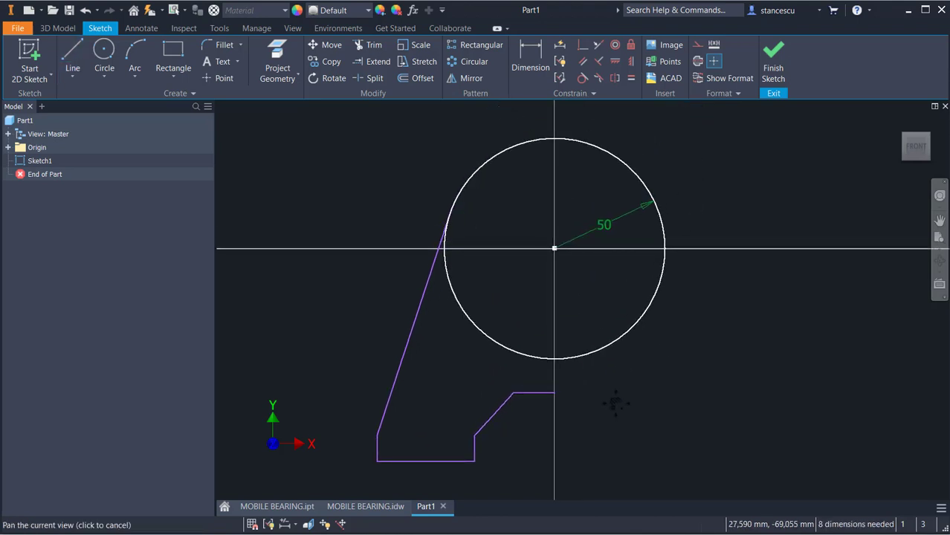
- Draw a vertical centerline from the circle's top point to the inner end of the half outline on the vertical axis
left_click(698, 61)
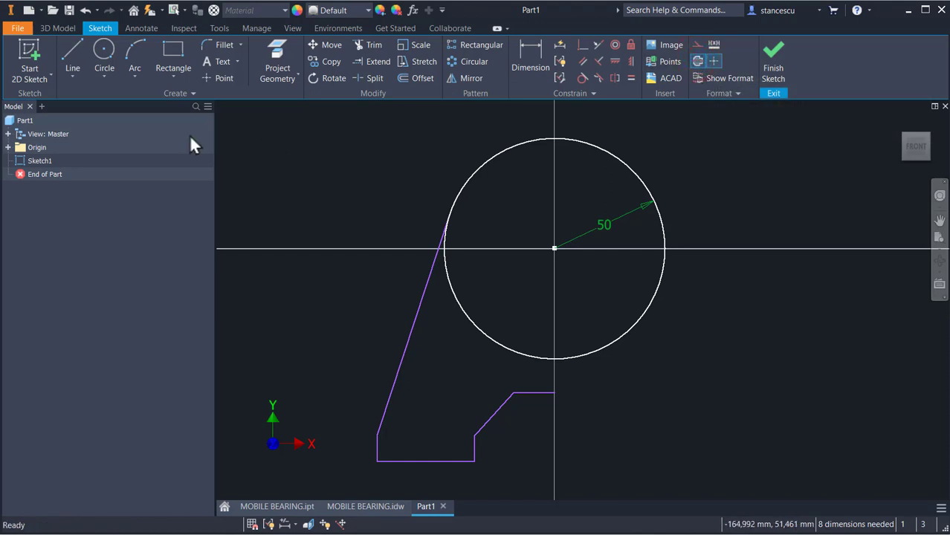
left_click(84, 61)
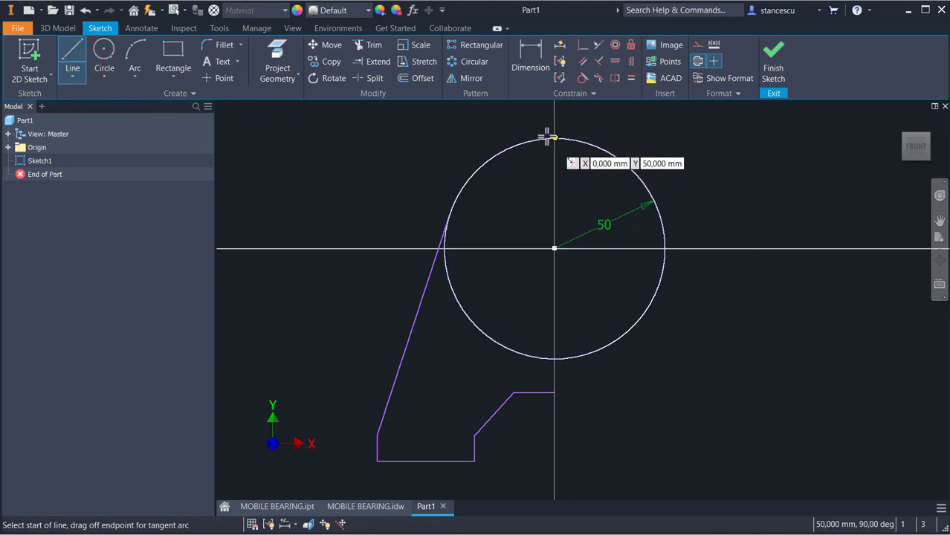
left_click(554, 138)
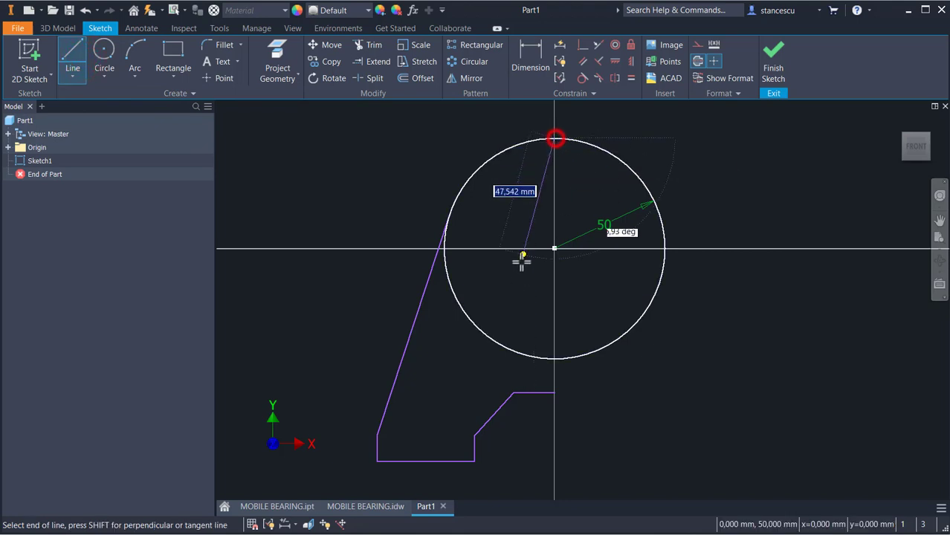
left_click(555, 393)
key("Escape")
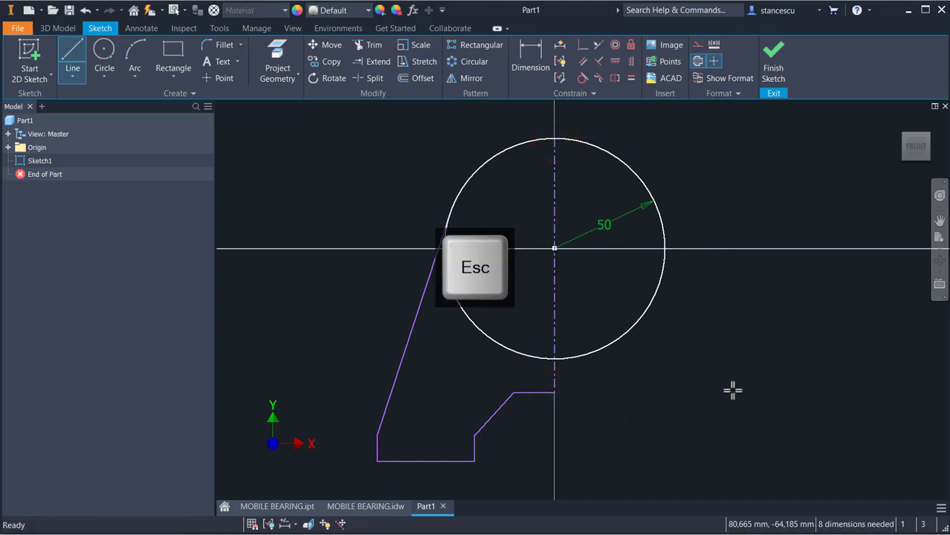
- Constrain the vertical centerline to be coincident with the sketch's center point at the origin
left_click_drag(555, 322, 546, 322)
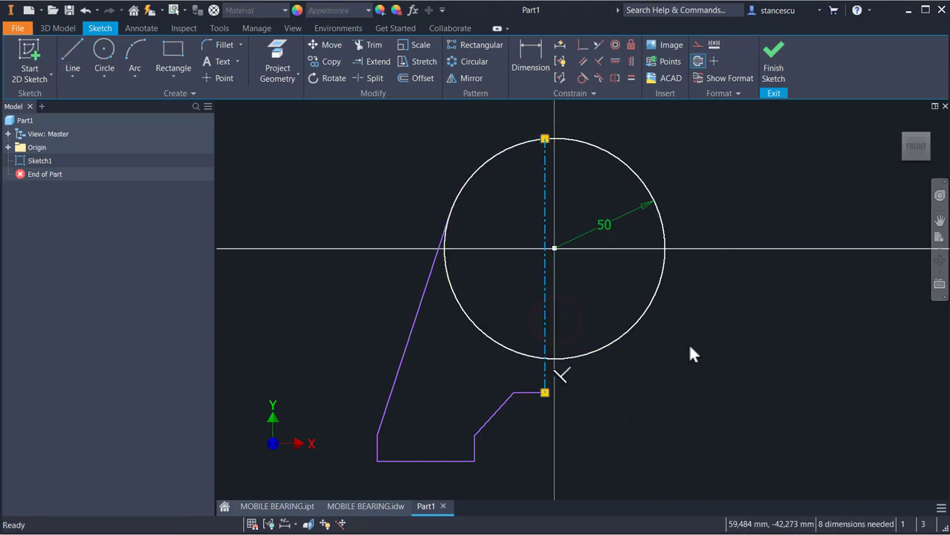
left_click(583, 45)
left_click(554, 249)
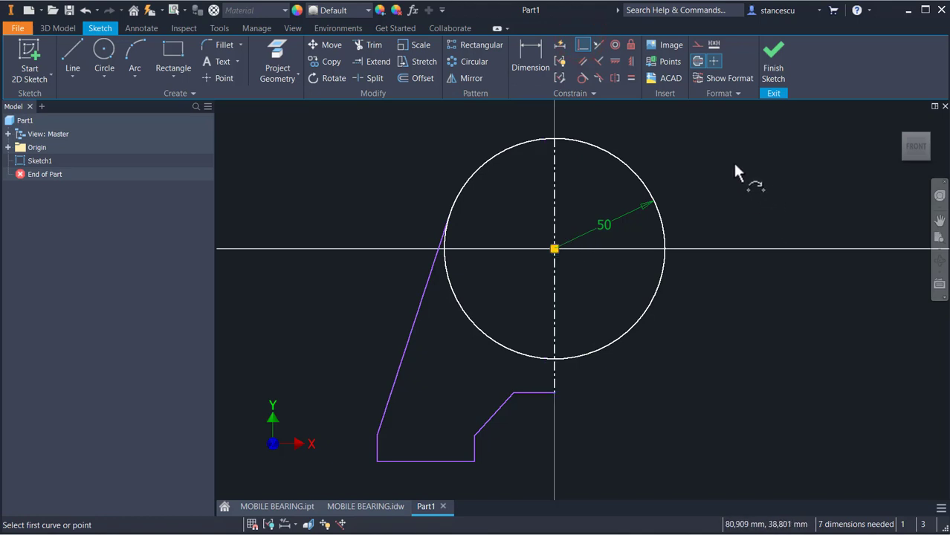
- Trim the circle's right half and lower left portion, keeping only the arc from the centerline to the tangent line
left_click(365, 45)
left_click(562, 138)
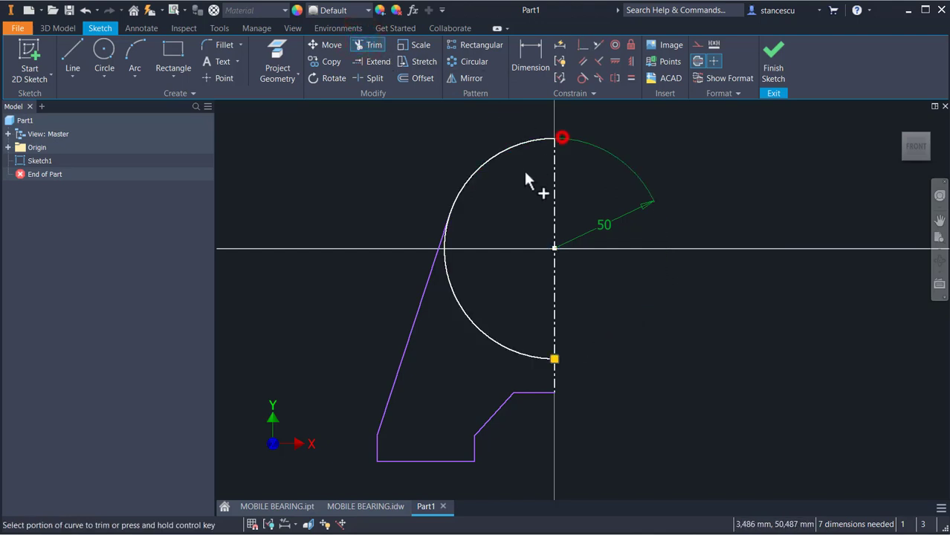
left_click(494, 342)
key("Escape")
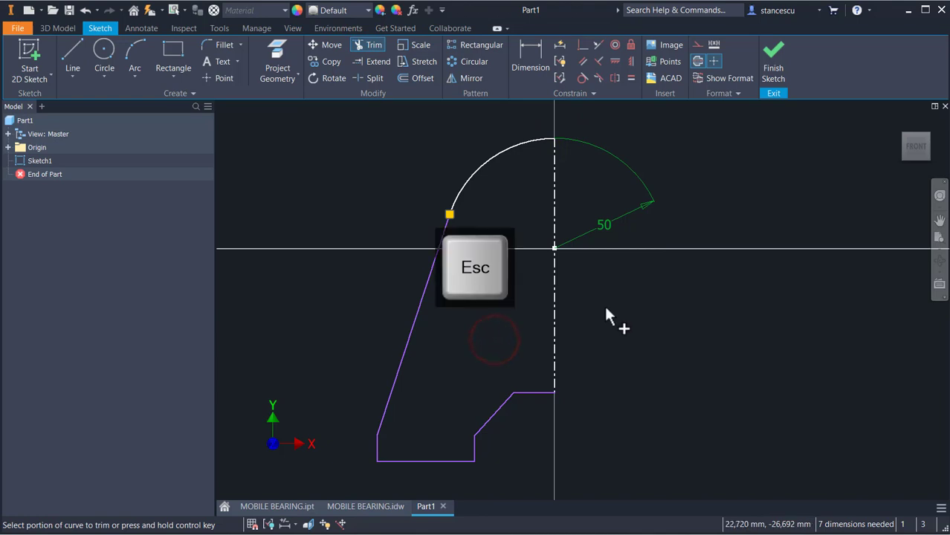
- Dimension the bottom edge of the foot and set its width to 50 mm
mouse_move(639, 358)
middle_mouse_down()
mouse_move(662, 308)
mouse_move(659, 346)
middle_mouse_up()
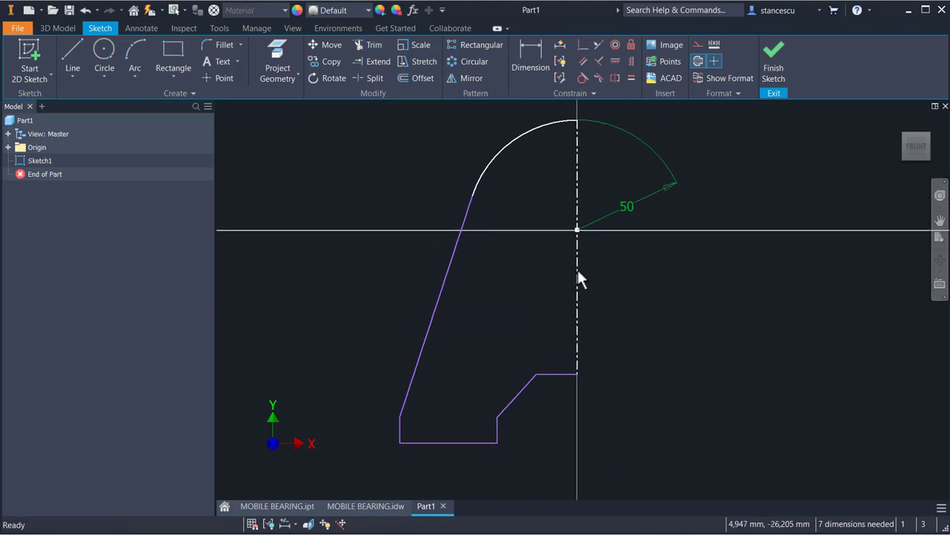
left_click(529, 51)
left_click(430, 454)
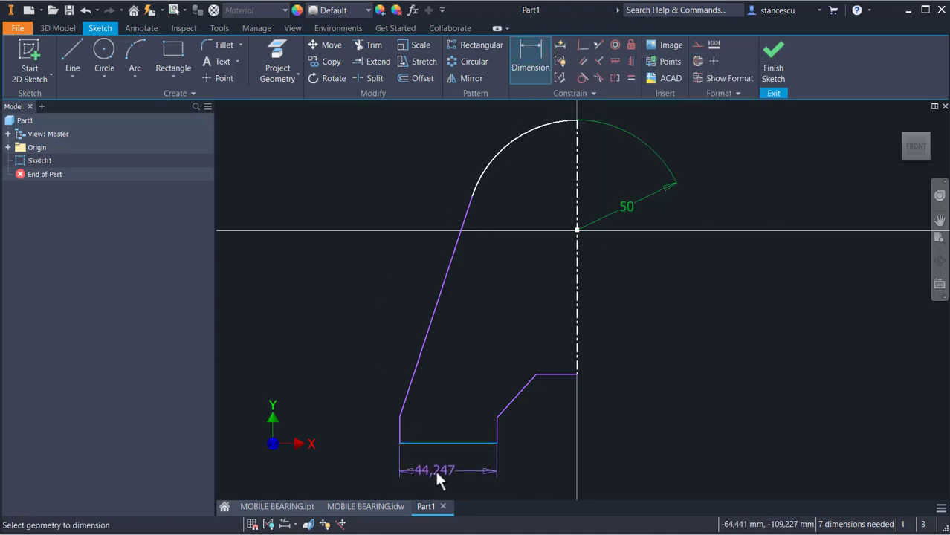
left_click(436, 472)
type("50")
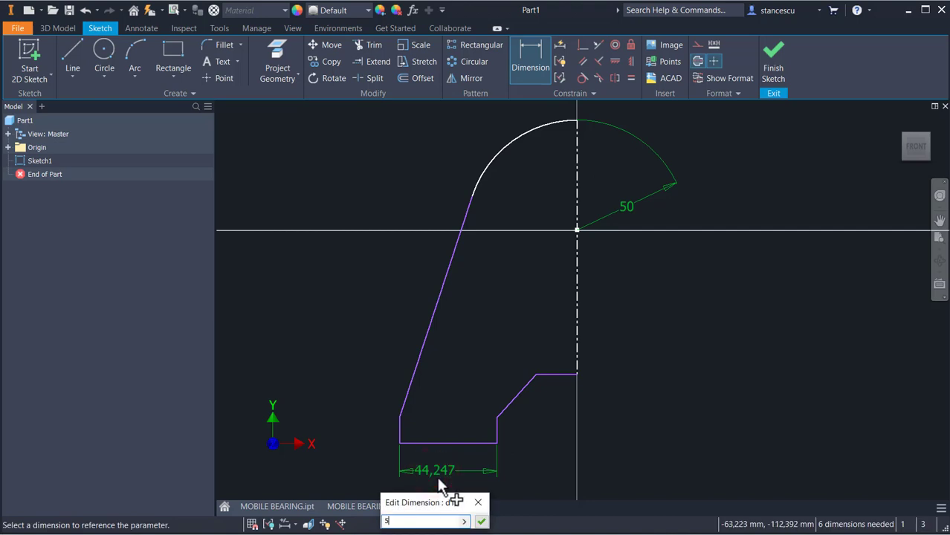
key("Return")
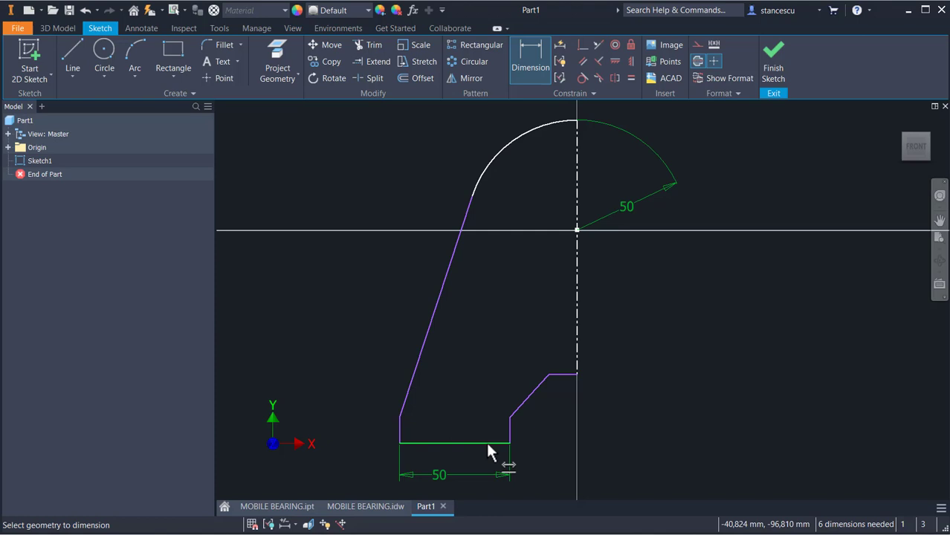
- Dimension the height from the foot's bottom edge to the short horizontal line at the centerline as 32 mm
left_click(488, 444)
left_click(562, 376)
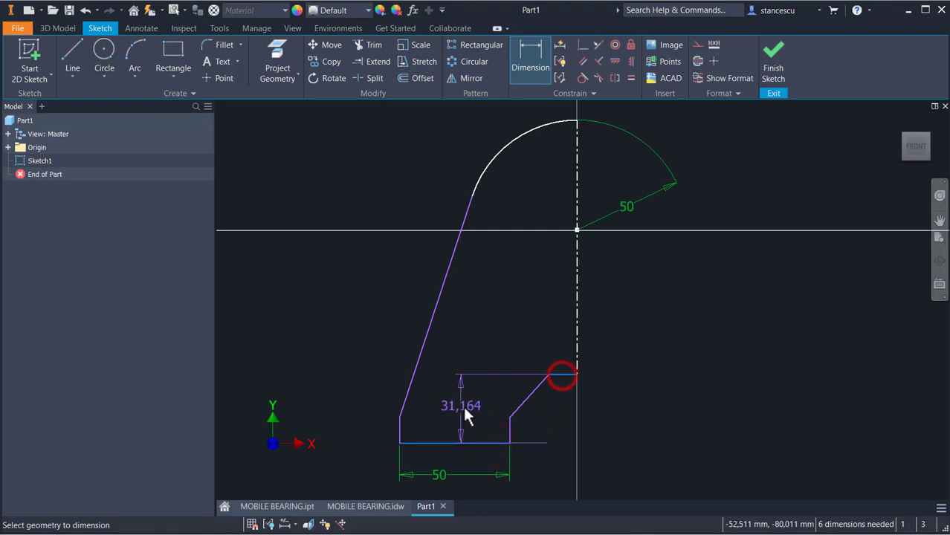
left_click(464, 415)
type("3")
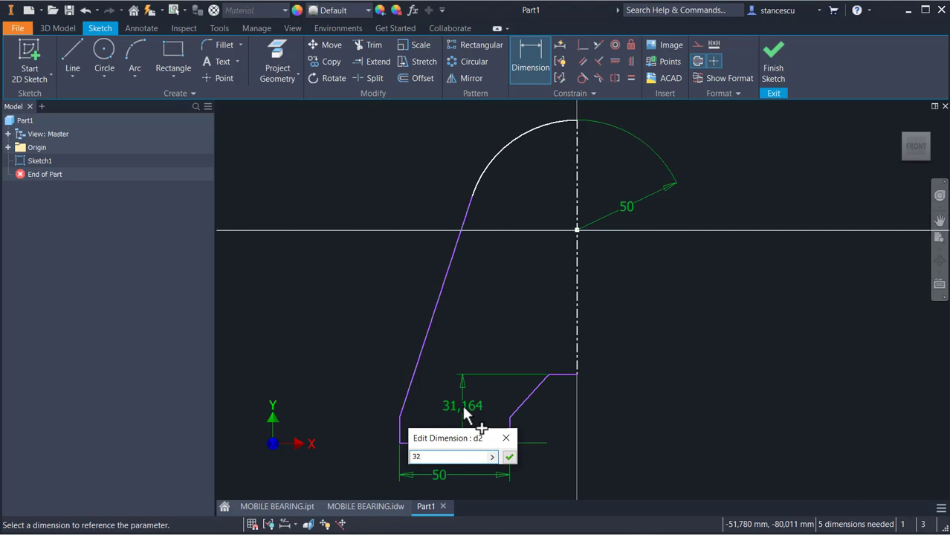
type("2")
key("Return")
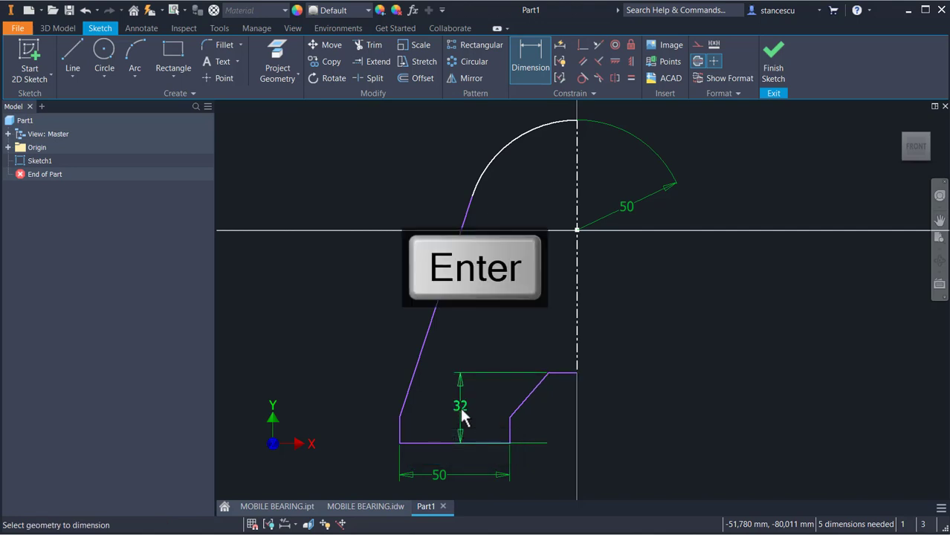
- Add an angular dimension of 80/2 degrees between the slanted inner line and the vertical centerline
left_click(522, 393)
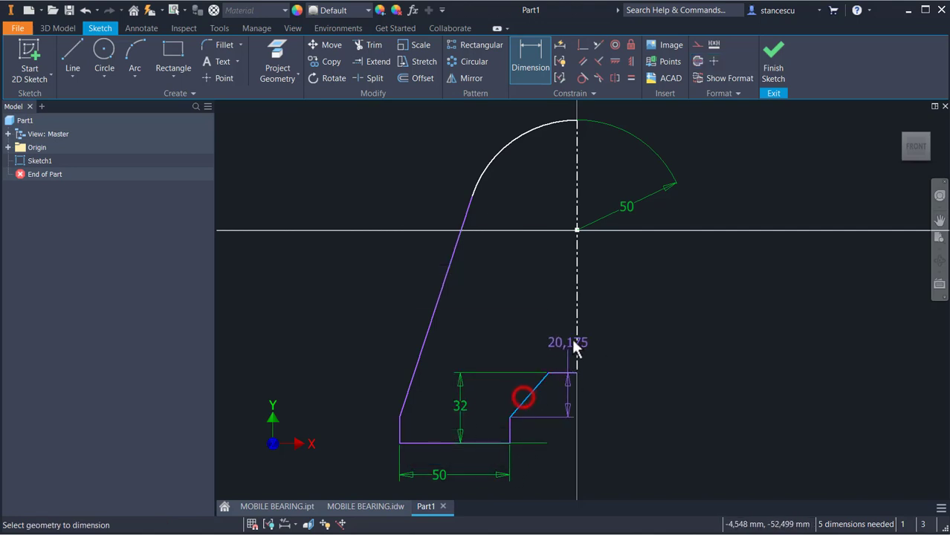
left_click(578, 333)
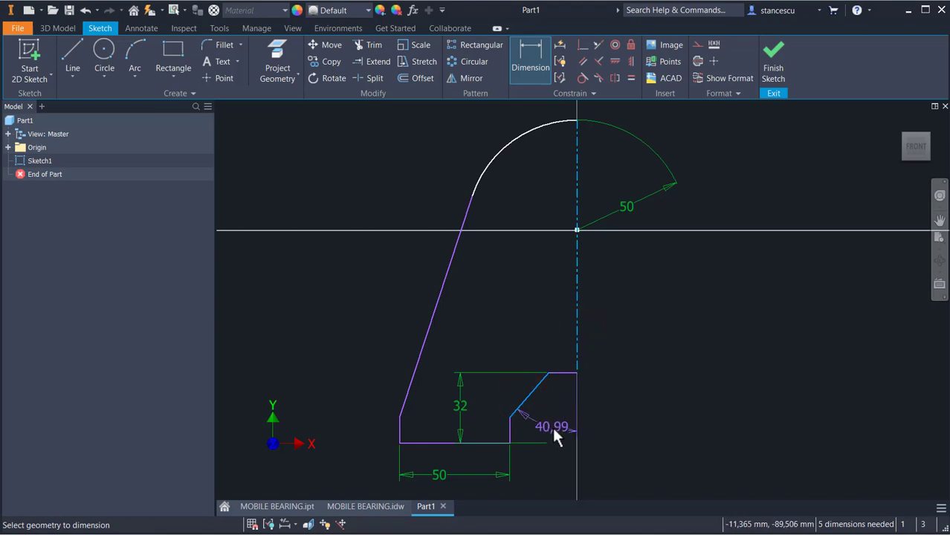
left_click(548, 425)
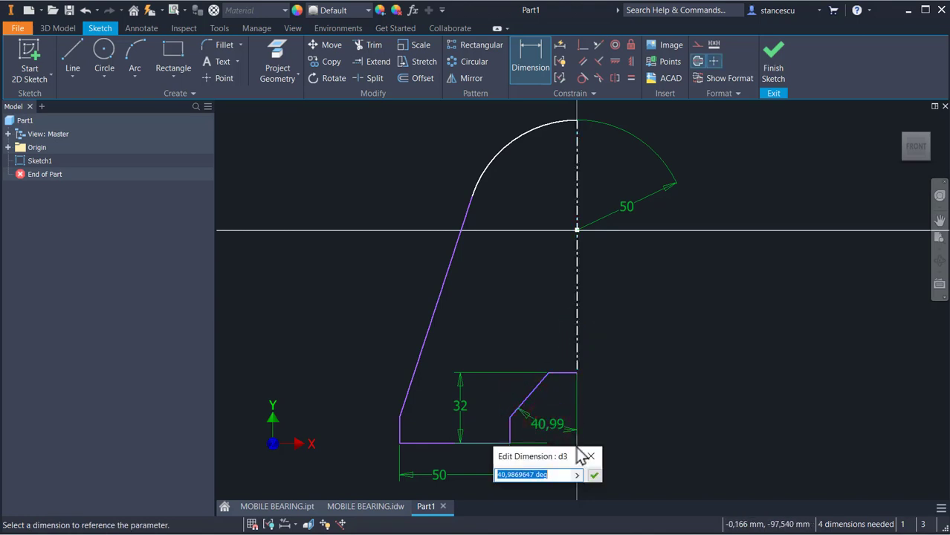
type("80/2")
key("Return")
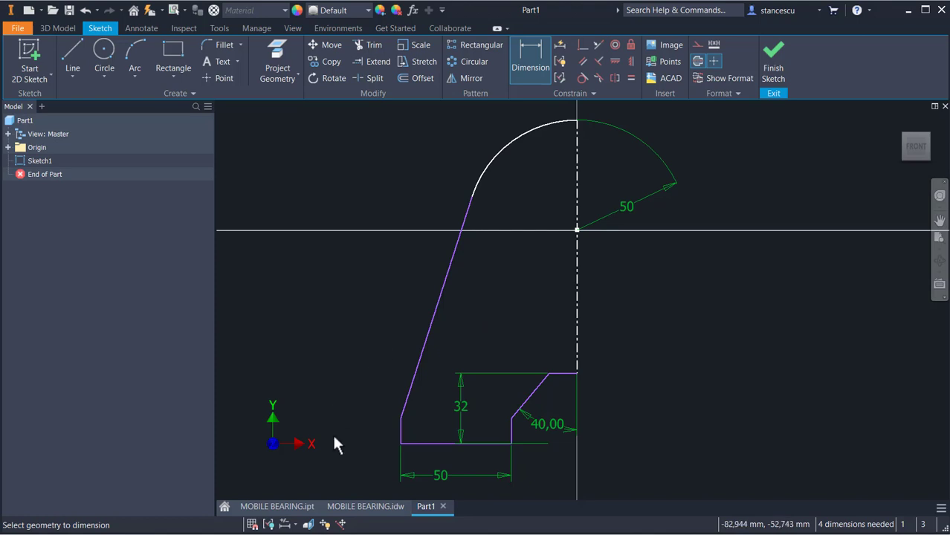
- Check the overall base width, center height and section B-B dimensions in MOBILE BEARING.idw and return to Part1
left_click(356, 508)
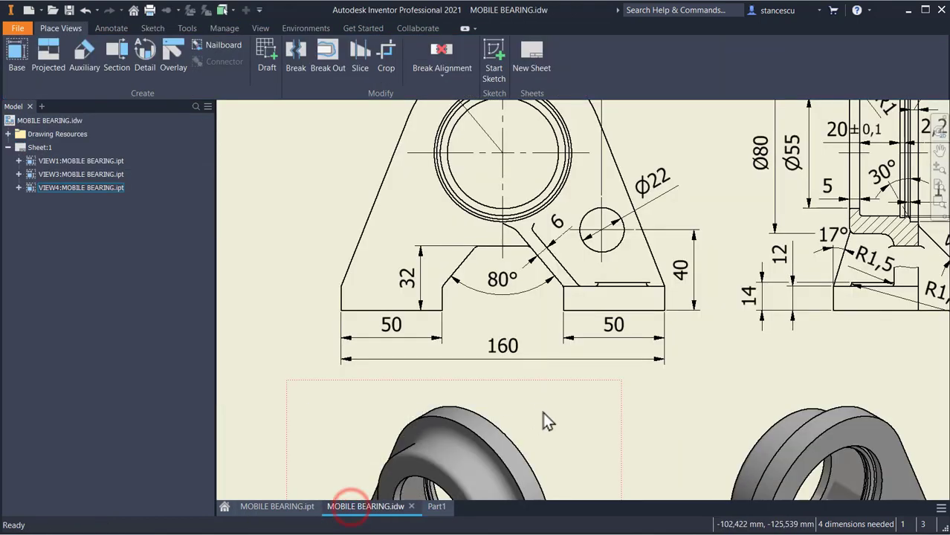
mouse_move(543, 412)
middle_mouse_down()
mouse_move(509, 271)
mouse_move(572, 246)
mouse_move(529, 295)
mouse_move(456, 449)
middle_mouse_up()
middle_click_drag(462, 410, 469, 413)
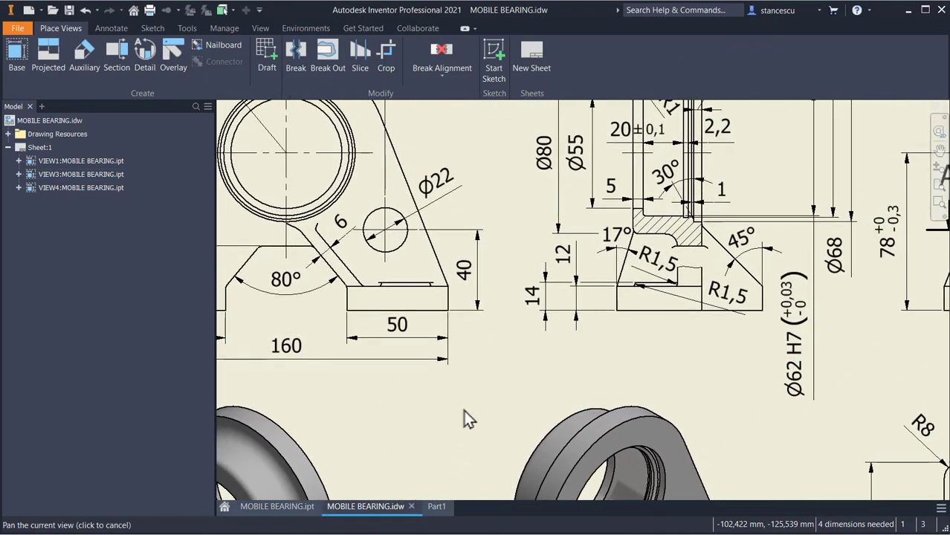
middle_click_drag(656, 325, 400, 425)
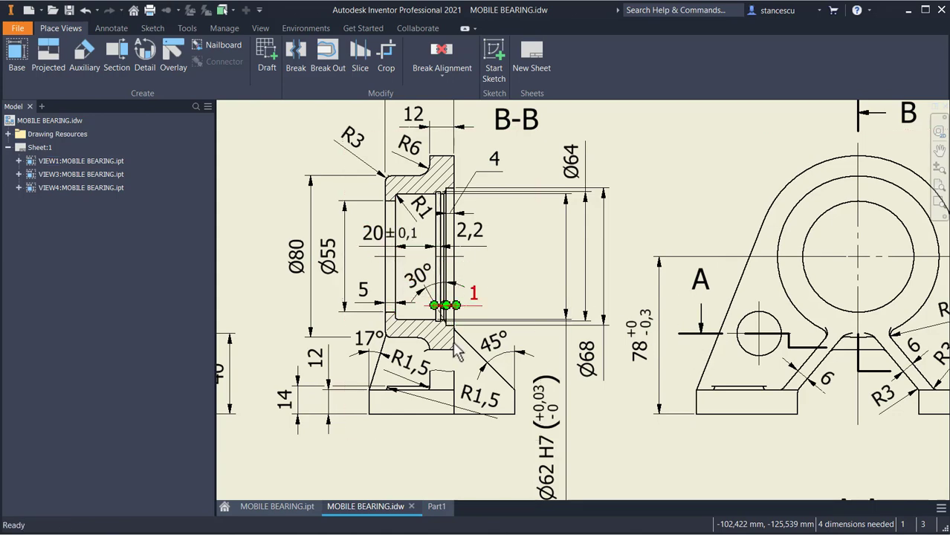
middle_click_drag(563, 420, 571, 351)
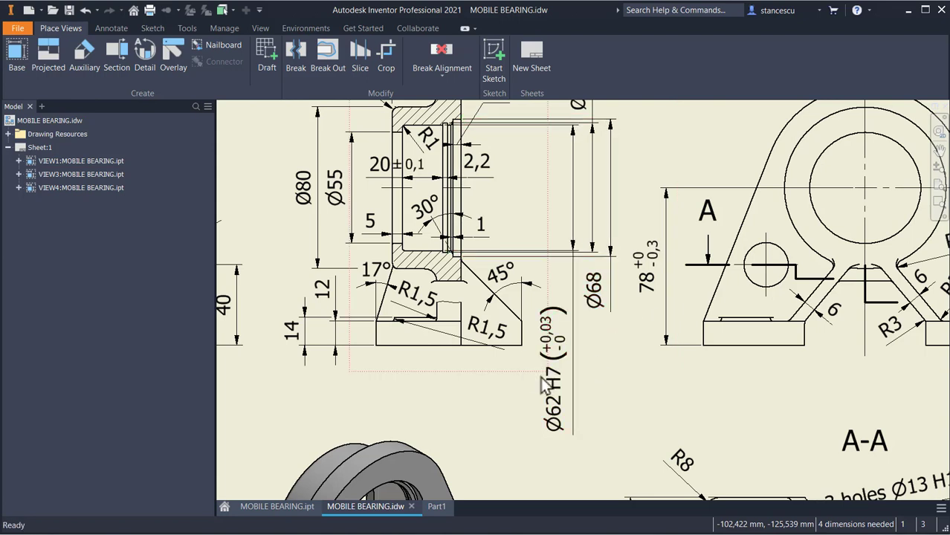
left_click(435, 509)
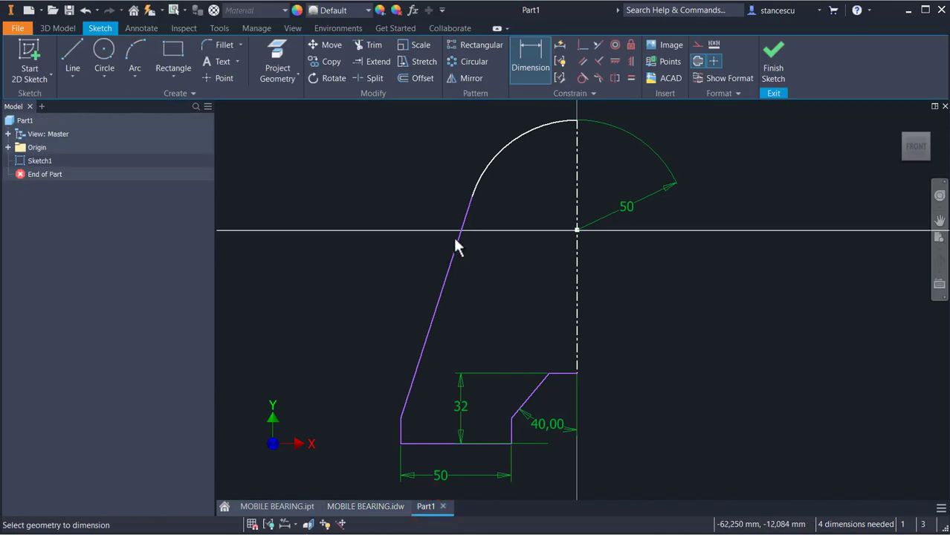
- Add a diametral dimension of 160 mm between the foot's outer vertical edge and the centerline for the overall base width
left_click(517, 83)
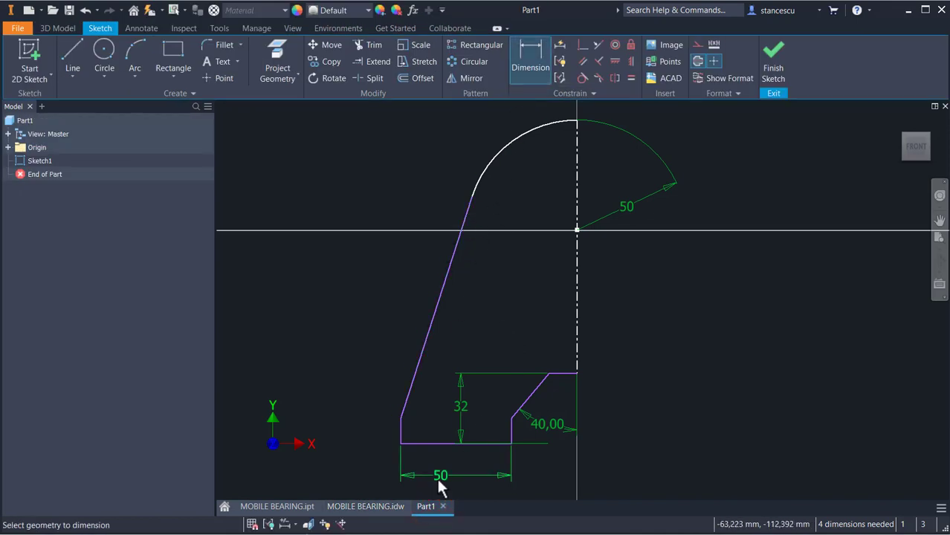
left_click(398, 431)
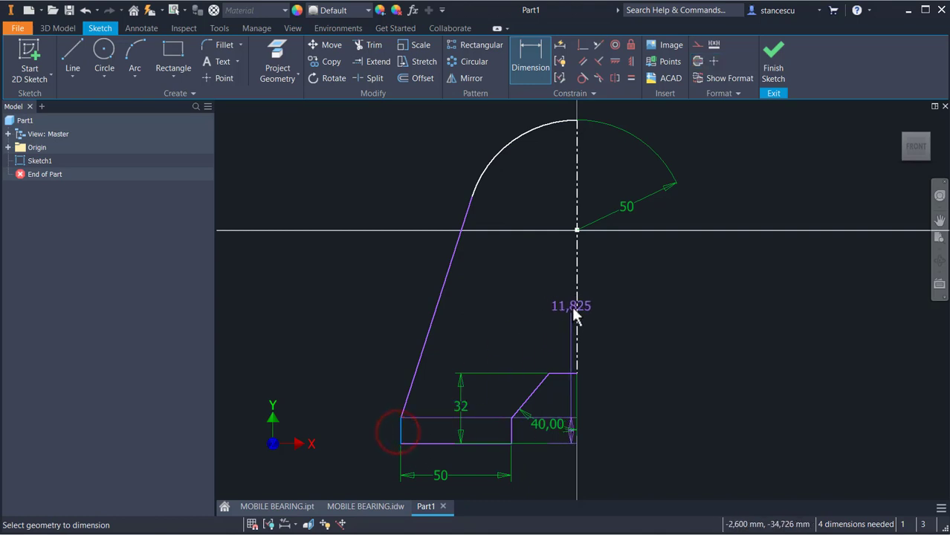
left_click(573, 306)
middle_click_drag(620, 467, 621, 421)
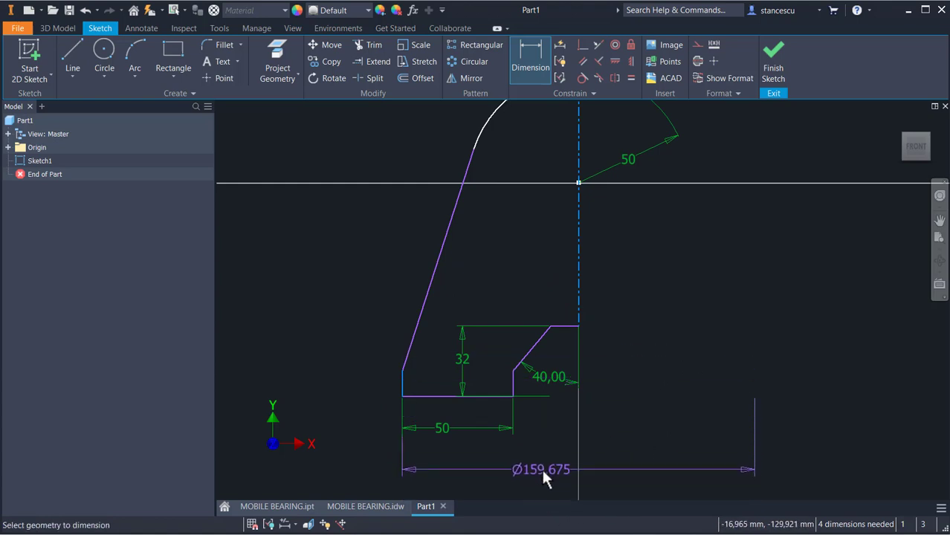
left_click(541, 467)
type("1")
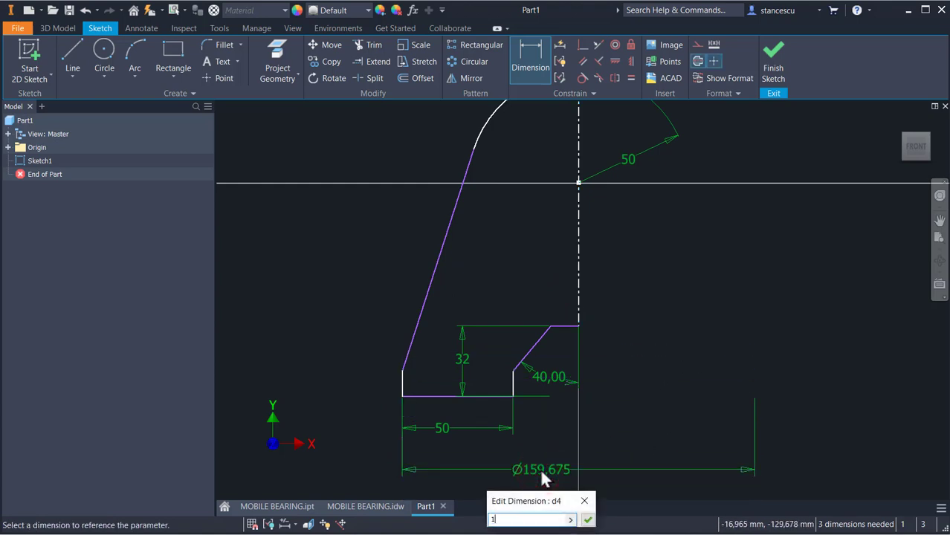
type("60")
key("Return")
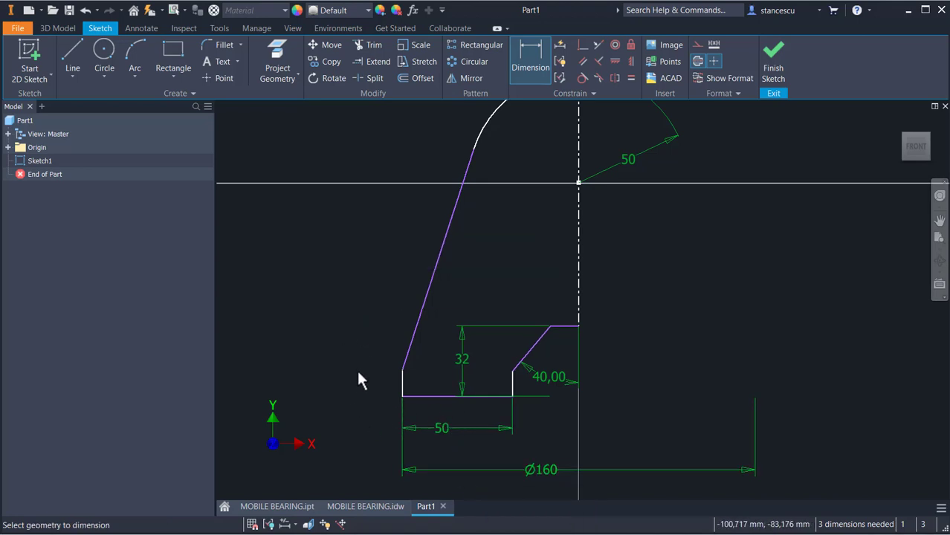
- Dimension the vertical distance from the arc's center to the foot's bottom edge as 78 mm
scroll(360, 379, "up", 4)
scroll(360, 379, "down", 3)
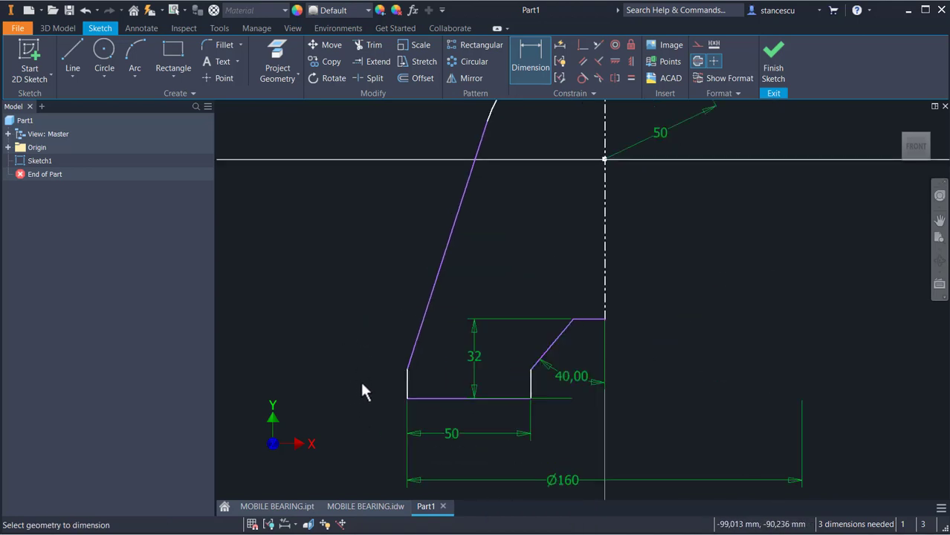
middle_click_drag(362, 385, 342, 421)
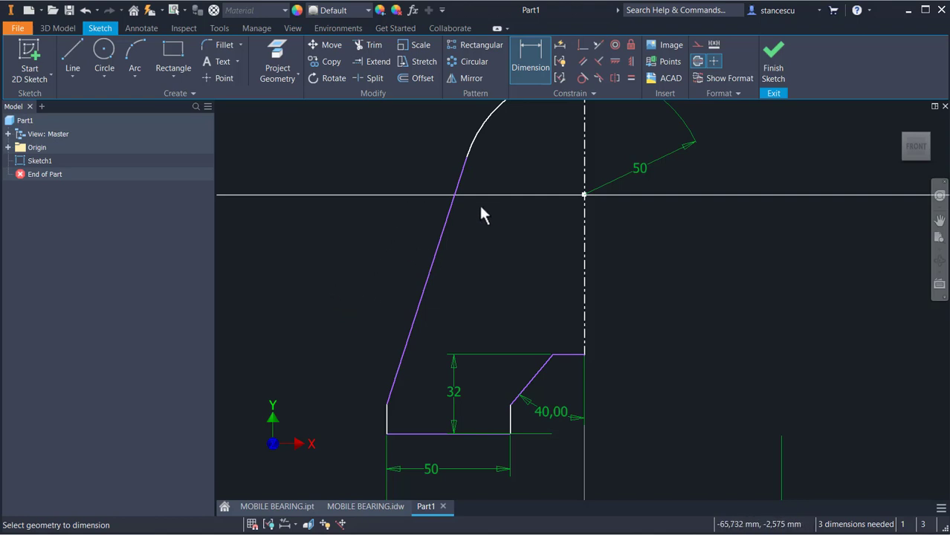
left_click(477, 133)
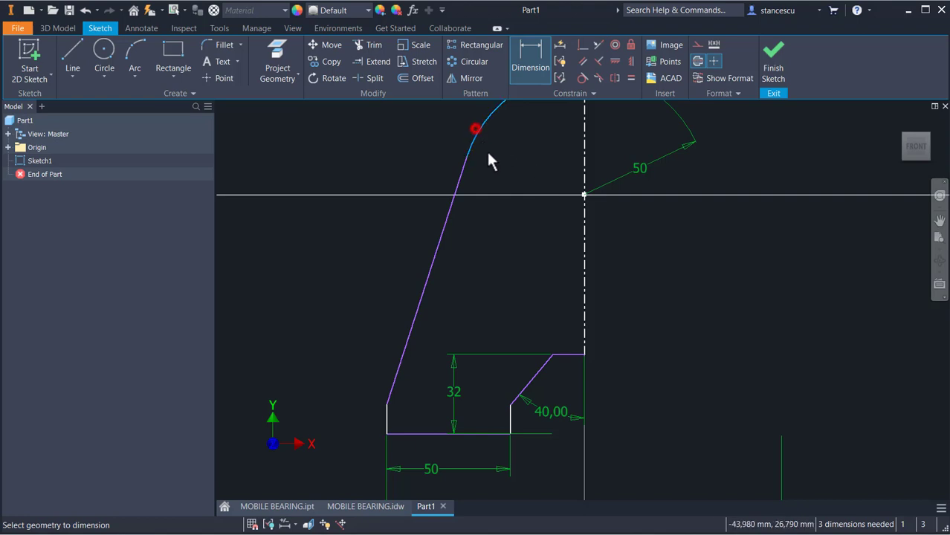
left_click(419, 434)
left_click(289, 292)
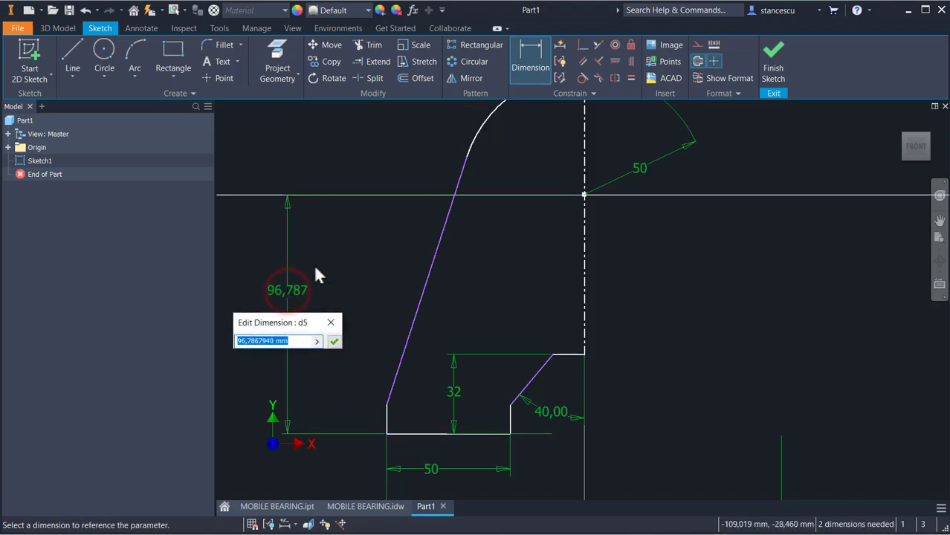
type("78")
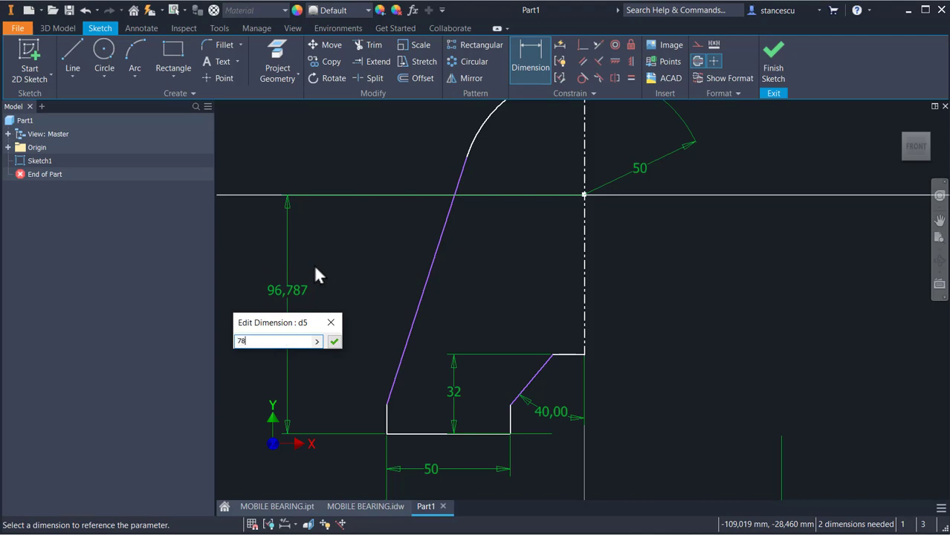
key("Return")
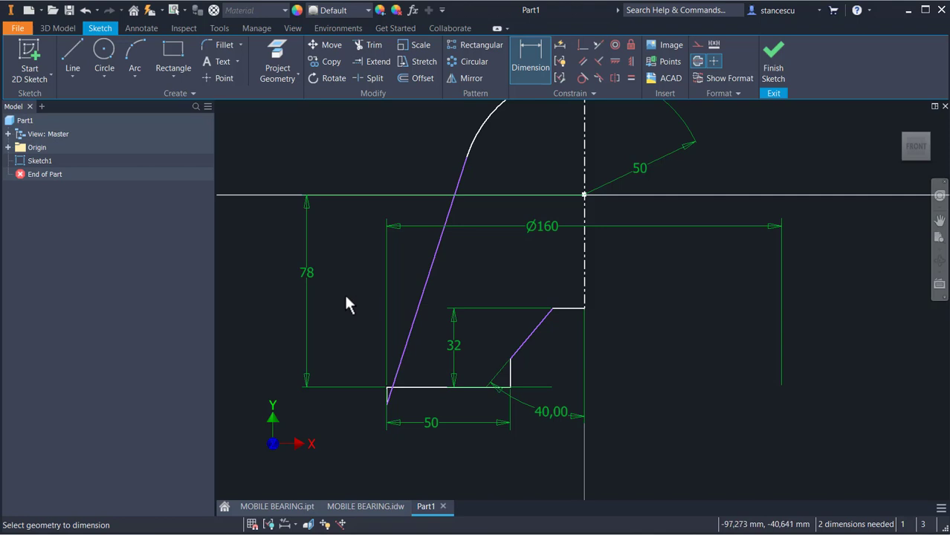
key("Escape")
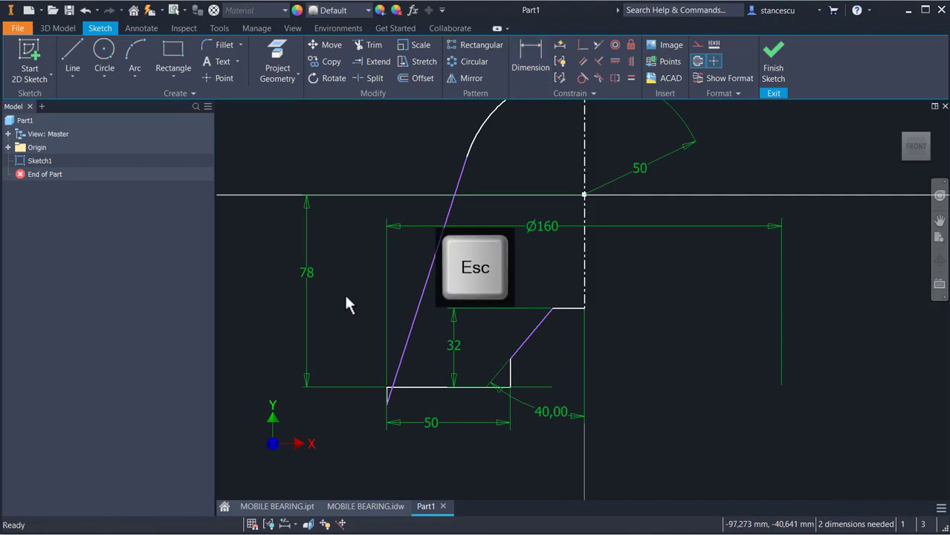
- Give the 78 mm height dimension a Deviation tolerance with a lower deviation of 0.03 mm
right_click(305, 275)
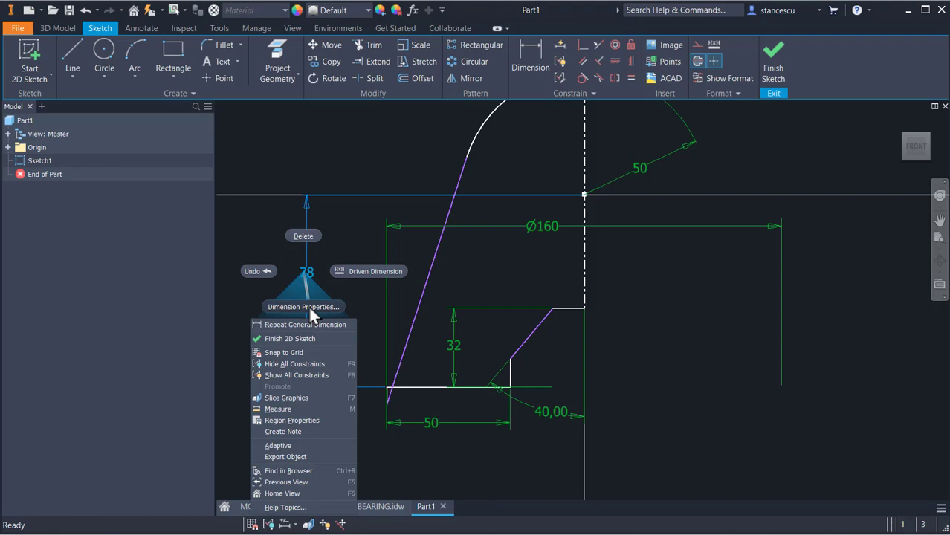
left_click(308, 307)
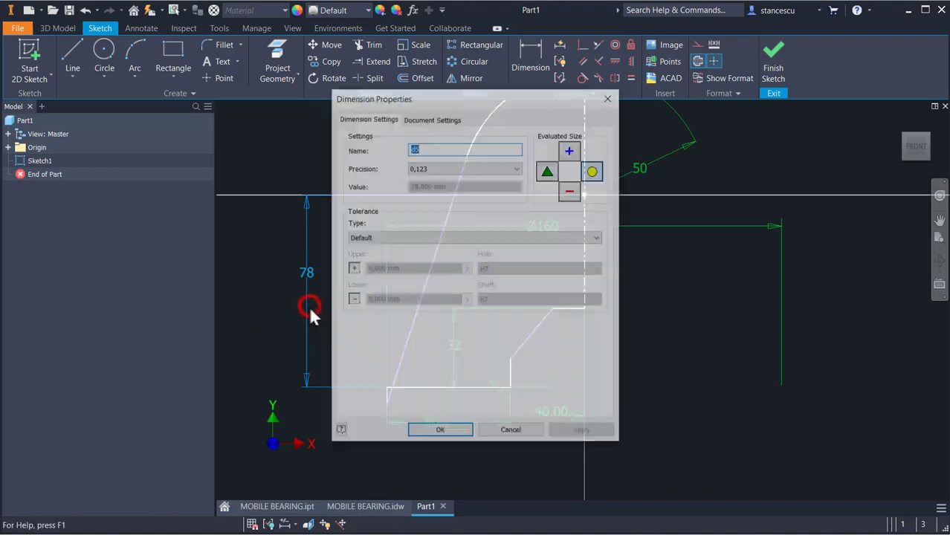
left_click(393, 239)
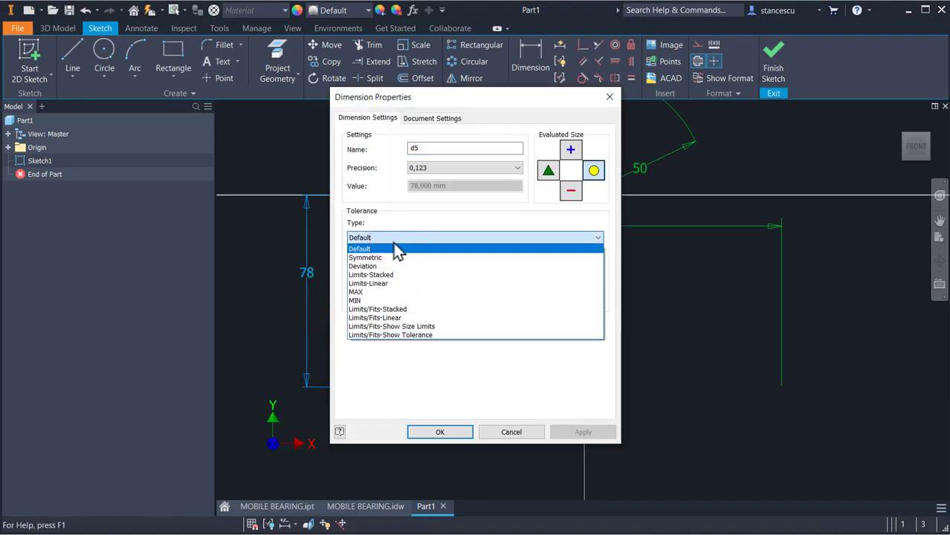
left_click(366, 266)
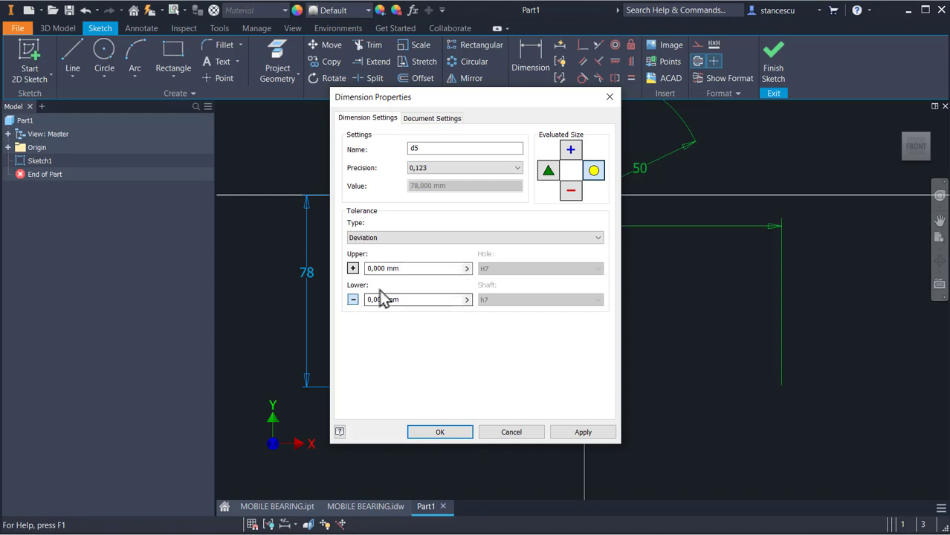
left_click(421, 298)
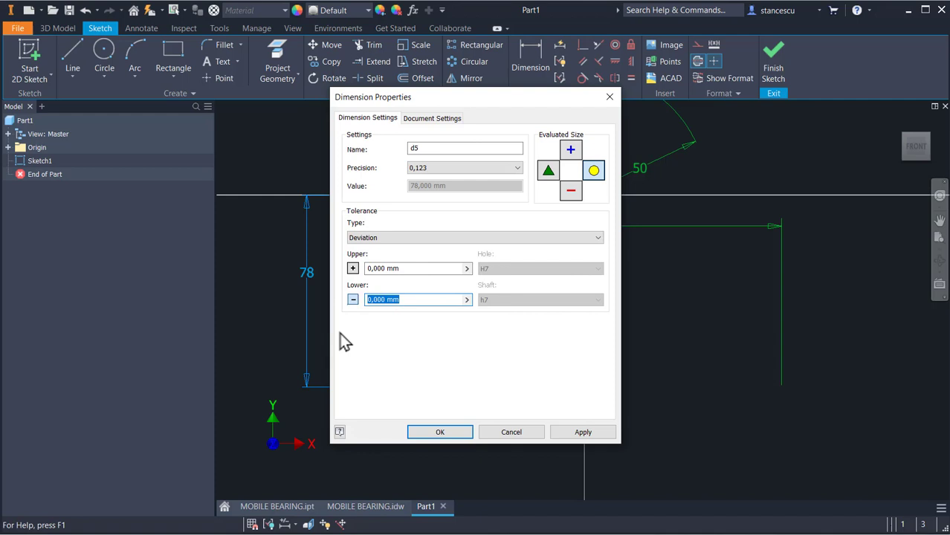
type("0.03")
left_click(415, 432)
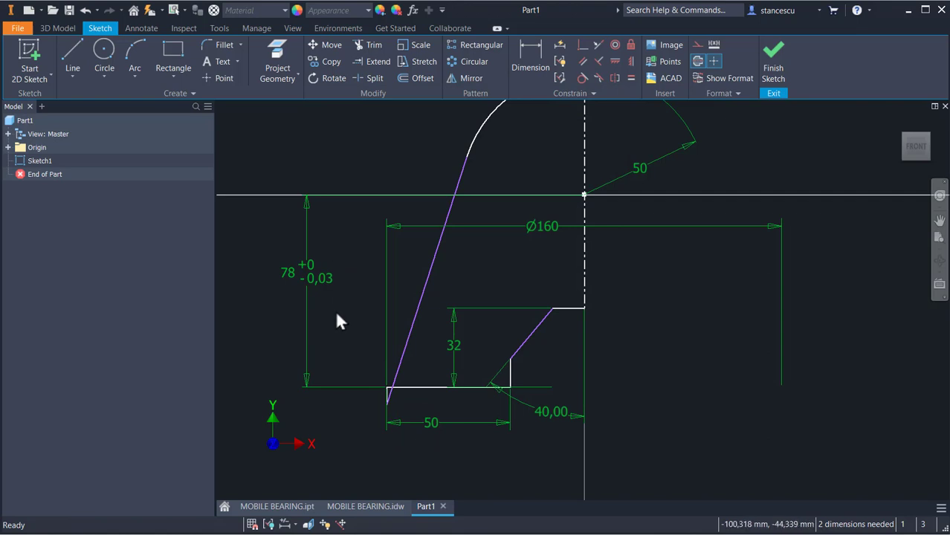
key("Escape")
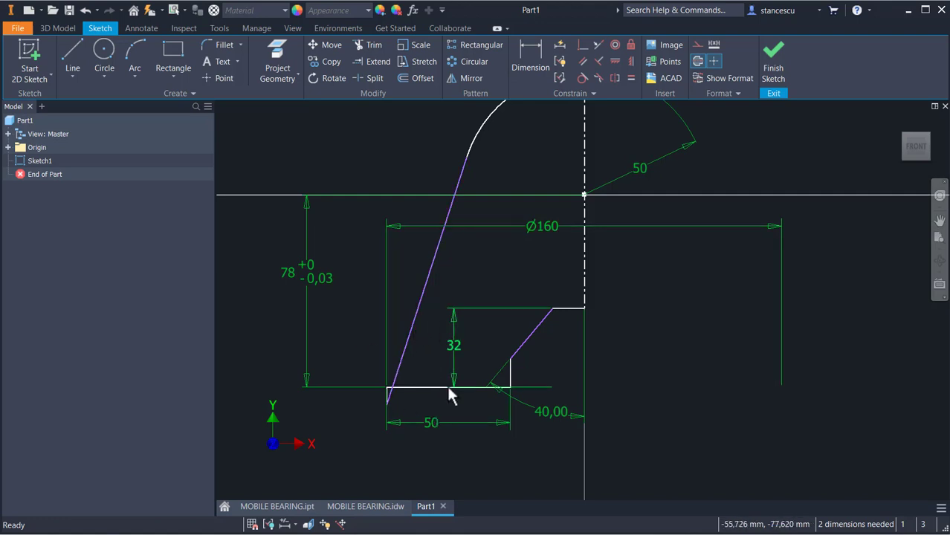
- Move the lower endpoint of the slanted outer line upward so the foot's outer vertical edge rises above its bottom edge
mouse_move(427, 387)
left_mouse_down()
mouse_move(431, 435)
mouse_move(408, 387)
mouse_move(406, 446)
left_mouse_up()
left_click(407, 386)
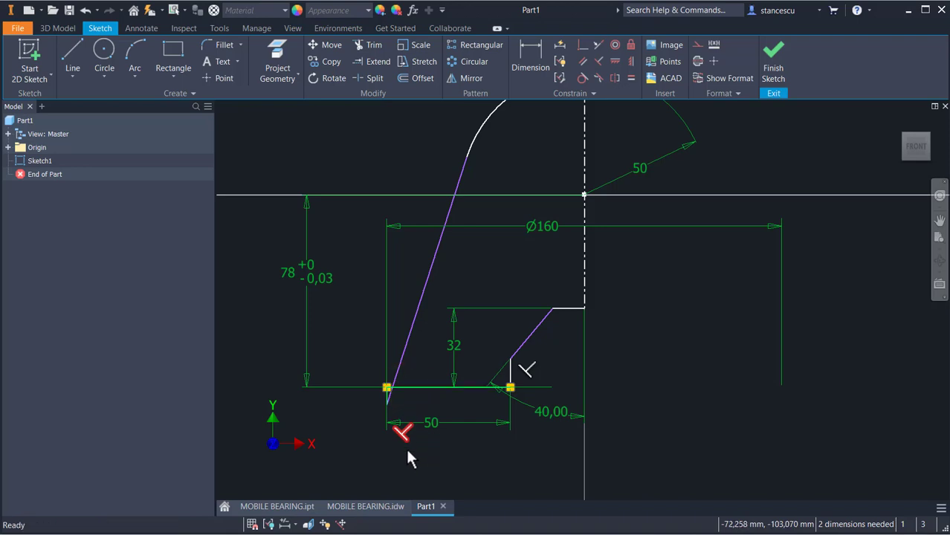
scroll(407, 415, "up", 3)
left_click_drag(369, 396, 369, 316)
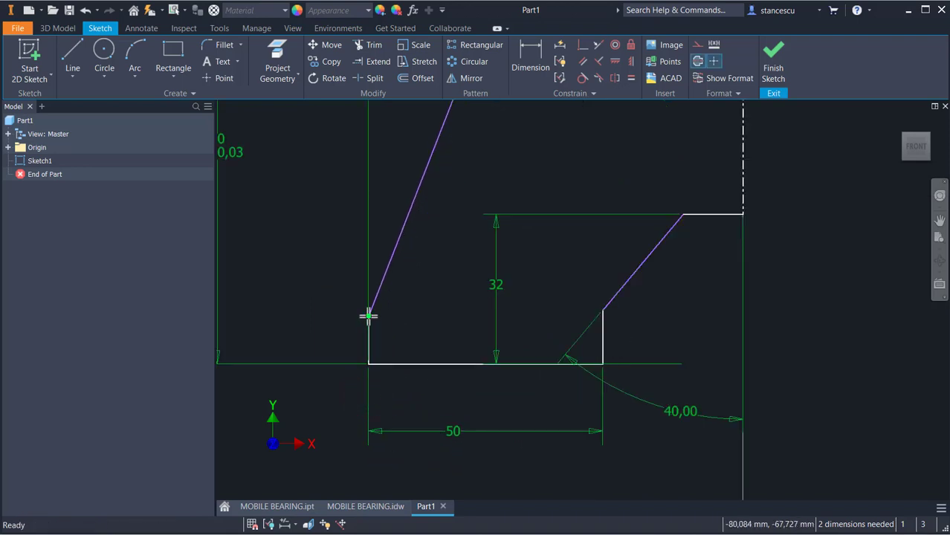
- Dimension the foot's outer vertical edge as 12 mm
key("d")
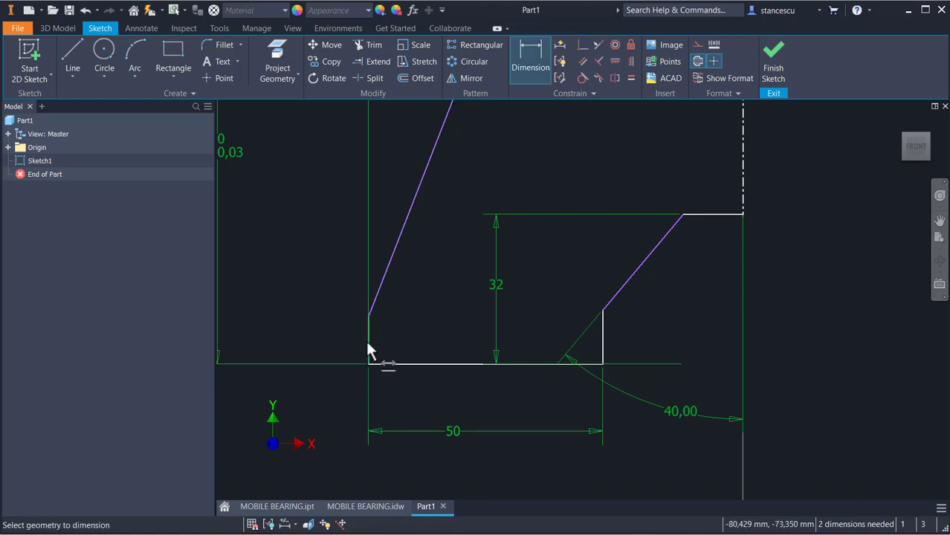
left_click(366, 332)
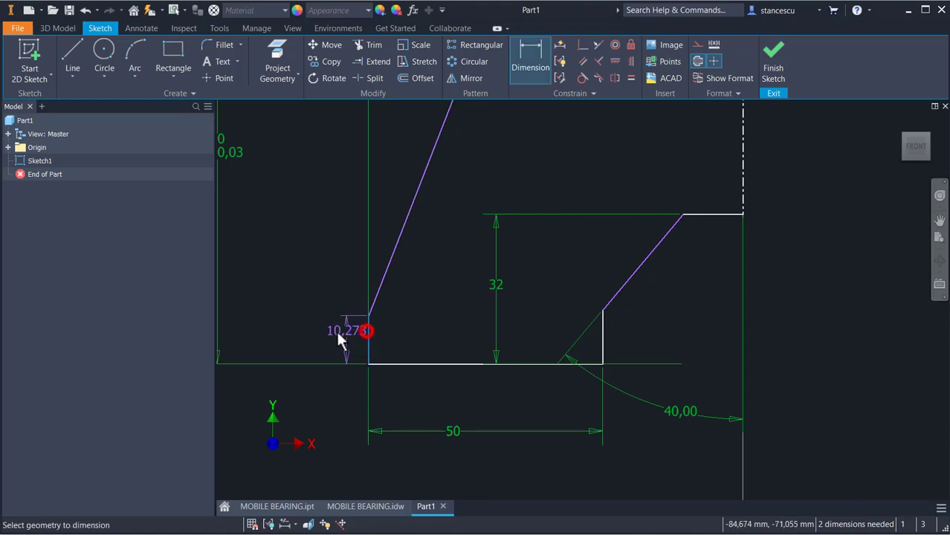
left_click(299, 342)
type("1")
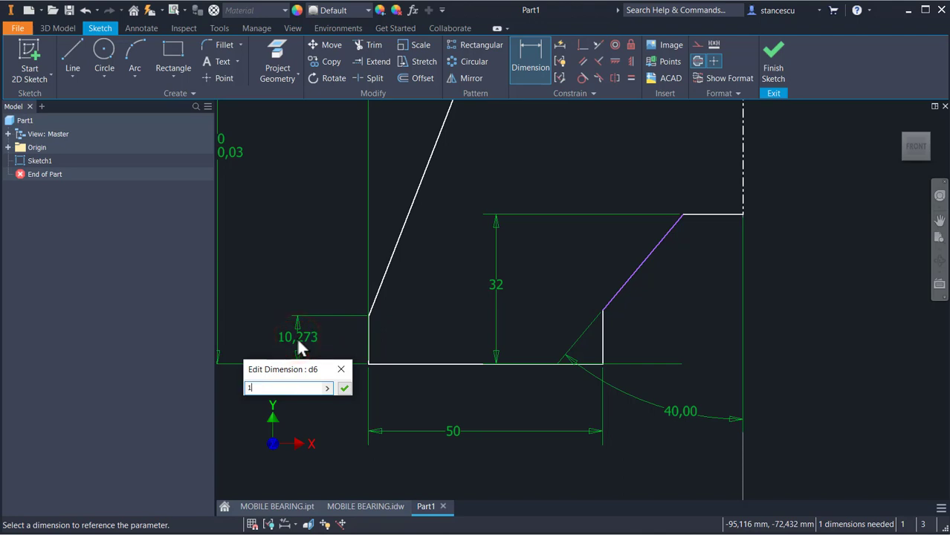
type("2")
key("Return")
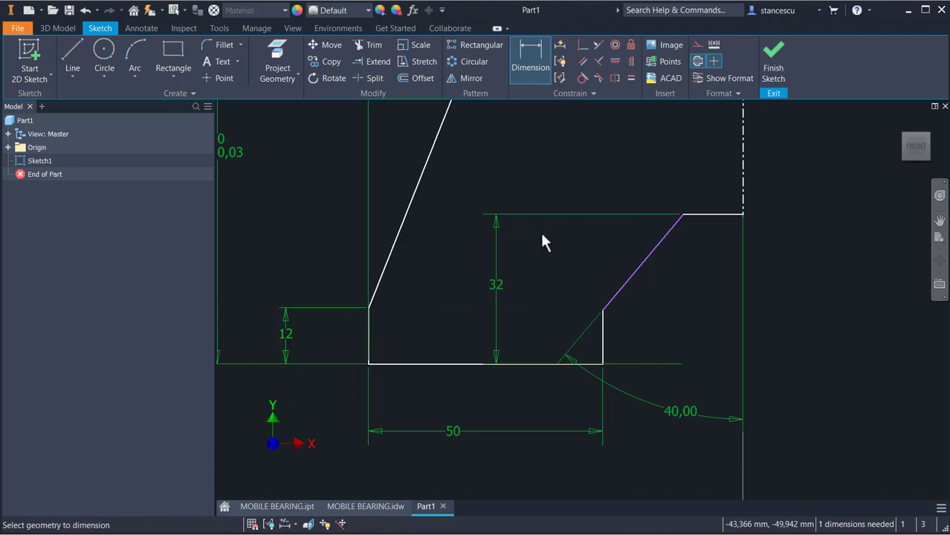
- Apply an Equal constraint between the foot's inner and outer vertical edges
left_click(632, 77)
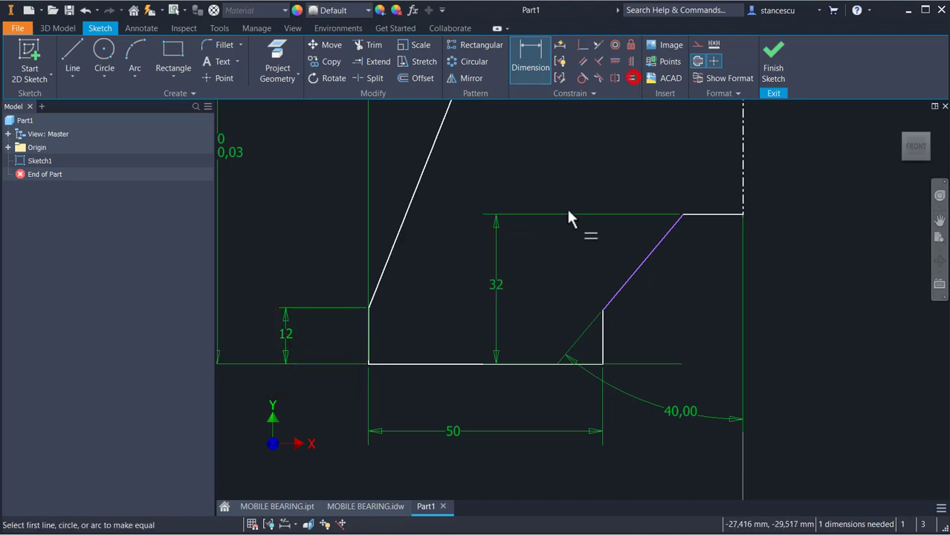
left_click(600, 335)
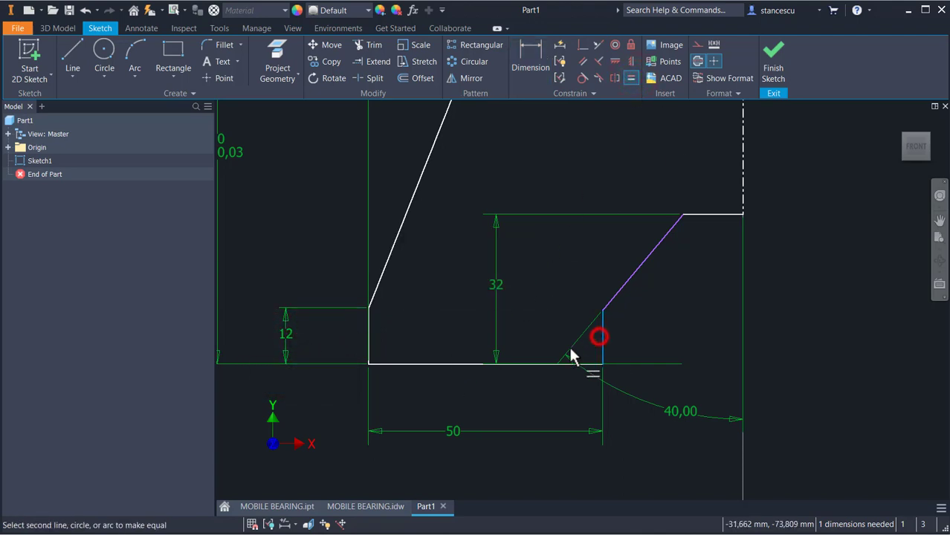
left_click(365, 335)
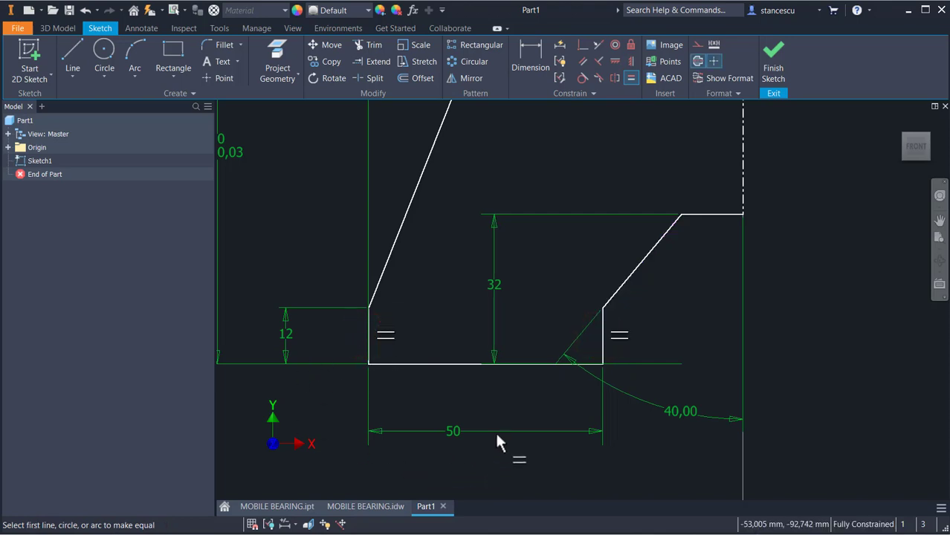
scroll(497, 440, "down", 3)
mouse_move(494, 432)
middle_mouse_down()
mouse_move(495, 445)
mouse_move(493, 438)
middle_mouse_up()
scroll(493, 437, "down", 2)
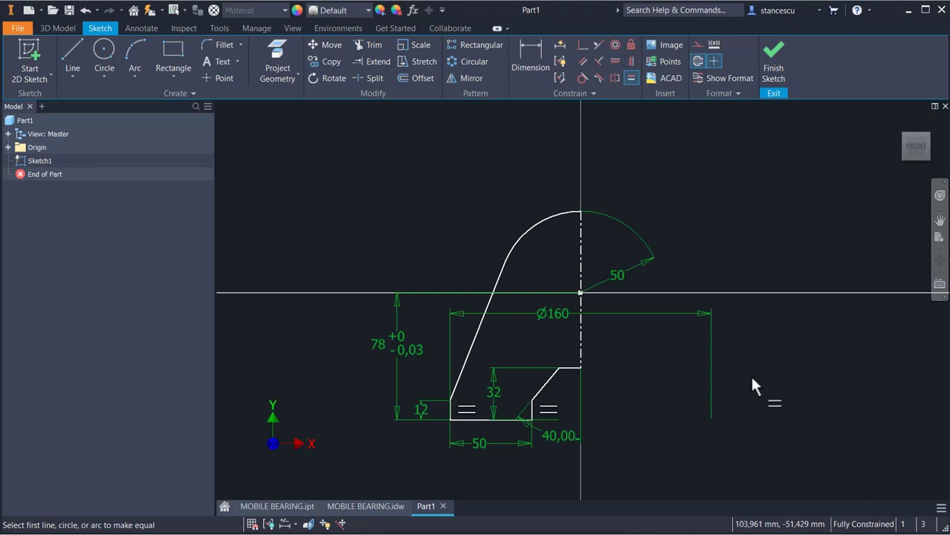
key("Escape")
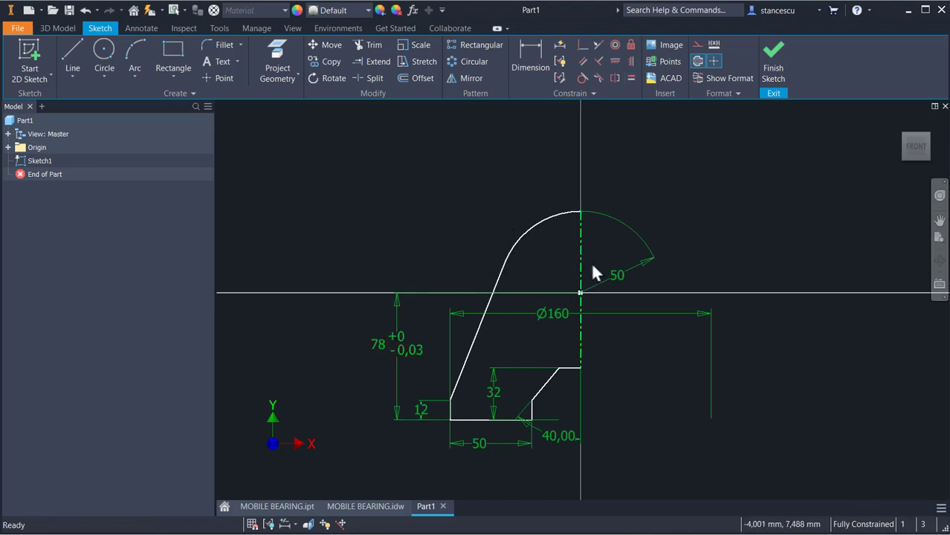
- Convert the vertical centerline to a regular sketch line and finish the sketch
left_click_drag(598, 248, 563, 270)
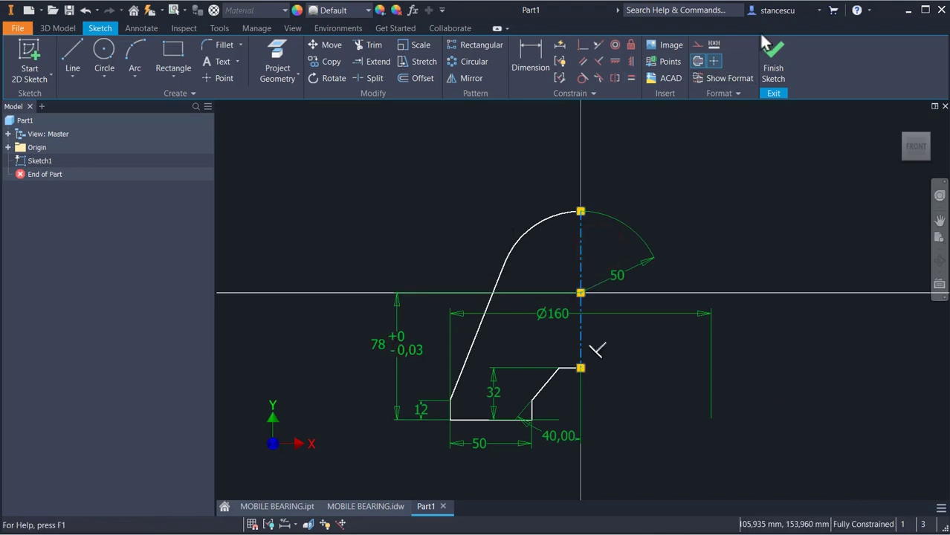
left_click(697, 63)
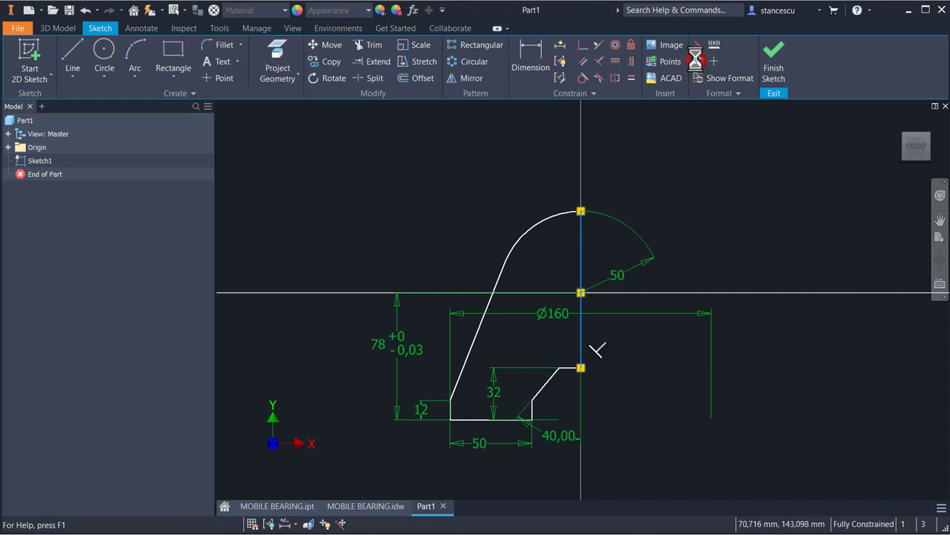
key("Escape")
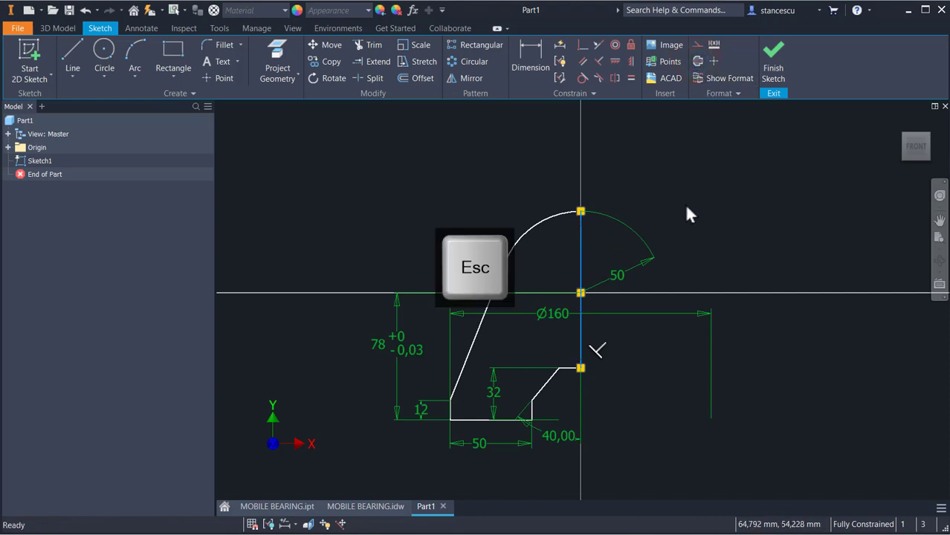
left_click(779, 71)
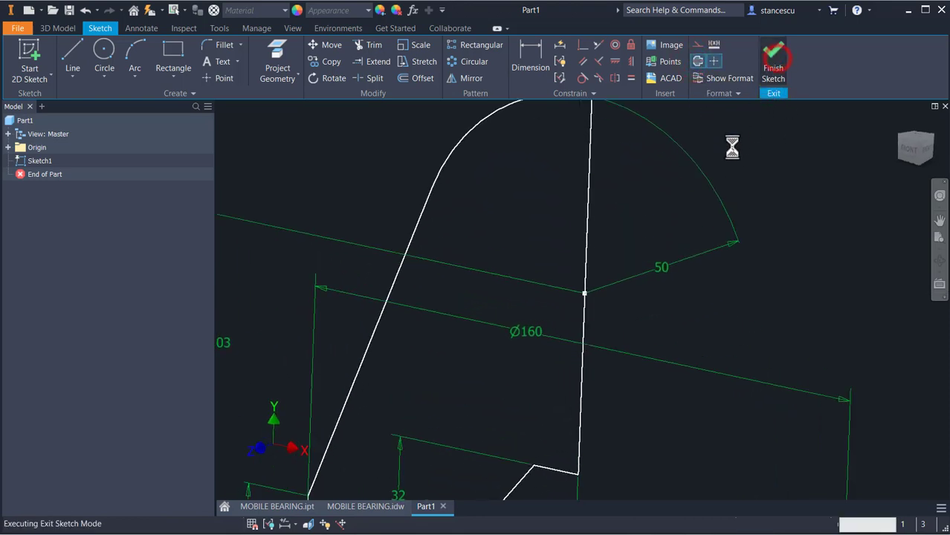
- Check the wall thickness in section B-B of MOBILE BEARING.idw and extrude the half profile symmetrically by 12 mm in Part1
key("F6")
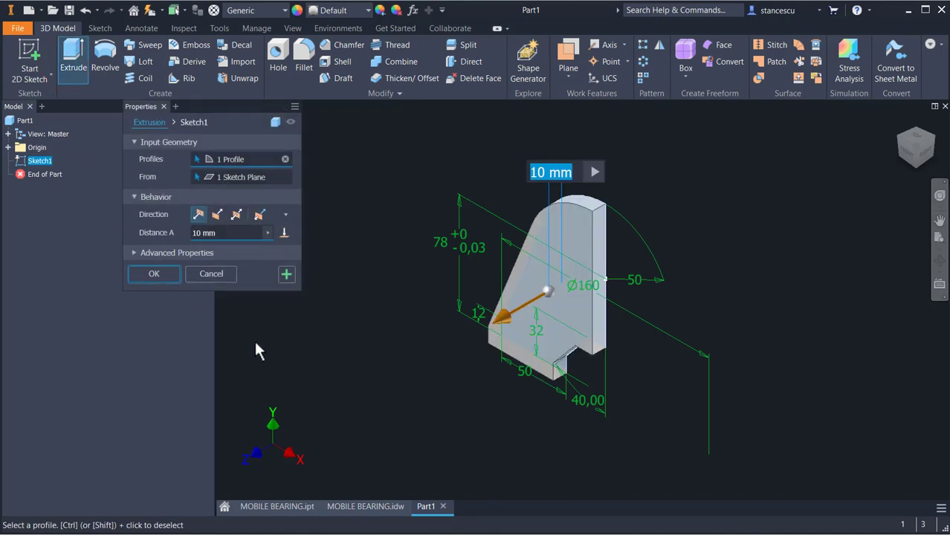
left_click(371, 506)
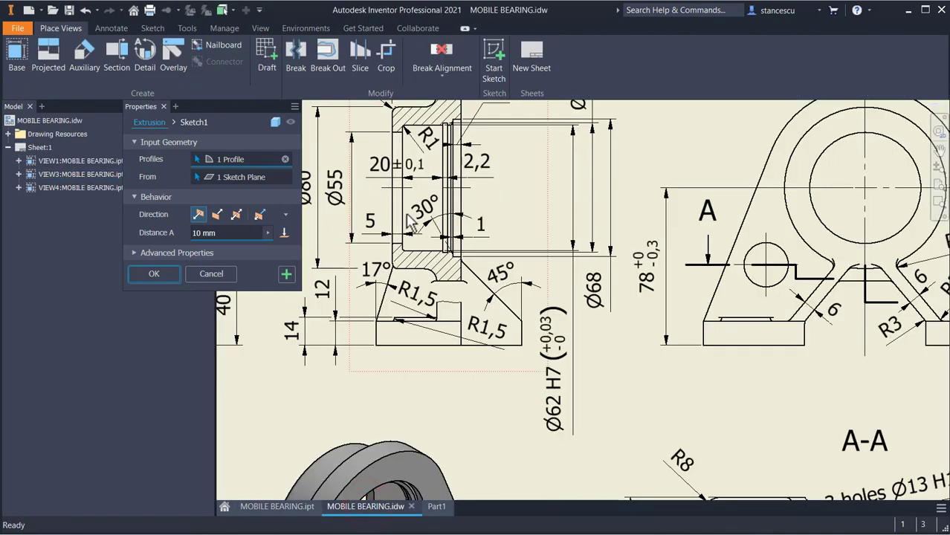
middle_click_drag(444, 256, 471, 418)
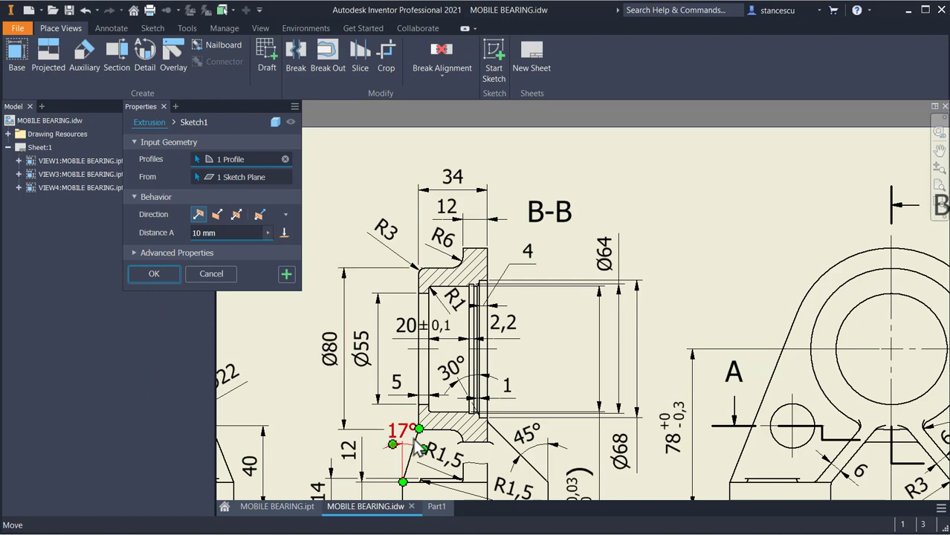
left_click(437, 506)
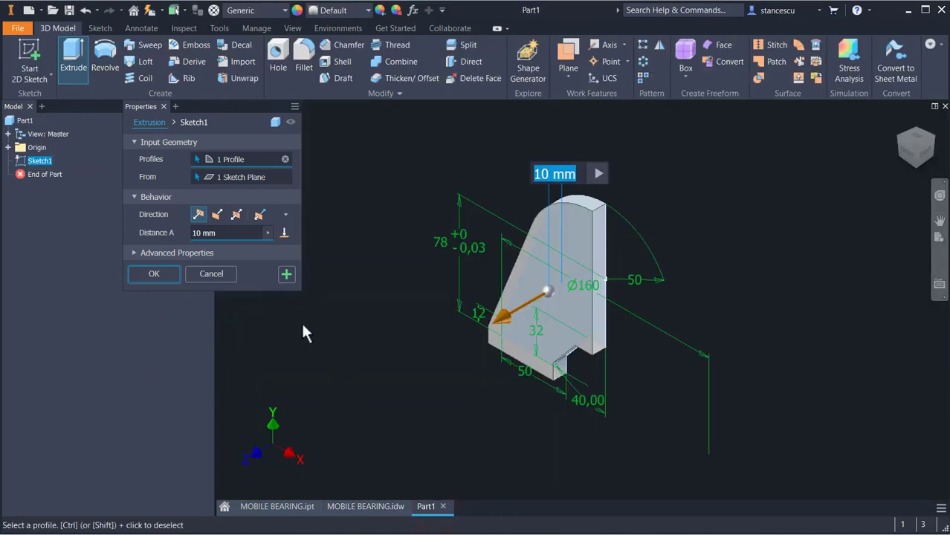
left_click(238, 215)
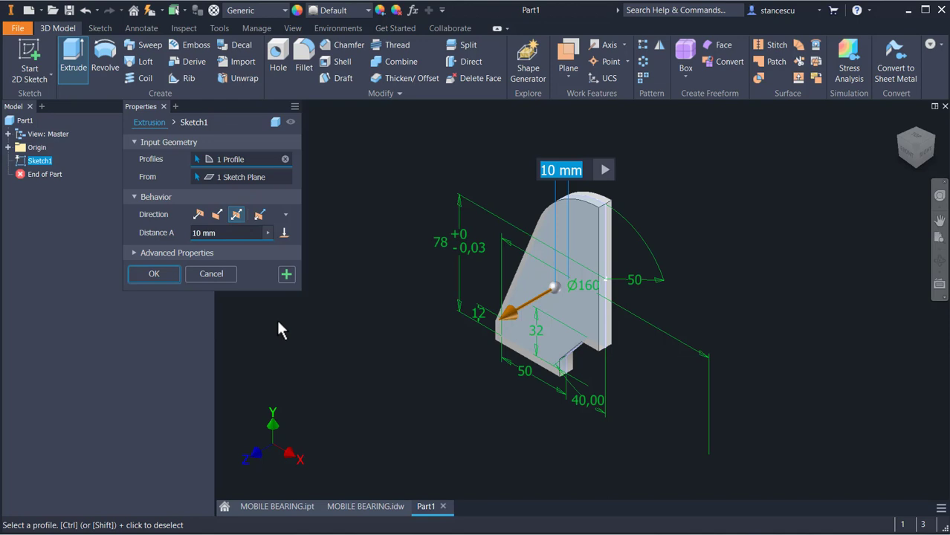
type("12")
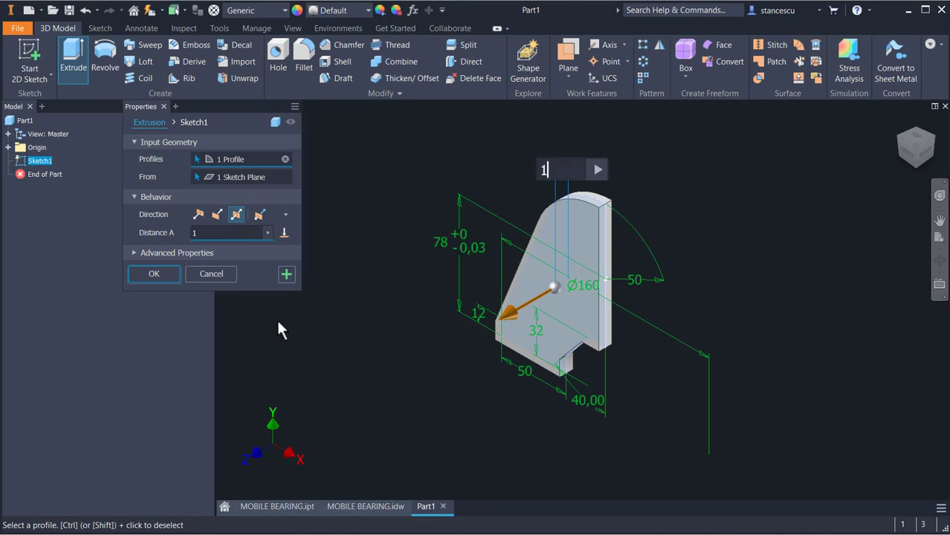
left_click(165, 273)
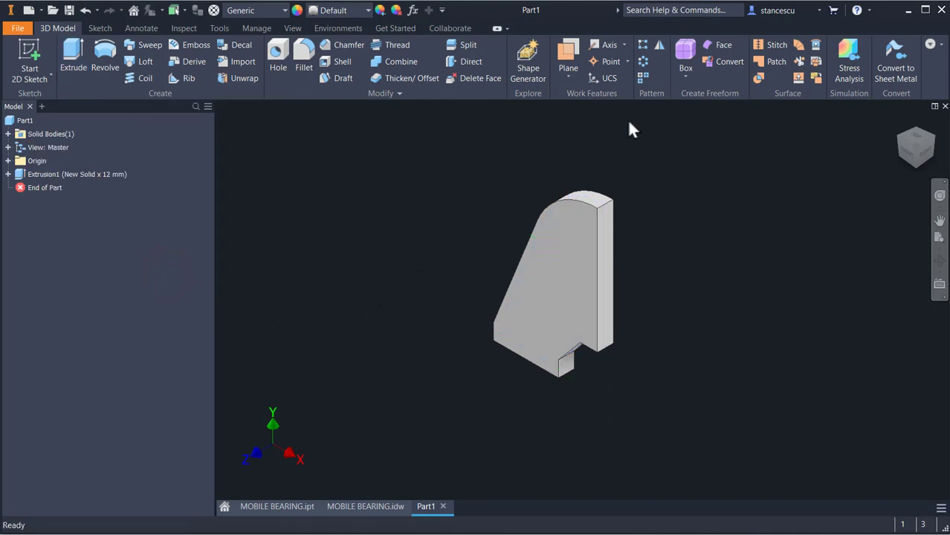
- Mirror the extruded half body about its flat vertical center face to complete the bearing plate
left_click(658, 46)
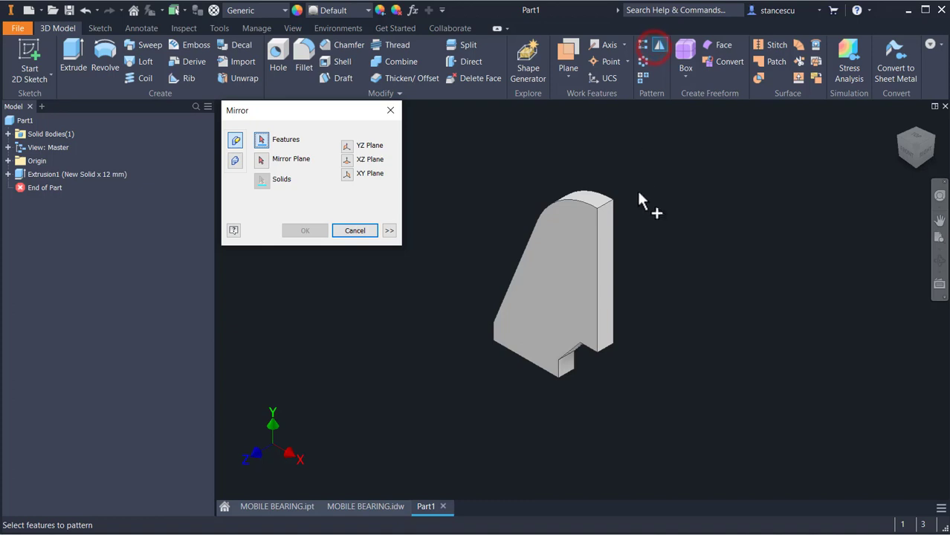
left_click(588, 272)
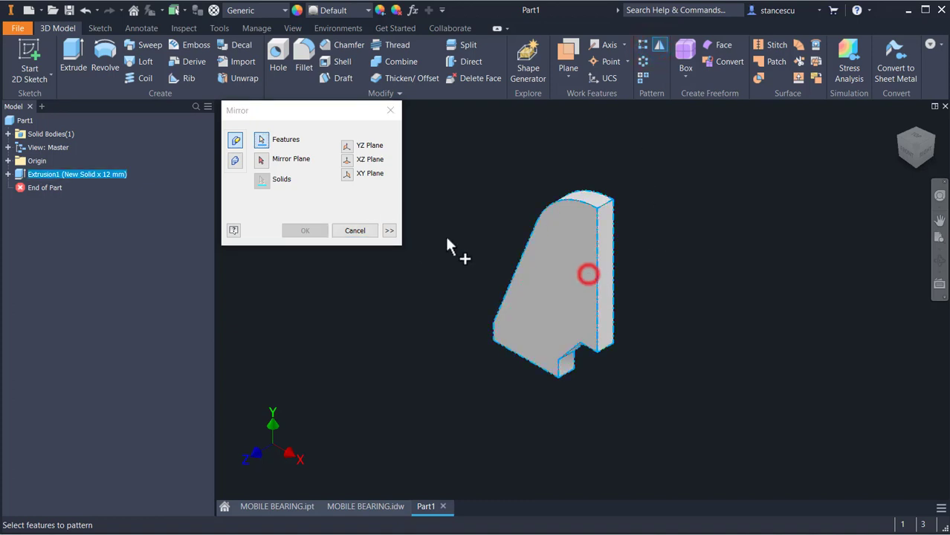
left_click(263, 160)
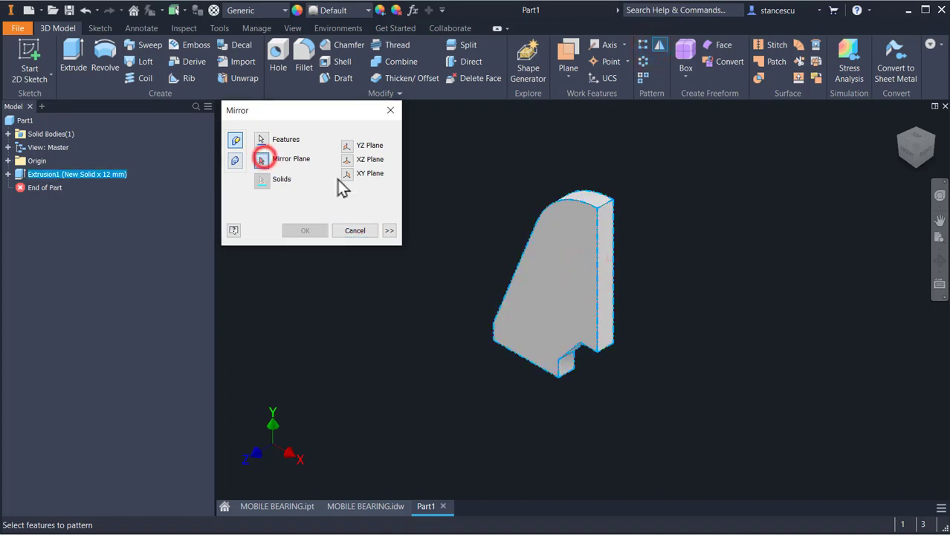
left_click(606, 252)
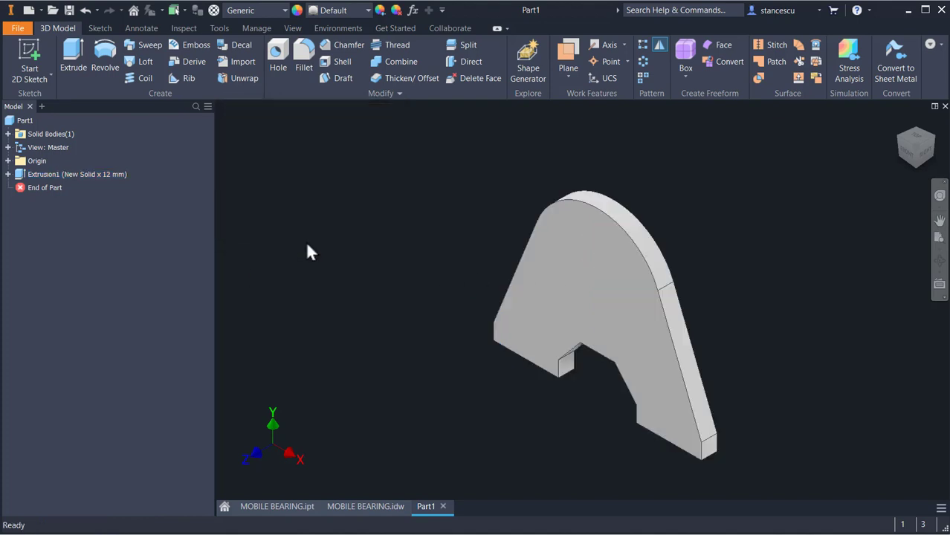
left_click(298, 235)
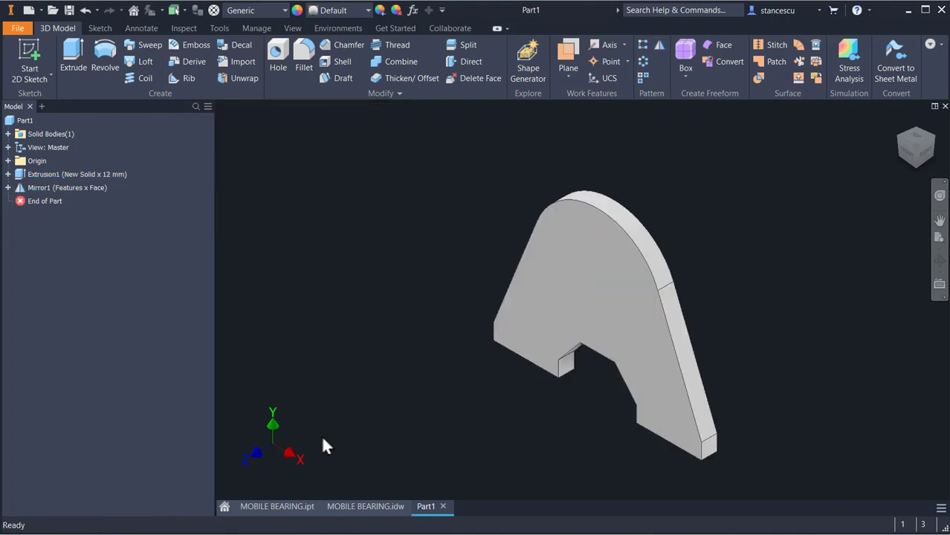
- Check the overall foot dimensions in MOBILE BEARING.idw and start a sketch on a foot's bottom face in Part1
left_click(376, 506)
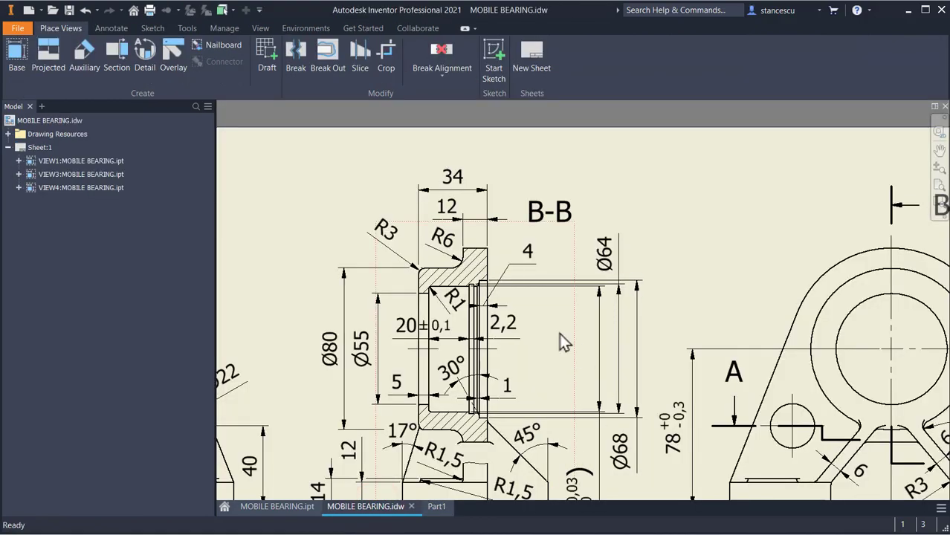
key("Home")
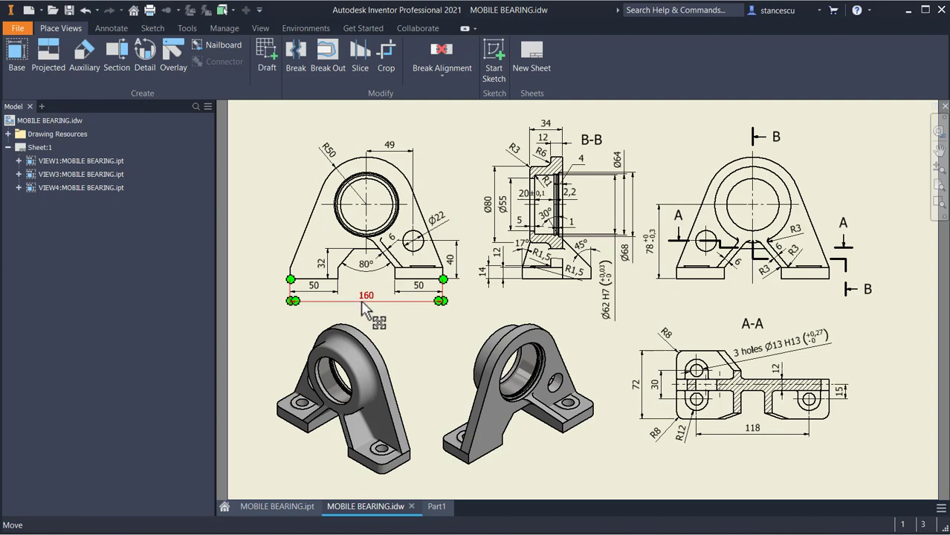
left_click(435, 509)
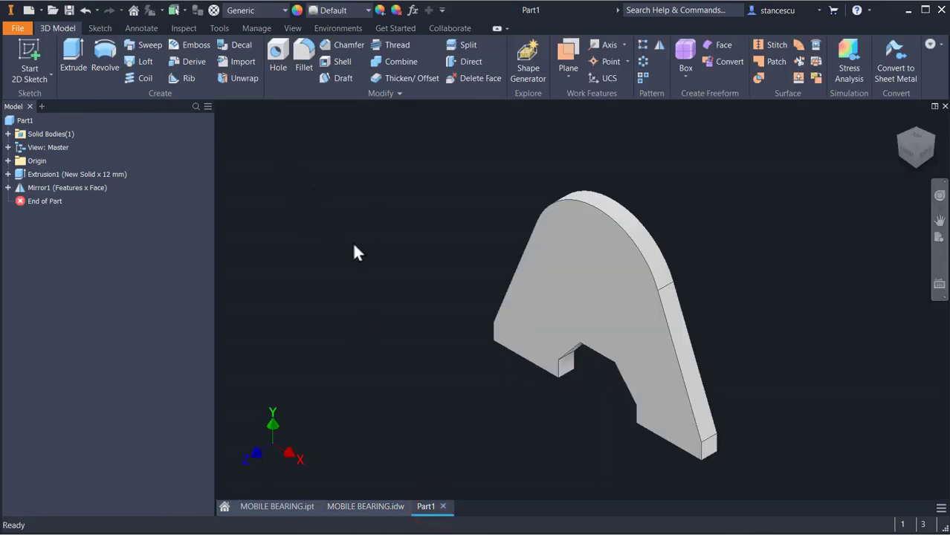
middle_click_drag(455, 410, 468, 361, "shift")
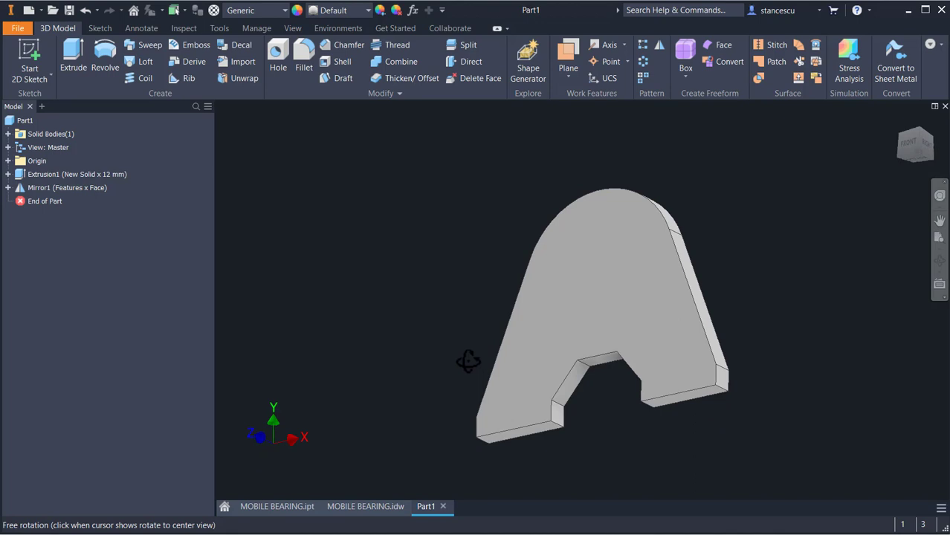
left_click(515, 435)
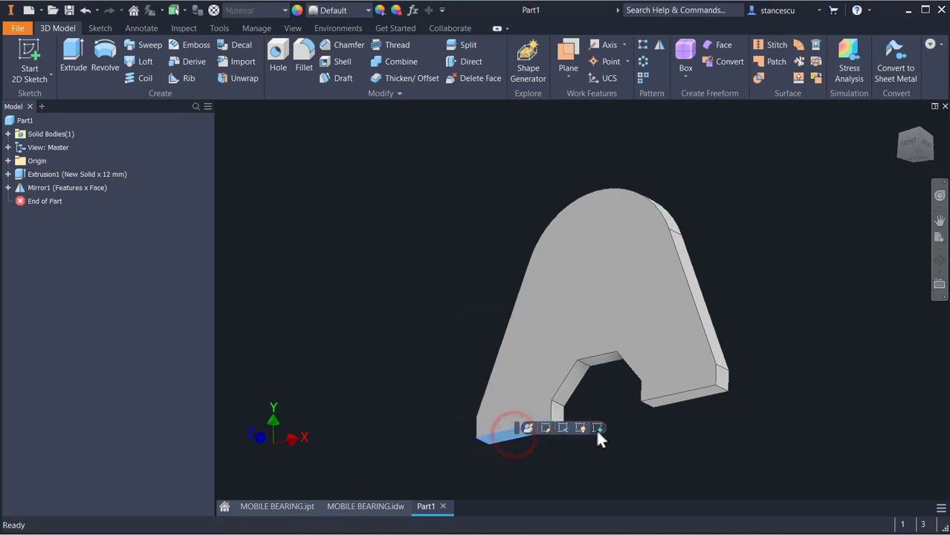
left_click(599, 428)
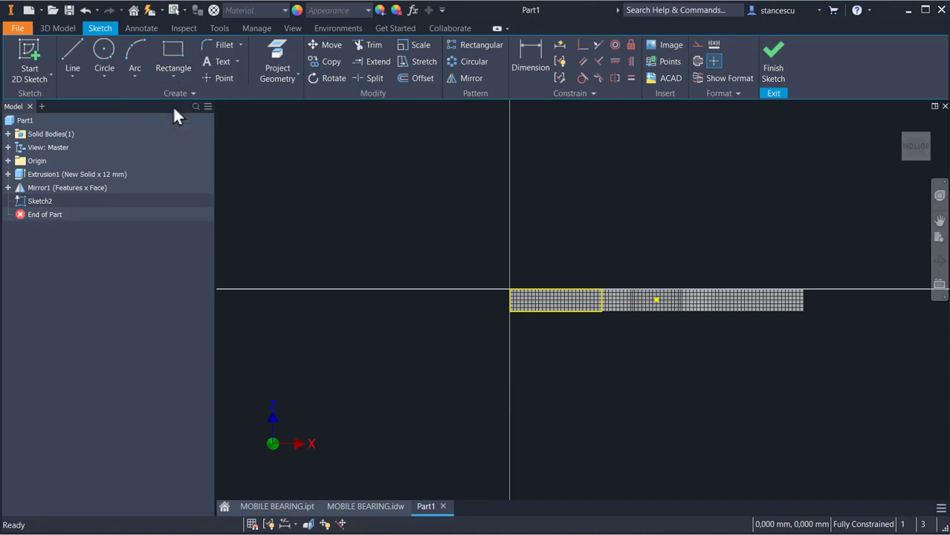
- Draw a two-point center rectangle from the midpoint of the plate's underside, extending beyond both plate ends, with a height of 72 mm
left_click(174, 72)
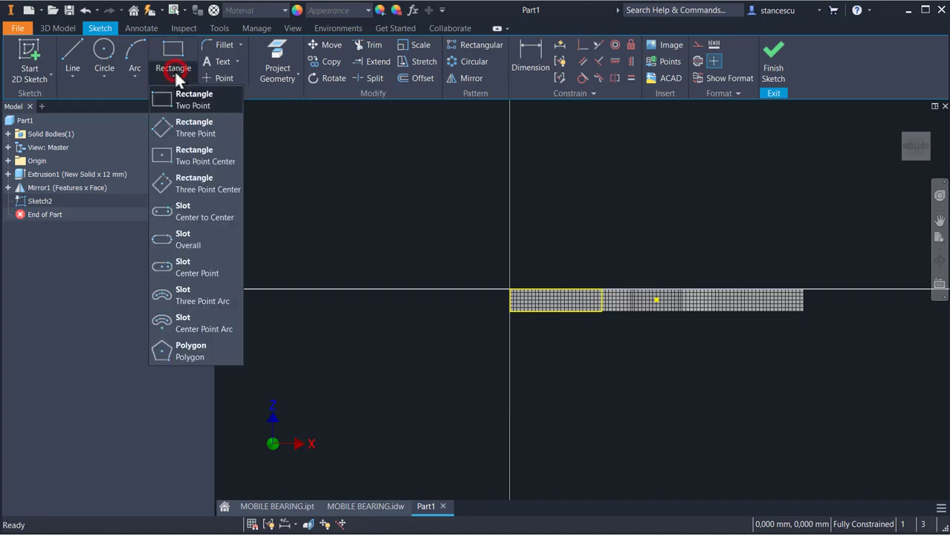
left_click(193, 159)
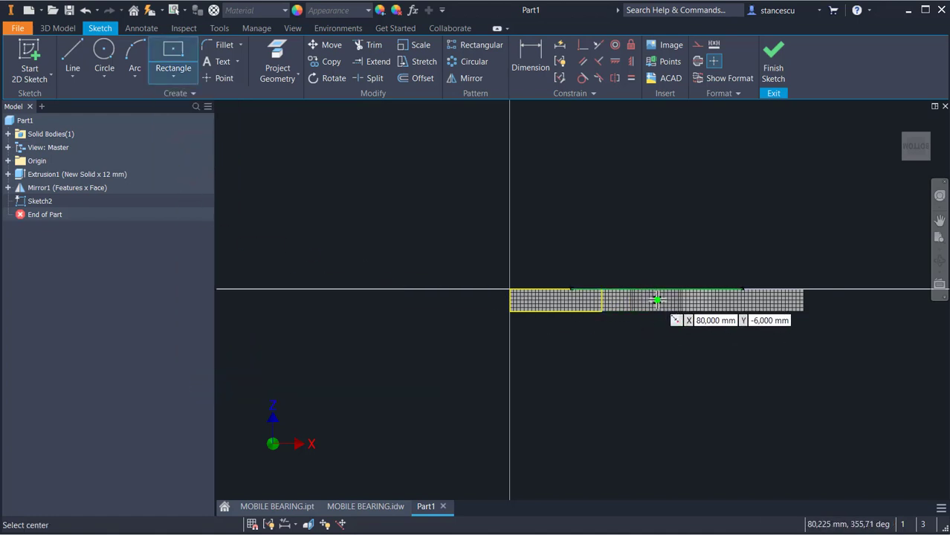
left_click(656, 299)
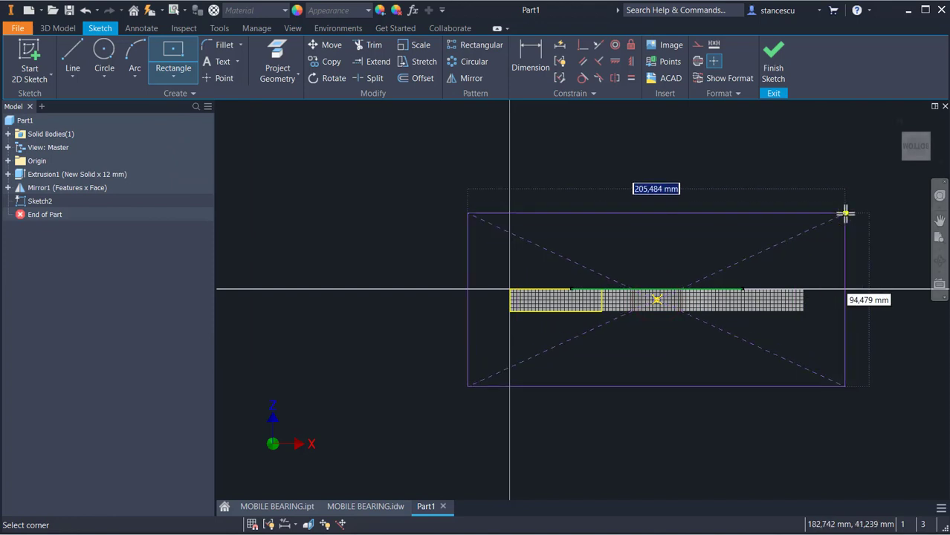
key("Tab")
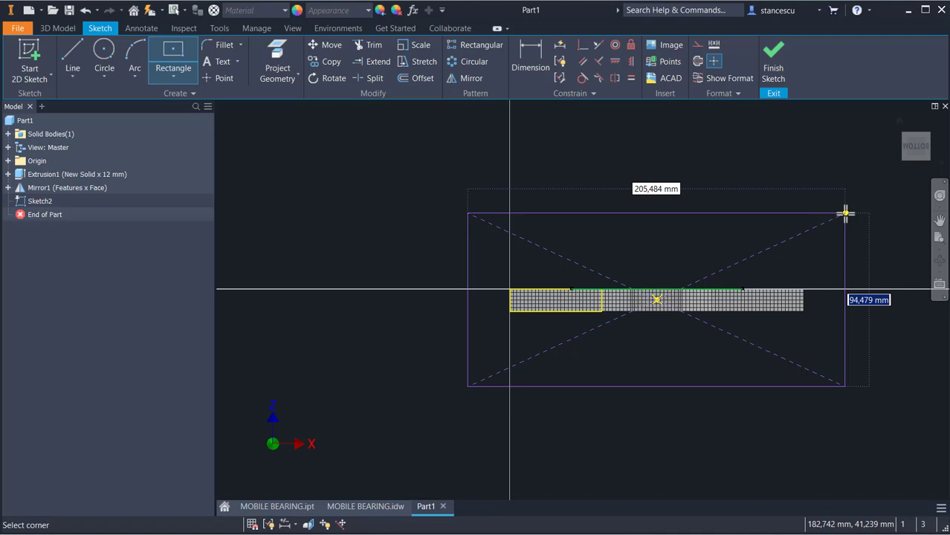
type("72")
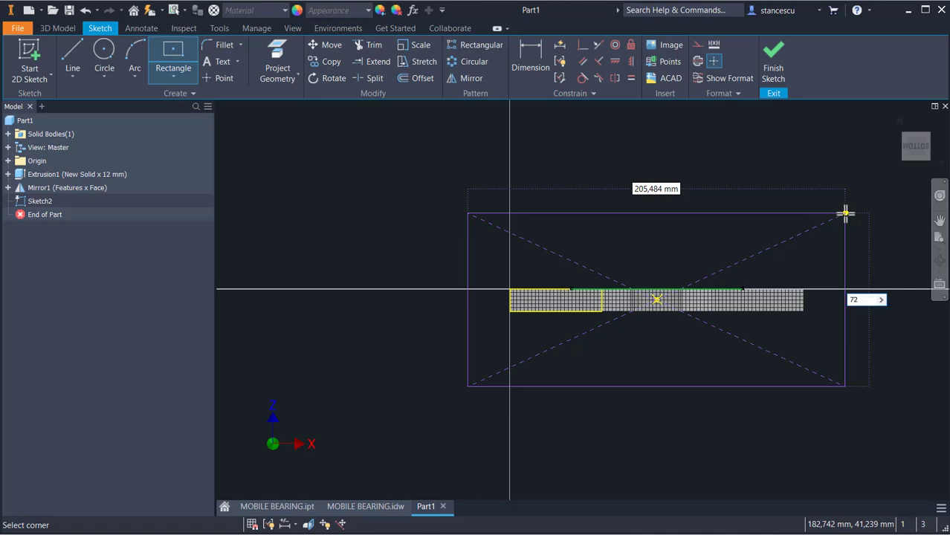
key("Return")
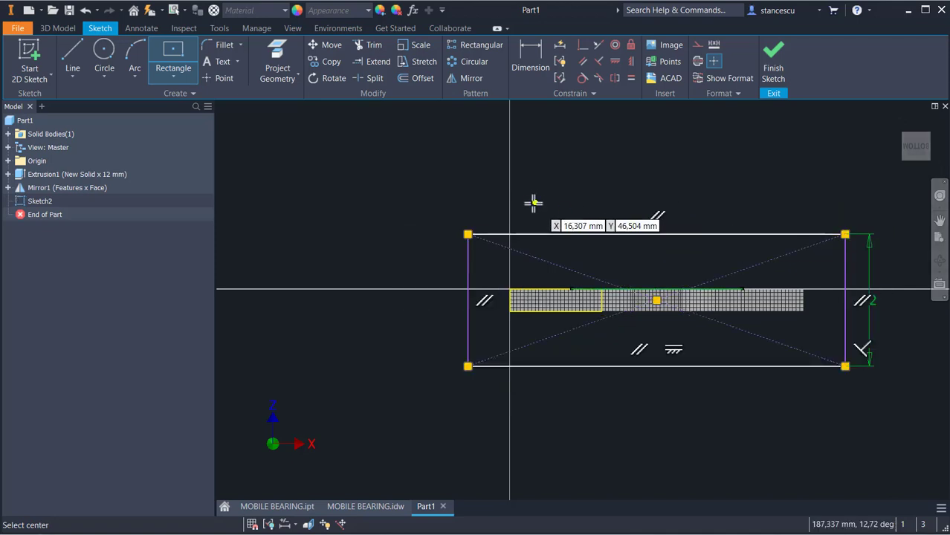
- Make the rectangle's short edge collinear with the outer end edge of the projected foot
left_click(596, 39)
left_click(467, 269)
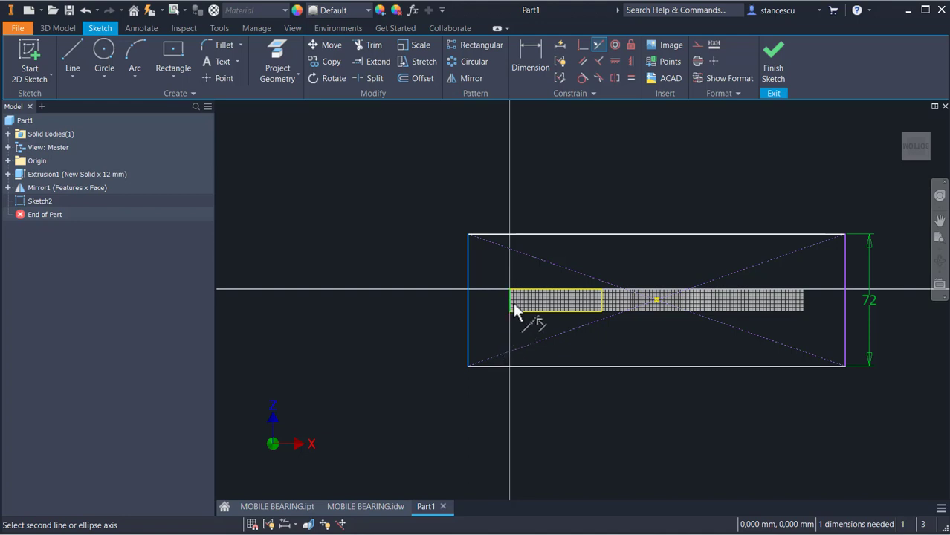
left_click(510, 302)
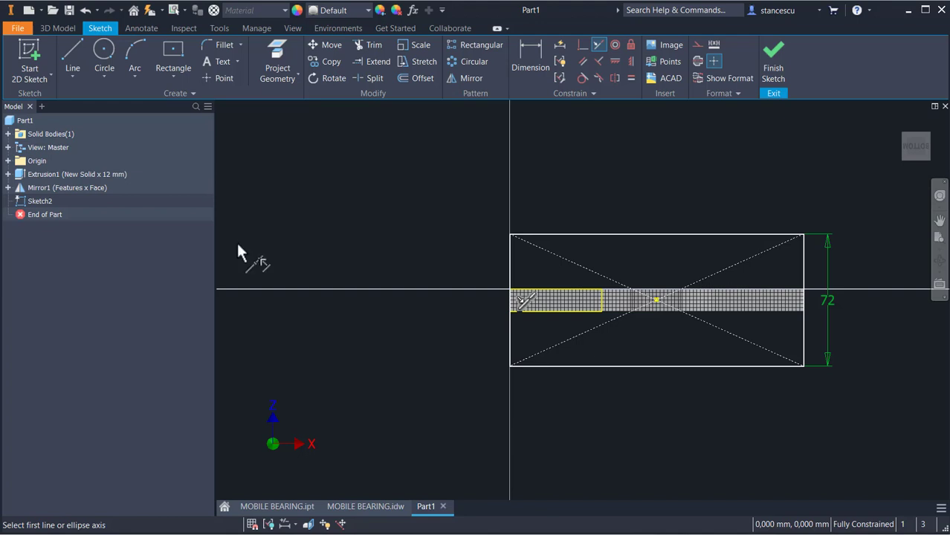
- Draw a second center rectangle from the same center to the first one's long edge, with its side collinear to the foot's inner edge
left_click(173, 52)
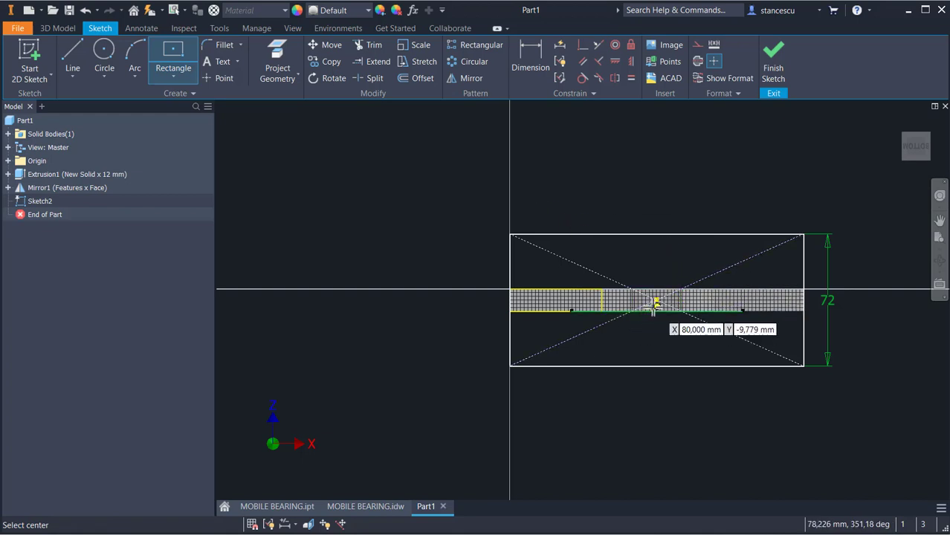
left_click(656, 299)
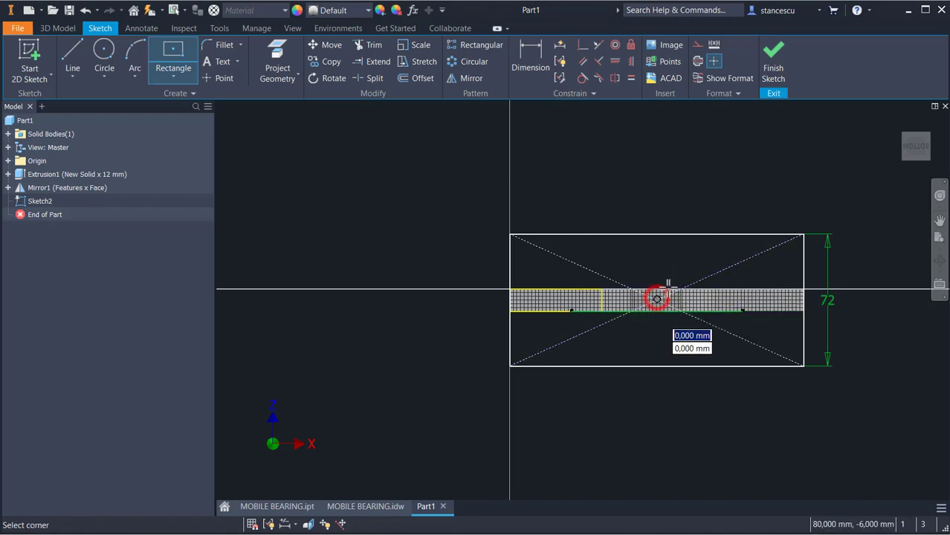
left_click(733, 235)
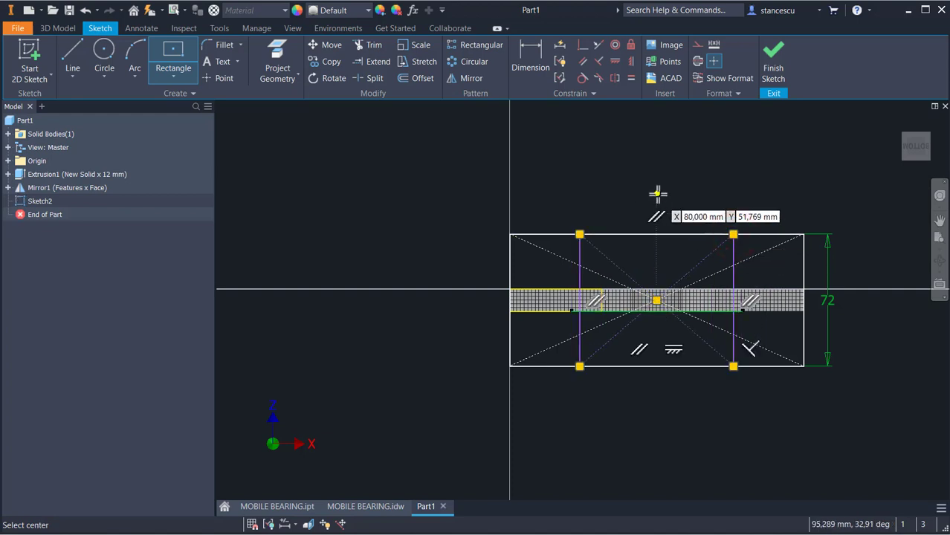
left_click(599, 44)
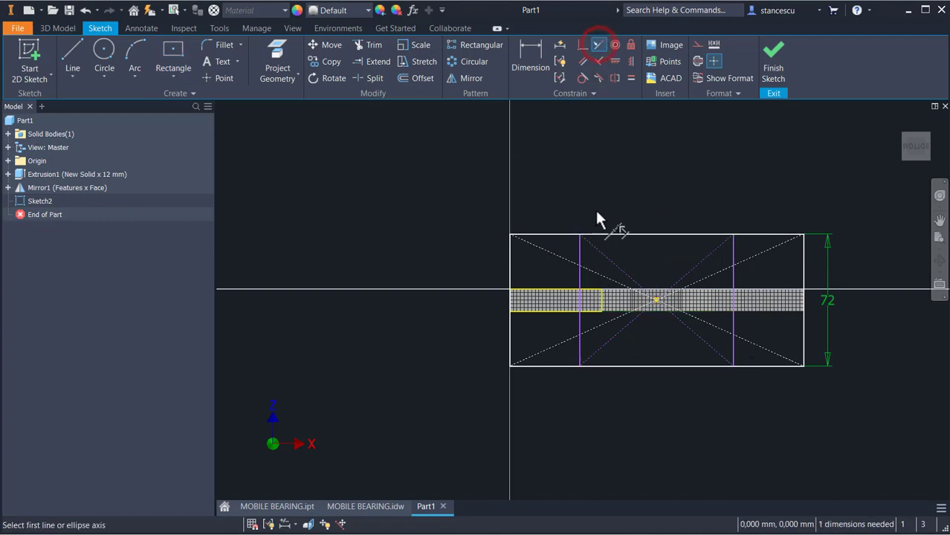
left_click(580, 258)
left_click(600, 299)
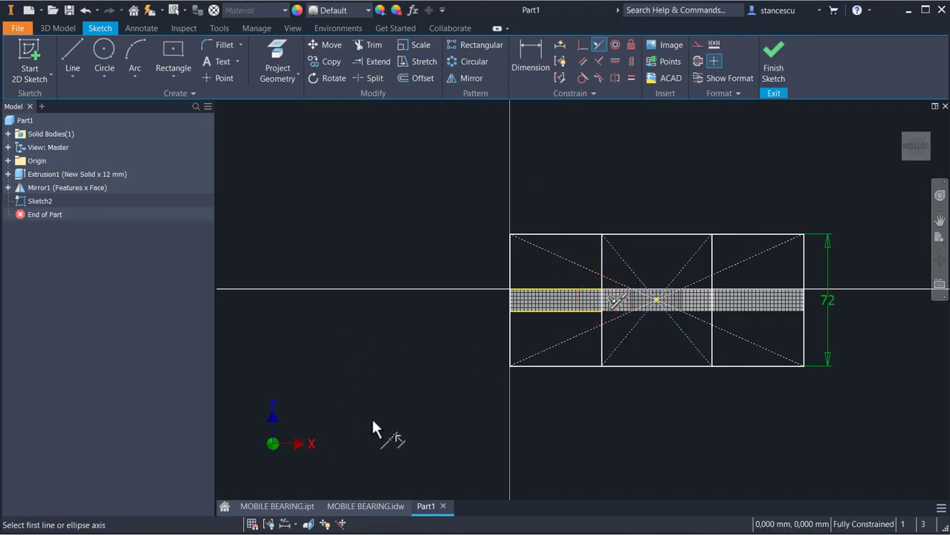
- Compare the sketched foot outline with the shape of the feet in MOBILE BEARING.idw, and return to Part1
middle_click_drag(375, 383, 344, 451, "shift")
mouse_move(429, 390)
middle_mouse_down("shift")
mouse_move(407, 412)
mouse_move(378, 406)
middle_mouse_up("shift")
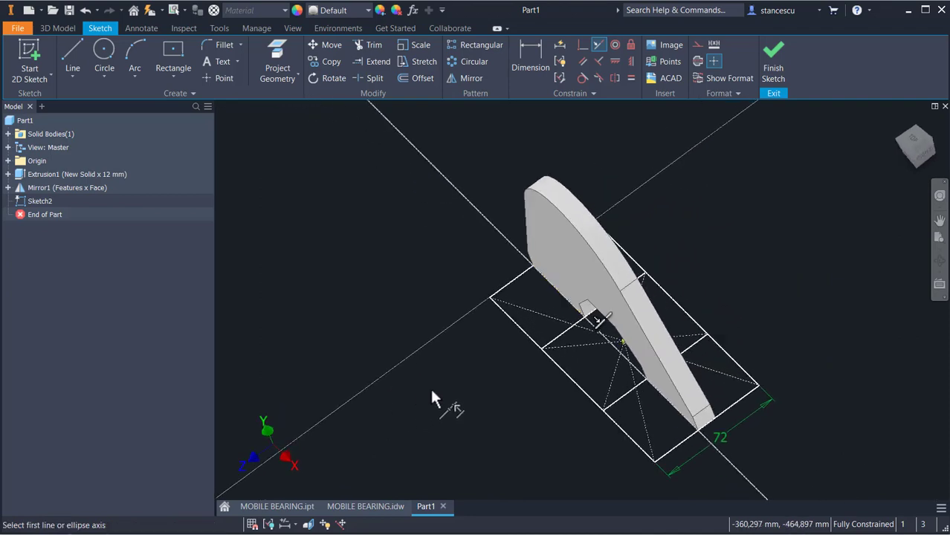
mouse_move(432, 394)
middle_mouse_down("shift")
mouse_move(420, 399)
mouse_move(441, 388)
mouse_move(475, 393)
mouse_move(453, 395)
middle_mouse_up("shift")
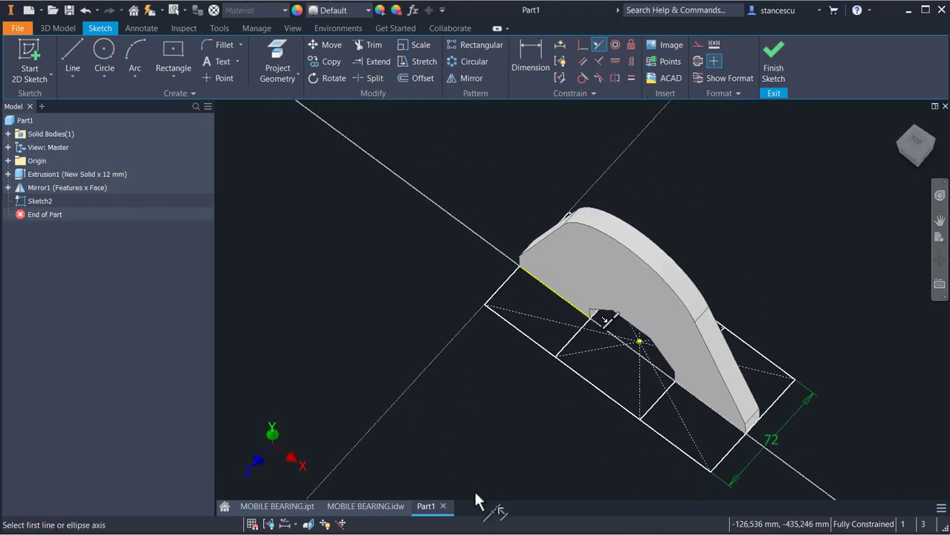
left_click(374, 509)
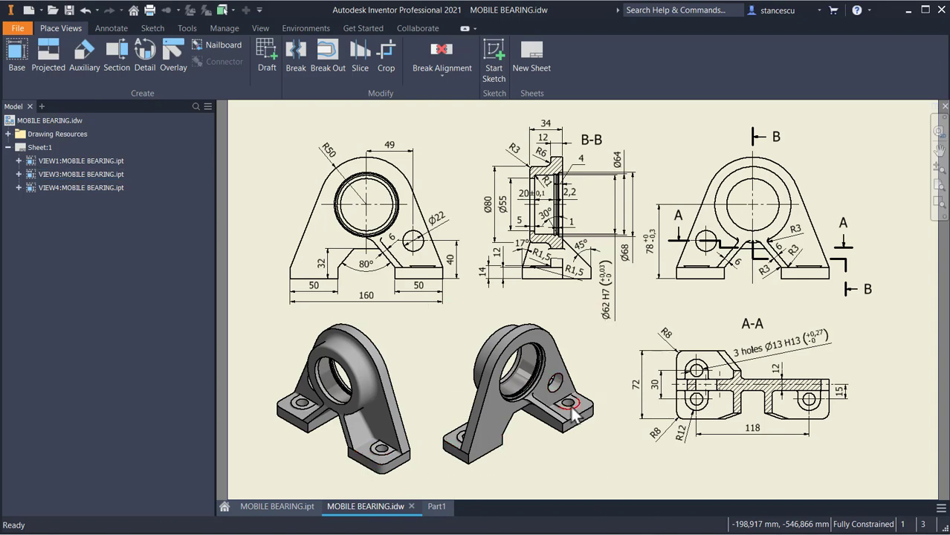
left_click(386, 440)
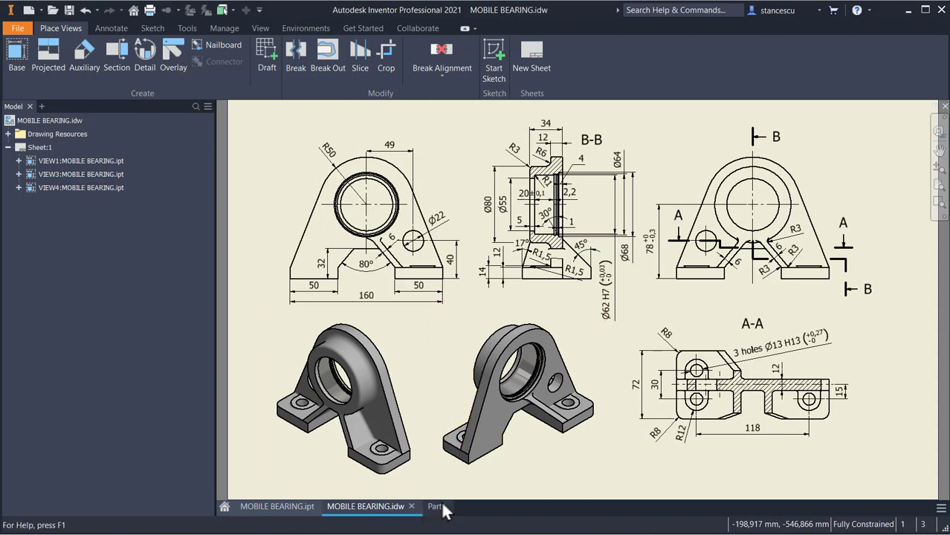
mouse_move(442, 504)
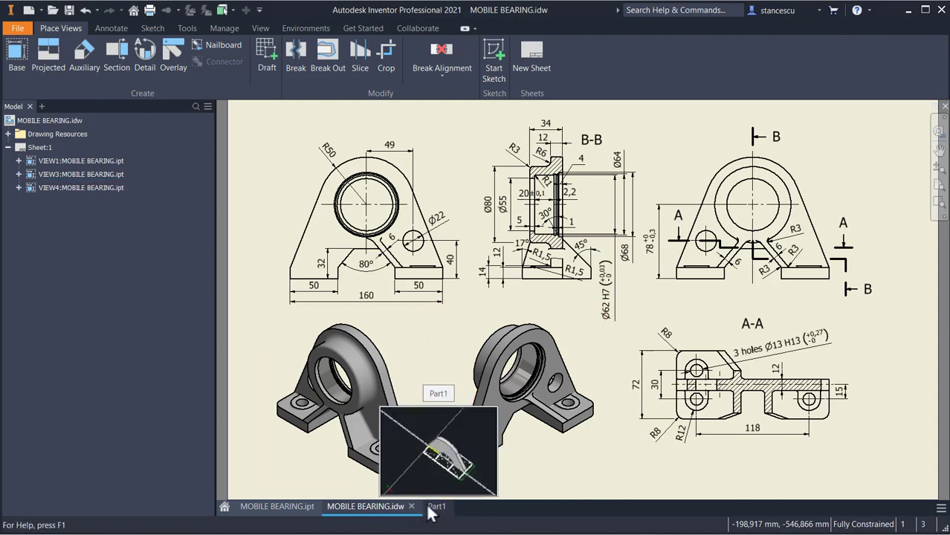
left_click(437, 508)
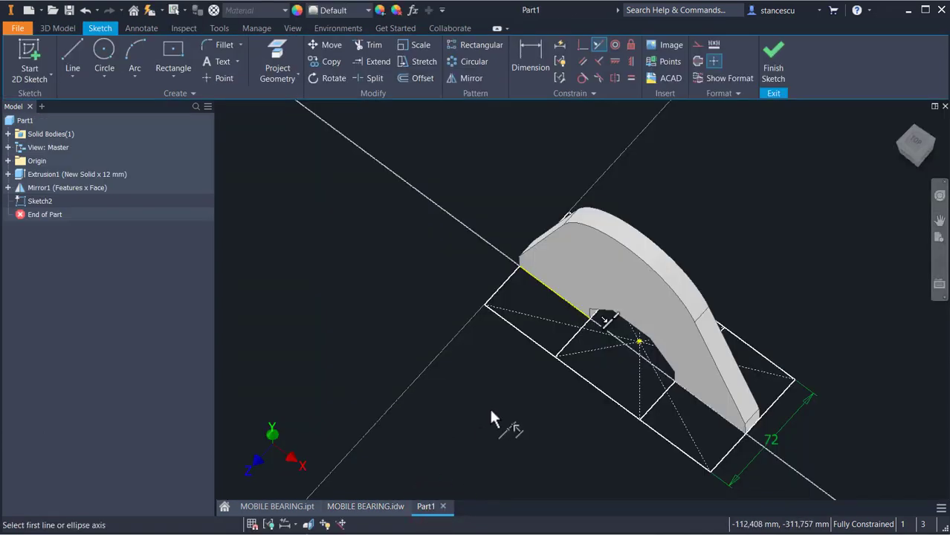
- Split the outer rectangle's end edge at the plate corner and its long edge at both corners of the inner rectangle
middle_click_drag(492, 413, 668, 254, "shift")
middle_click_drag(600, 282, 430, 154, "shift")
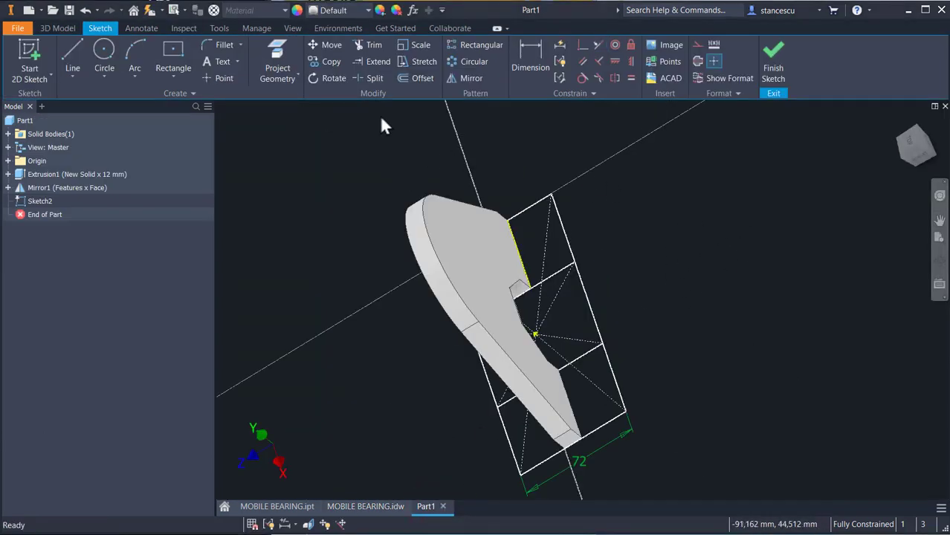
left_click(368, 78)
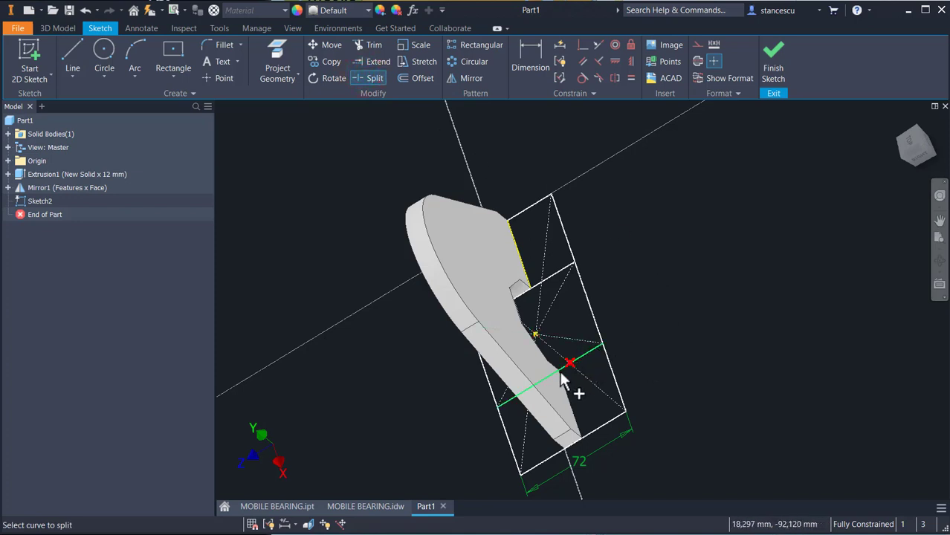
left_click(599, 435)
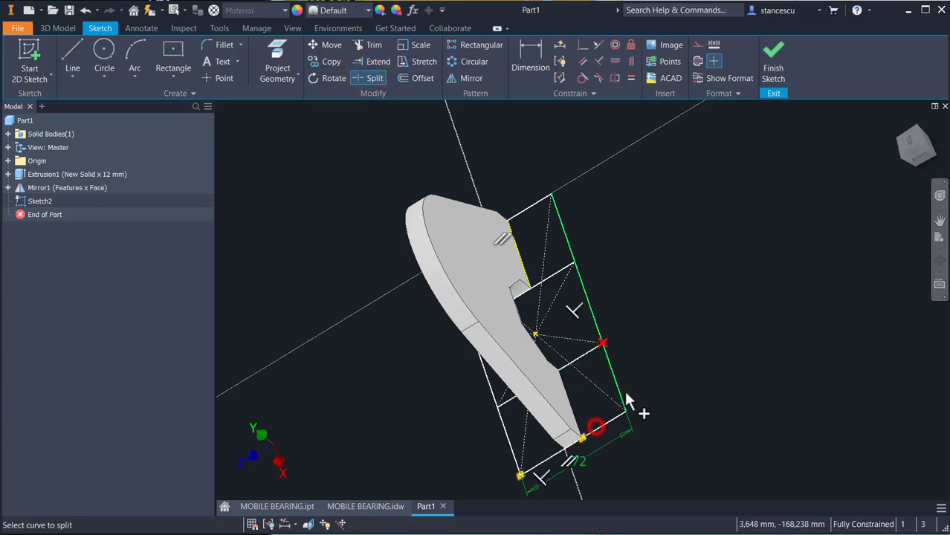
left_click(604, 357)
left_click(589, 279)
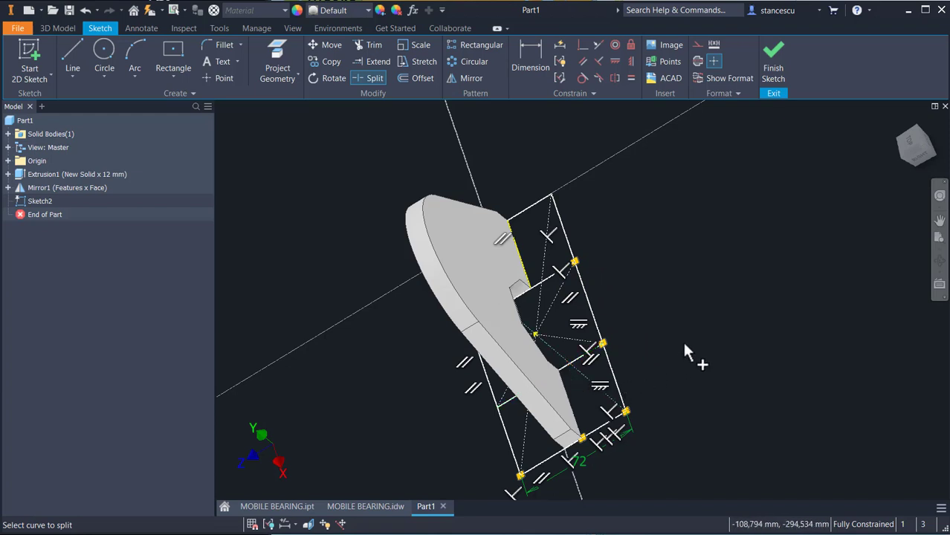
key("Escape")
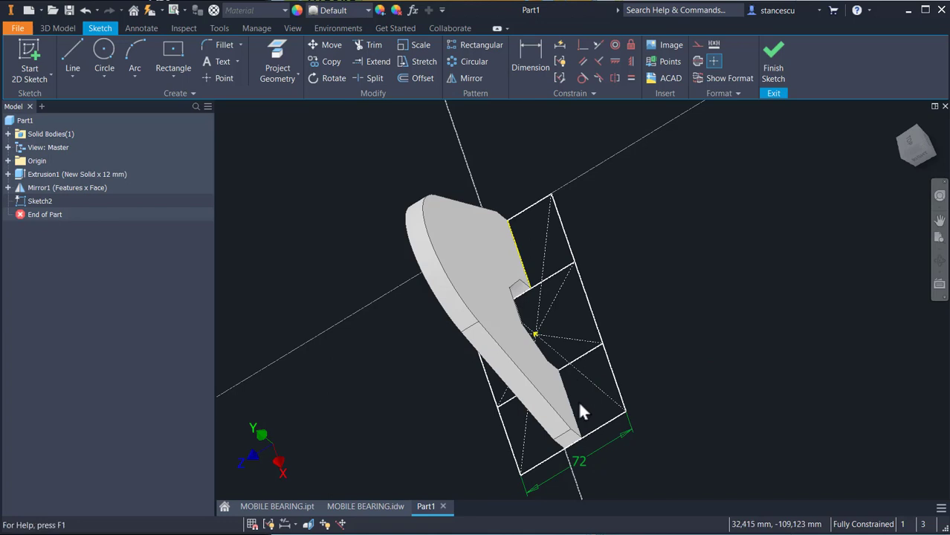
- Project the bottom edge of the second foot into the sketch
mouse_move(579, 403)
middle_mouse_down("shift")
mouse_move(590, 423)
mouse_move(572, 418)
mouse_move(649, 372)
middle_mouse_up("shift")
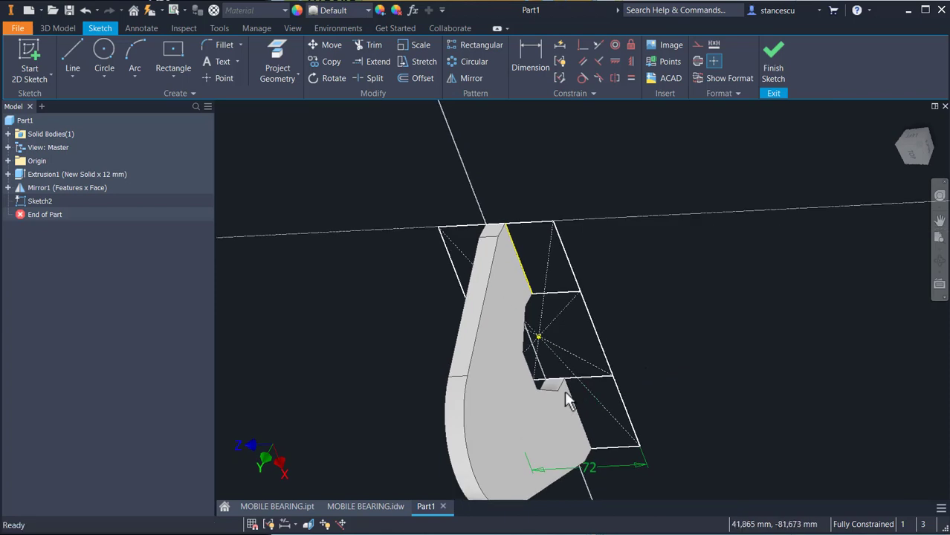
scroll(565, 402, "down", 2)
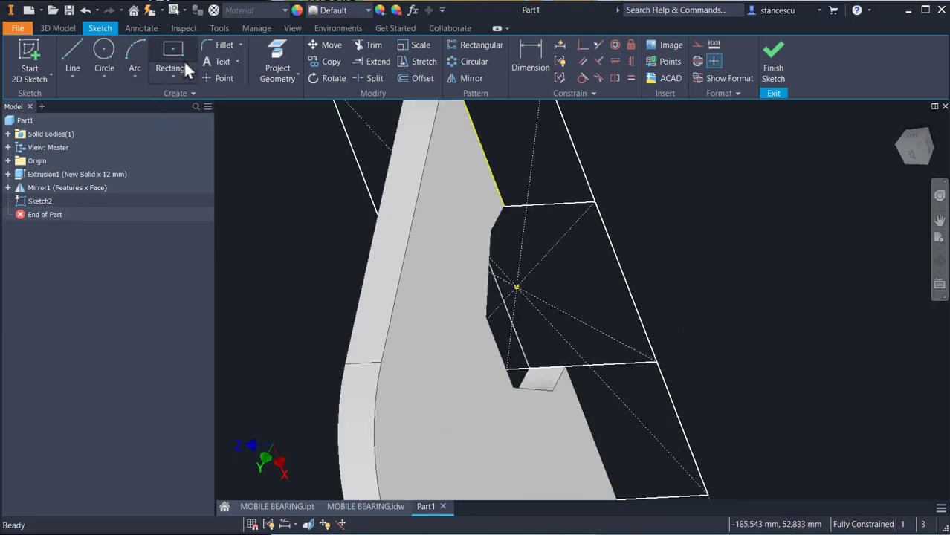
left_click(285, 65)
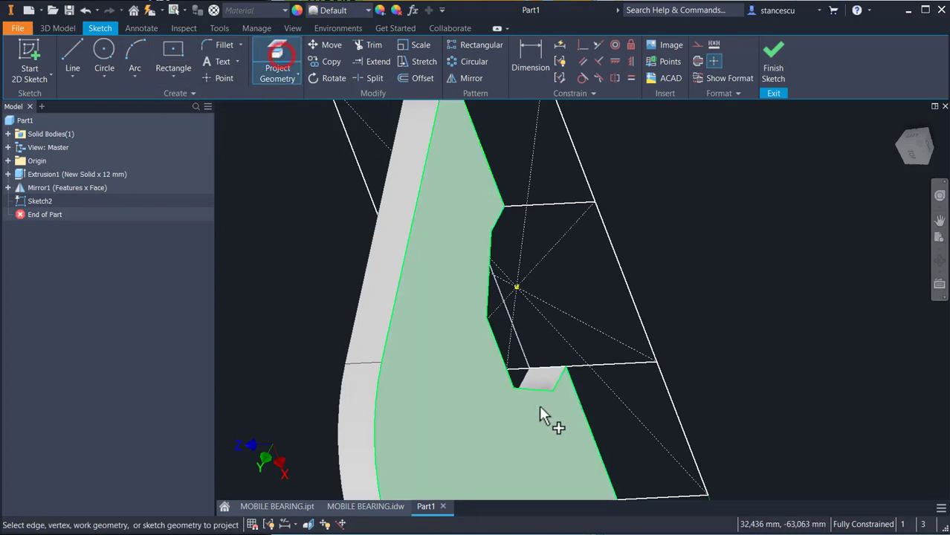
left_click(578, 395)
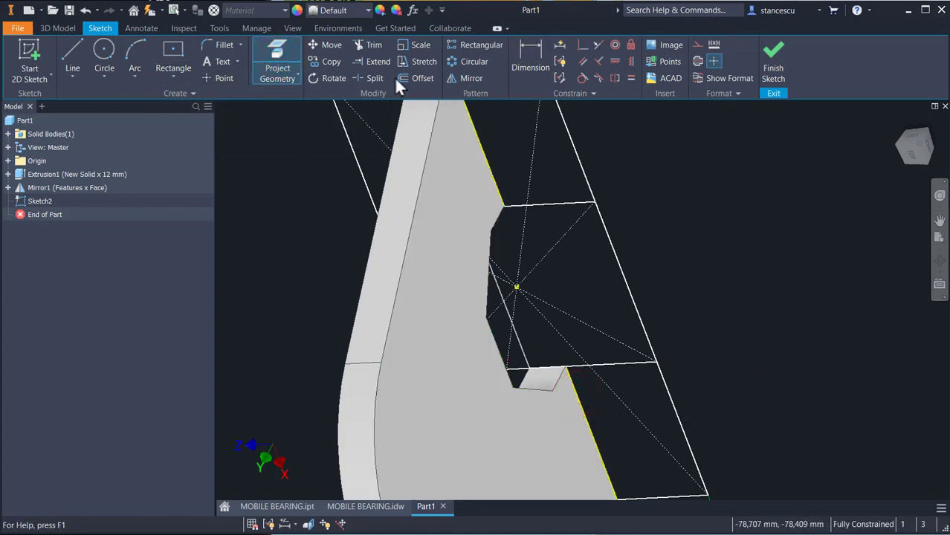
- Split the inner rectangle's side line at the inner corner of the plate's second foot
left_click(374, 78)
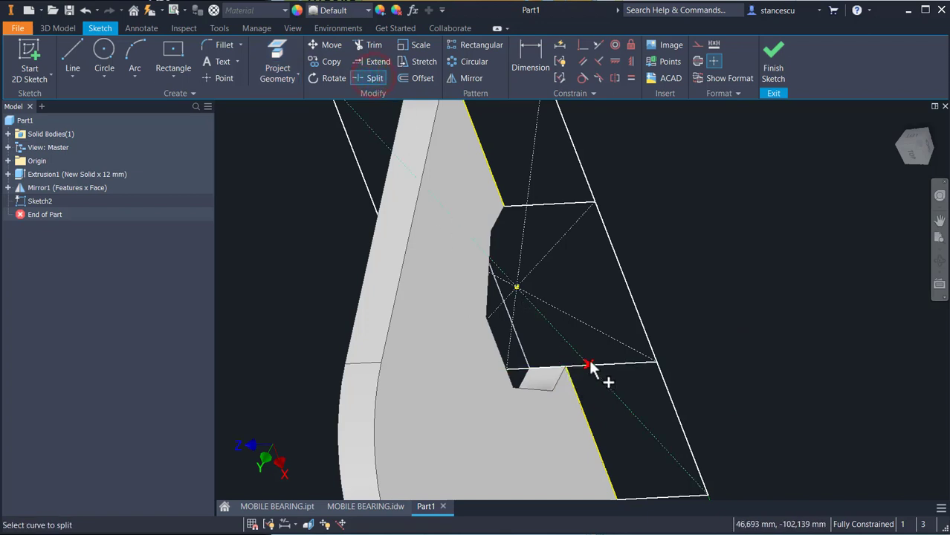
left_click(573, 372)
mouse_move(728, 361)
middle_mouse_down("shift")
mouse_move(741, 341)
mouse_move(734, 251)
middle_mouse_up("shift")
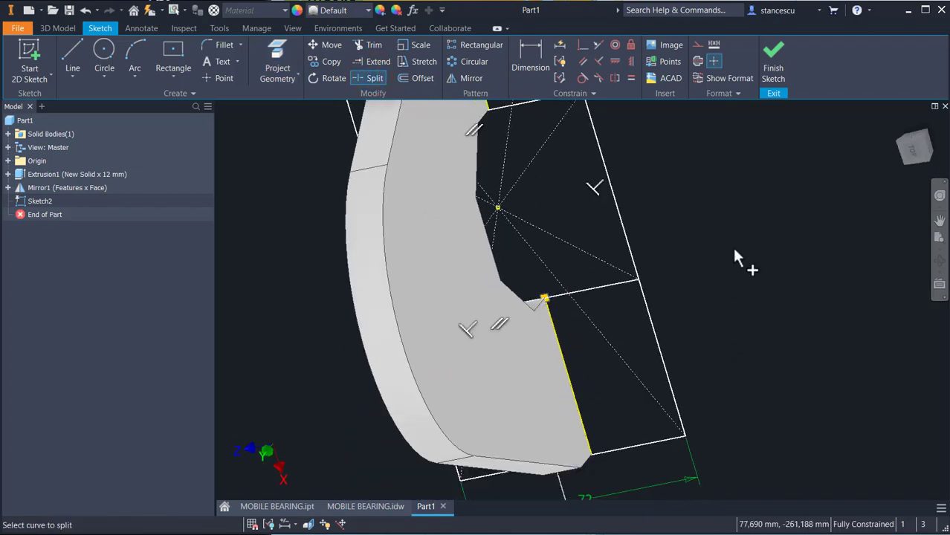
key("Escape")
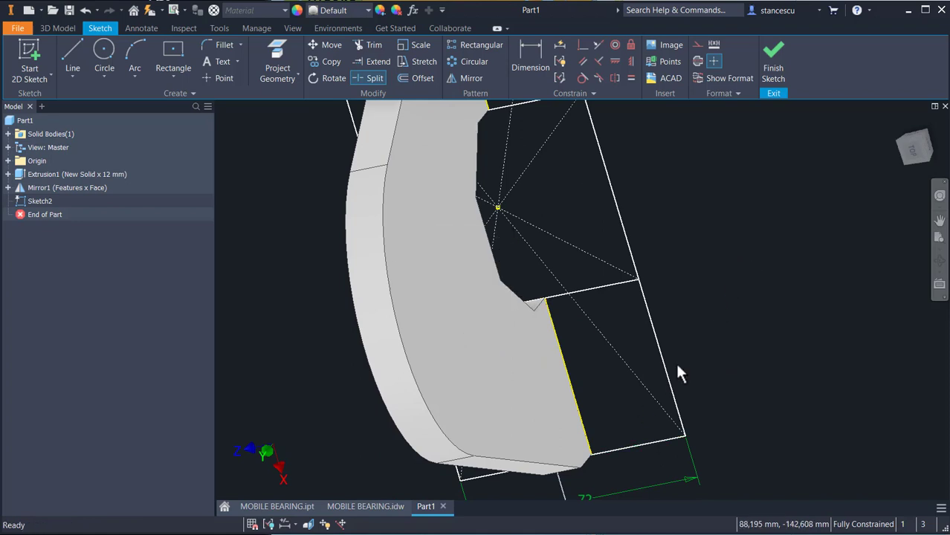
- Convert the rectangle lines bounding the gap and the second foot on the plate's back side to construction geometry
mouse_move(701, 212)
left_mouse_down()
mouse_move(664, 422)
mouse_move(632, 487)
mouse_move(617, 465)
left_mouse_up()
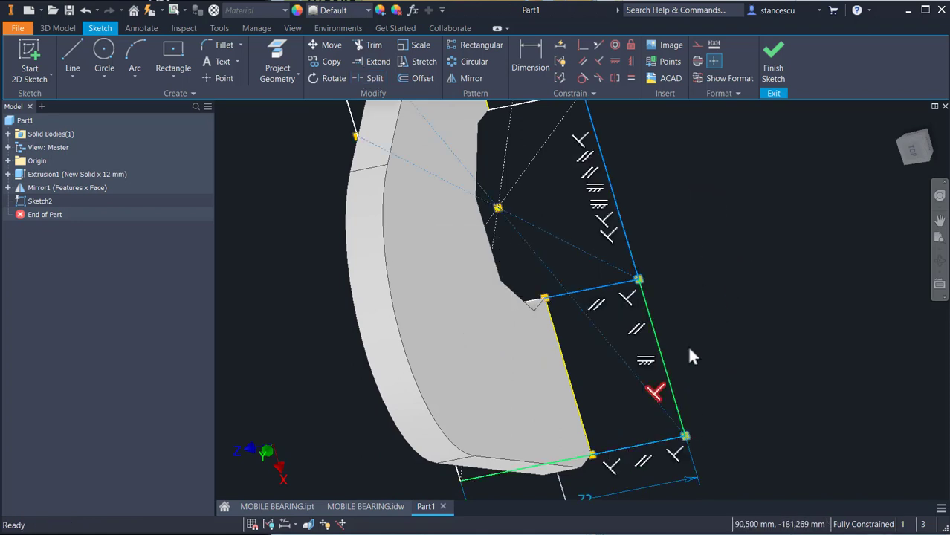
left_click(699, 47)
left_click(728, 220)
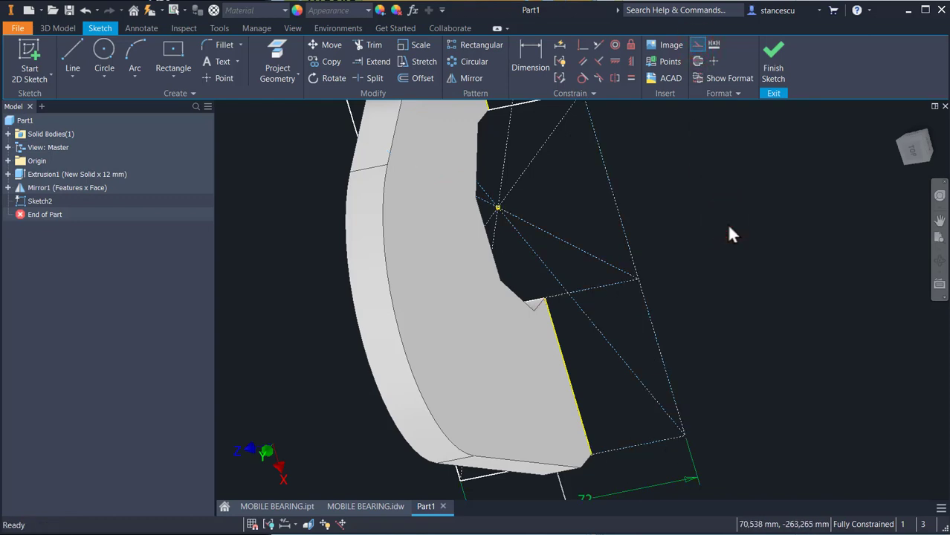
key("F6")
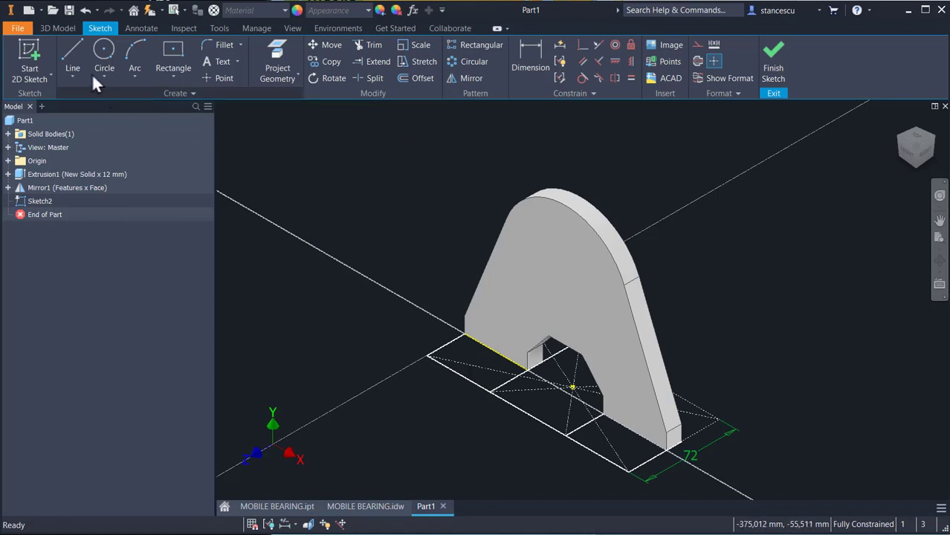
left_click(775, 64)
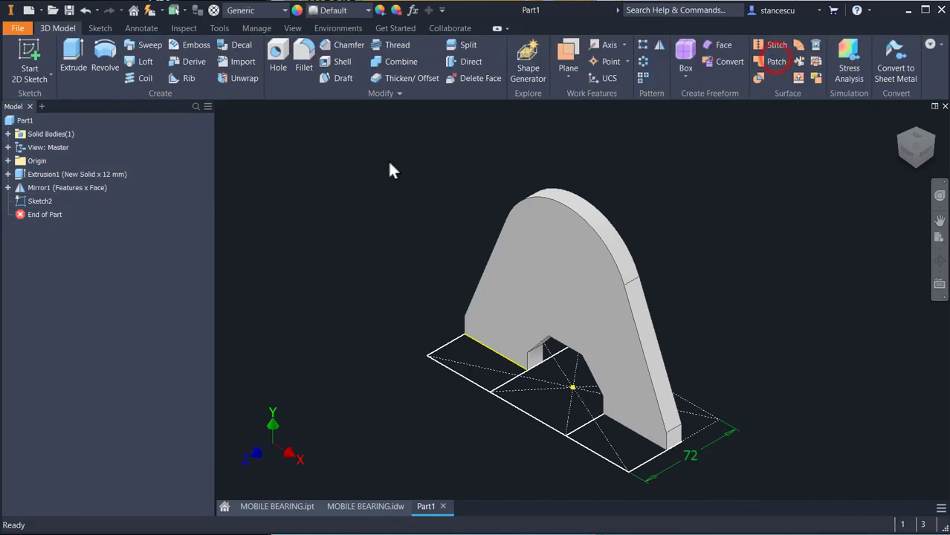
left_click(81, 58)
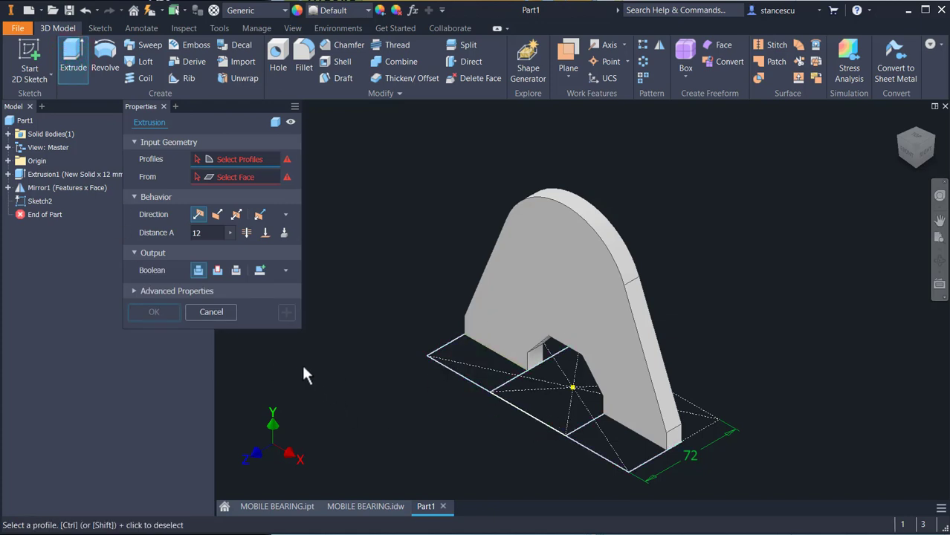
left_click(212, 311)
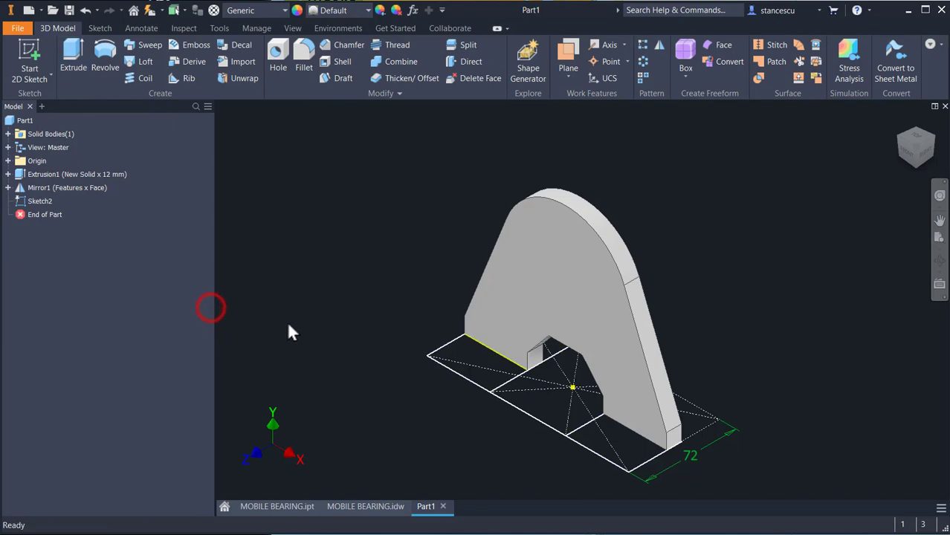
- Reopen Sketch2 and split the outer rectangle's front long edge at both corners of the inner rectangle
double_click(21, 205)
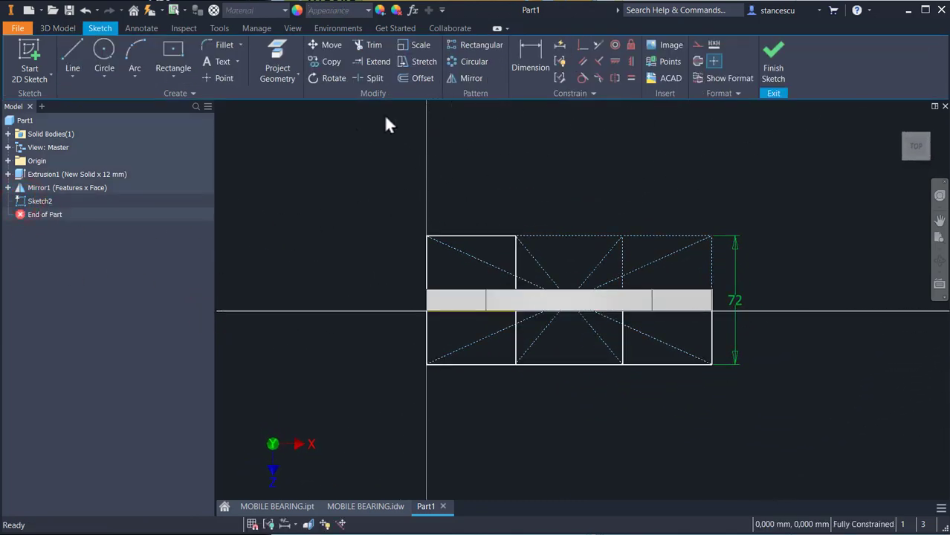
left_click(371, 79)
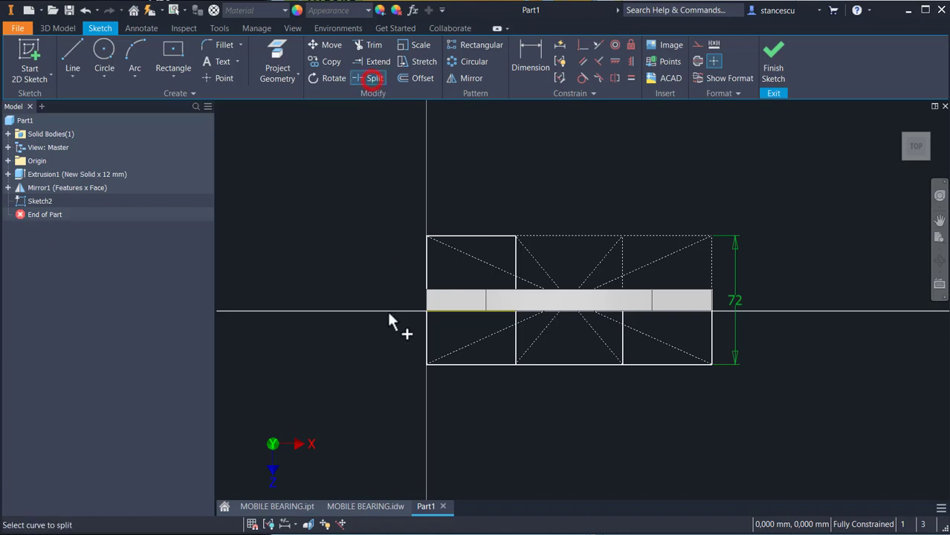
left_click(518, 365)
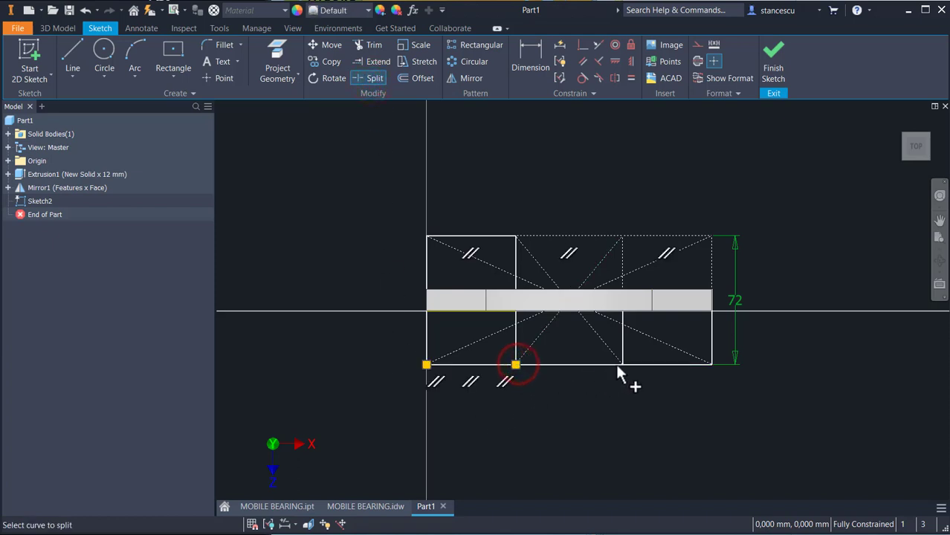
left_click(622, 366)
key("Escape")
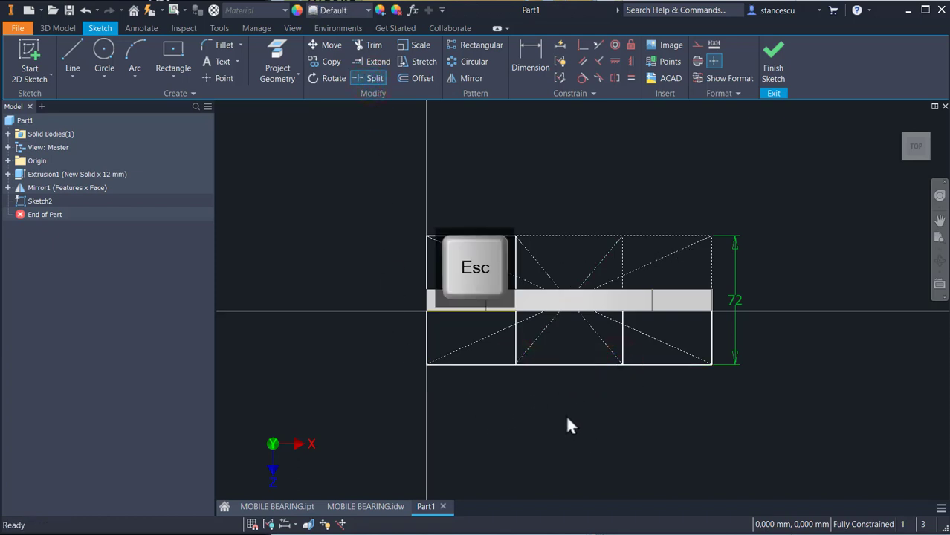
- Convert the front edge segment between the two feet to construction geometry and finish the sketch
left_click(582, 375)
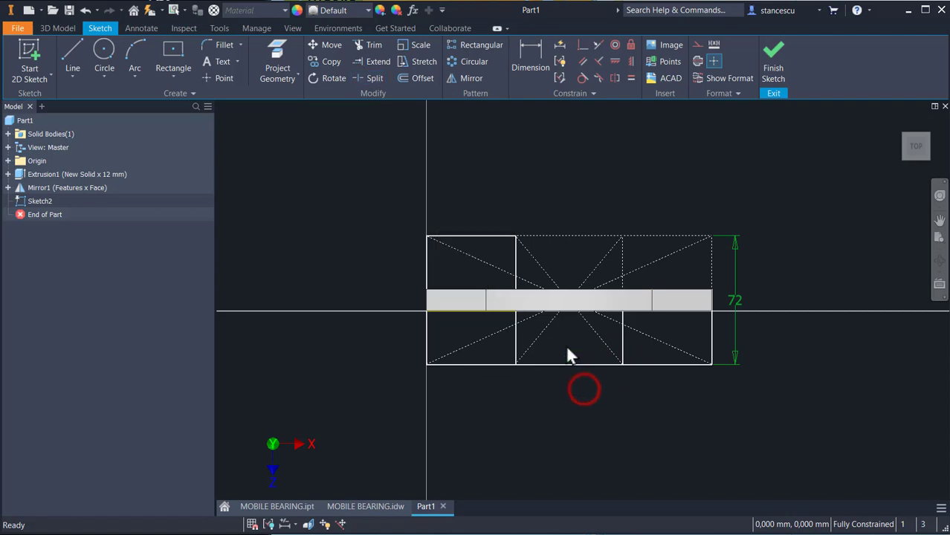
left_click(697, 45)
left_click(795, 210)
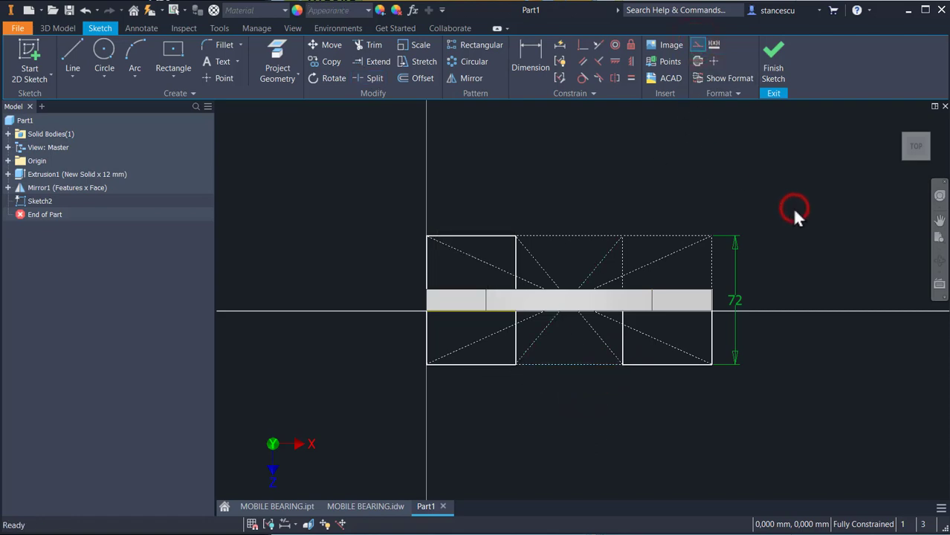
key("F6")
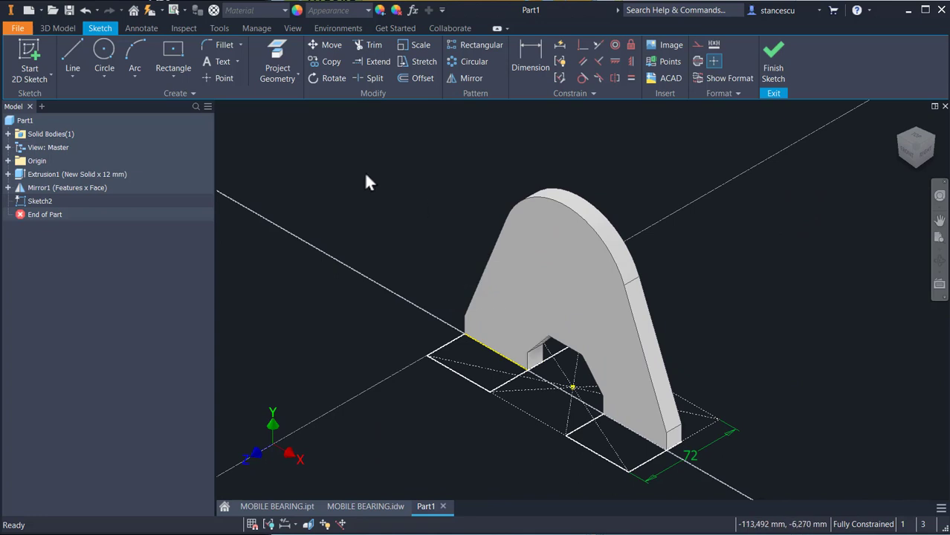
left_click(772, 64)
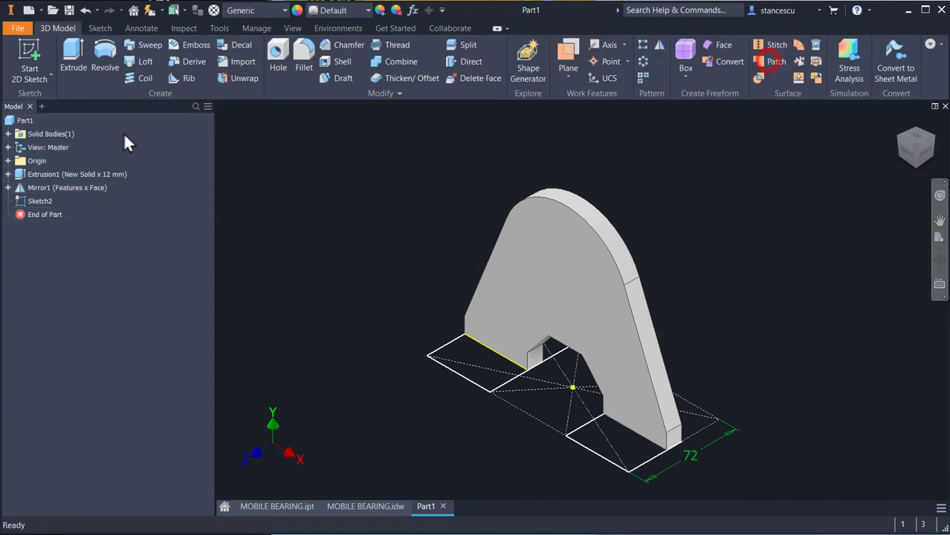
- Set up an extrusion of the closed profiles of both feet, flipped upward and joined to the plate
left_click(75, 53)
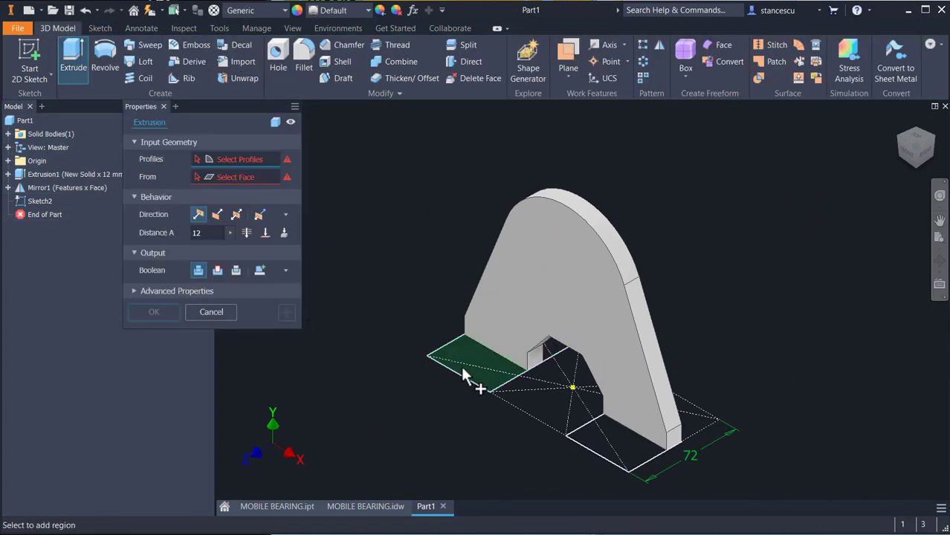
left_click(501, 384)
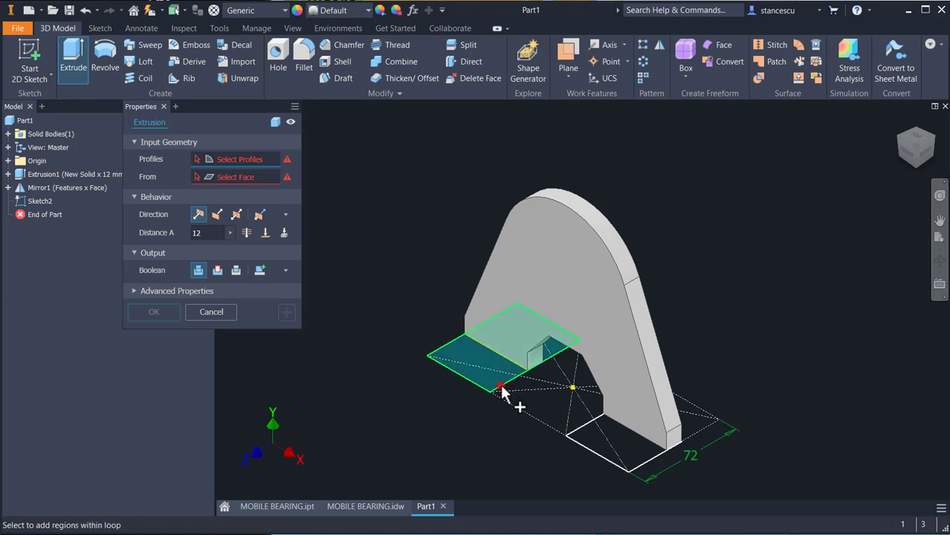
left_click(621, 476)
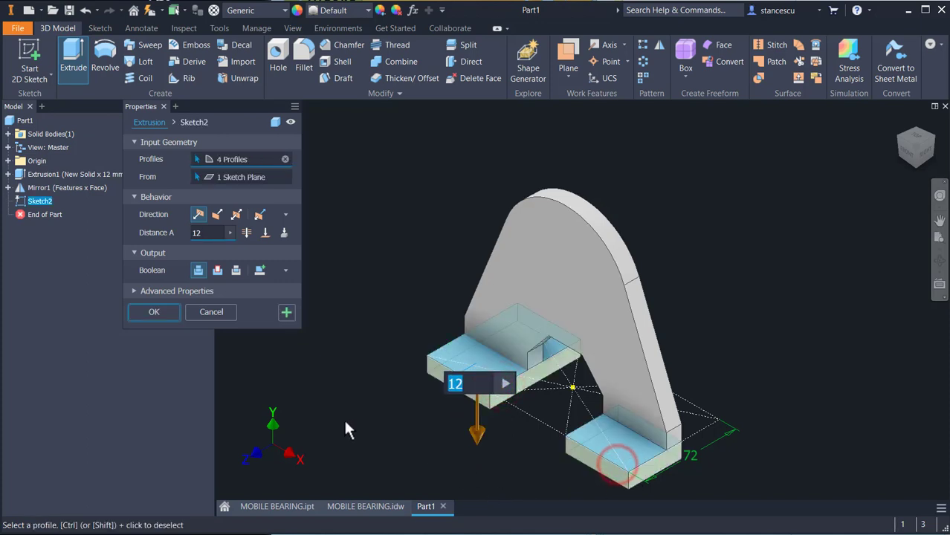
left_click(217, 214)
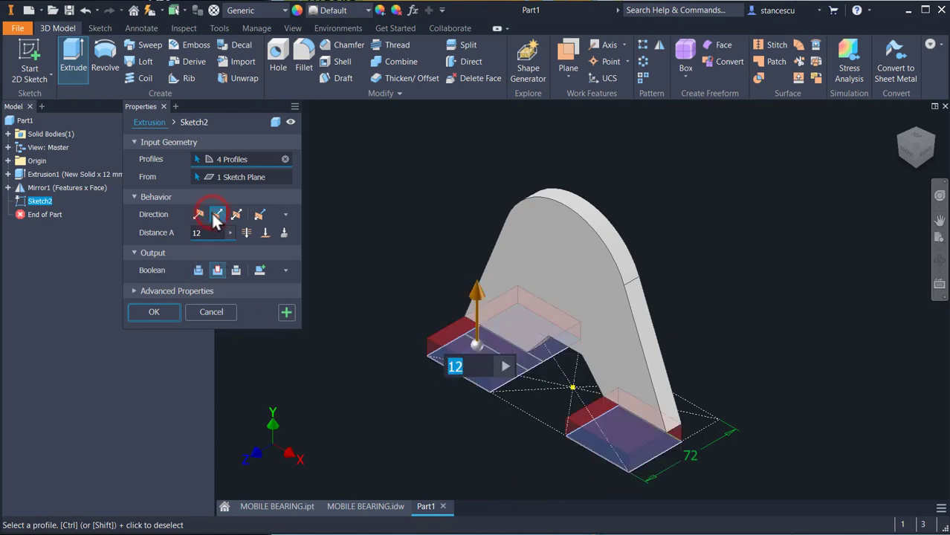
left_click(199, 270)
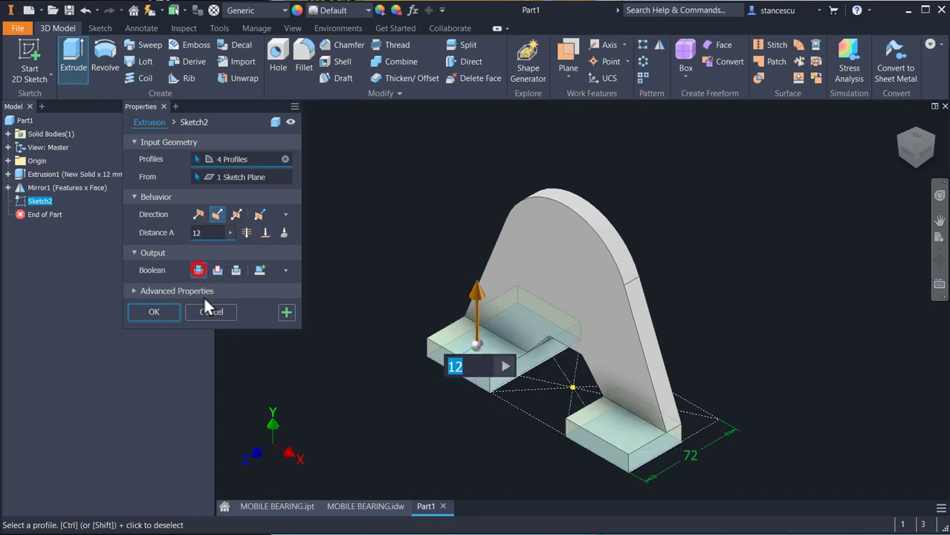
- Extend the feet extrusion up to the plate's corner point above the first foot's inner edge, and create it
left_click(266, 232)
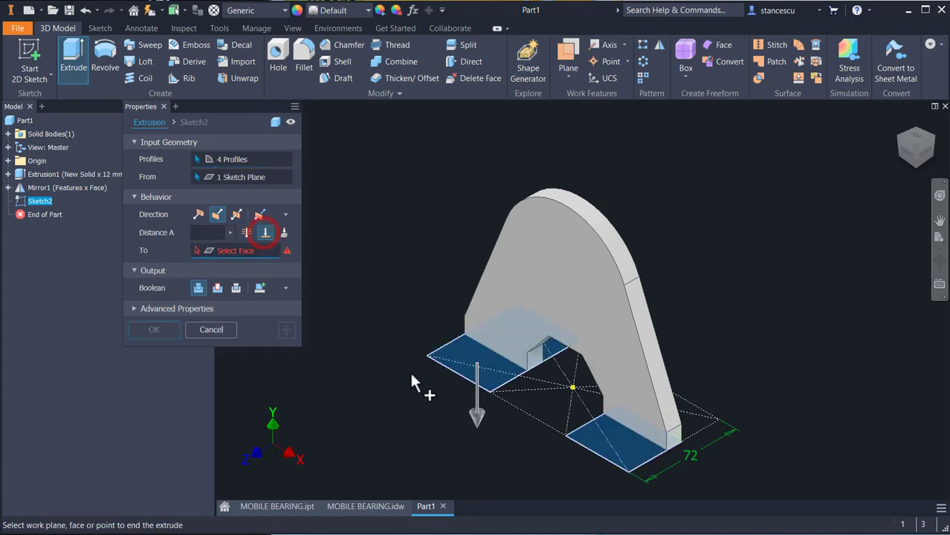
scroll(513, 387, "down", 5)
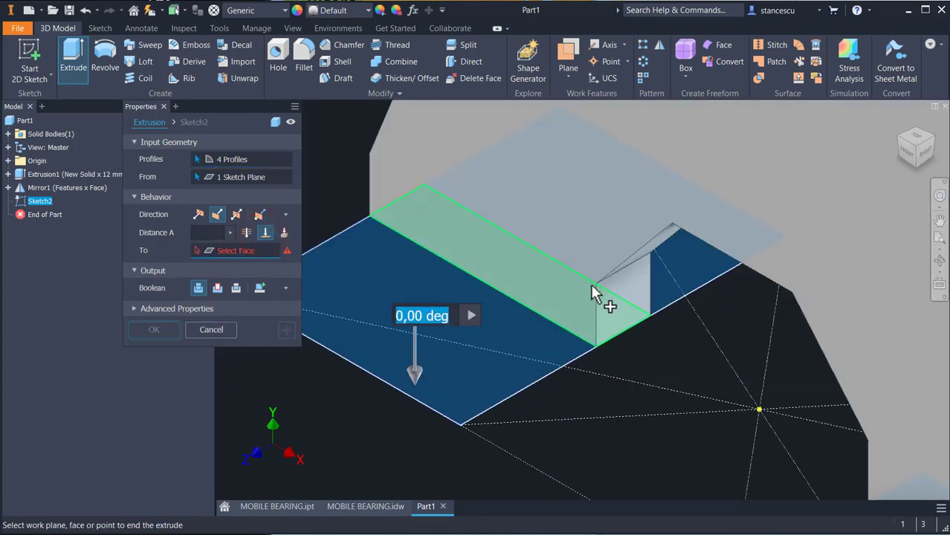
left_click(595, 283)
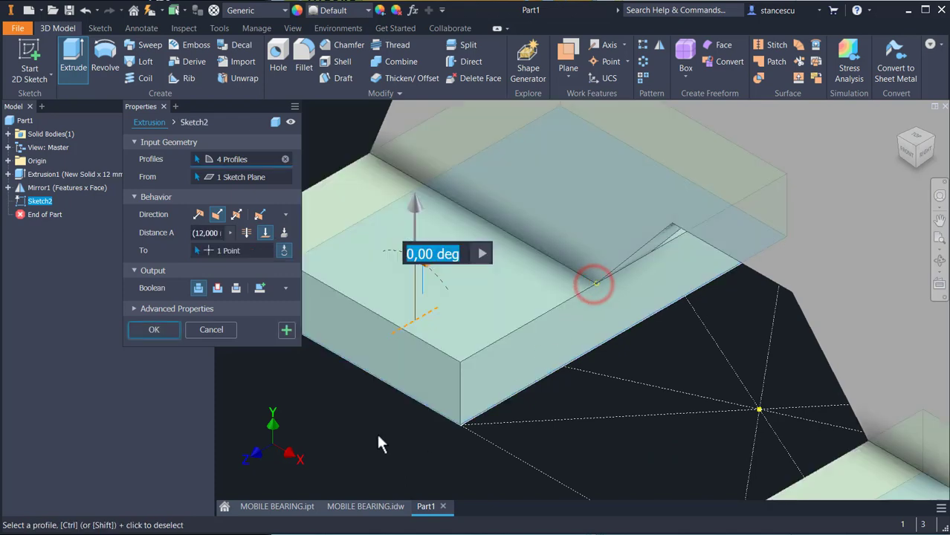
scroll(379, 444, "up", 3)
scroll(365, 424, "down", 2)
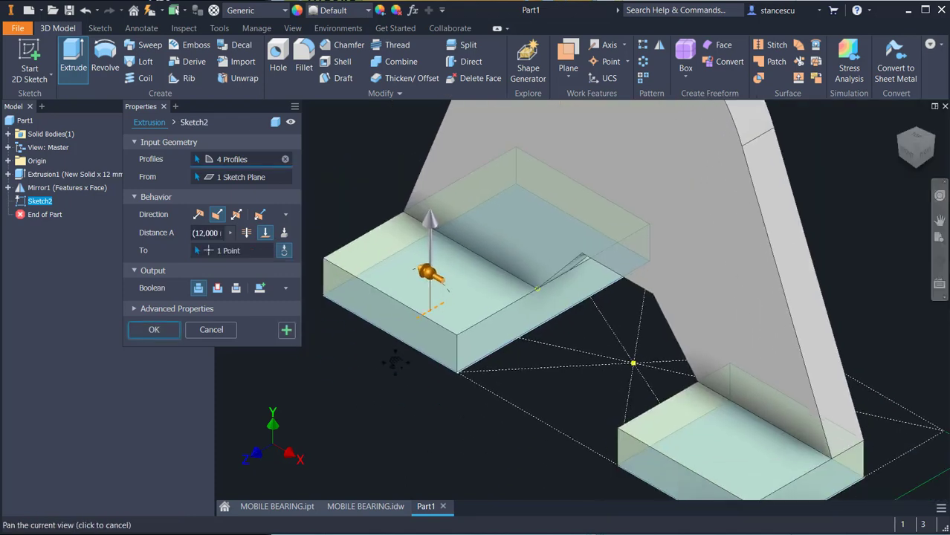
scroll(399, 365, "up", 3)
mouse_move(398, 374)
middle_mouse_down("shift")
mouse_move(356, 407)
mouse_move(397, 381)
mouse_move(388, 382)
middle_mouse_up("shift")
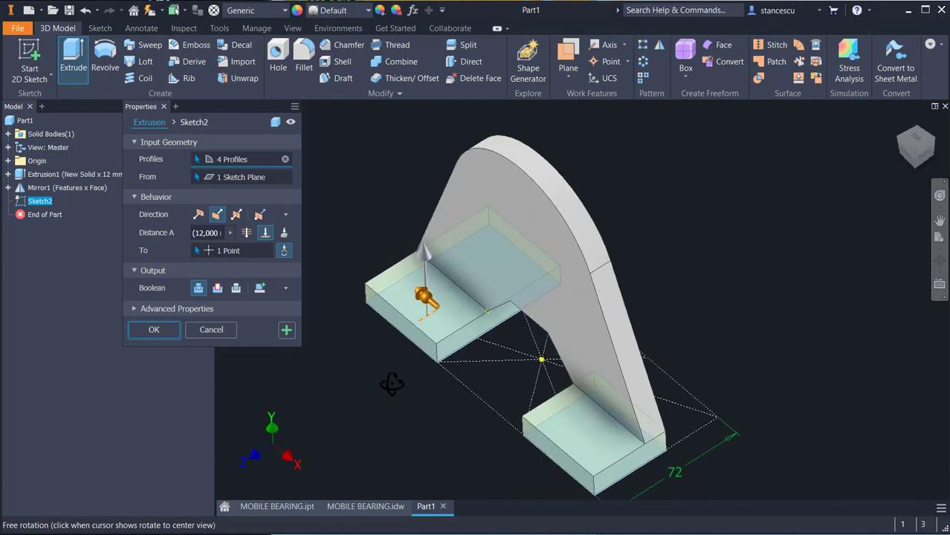
left_click(165, 329)
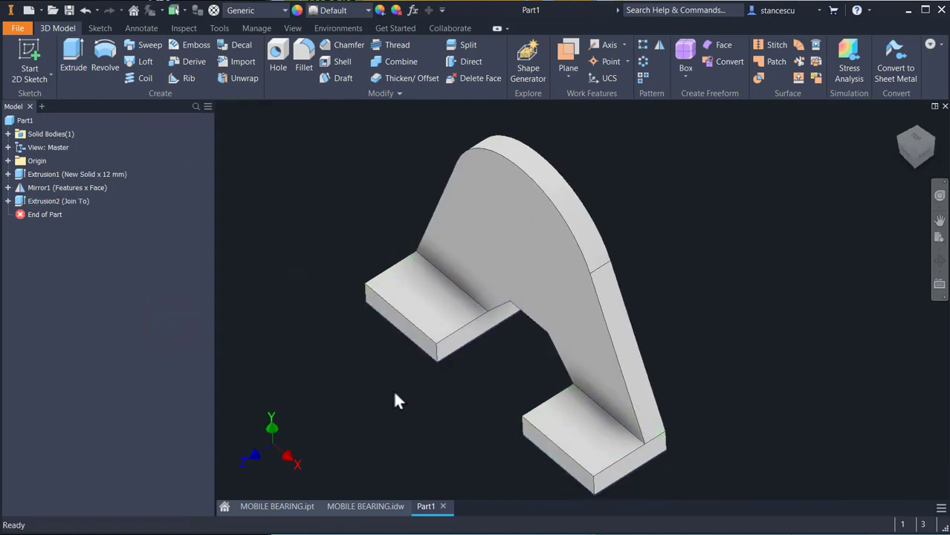
middle_click_drag(395, 400, 369, 386, "shift")
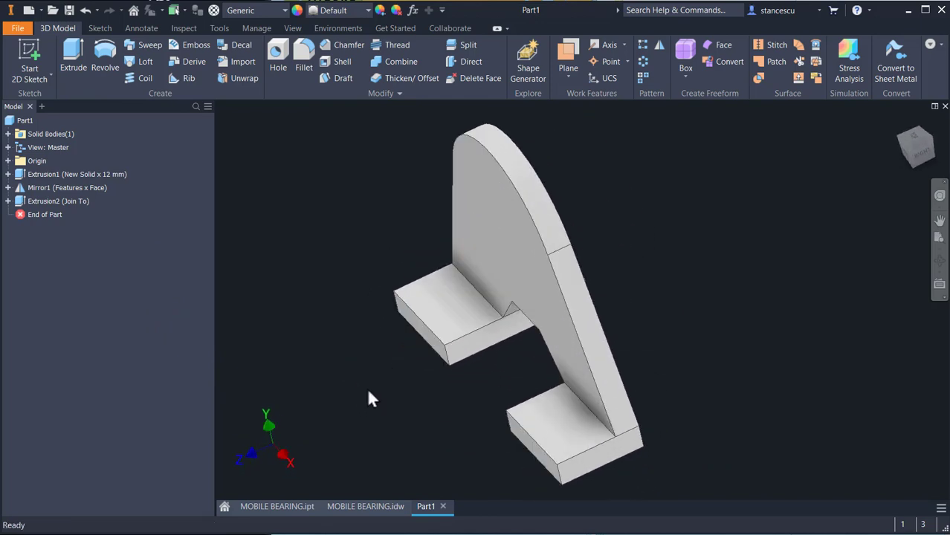
key("F6")
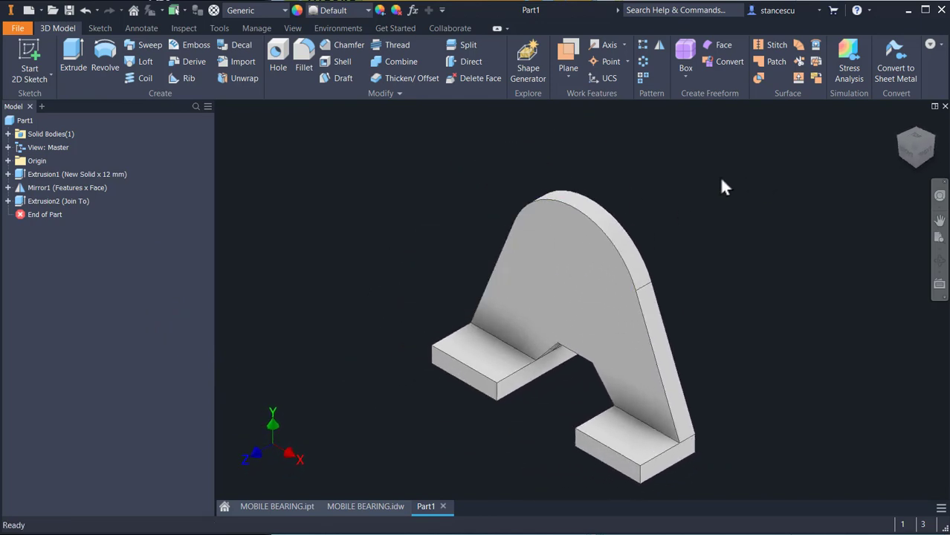
- Check the corner radii in the drawing and round the three outer vertical corners of the feet with 8 mm fillets
left_click(358, 504)
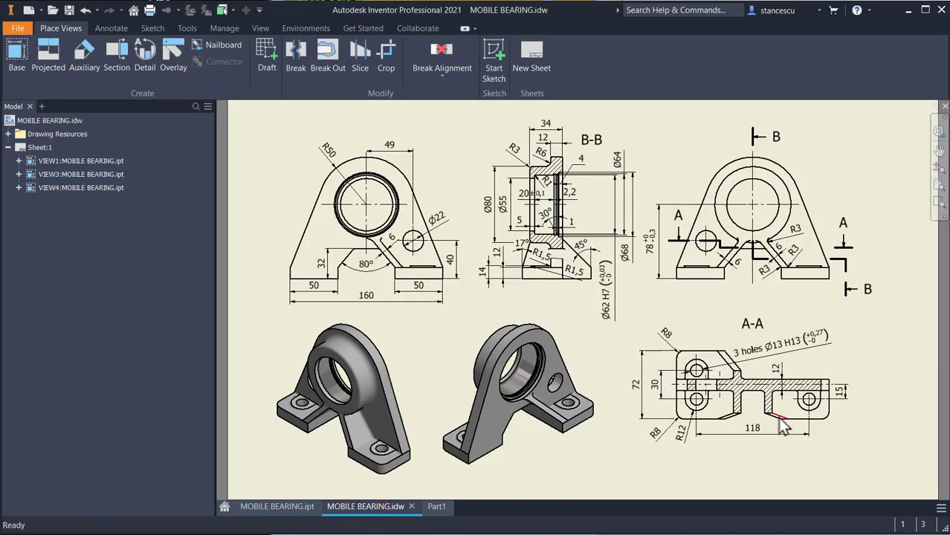
left_click(432, 508)
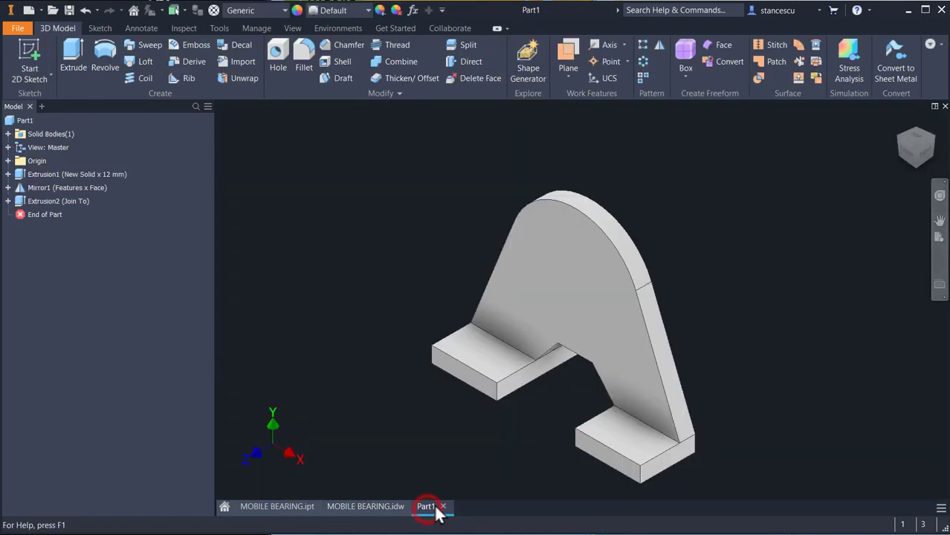
left_click(432, 356)
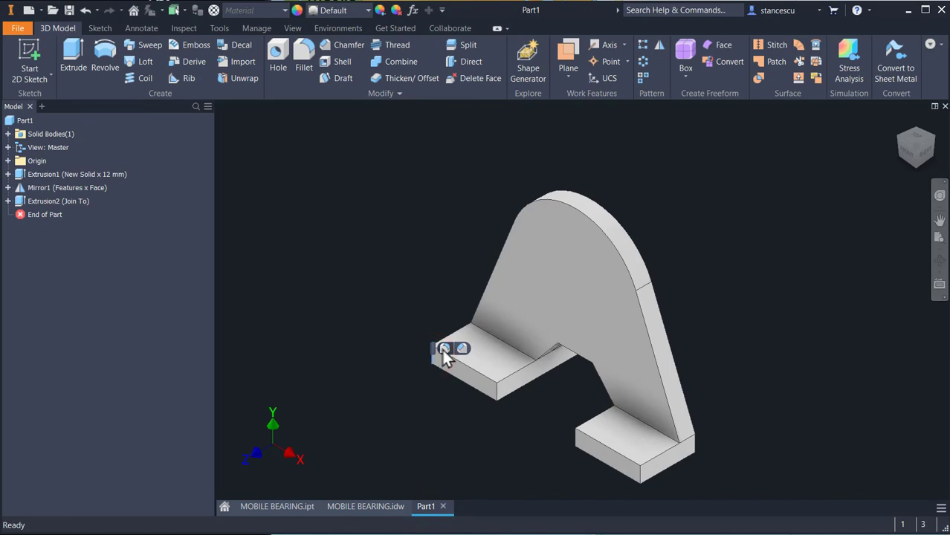
left_click(444, 349)
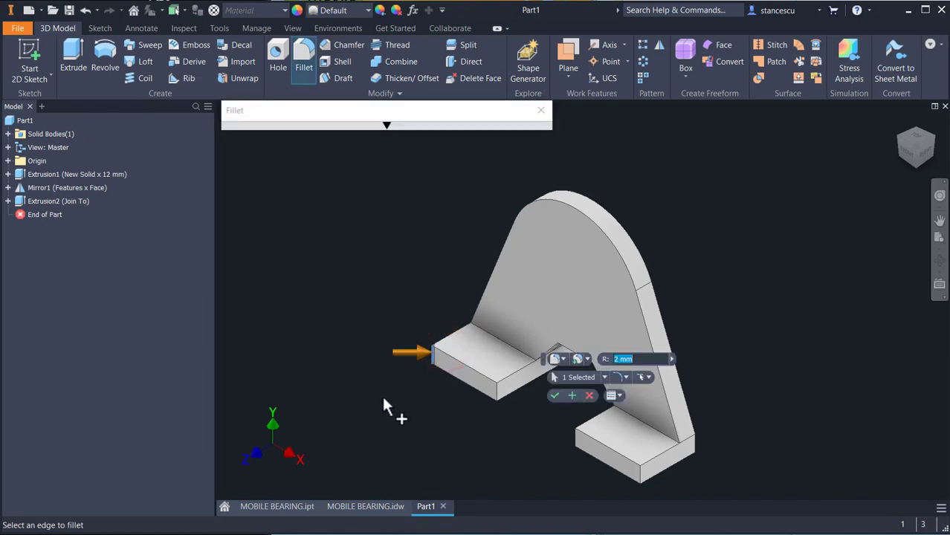
type("8")
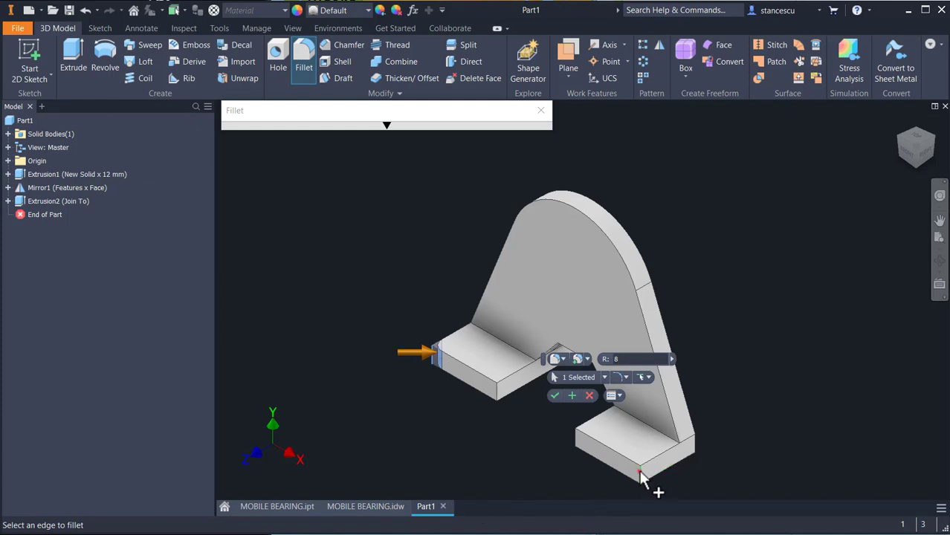
left_click(641, 478)
middle_click_drag(769, 455, 559, 315, "shift")
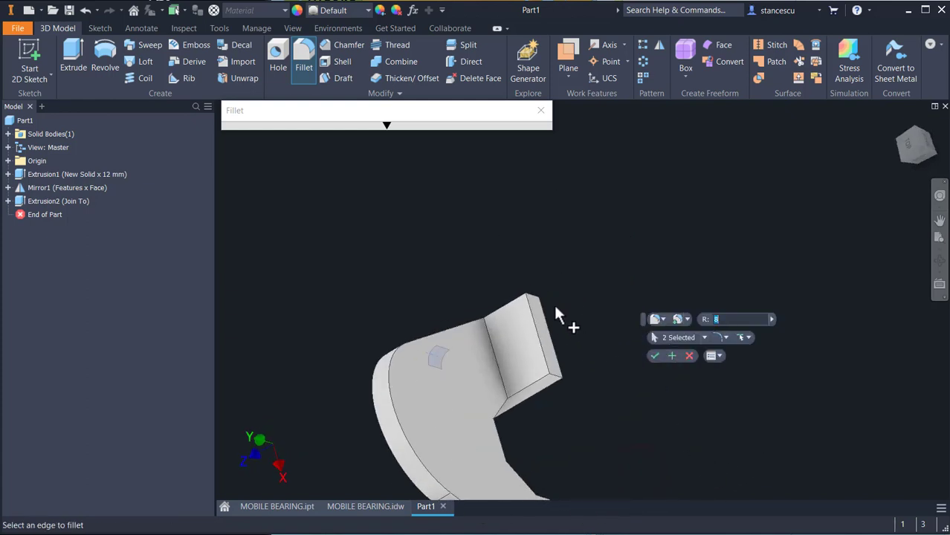
left_click(533, 305)
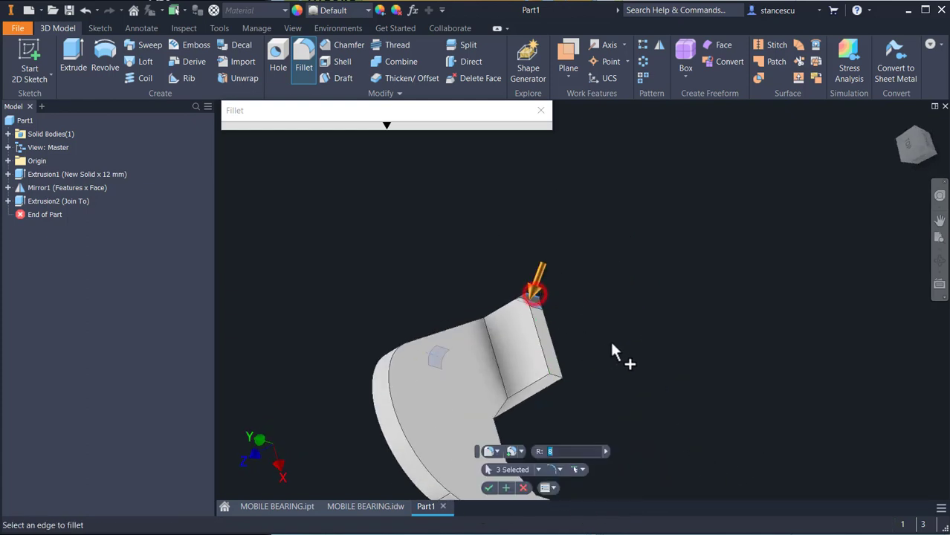
left_click(489, 488)
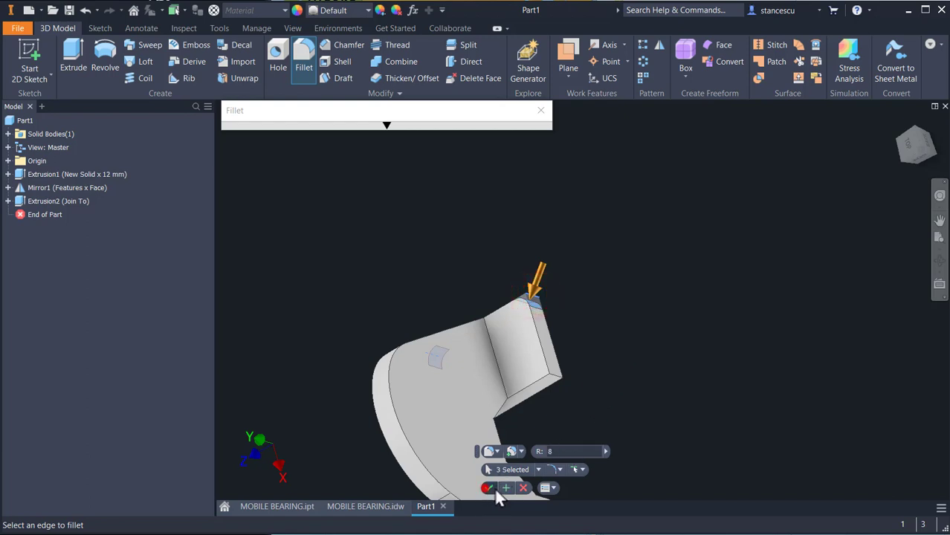
key("F6")
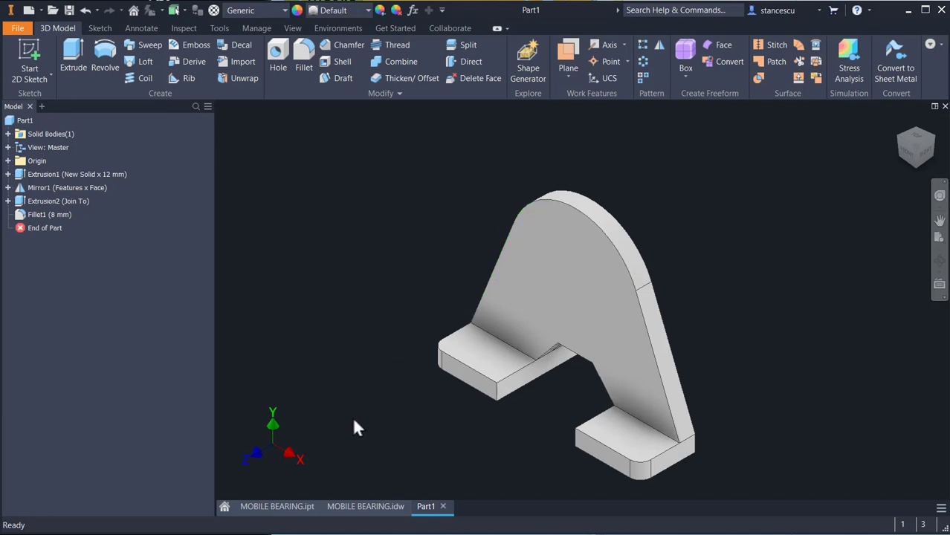
- Consult the MOBILE BEARING.idw drawing for the boss, and start a new sketch on the plate's front face in Part1
left_click(358, 508)
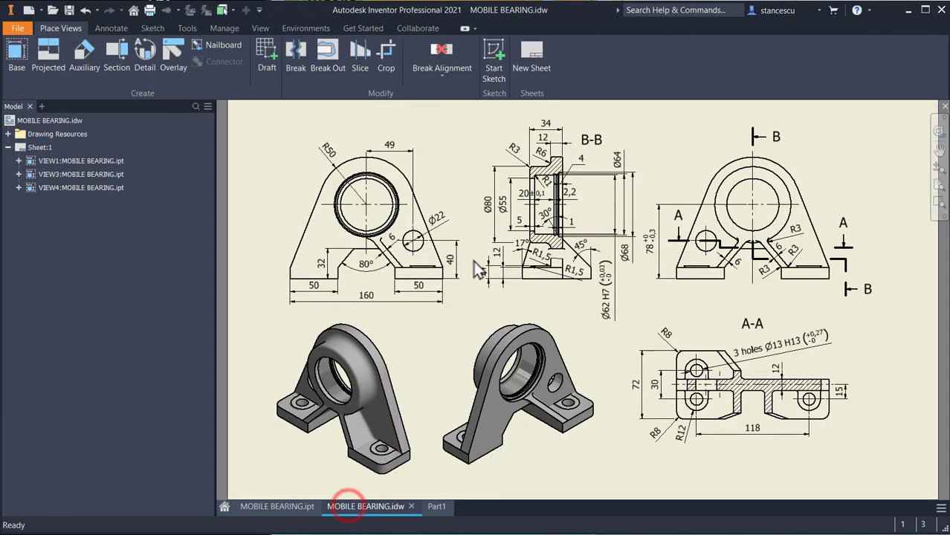
left_click(603, 207)
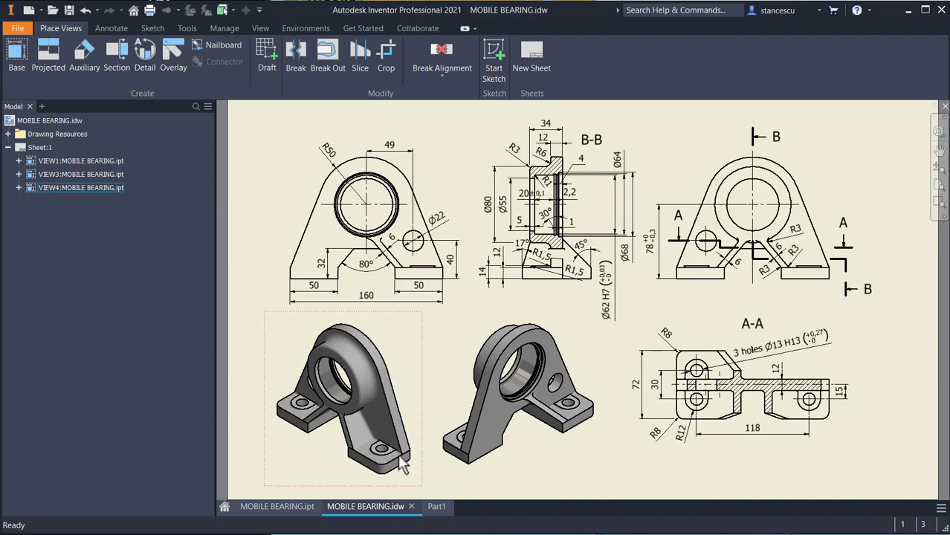
left_click(436, 508)
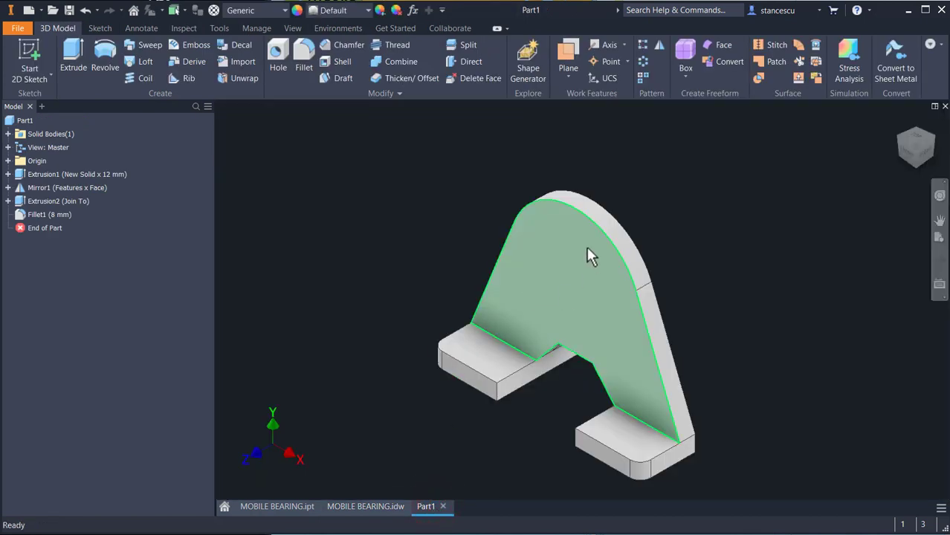
left_click(587, 246)
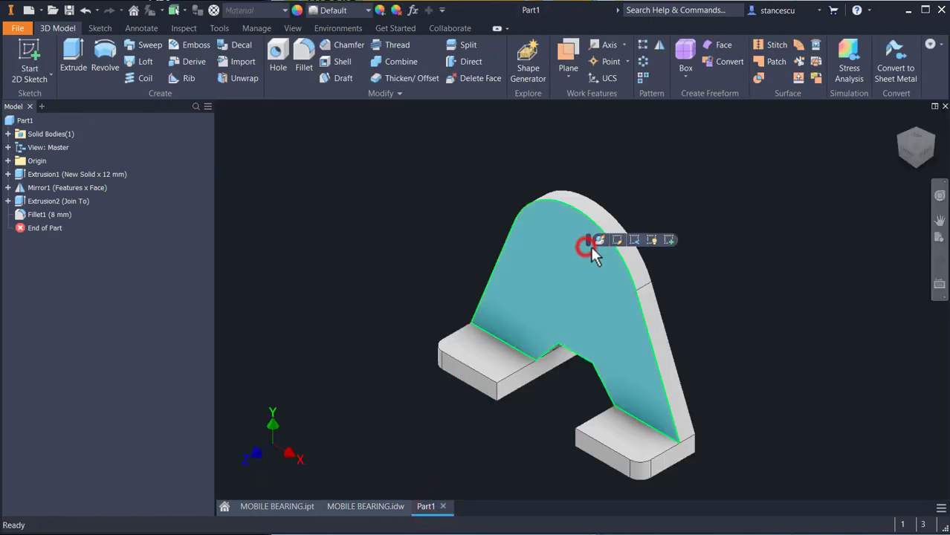
left_click(669, 239)
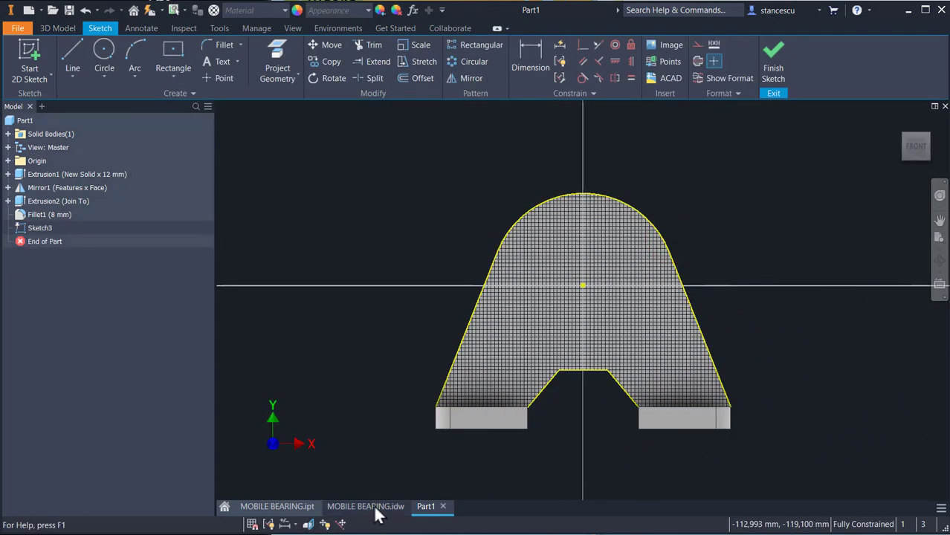
- Draw an 80 mm diameter circle centred on the sketch origin and finish the sketch
left_click(376, 509)
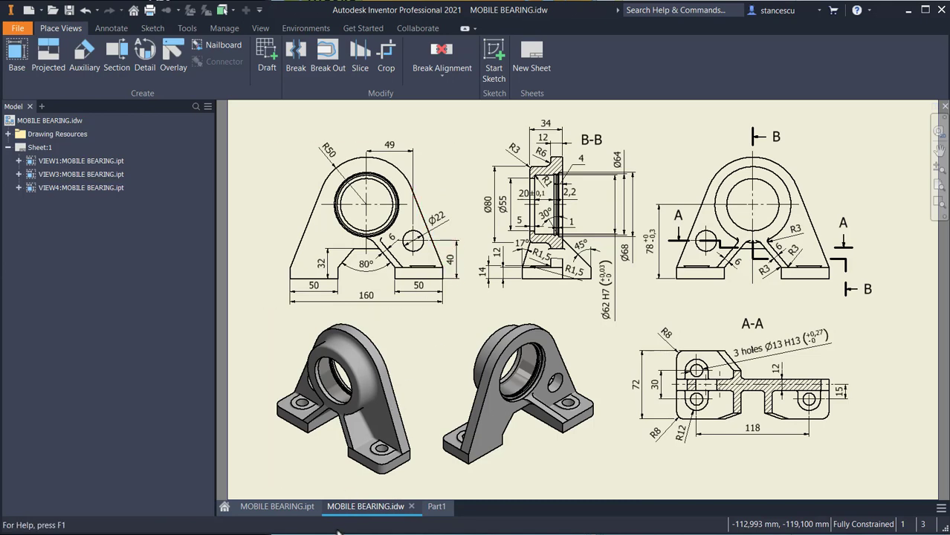
left_click(437, 506)
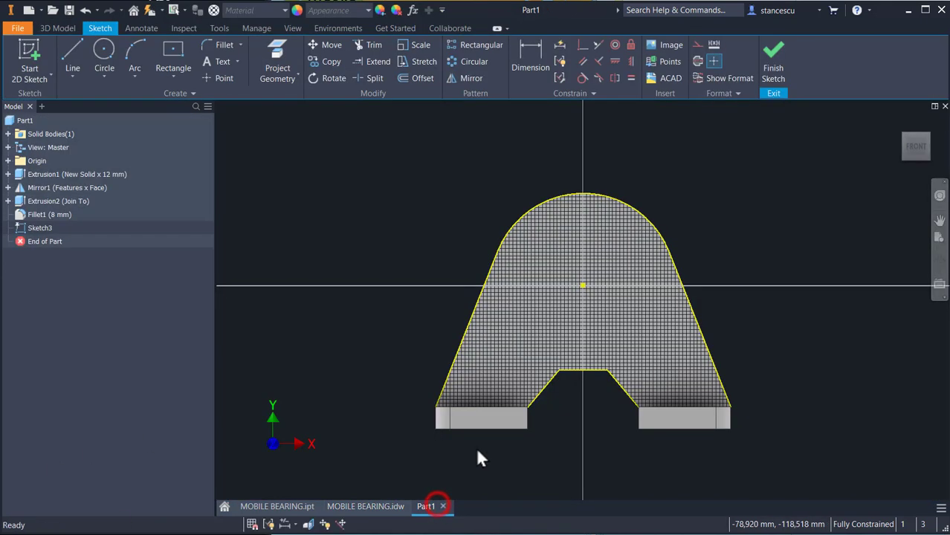
left_click(105, 53)
left_click(584, 285)
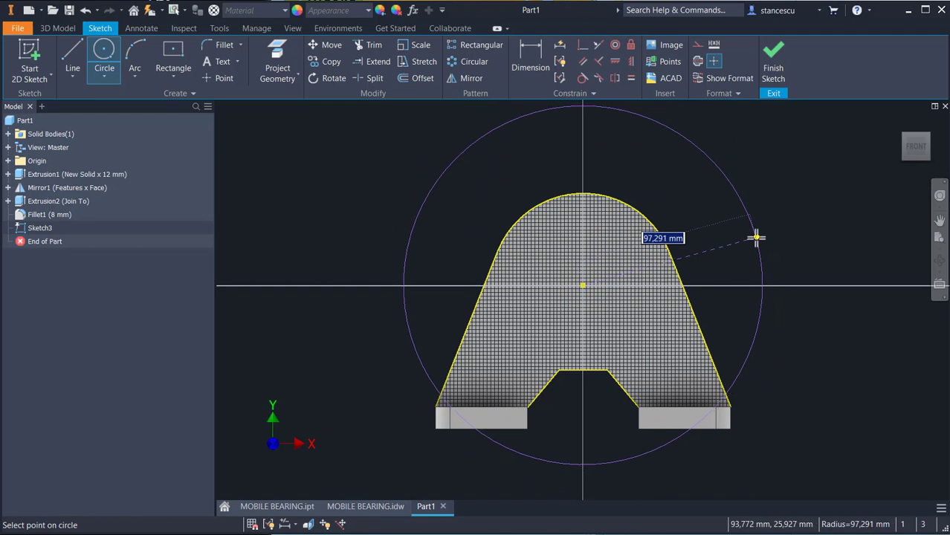
right_click(755, 238)
left_click(752, 339)
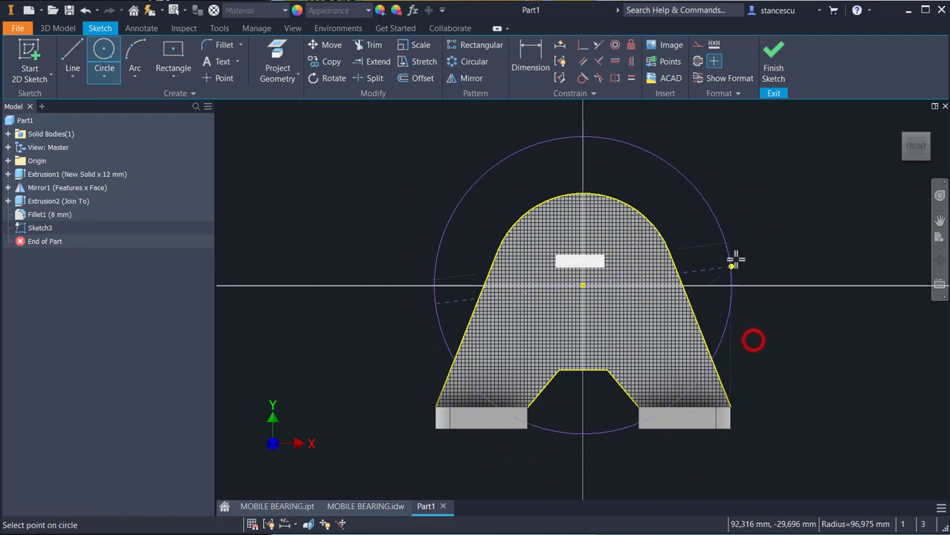
type("80")
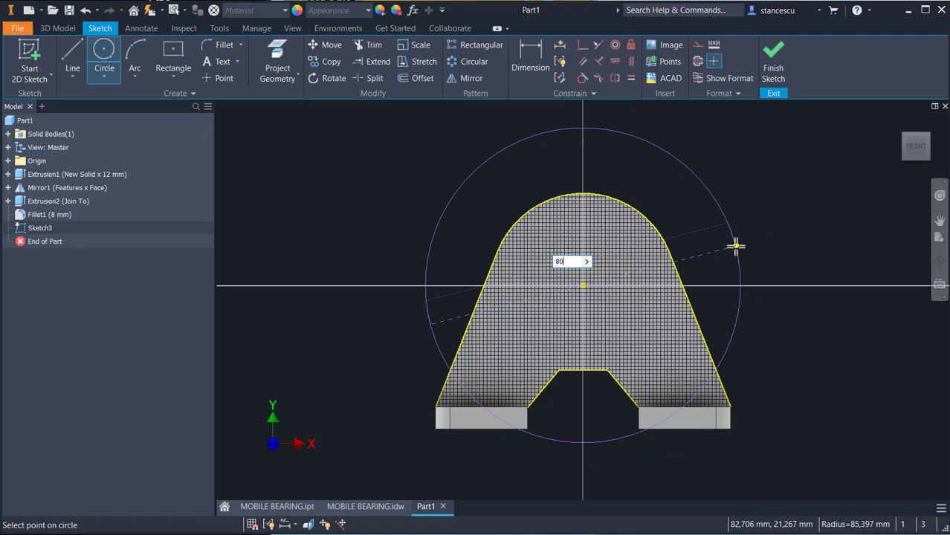
key("Return")
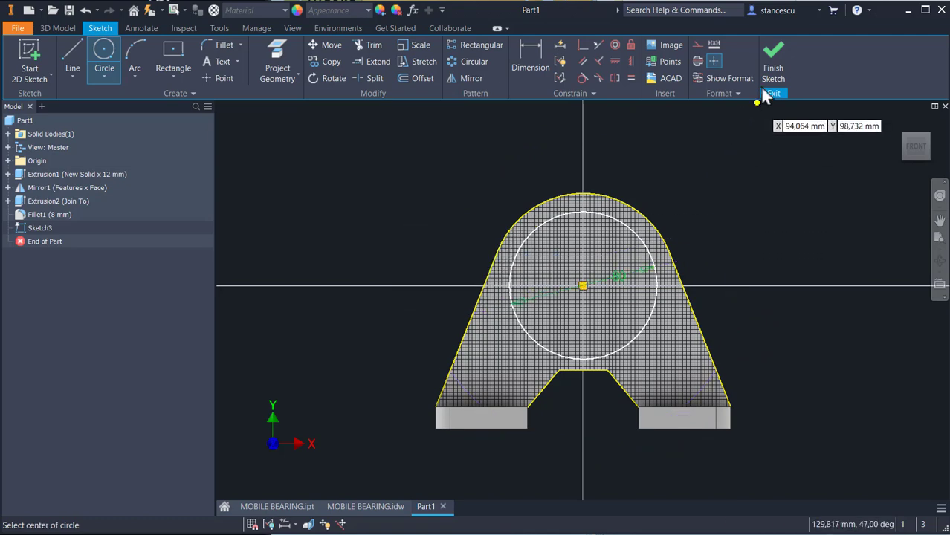
left_click(771, 78)
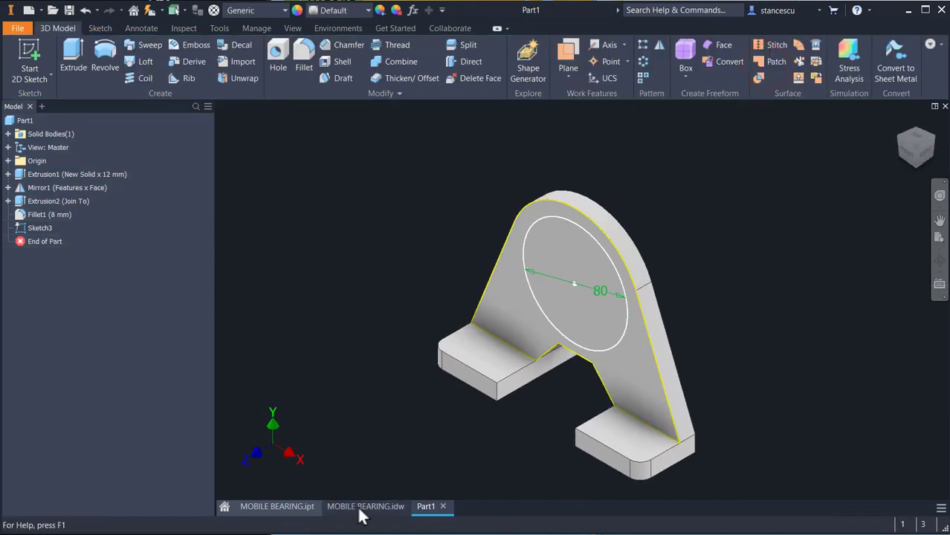
- Check the boss depth in section B-B and extrude the circle forward by 34-12 mm, joined to the plate
left_click(359, 508)
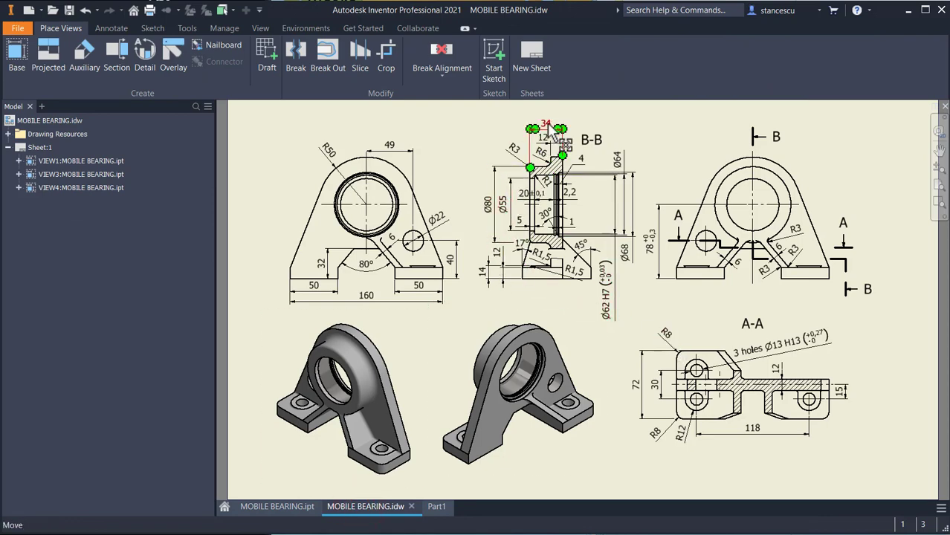
scroll(552, 131, "up", 4)
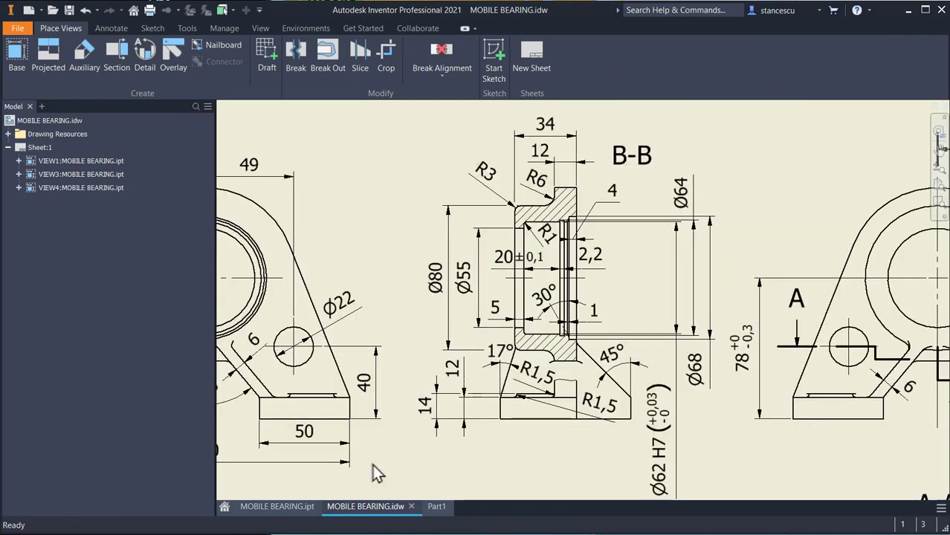
left_click(431, 508)
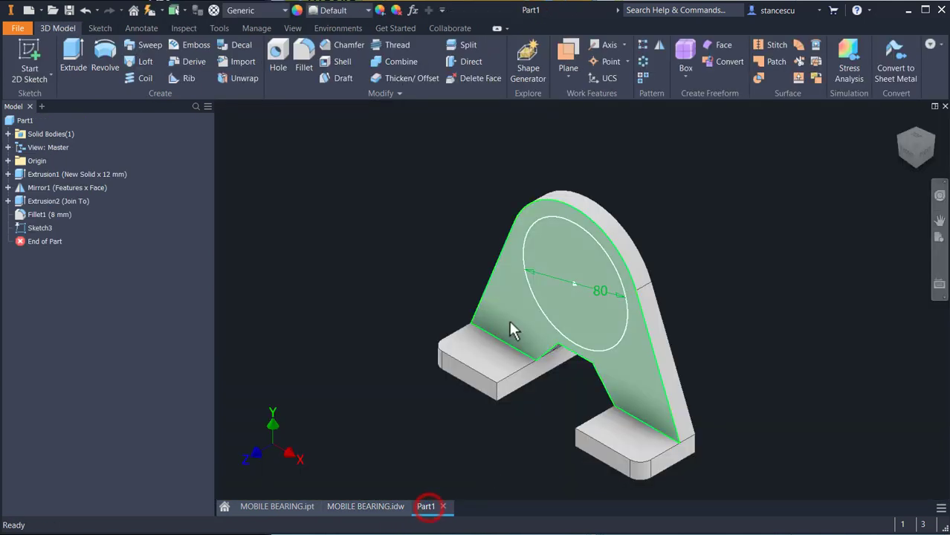
left_click(511, 288)
left_click(77, 53)
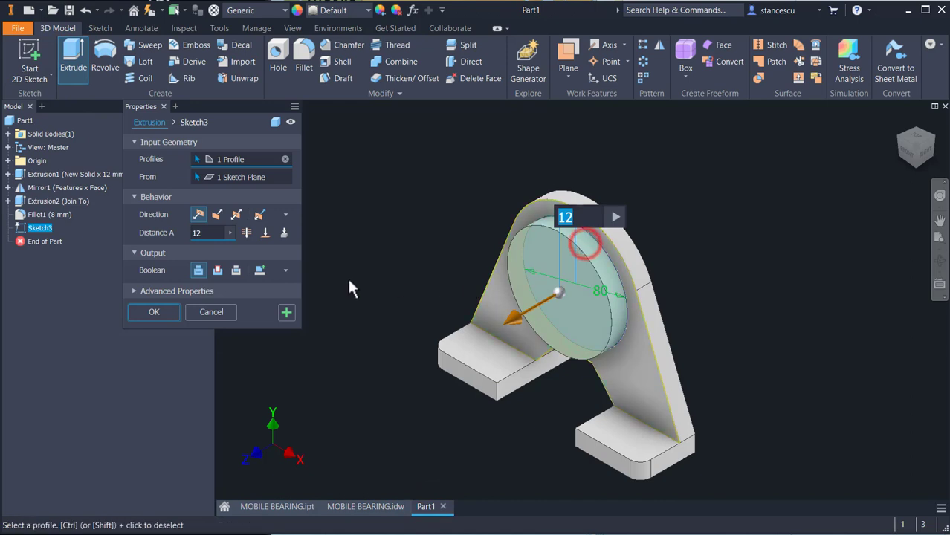
type("34")
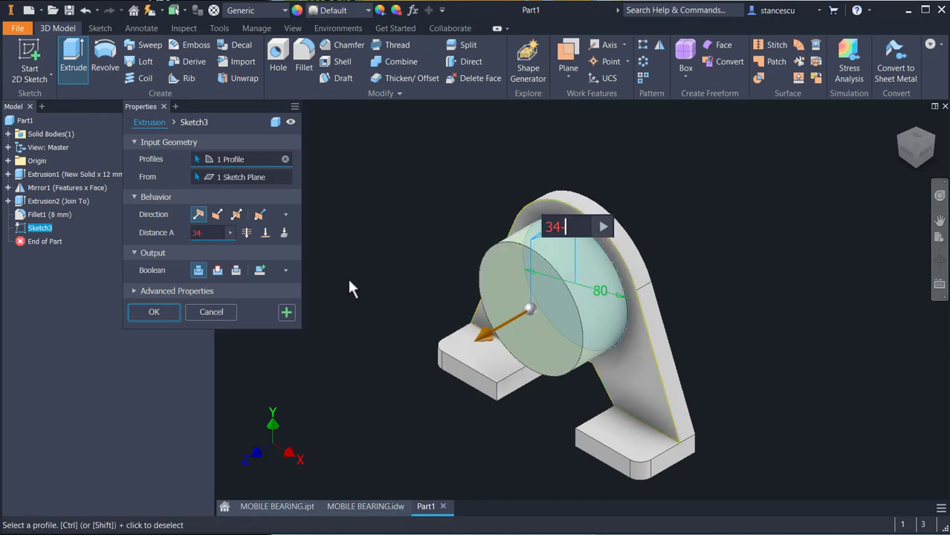
type("-12")
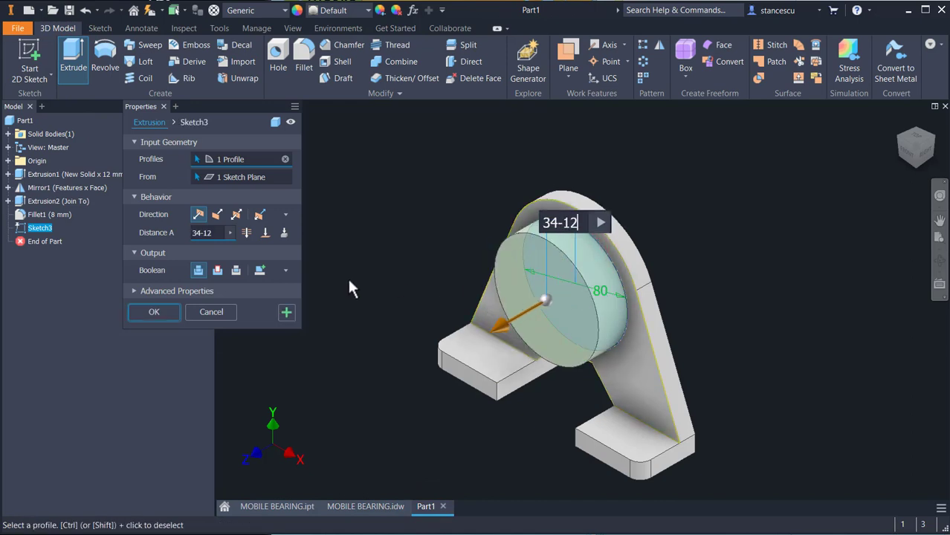
left_click(158, 316)
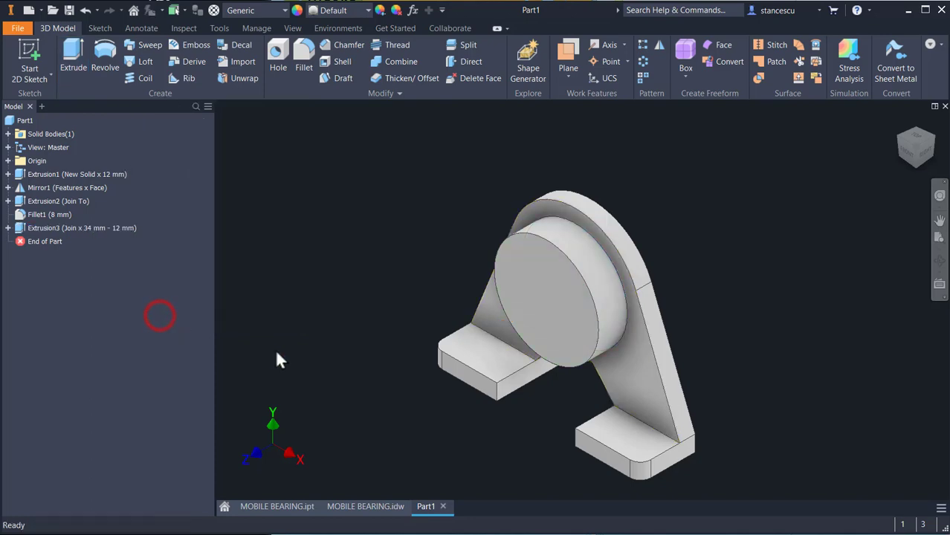
- Check the boss radii in the drawing and fillet the edge where the boss meets the plate with a 6 mm radius
left_click(356, 512)
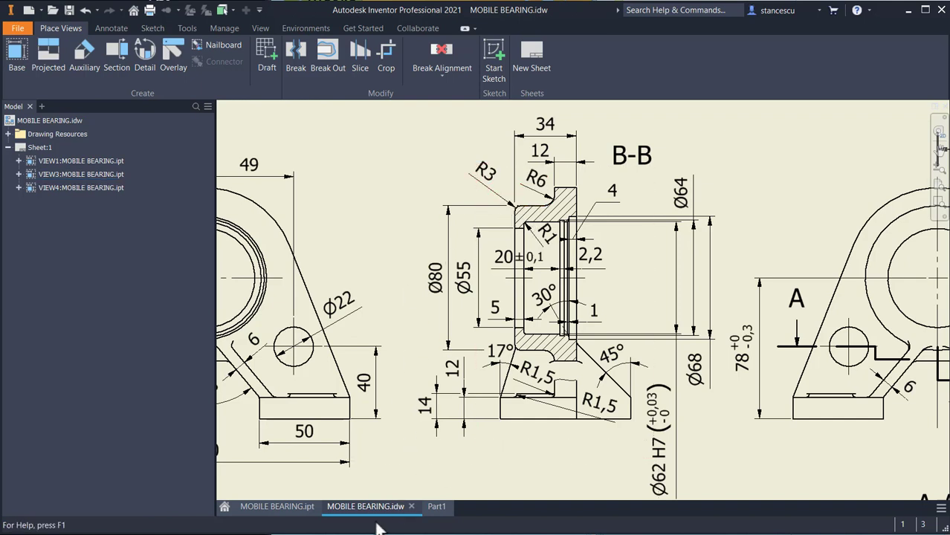
left_click(440, 509)
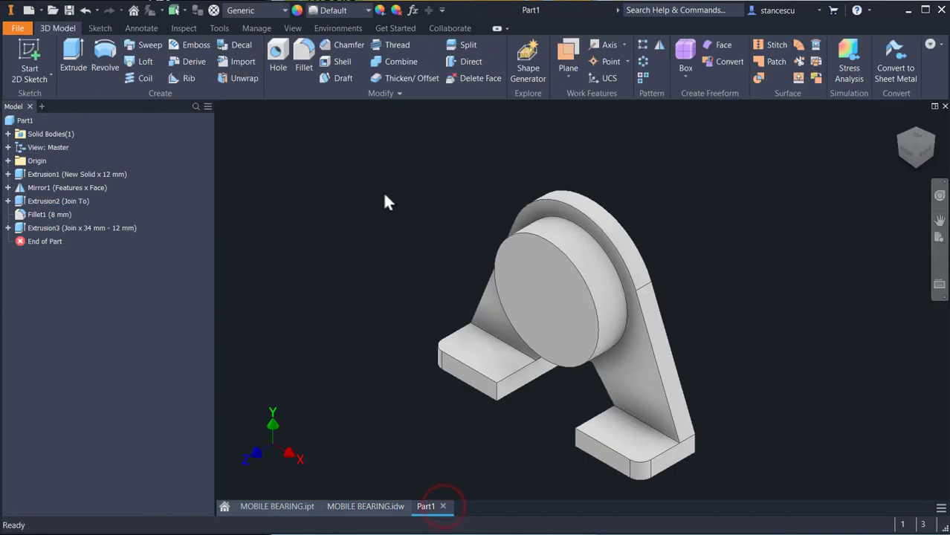
left_click(570, 211)
key("f")
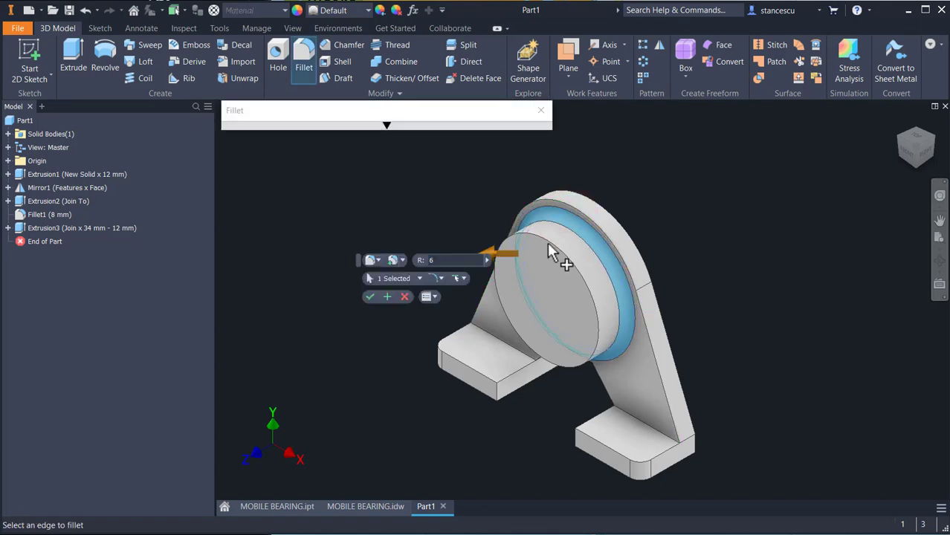
left_click(387, 297)
- Round the outer rim of the boss's front face with a 3 mm fillet
left_click(503, 308)
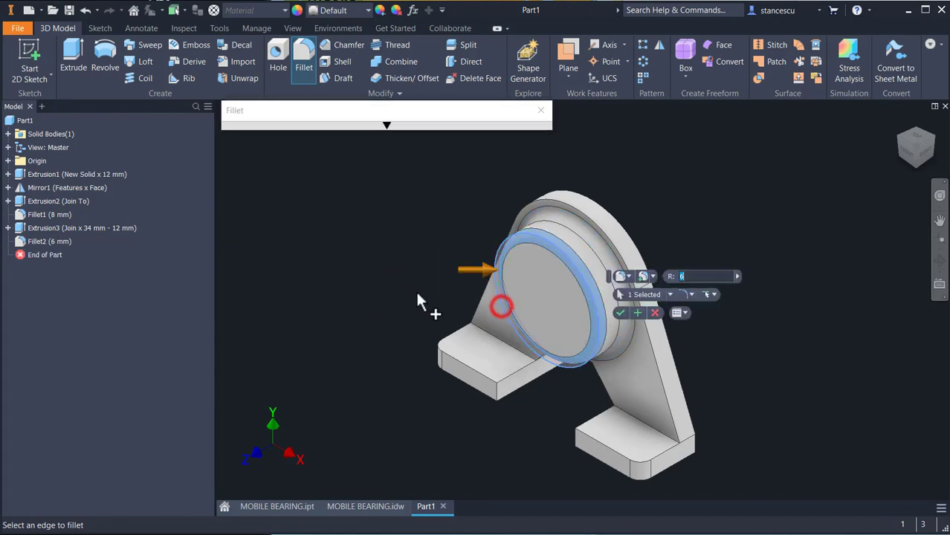
type("3")
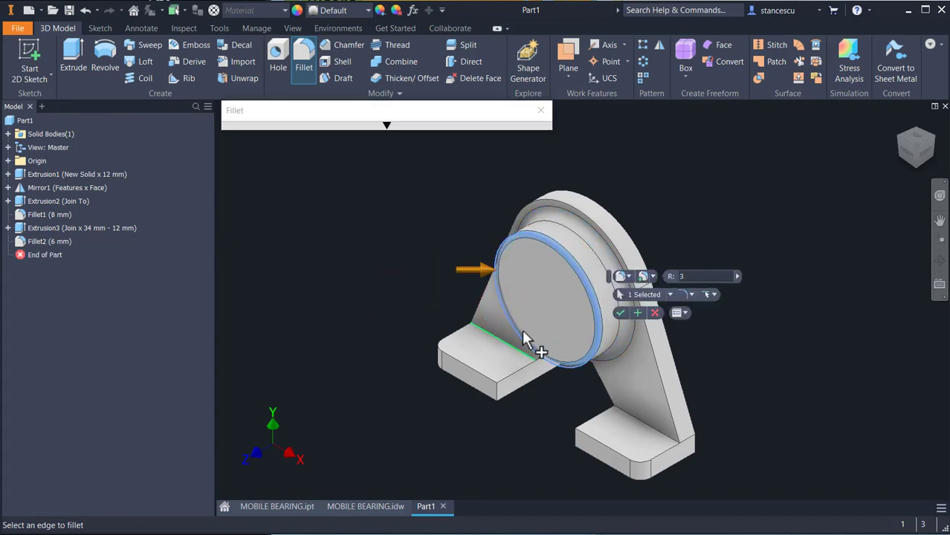
left_click(620, 313)
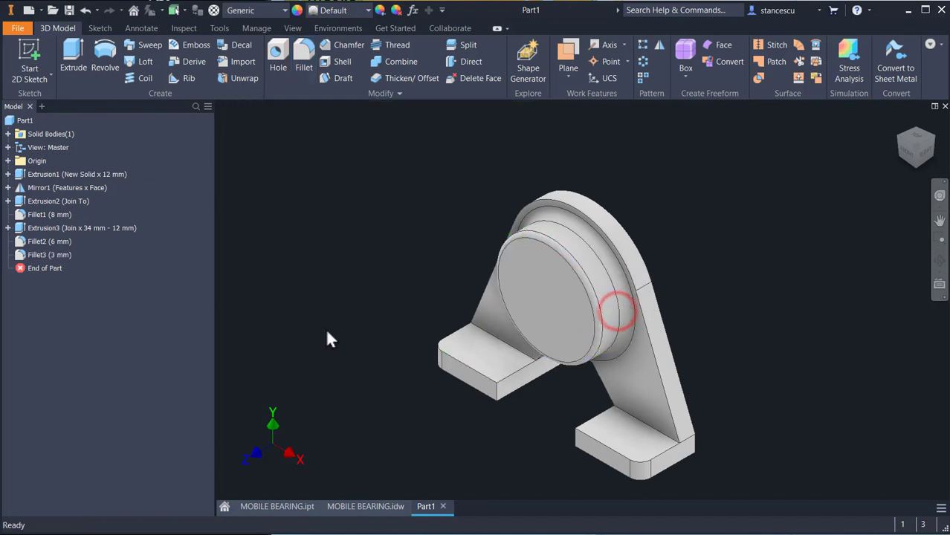
- Examine the rib thickness, angles and fillet radii across the front, rear, B-B and A-A views and the isometric views of the bearing drawing
left_click(363, 507)
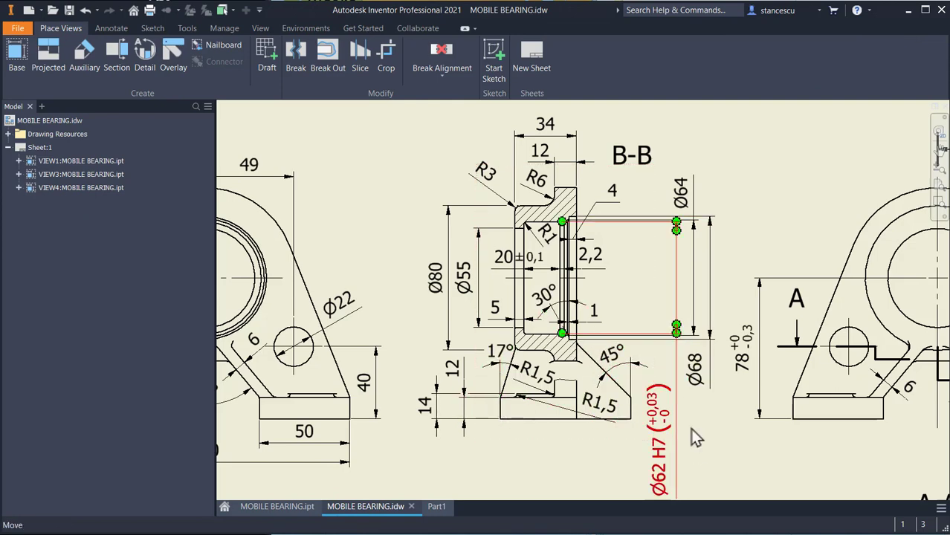
mouse_move(706, 416)
middle_mouse_down()
mouse_move(558, 303)
mouse_move(525, 297)
middle_mouse_up()
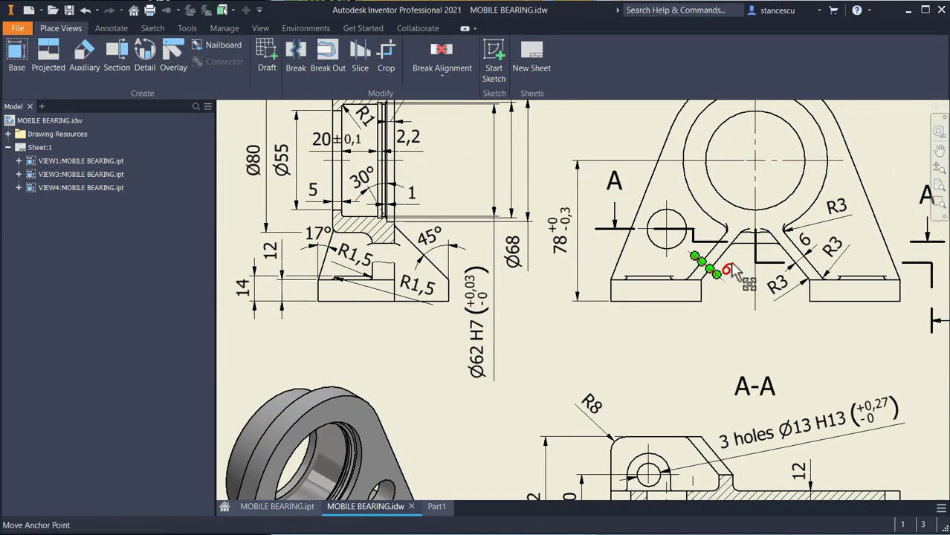
scroll(792, 331, "down", 3)
middle_click_drag(654, 346, 669, 348)
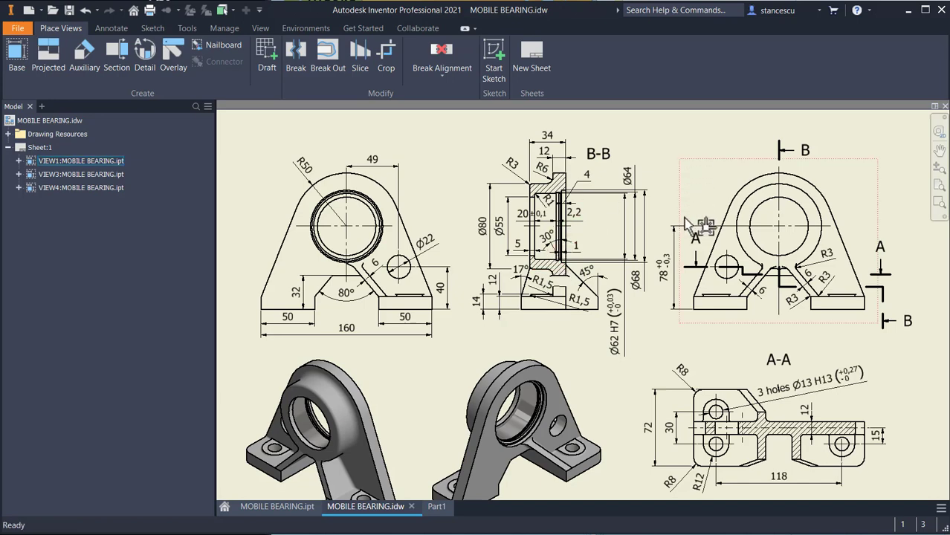
scroll(541, 316, "up", 5)
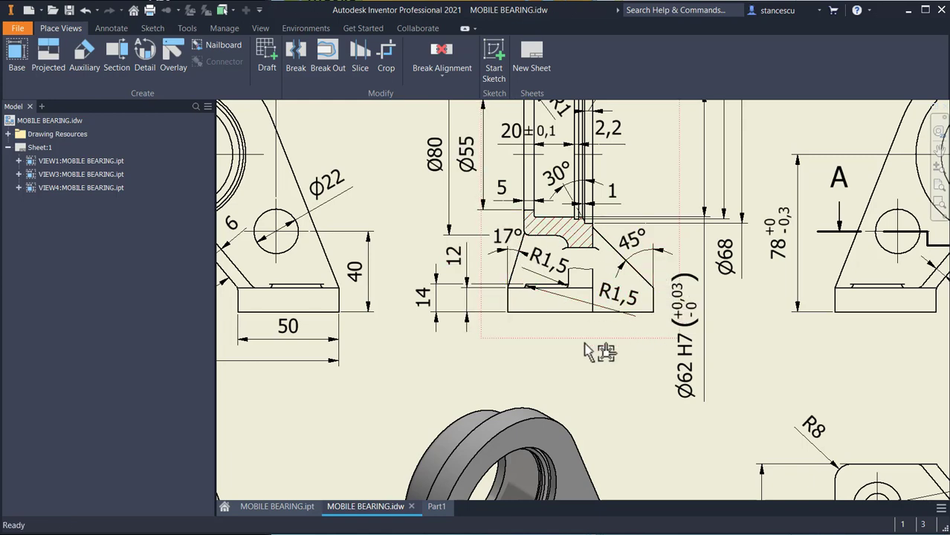
scroll(606, 356, "down", 3)
middle_click_drag(607, 366, 613, 198)
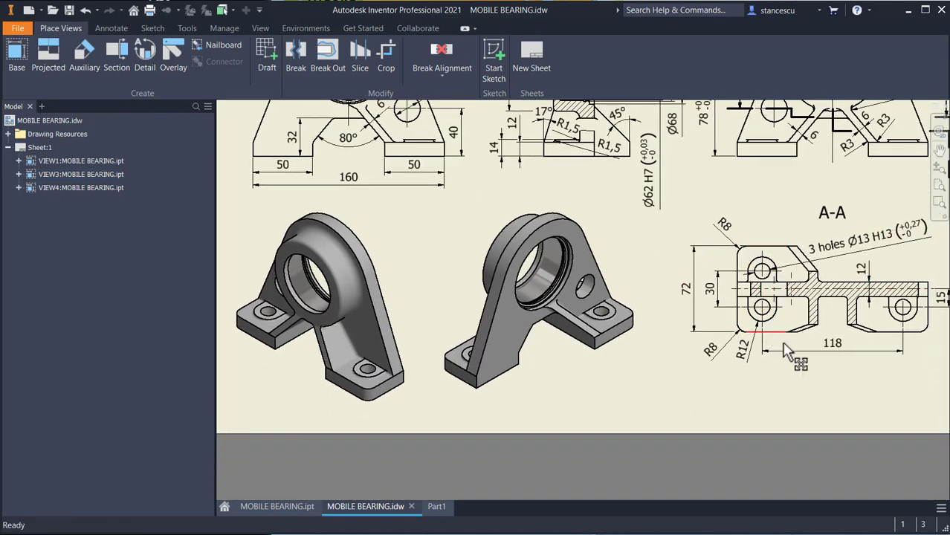
middle_click_drag(772, 352, 729, 357)
middle_click_drag(596, 275, 649, 406)
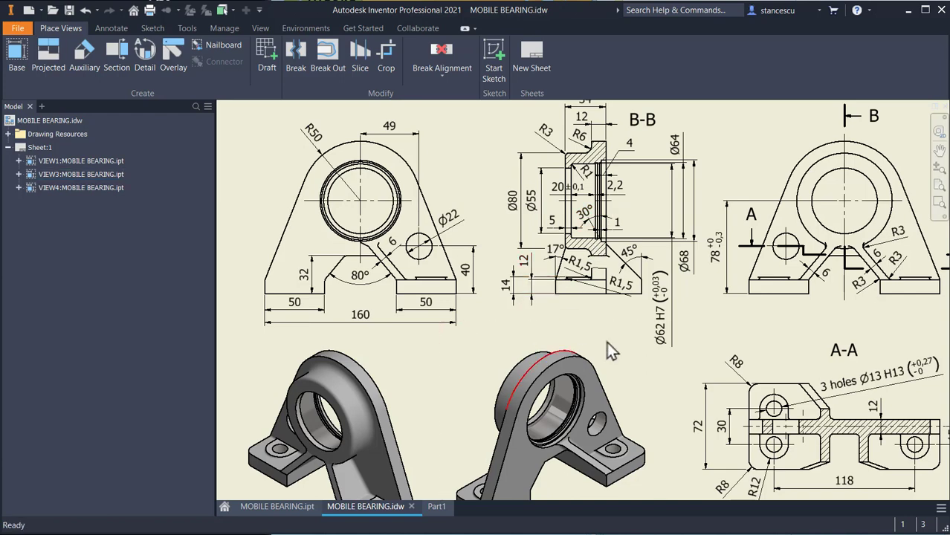
mouse_move(640, 353)
middle_mouse_down()
mouse_move(658, 320)
mouse_move(659, 269)
middle_mouse_up()
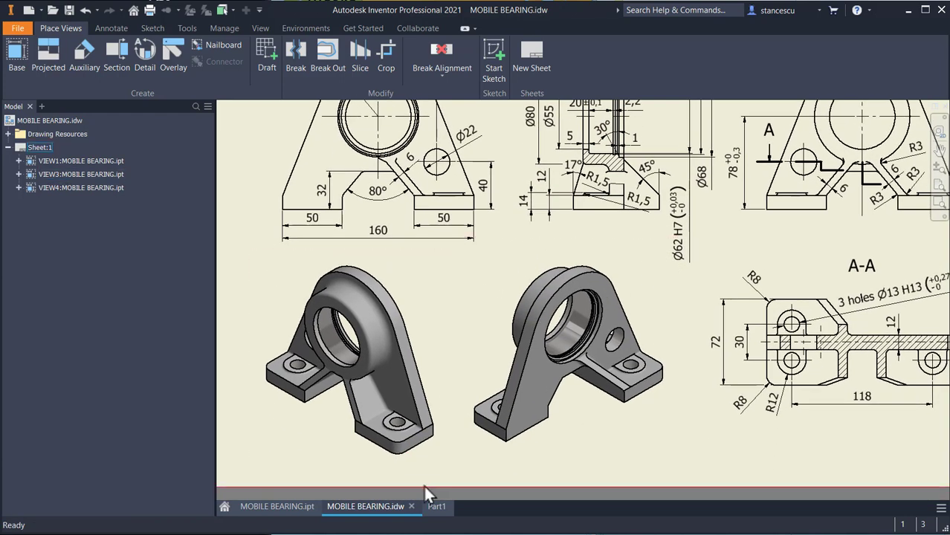
- Return to Part1, start a sketch on the origin YZ plane and slice the graphics at the sketch plane
left_click(440, 507)
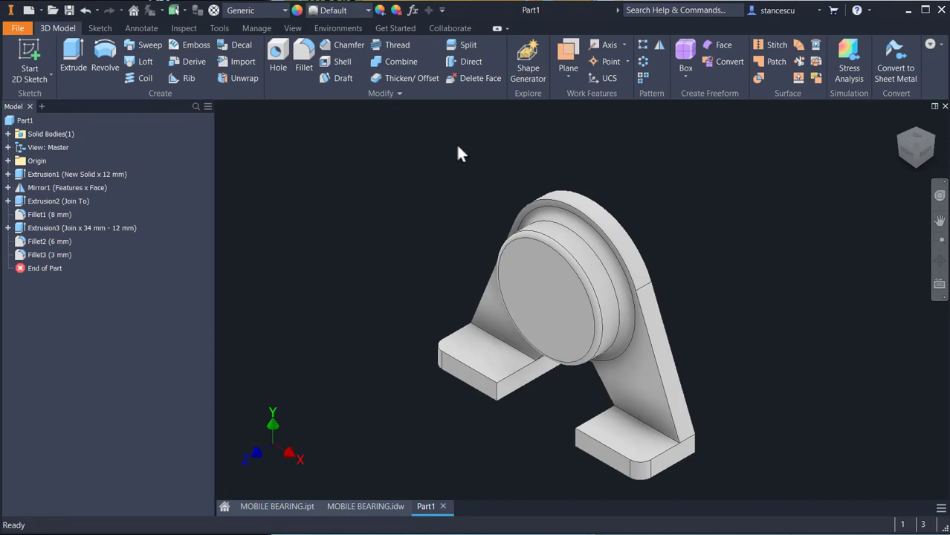
left_click(8, 160)
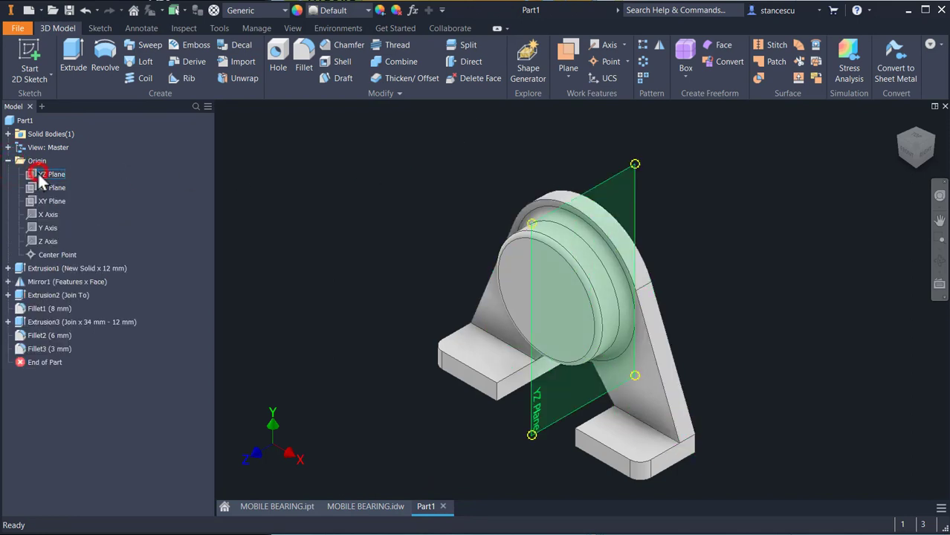
left_click(43, 174)
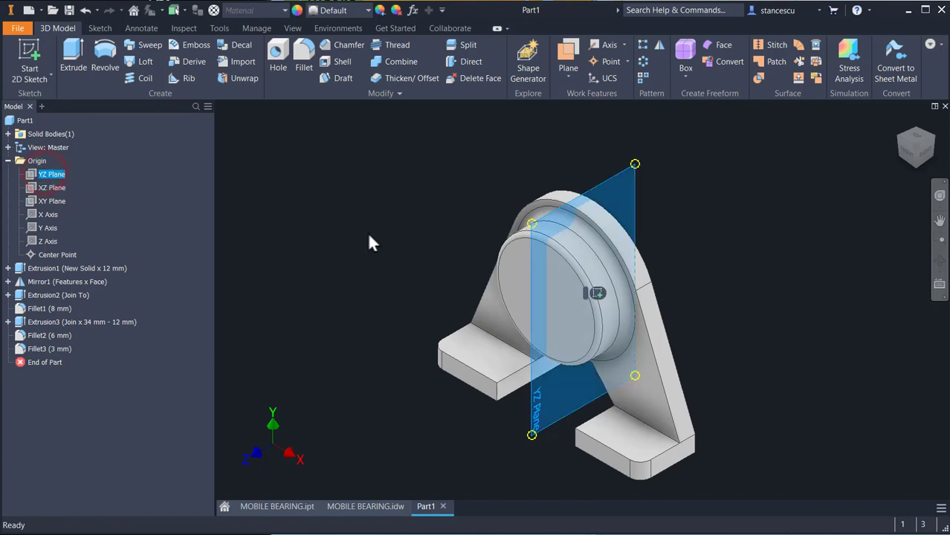
left_click(597, 293)
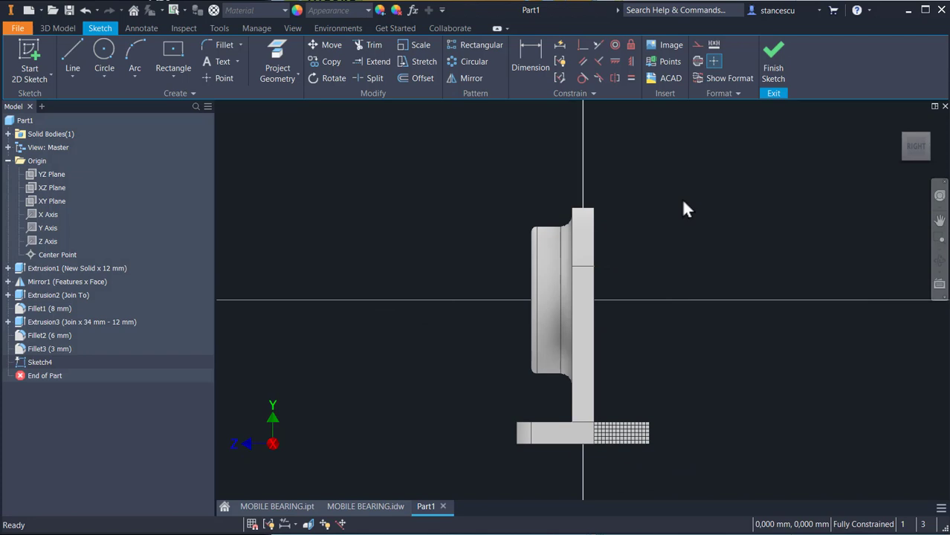
key("F7")
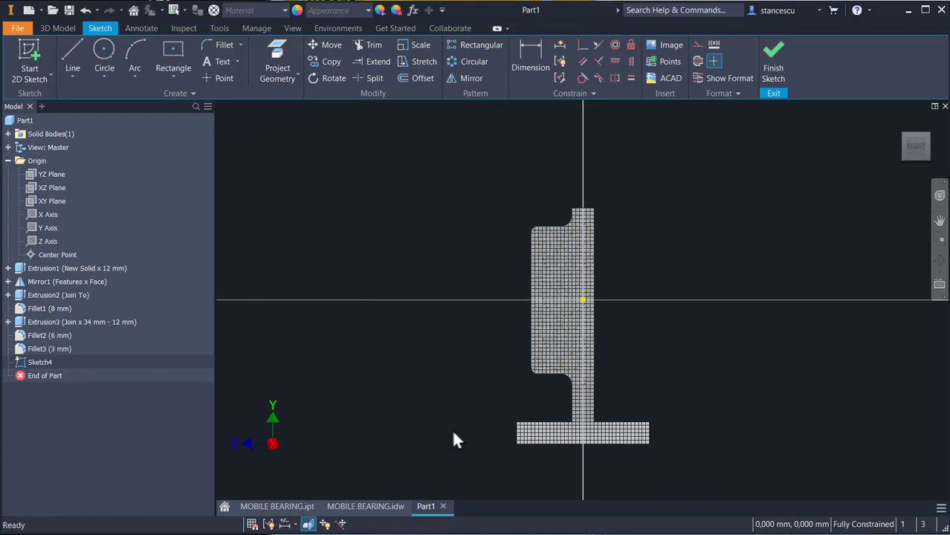
- Project the top faces of the foot on both sides of the plate into the sketch and restore the straight-on right view
middle_click_drag(454, 433, 464, 437, "shift")
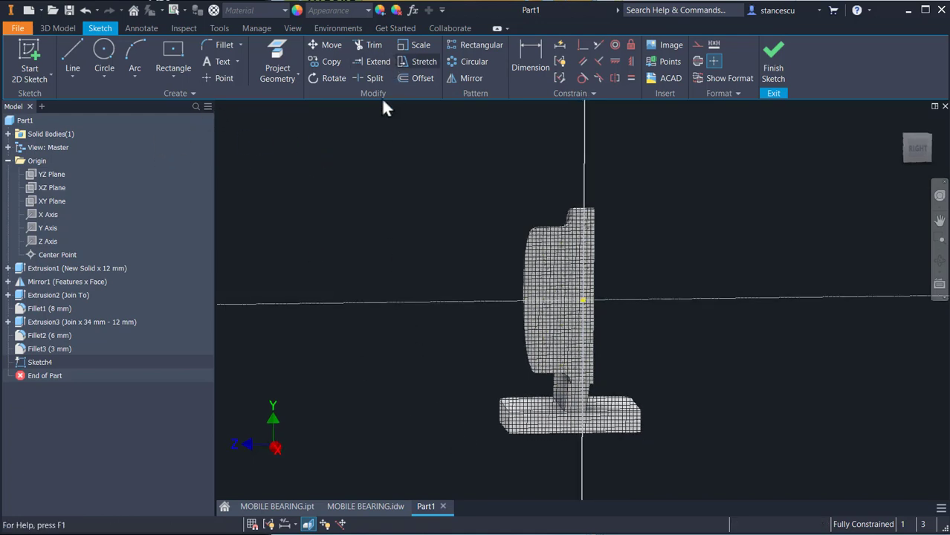
left_click(275, 53)
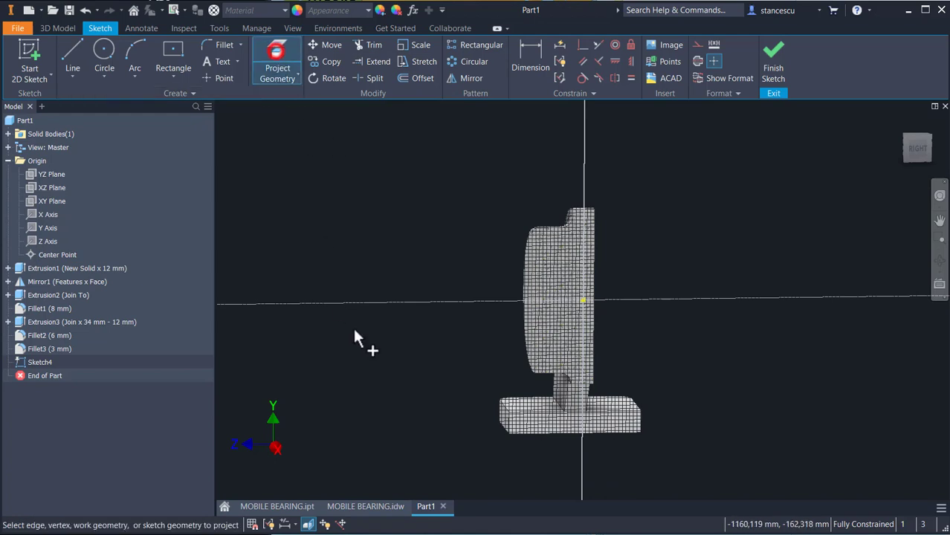
left_click(524, 403)
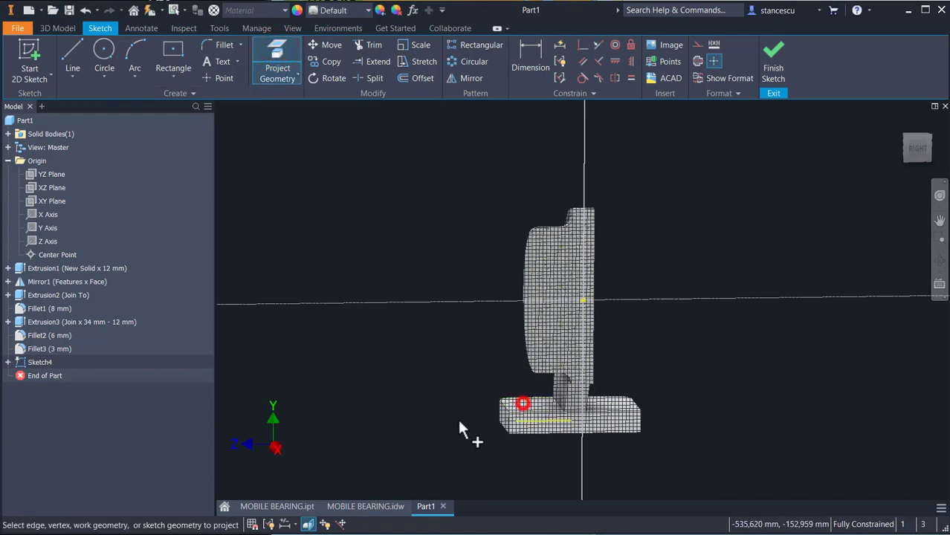
left_click(607, 406)
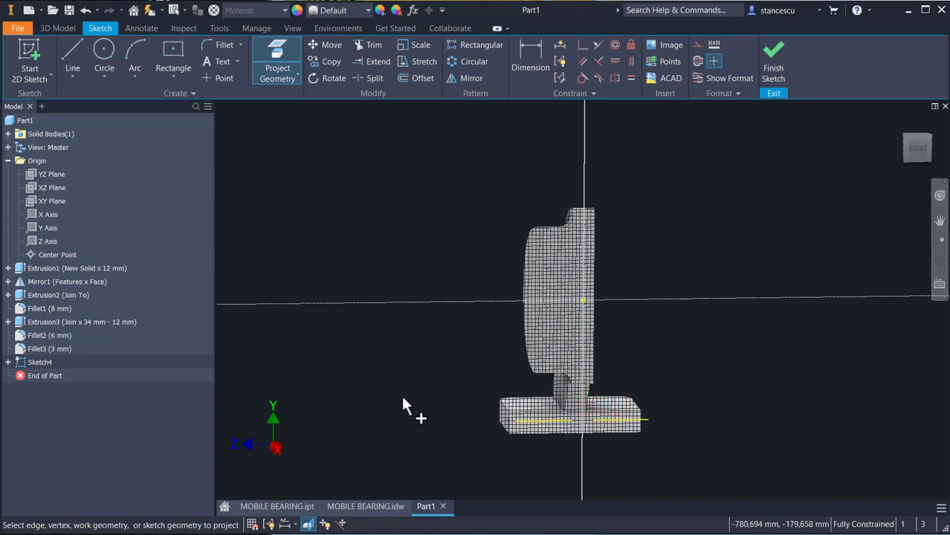
left_click(918, 145)
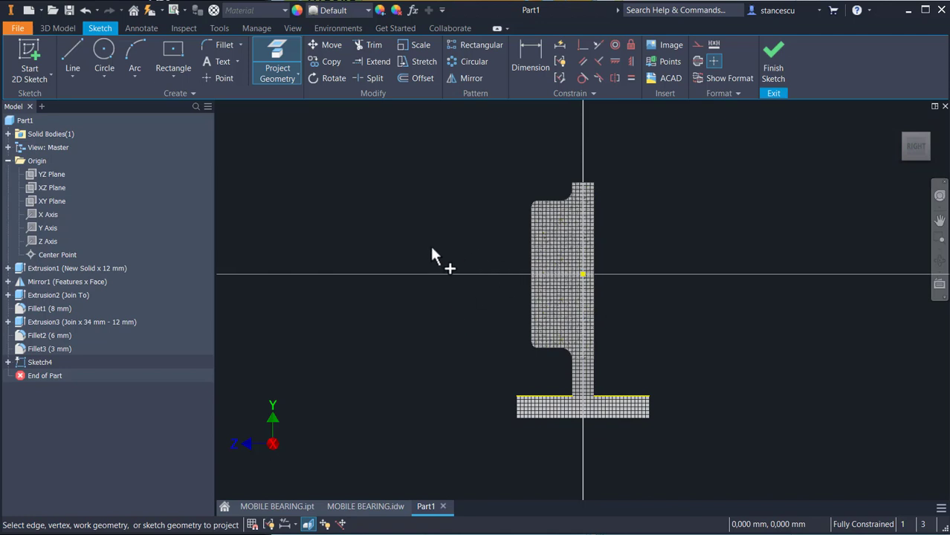
- Draw two separate slanted lines rising inward from the outer top corners of the foot, one on each side of the plate
left_click(73, 49)
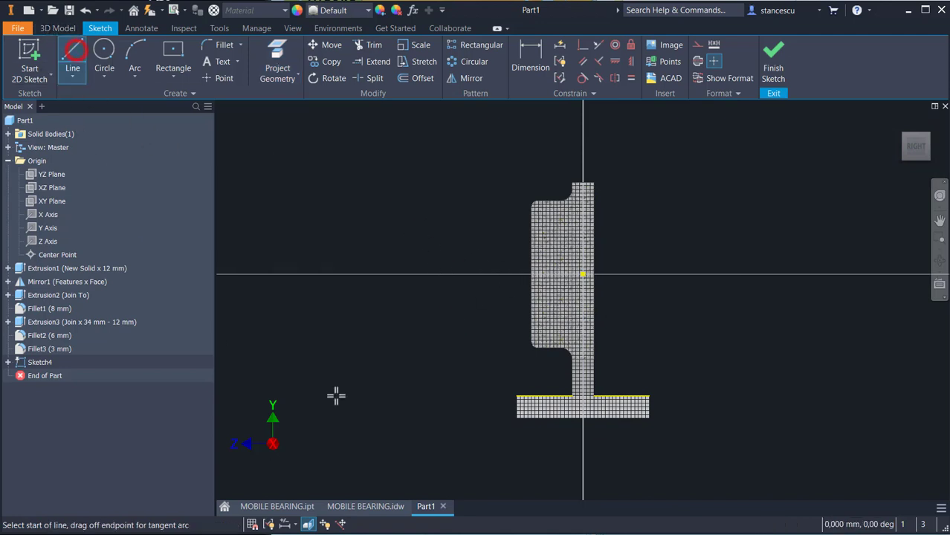
left_click(518, 397)
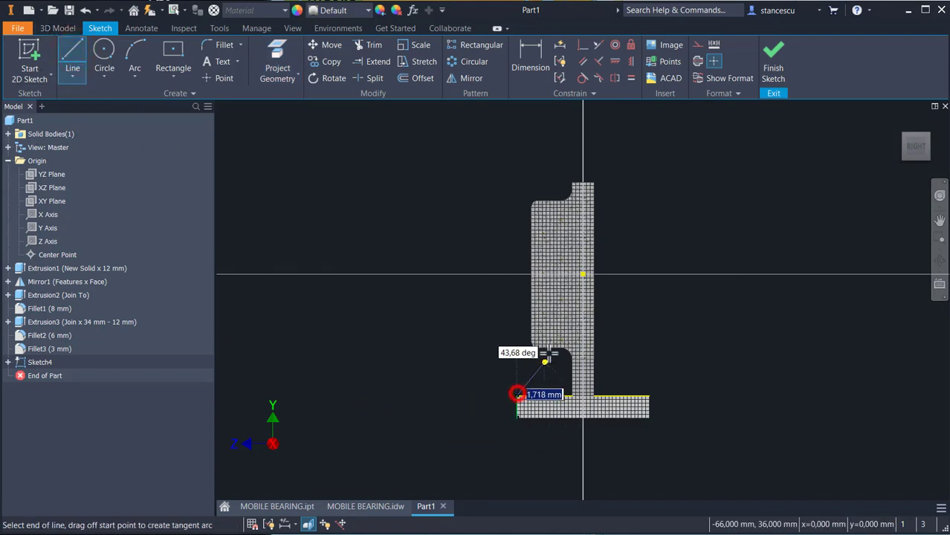
left_click(551, 299)
right_click(702, 324)
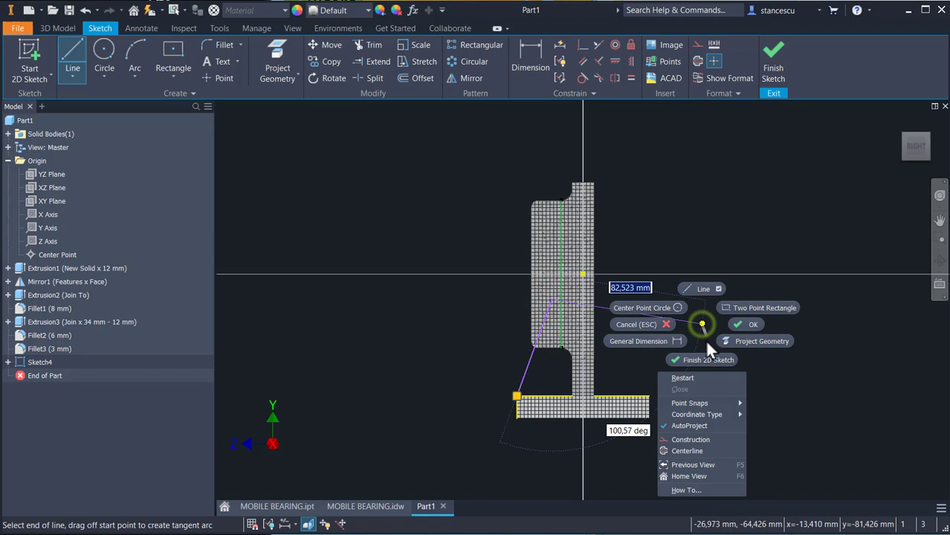
left_click(683, 379)
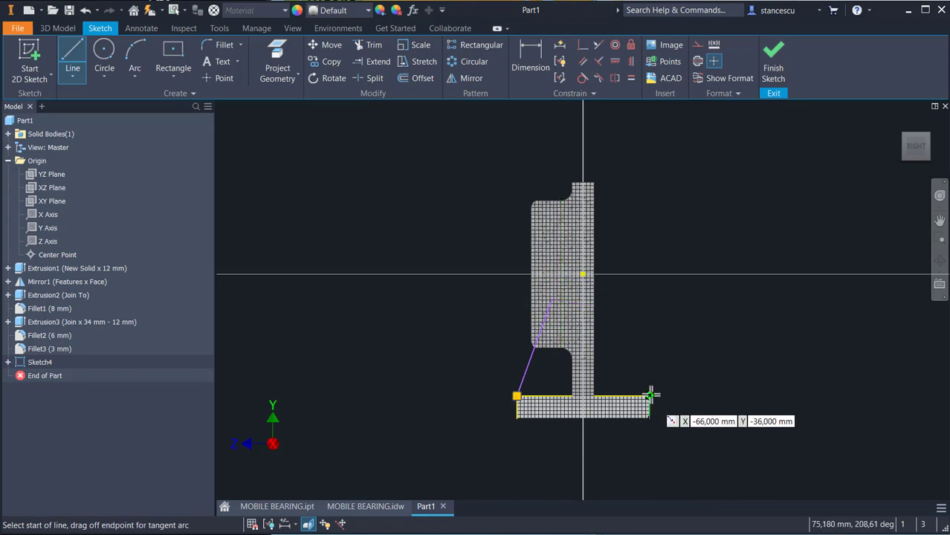
left_click(650, 396)
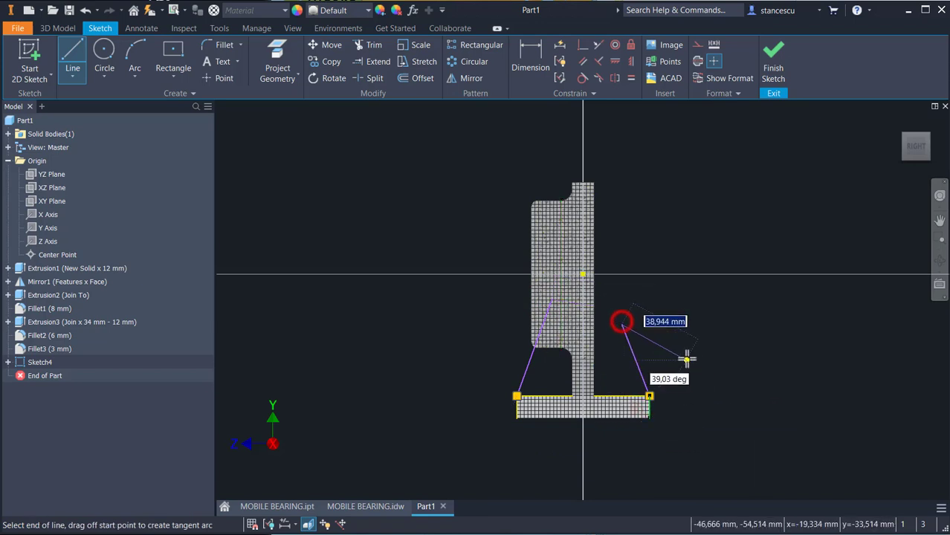
key("Escape")
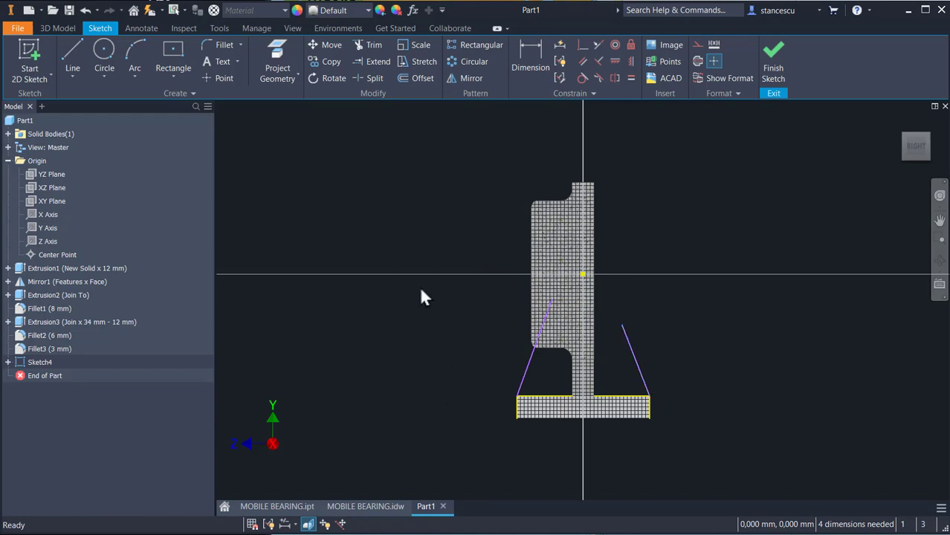
- Dimension the slanted line on the boss side at 17° from the foot's vertical end edge
left_click(524, 49)
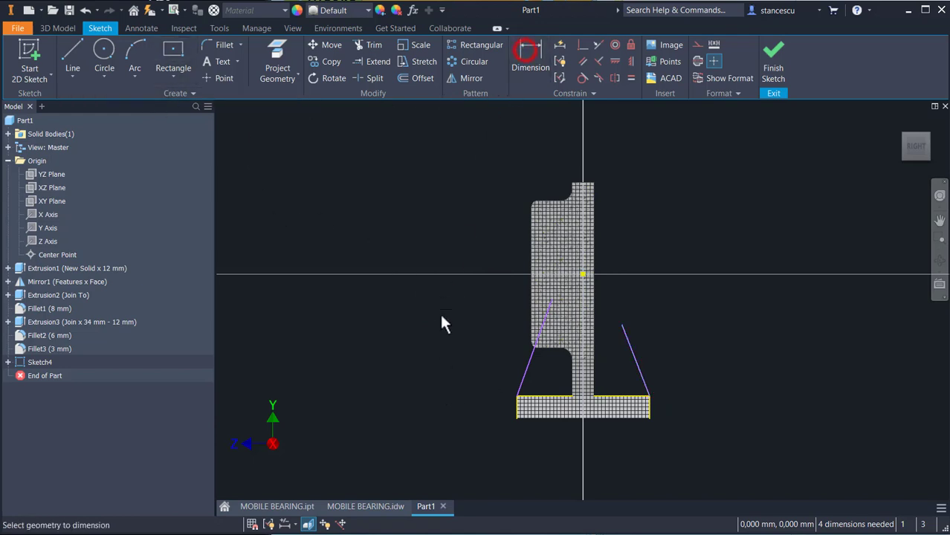
left_click(523, 381)
left_click(518, 411)
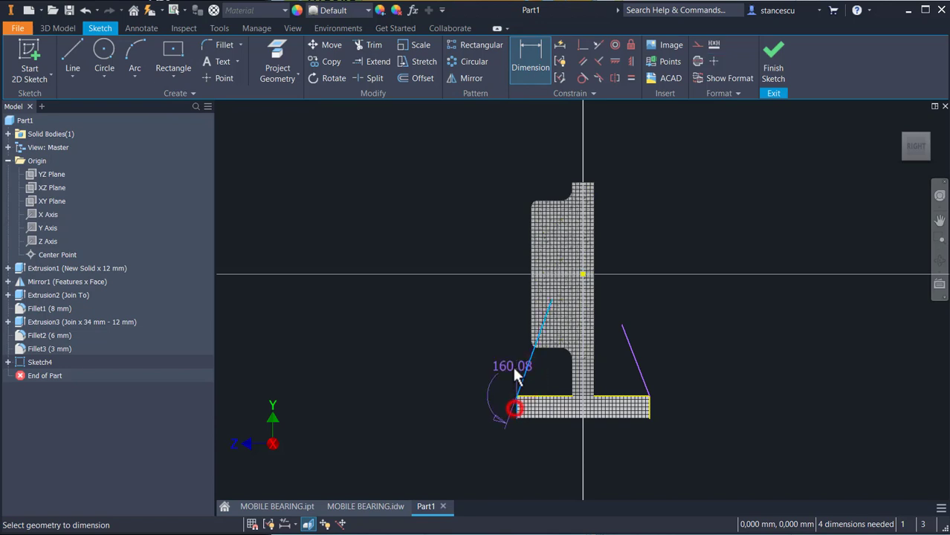
left_click(523, 358)
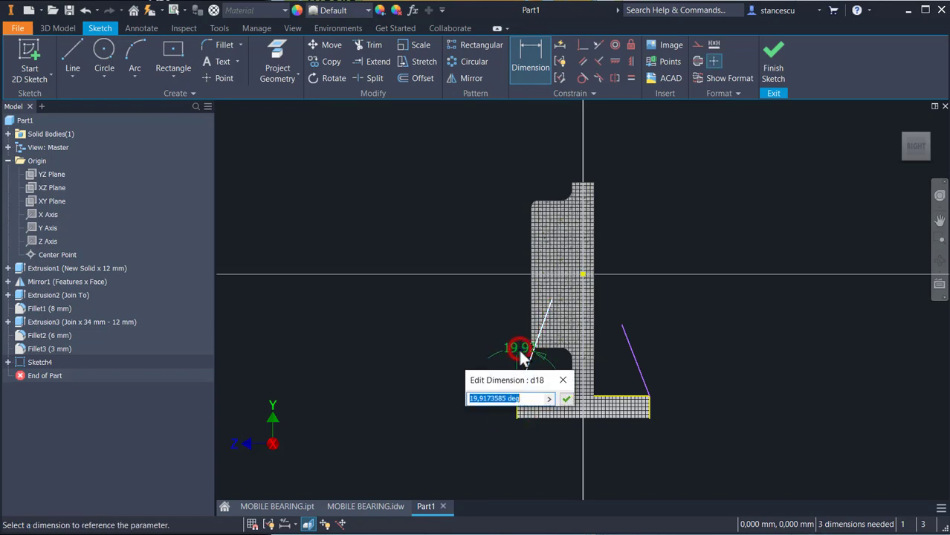
type("17")
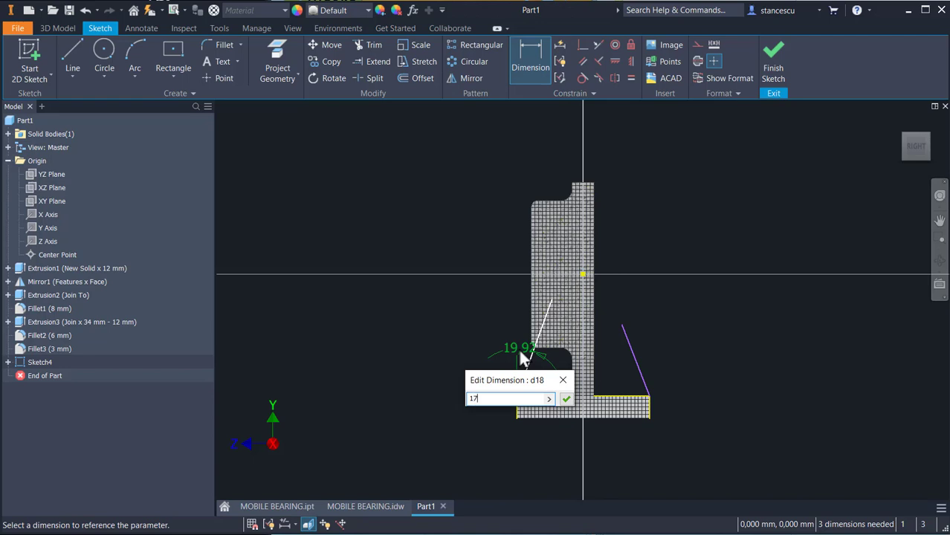
key("Return")
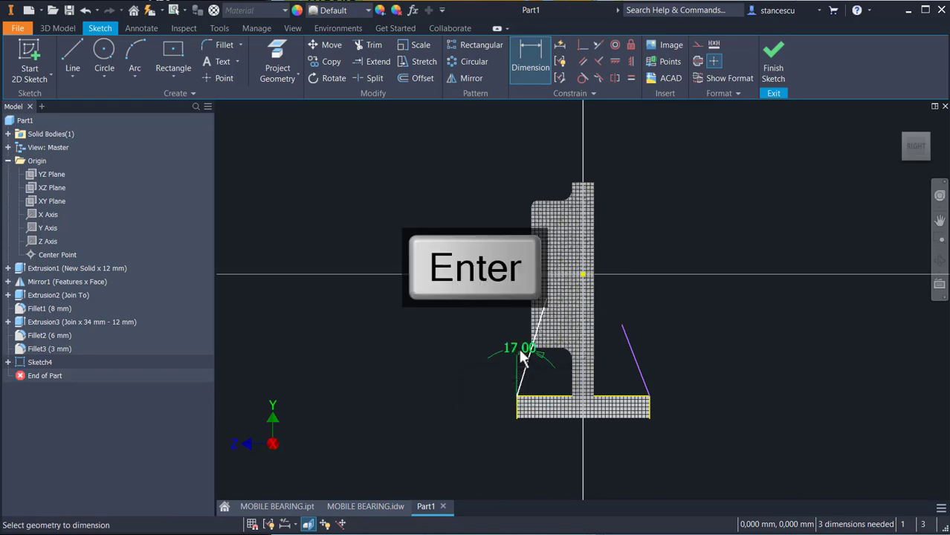
- Dimension the slanted line behind the plate at 45° to the foot's projected top edge
left_click(637, 378)
left_click(626, 396)
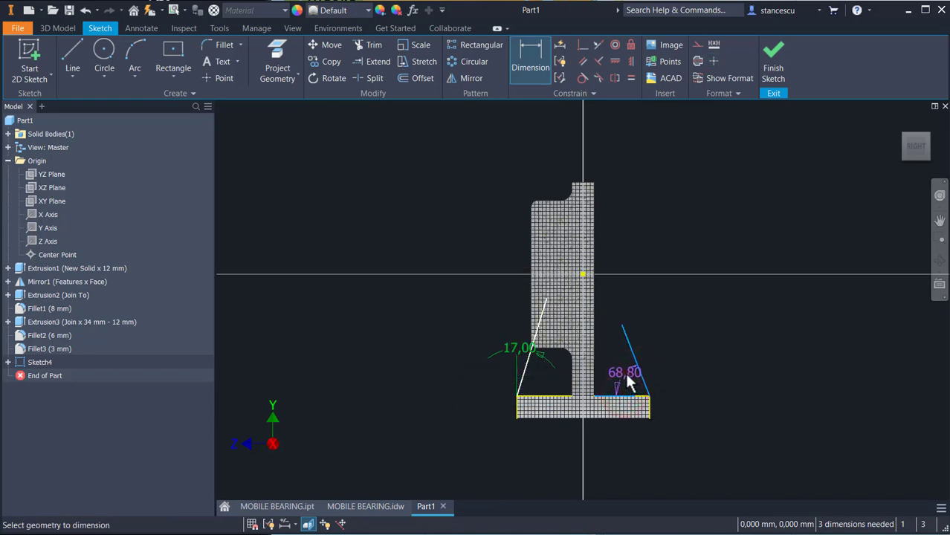
left_click(627, 379)
type("45")
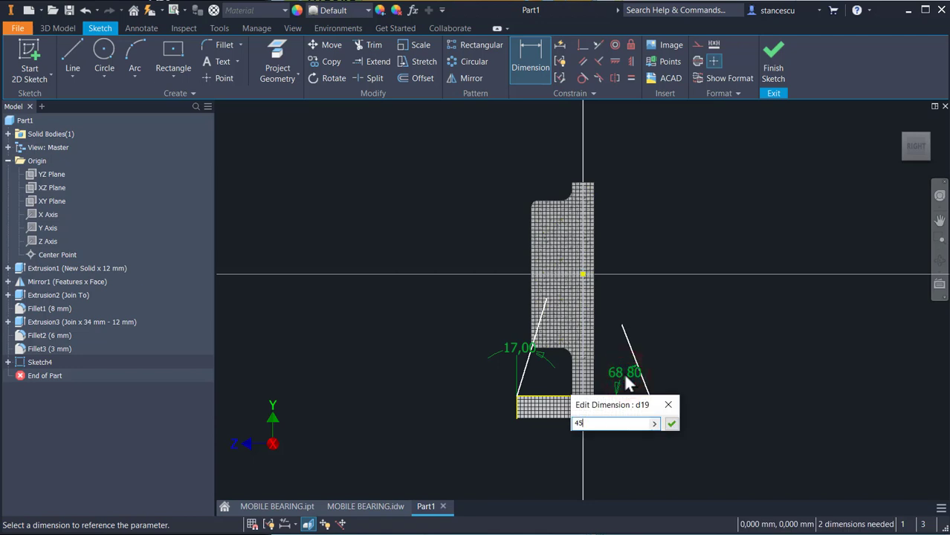
key("Return")
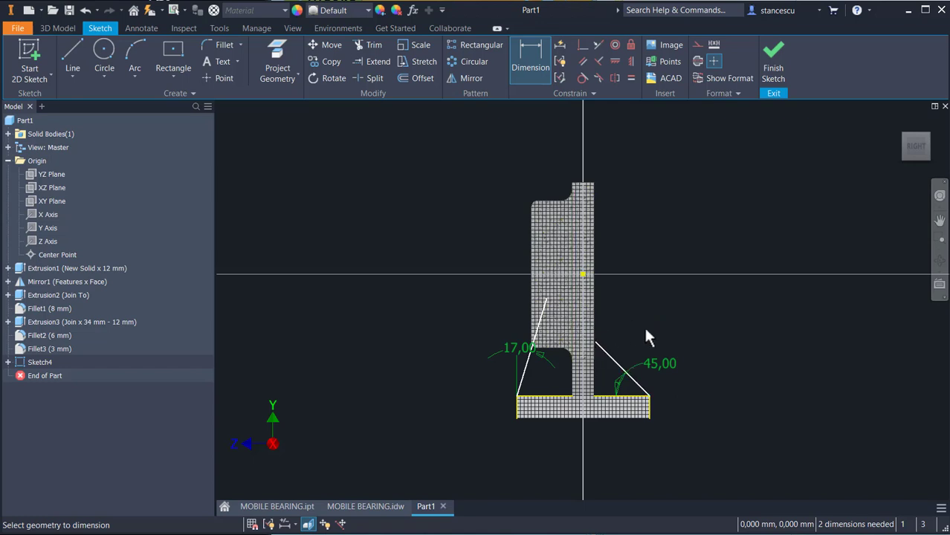
- Extend the 45° line and the 17° line until they meet at a common apex inside the boss
left_click(379, 62)
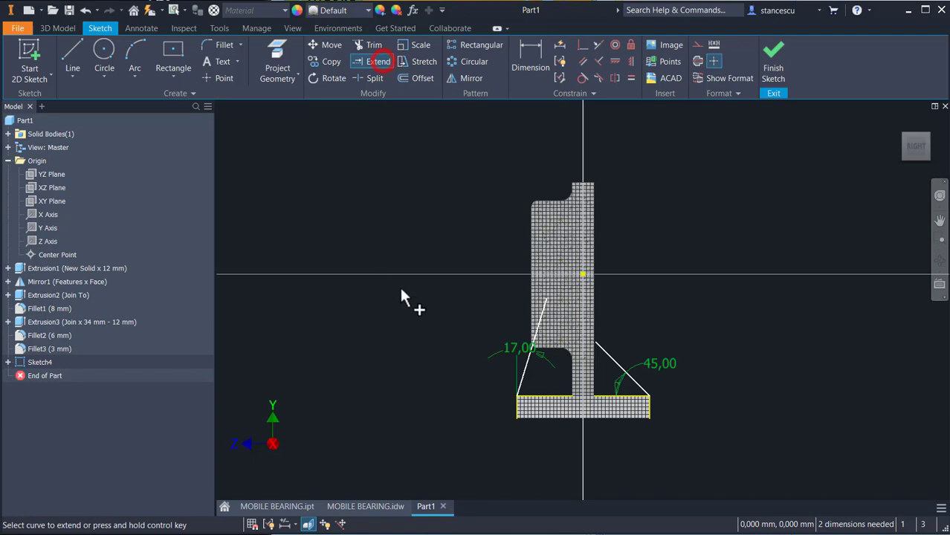
left_click(604, 353)
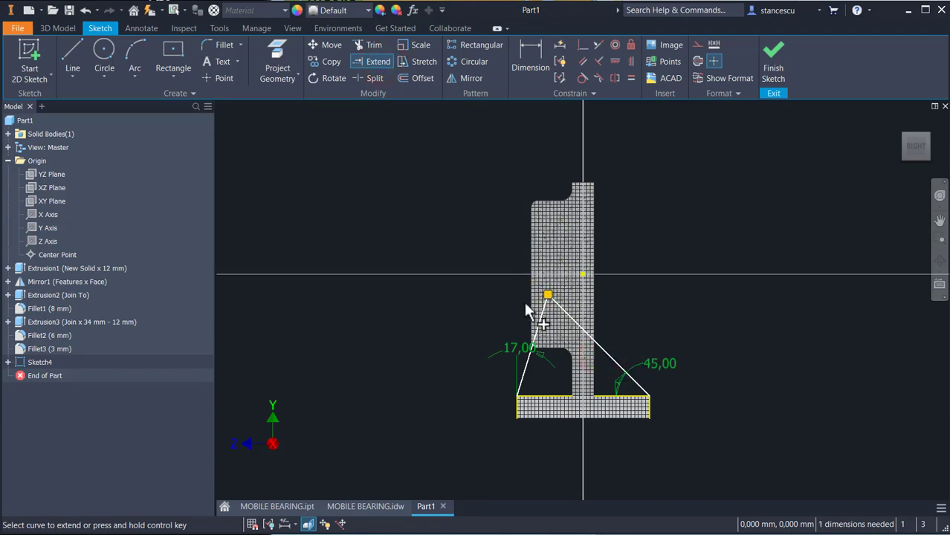
scroll(543, 298, "up", 10)
scroll(571, 298, "down", 8)
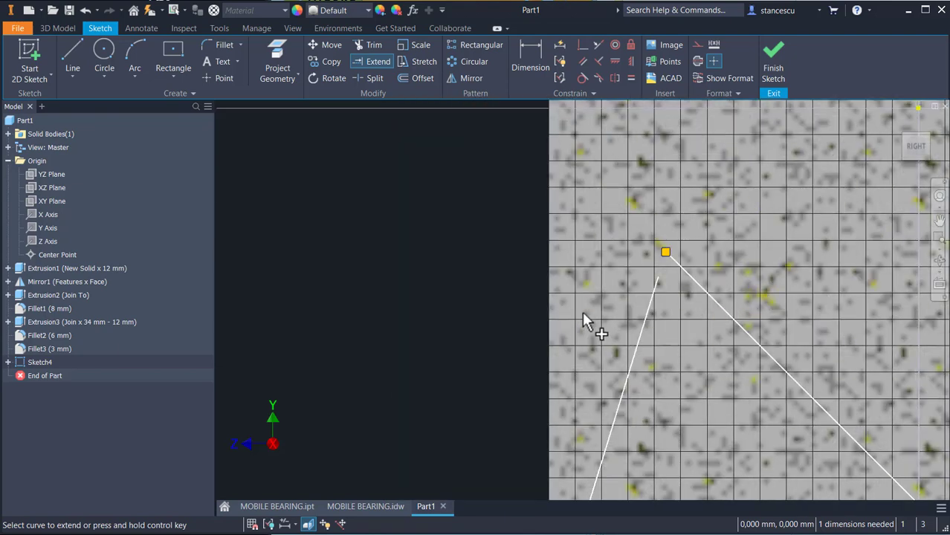
left_click(645, 312)
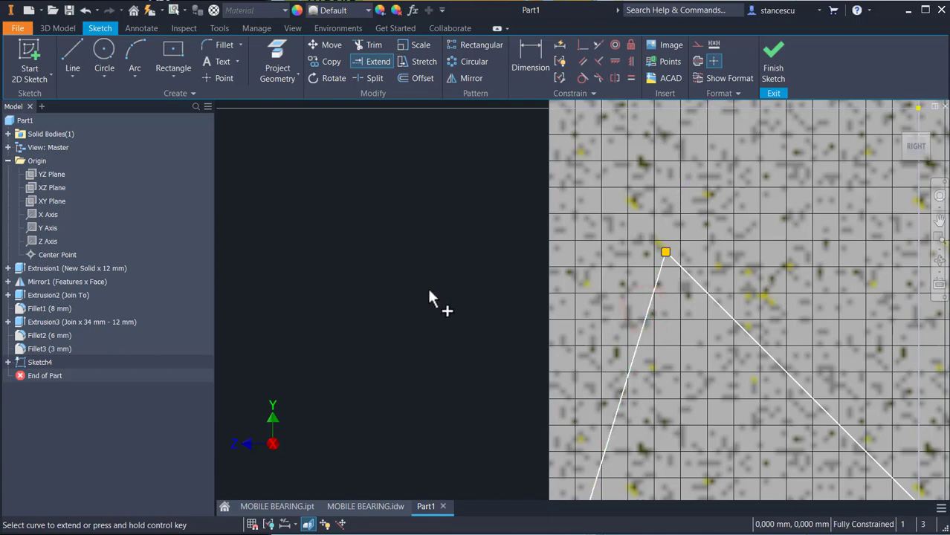
- Convert the projected foot edges in the rib profile sketch to construction lines
key("F6")
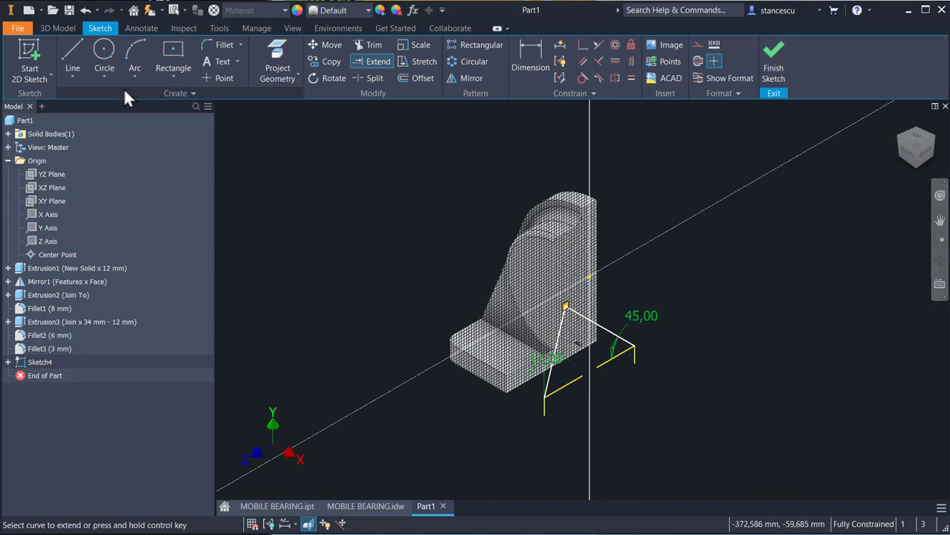
key("Escape")
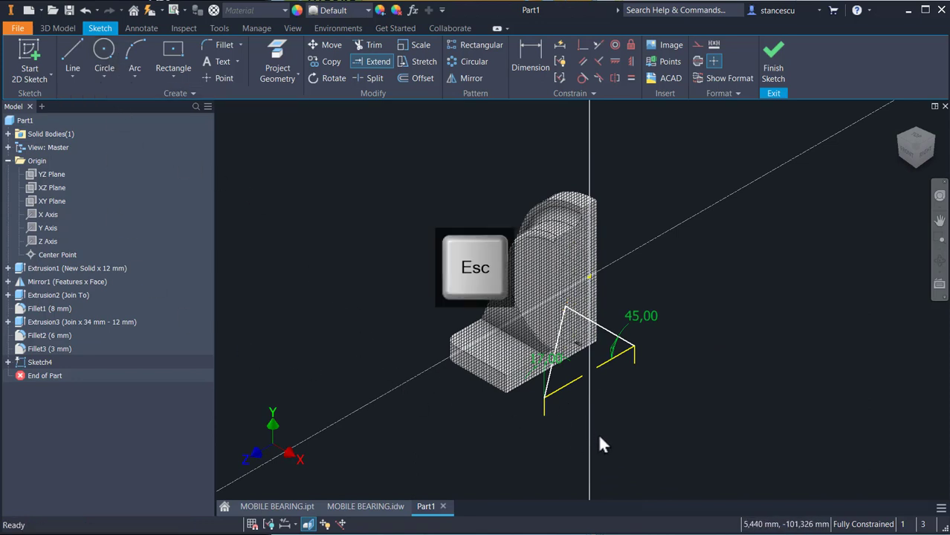
scroll(566, 387, "up", 2)
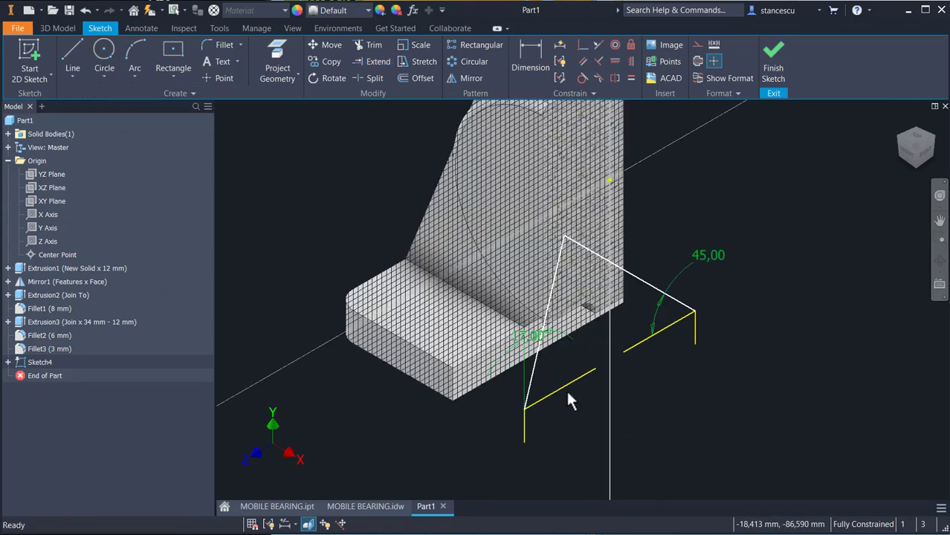
mouse_move(741, 397)
middle_mouse_down("shift")
mouse_move(734, 382)
mouse_move(499, 387)
middle_mouse_up("shift")
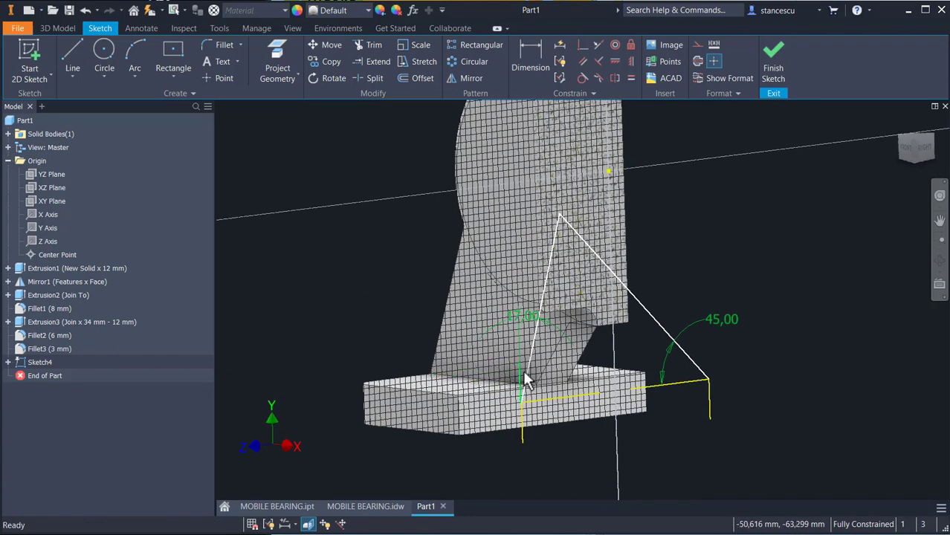
left_click_drag(483, 461, 766, 366)
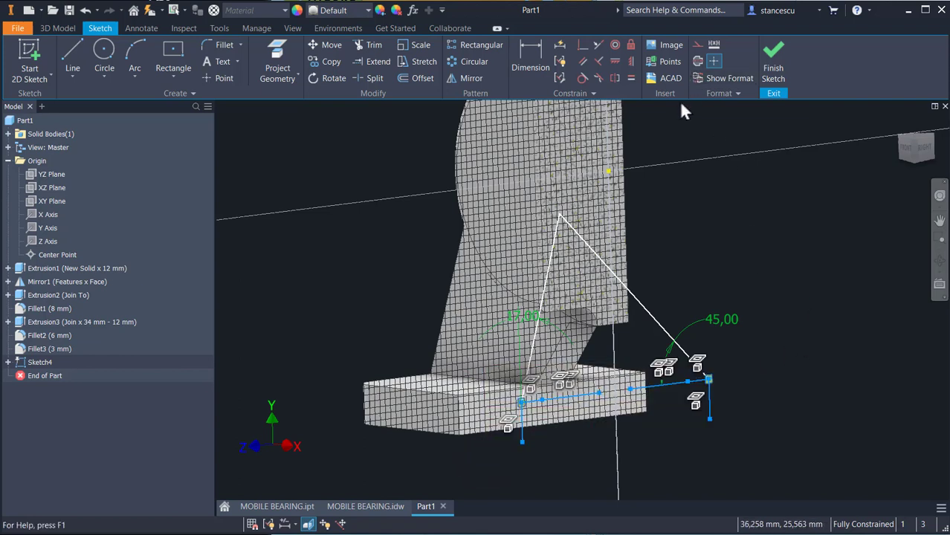
left_click(700, 46)
left_click(770, 236)
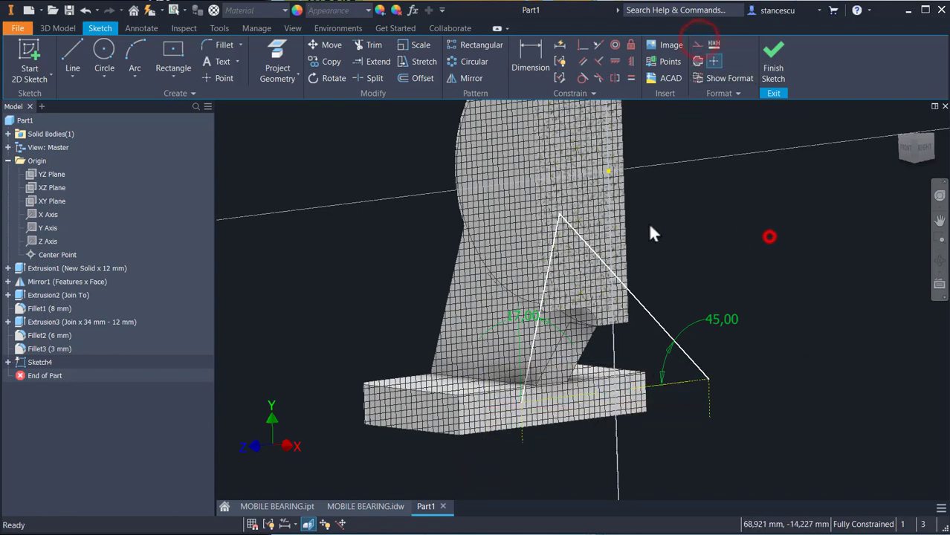
- Close the triangular profile with a line joining the lower ends of the 17° and 45° lines, and finish the sketch
left_click(73, 59)
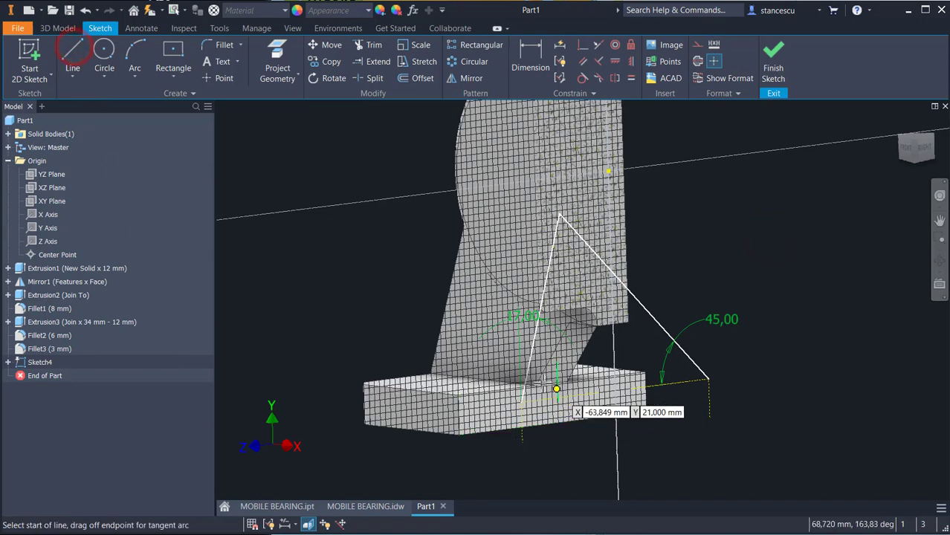
left_click(522, 402)
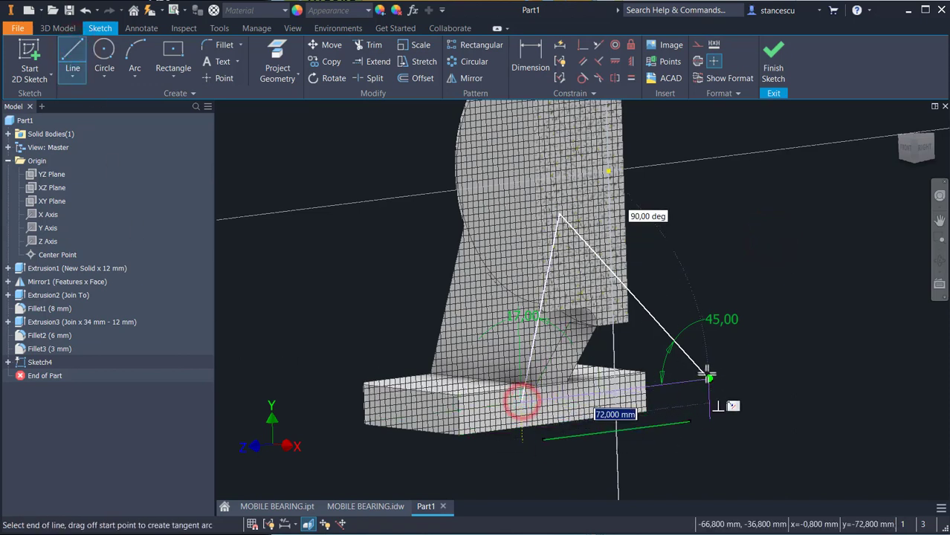
double_click(707, 378)
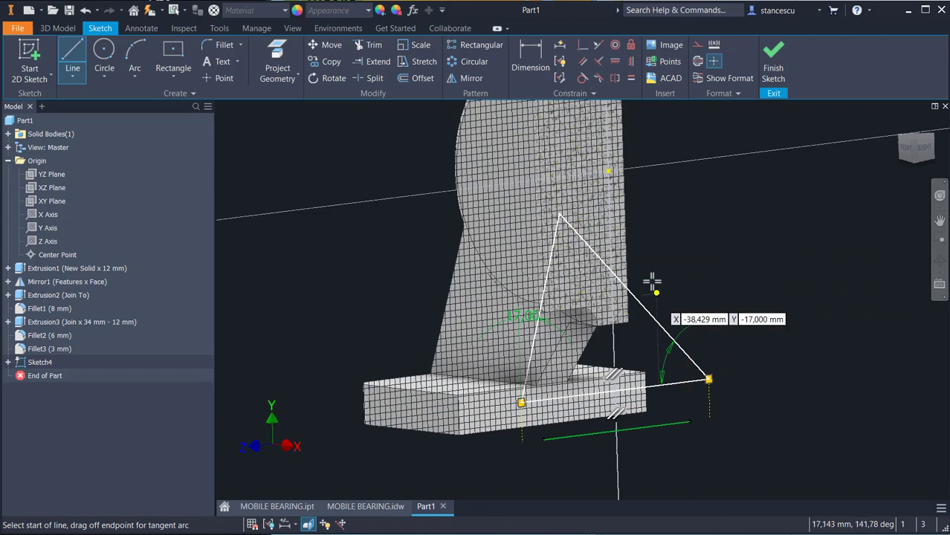
left_click(782, 68)
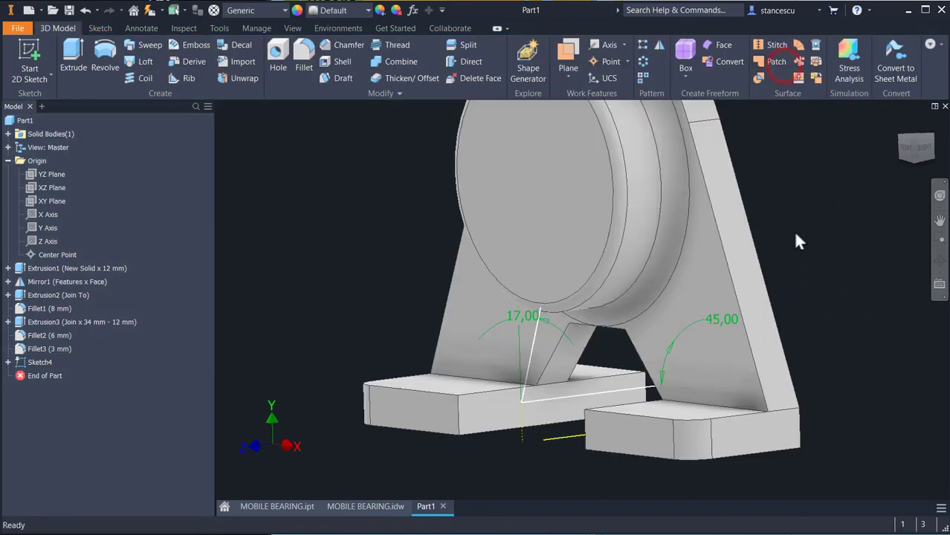
- Set up an extrusion of the triangular profile starting from the outer end face of one foot, with its direction flipped inward
middle_click_drag(826, 284, 840, 300, "shift")
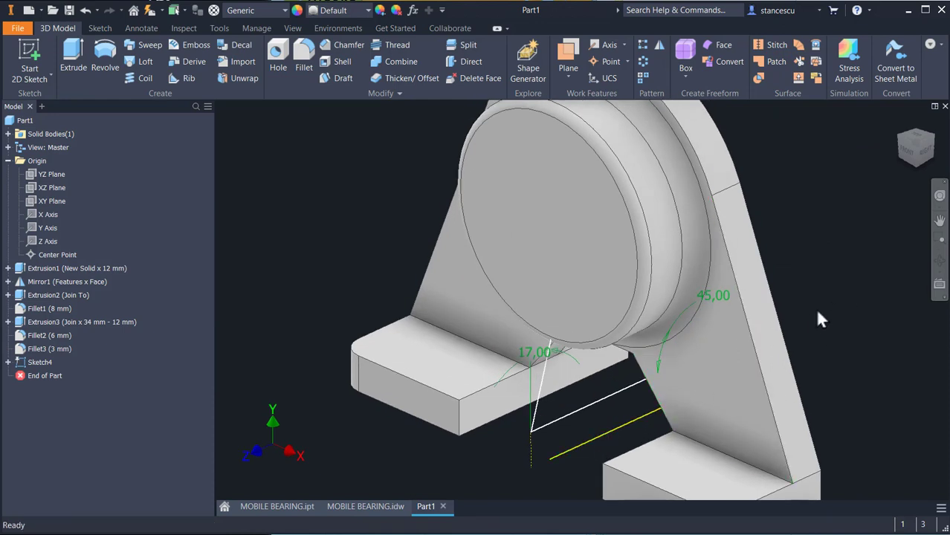
middle_click_drag(818, 313, 812, 239)
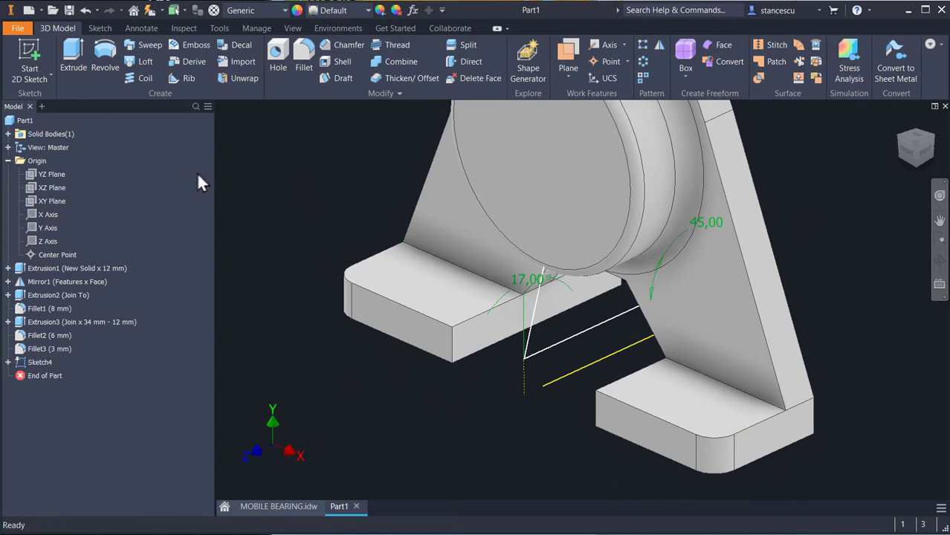
left_click(63, 65)
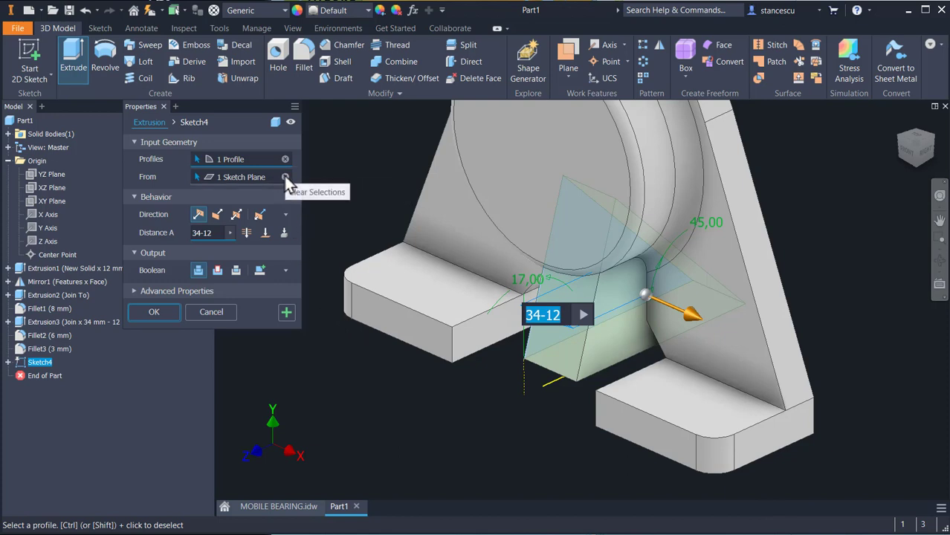
left_click(285, 177)
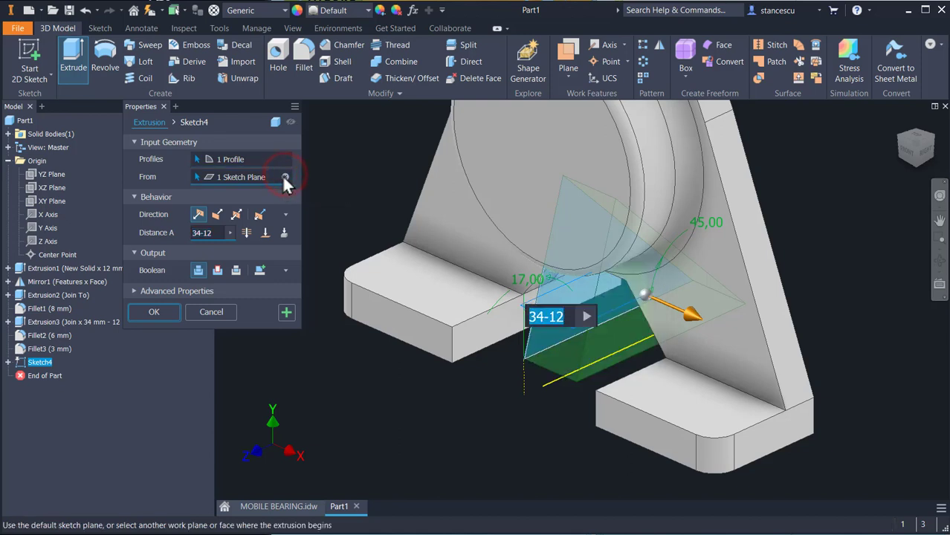
left_click(761, 428)
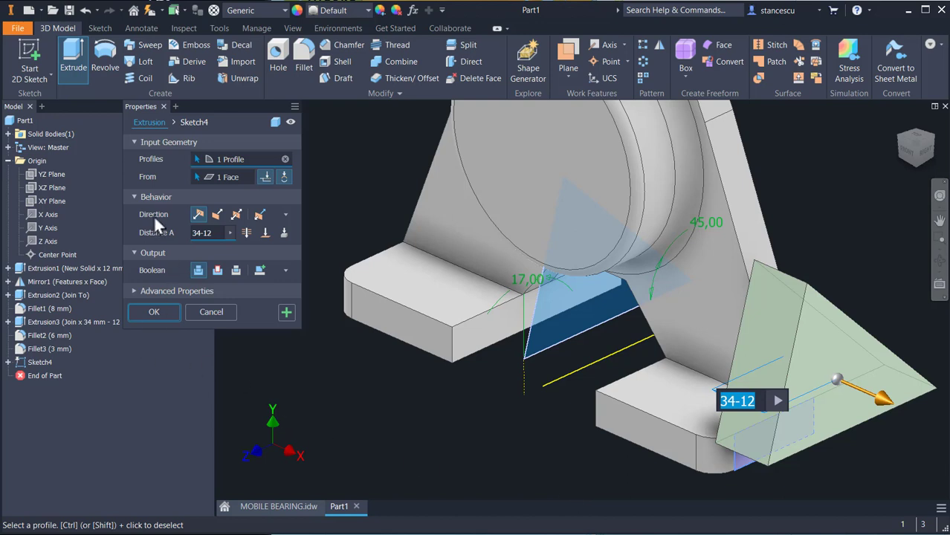
left_click(217, 215)
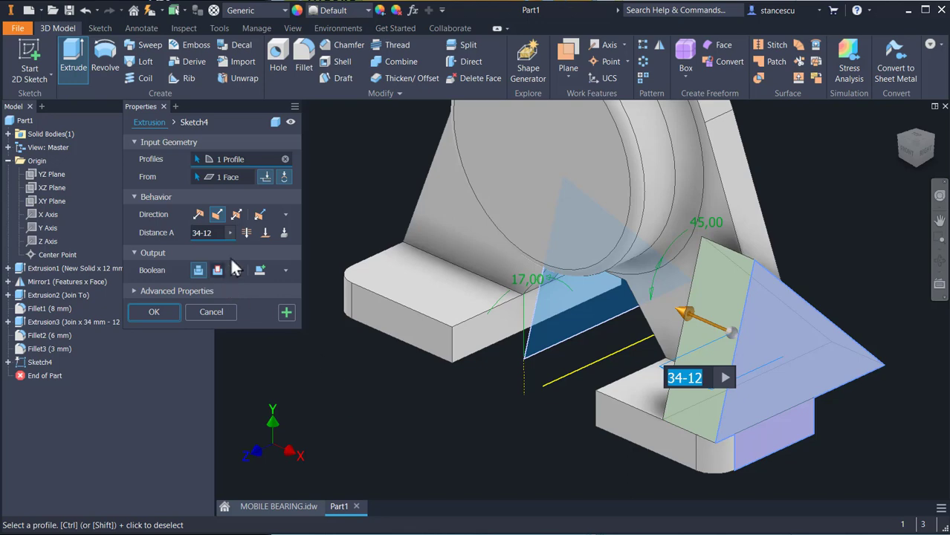
- End the extrusion at the opposite foot's outer end face and create it as a new solid
left_click(266, 234)
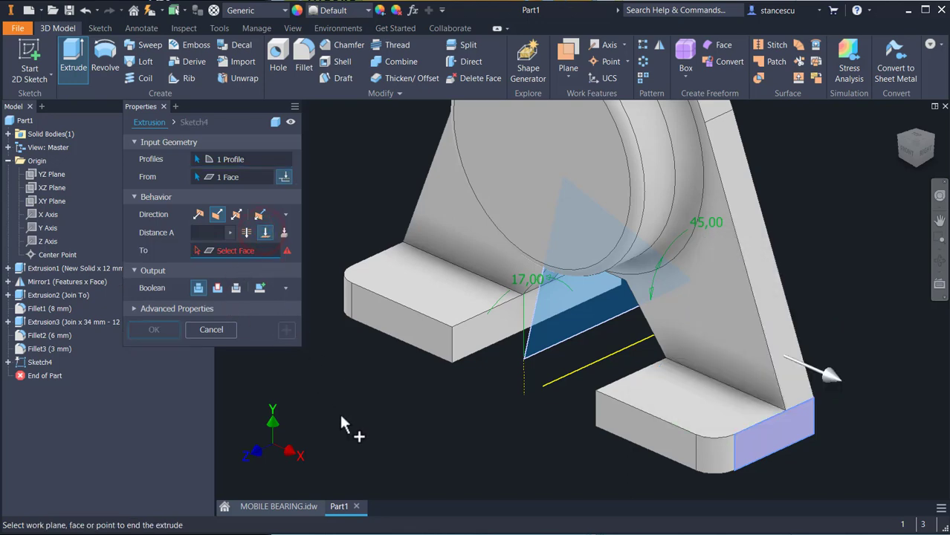
middle_click_drag(340, 424, 387, 303, "shift")
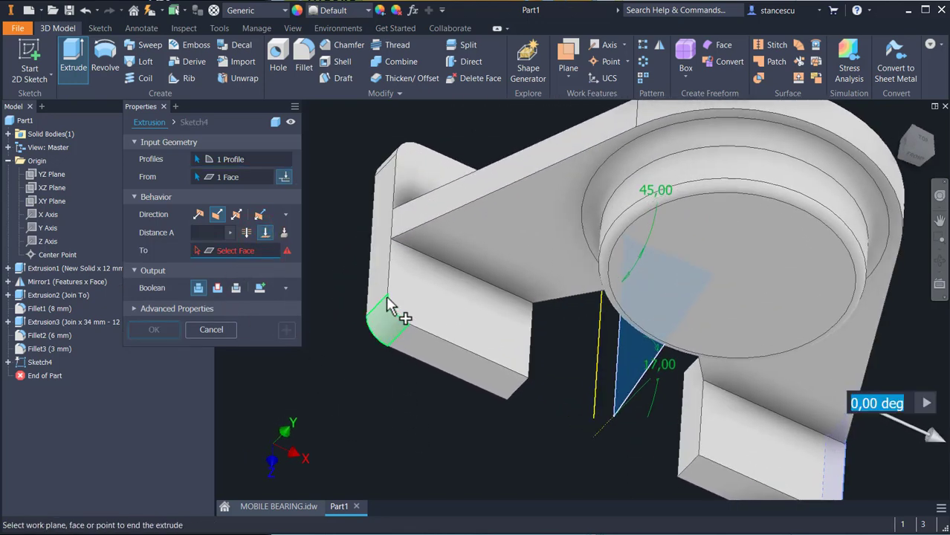
left_click(377, 271)
middle_click_drag(397, 443, 355, 410, "shift")
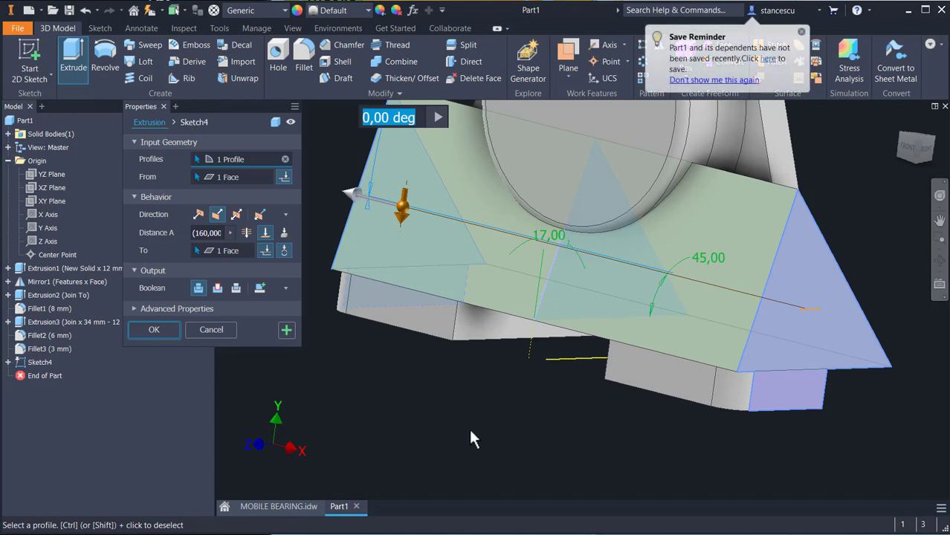
middle_click_drag(457, 446, 421, 455, "shift")
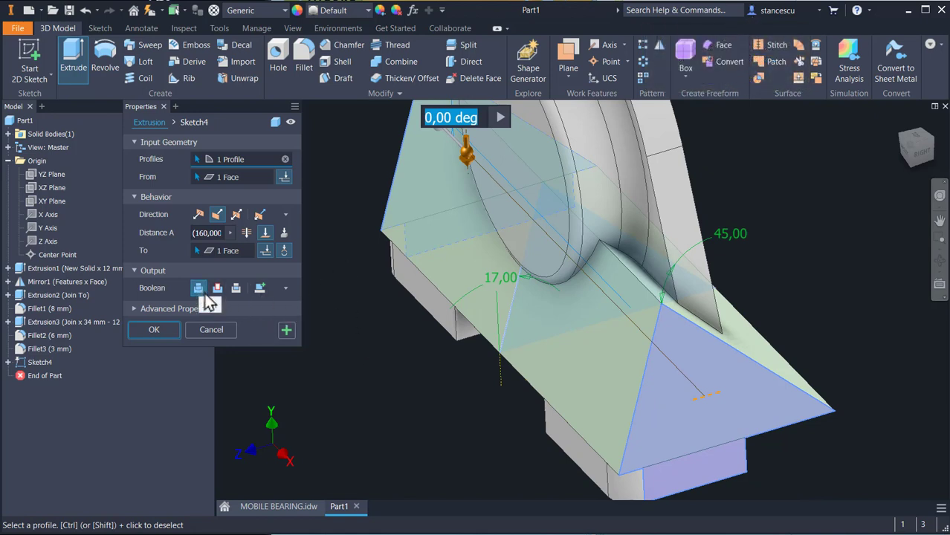
left_click(259, 291)
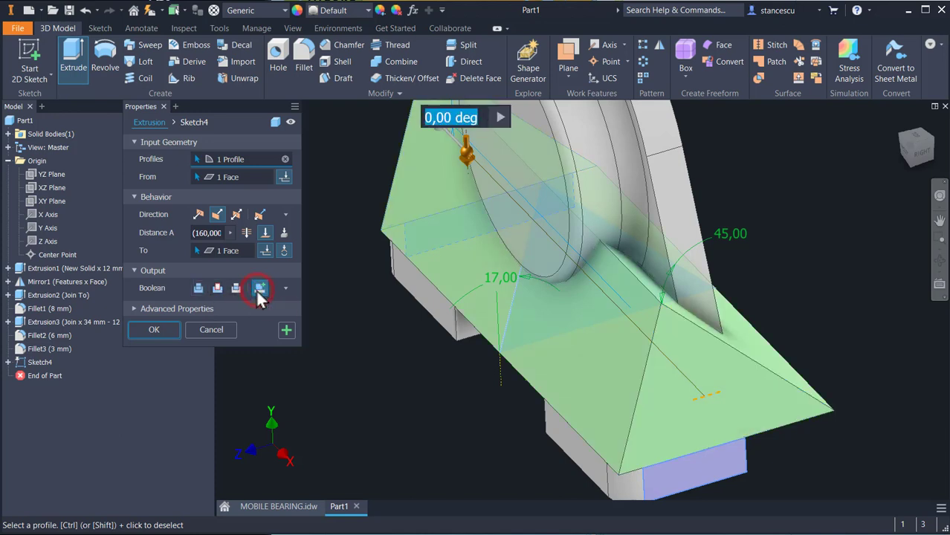
left_click(165, 331)
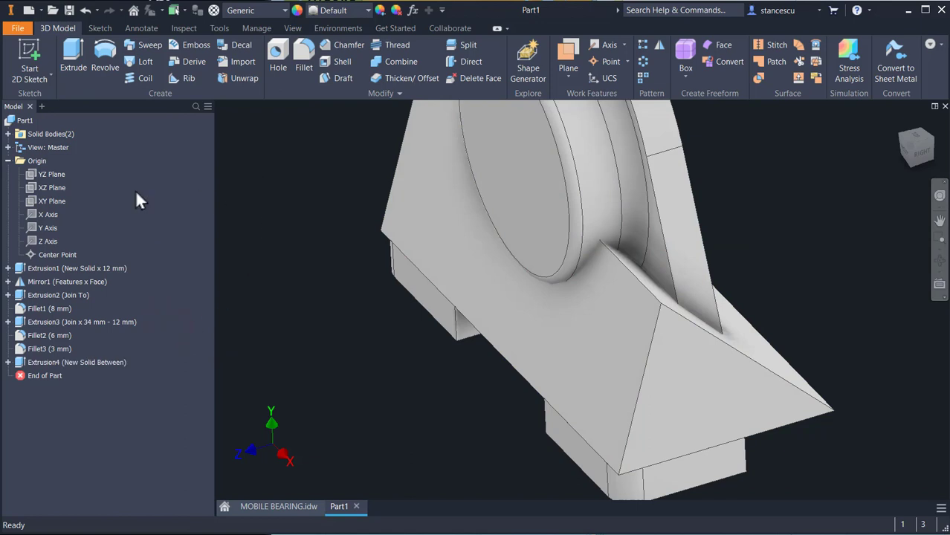
- Set the body appearance of the new triangular solid, Solid2, to Cyan
left_click(8, 134)
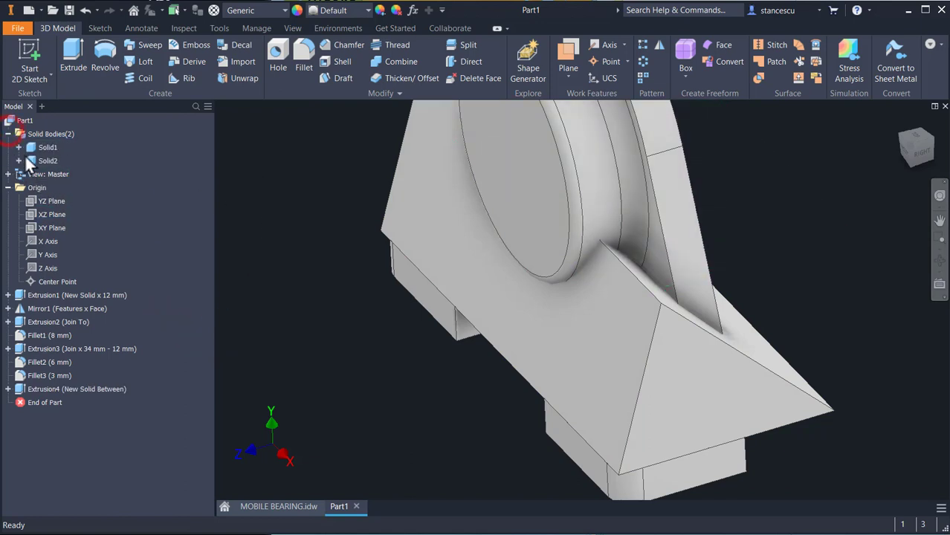
right_click(29, 161)
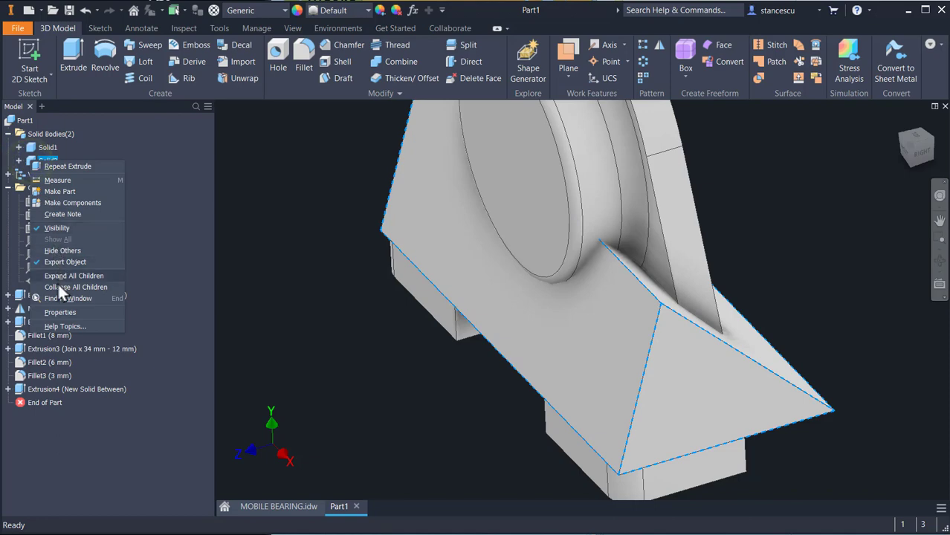
left_click(61, 314)
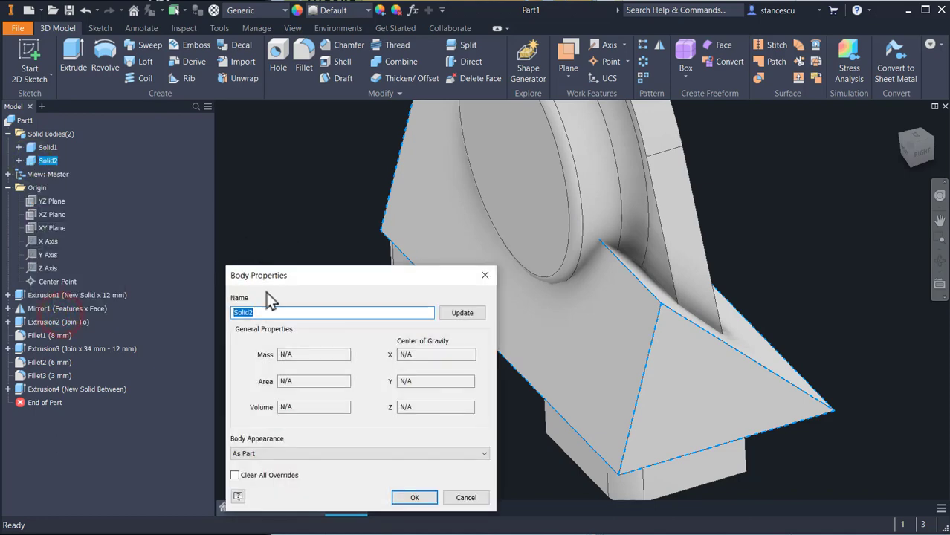
left_click(316, 452)
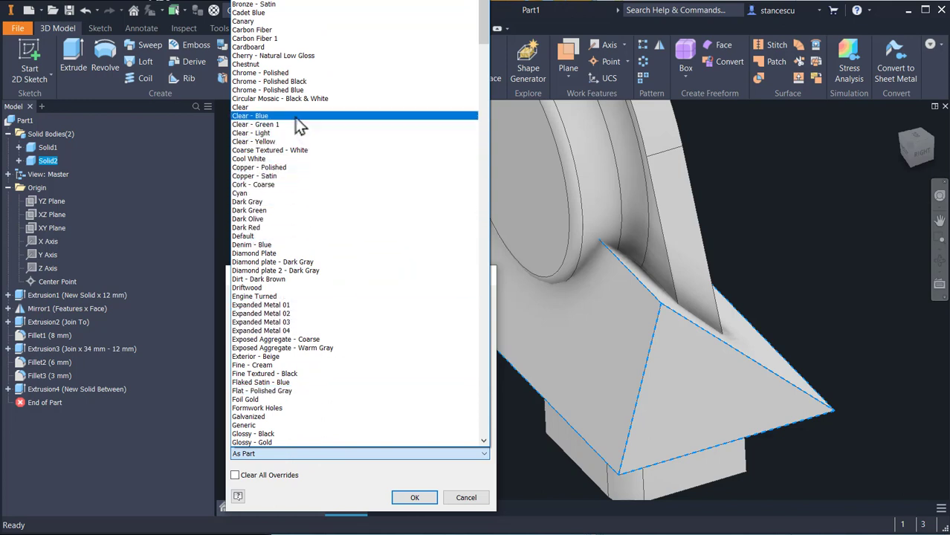
left_click(263, 193)
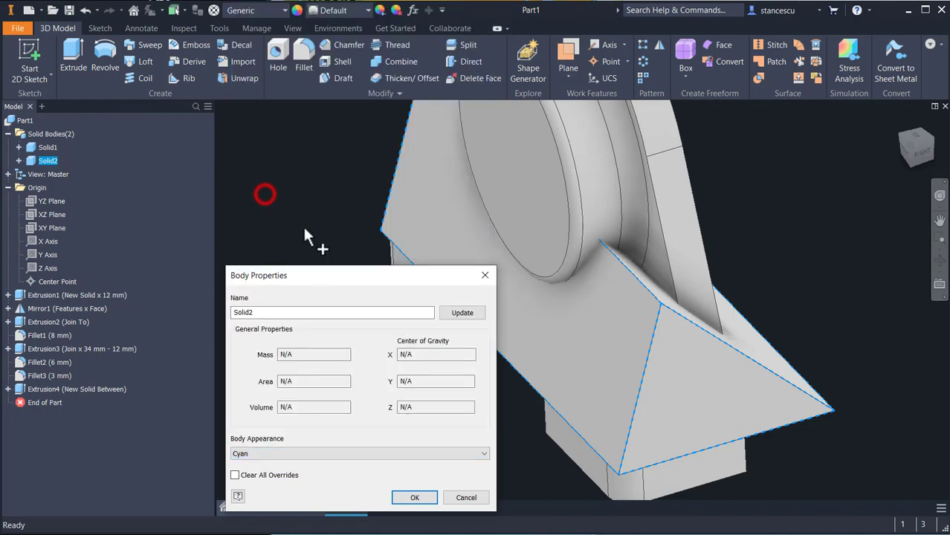
left_click(414, 498)
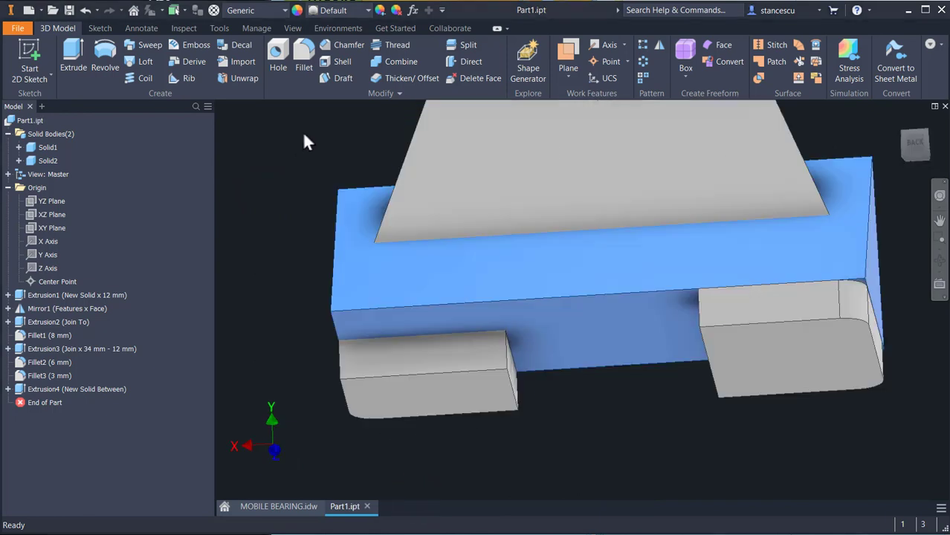
- Isolate Solid1 and Solid2 in turn by hiding the other body, ending with only Solid1 shown
right_click(41, 147)
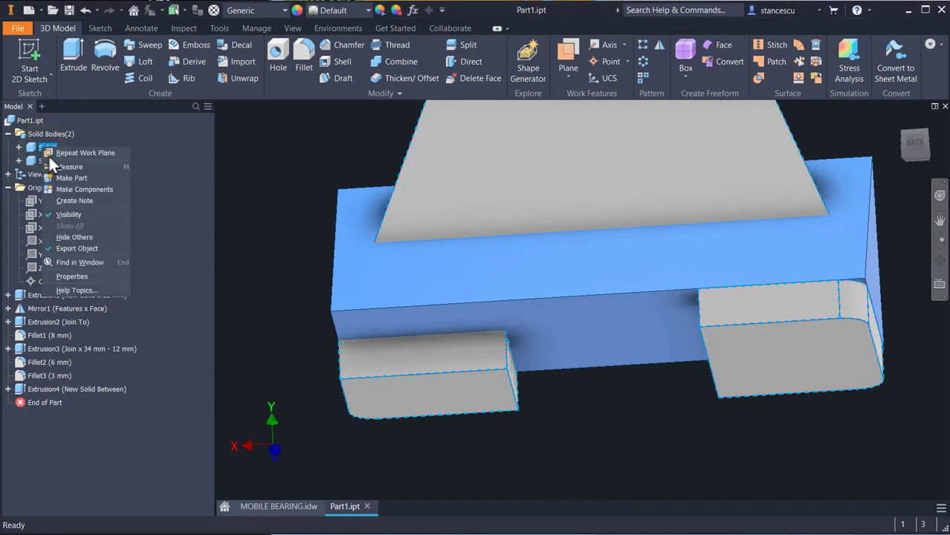
left_click(82, 238)
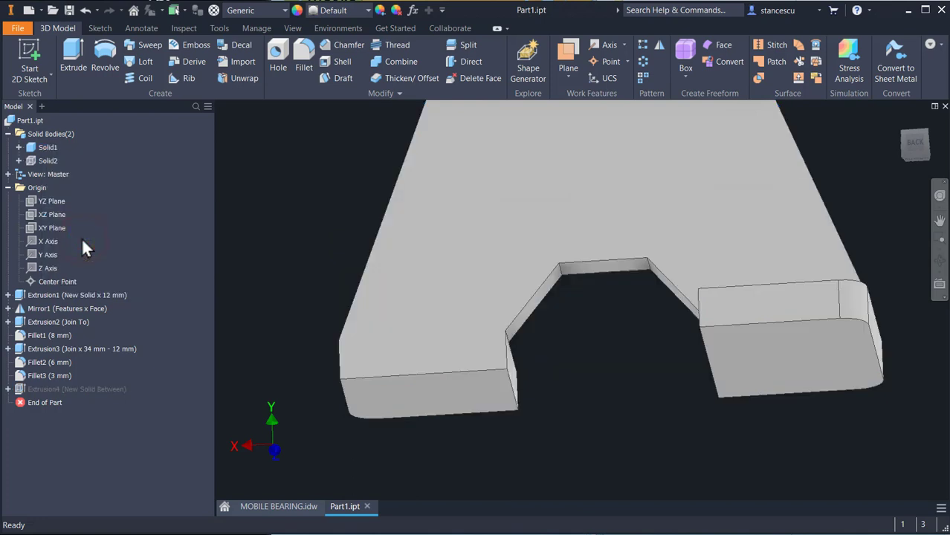
right_click(49, 159)
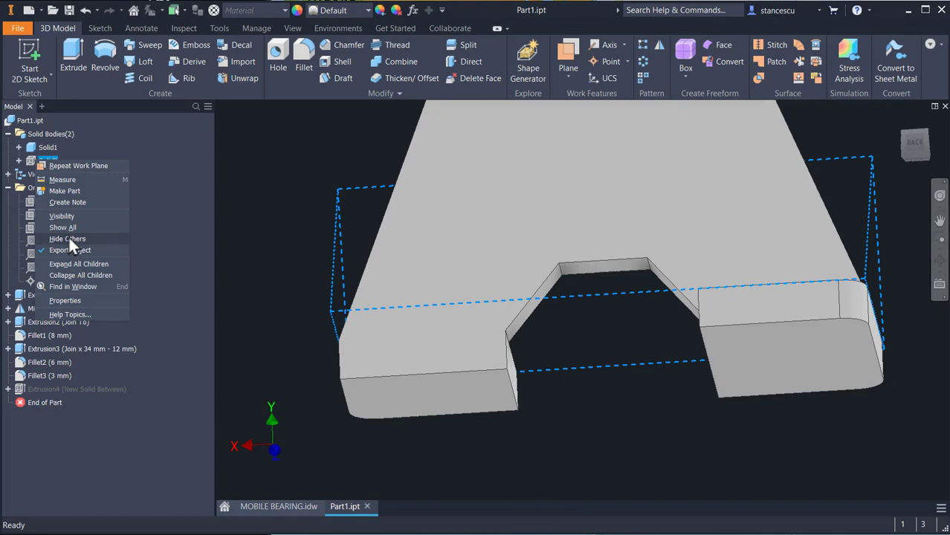
left_click(69, 240)
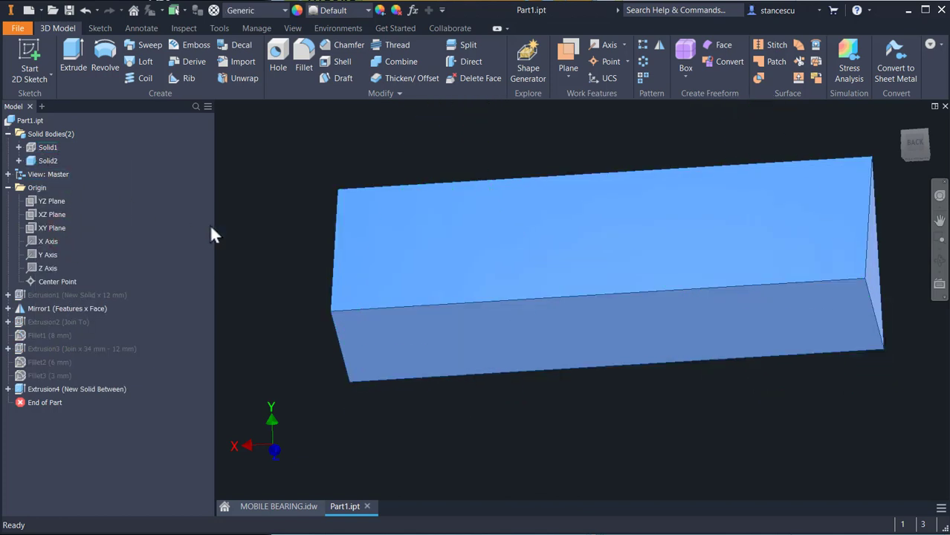
right_click(29, 146)
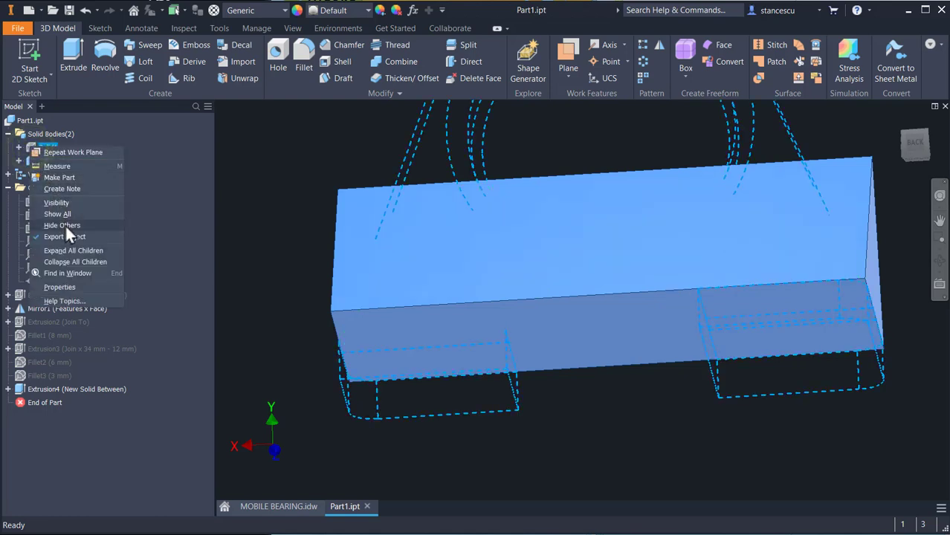
left_click(65, 225)
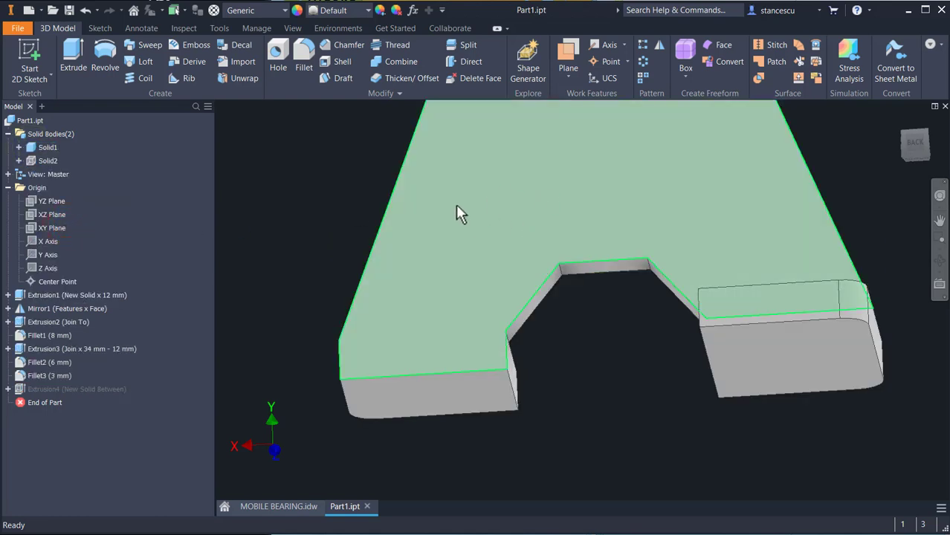
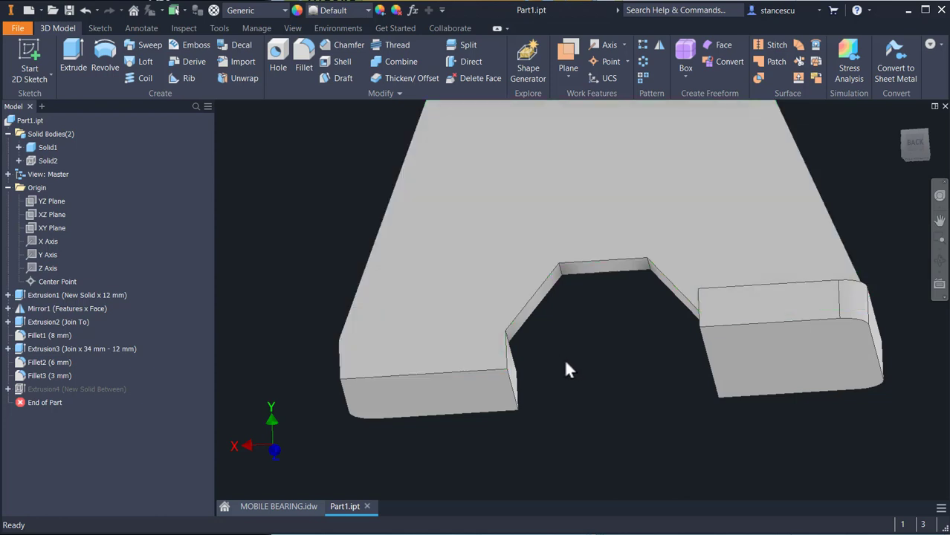
- Start a sketch on the plate's back face and convert its automatically projected outline to construction geometry
left_click(590, 240)
left_click(673, 236)
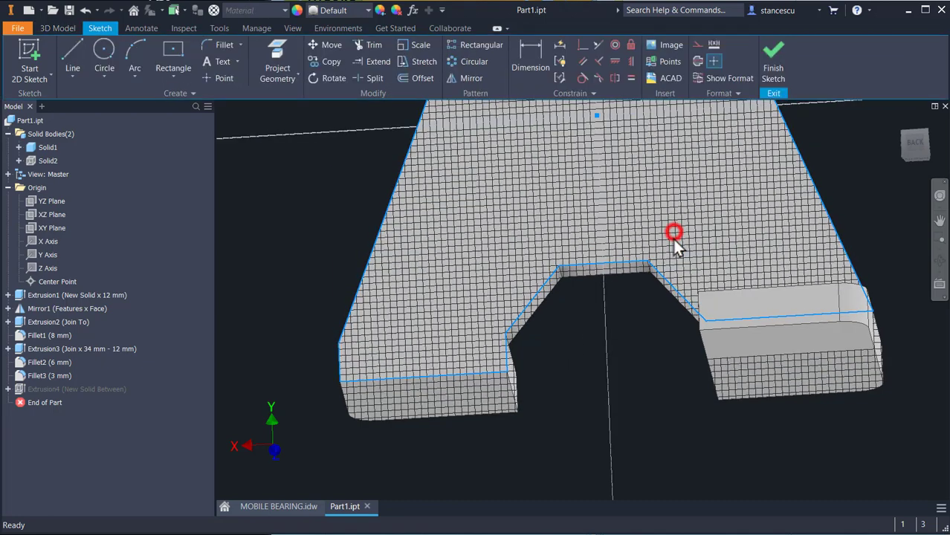
mouse_move(266, 221)
middle_mouse_down()
mouse_move(268, 131)
mouse_move(323, 265)
middle_mouse_up()
scroll(272, 154, "down", 3)
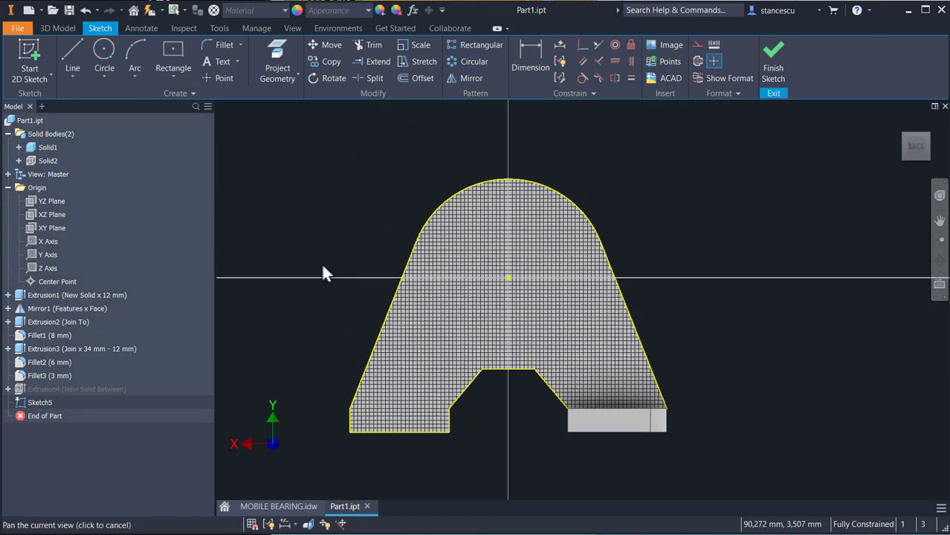
left_click(291, 146)
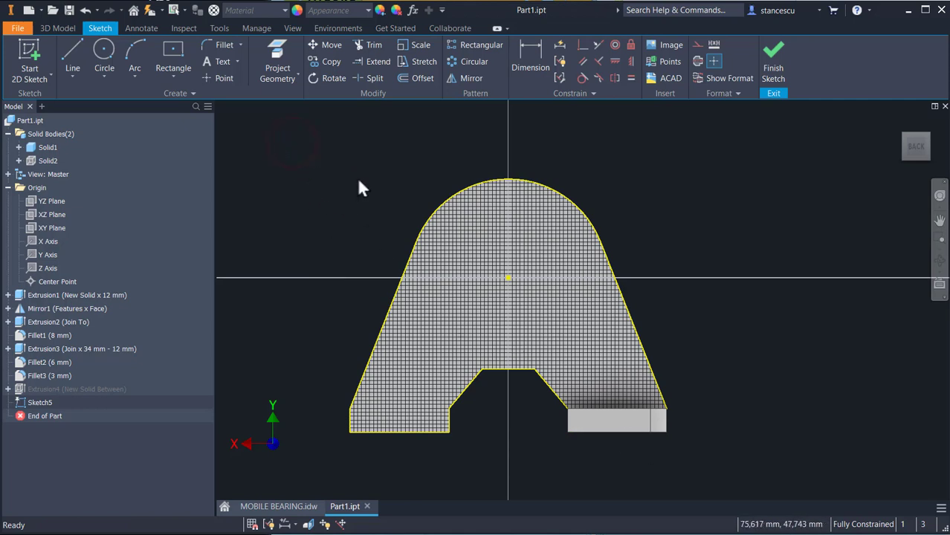
mouse_move(315, 155)
left_mouse_down()
mouse_move(578, 404)
mouse_move(708, 479)
left_mouse_up()
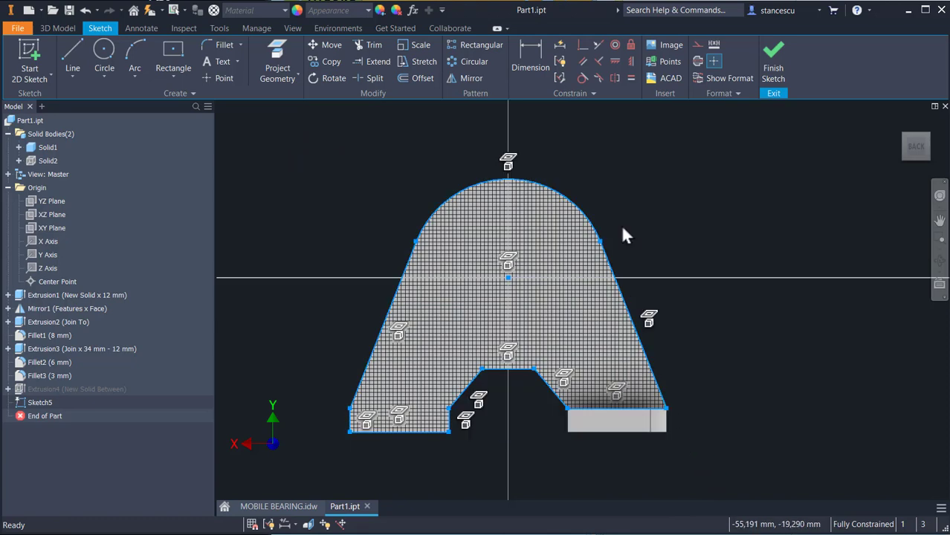
left_click(696, 48)
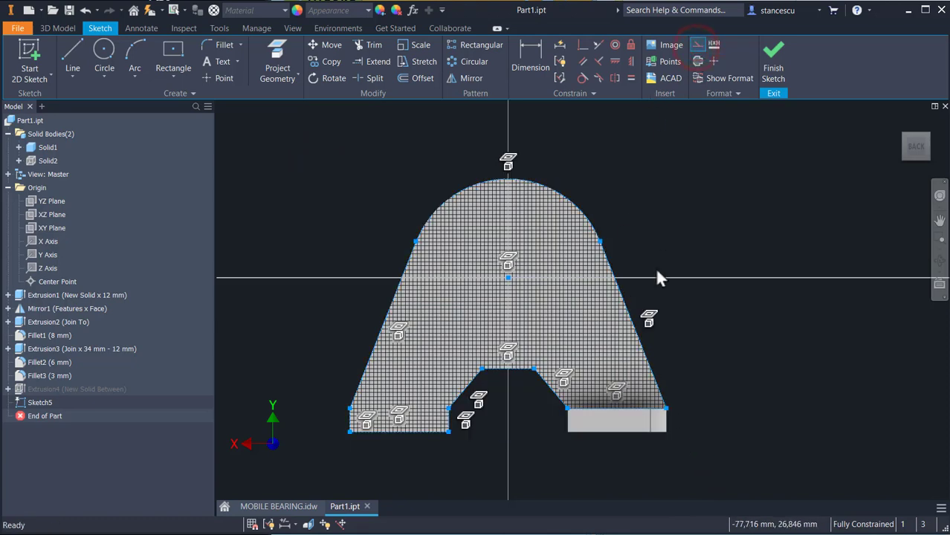
left_click(712, 377)
- Project the upper edges of both feet into the sketch and convert them to construction lines
scroll(491, 331, "up", 3)
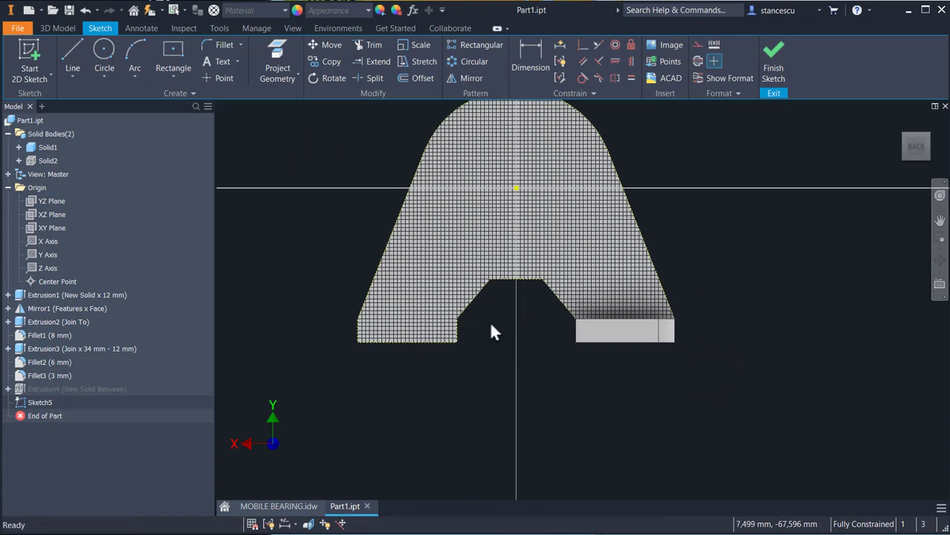
middle_click_drag(481, 298, 485, 362)
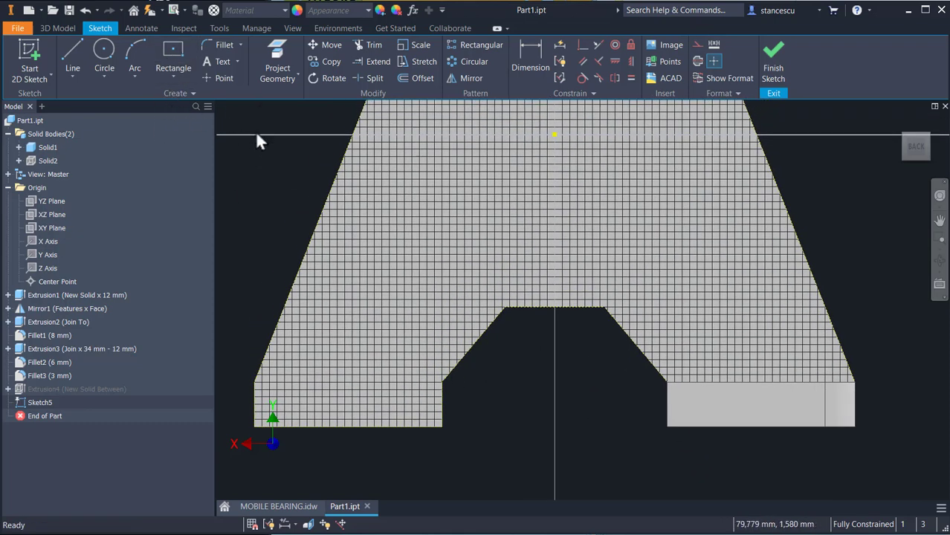
left_click(276, 48)
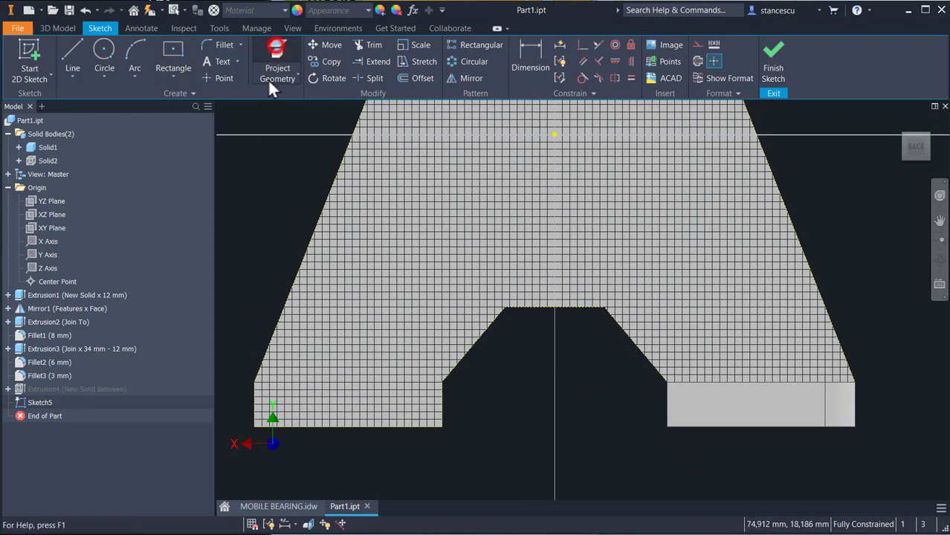
left_click(379, 382)
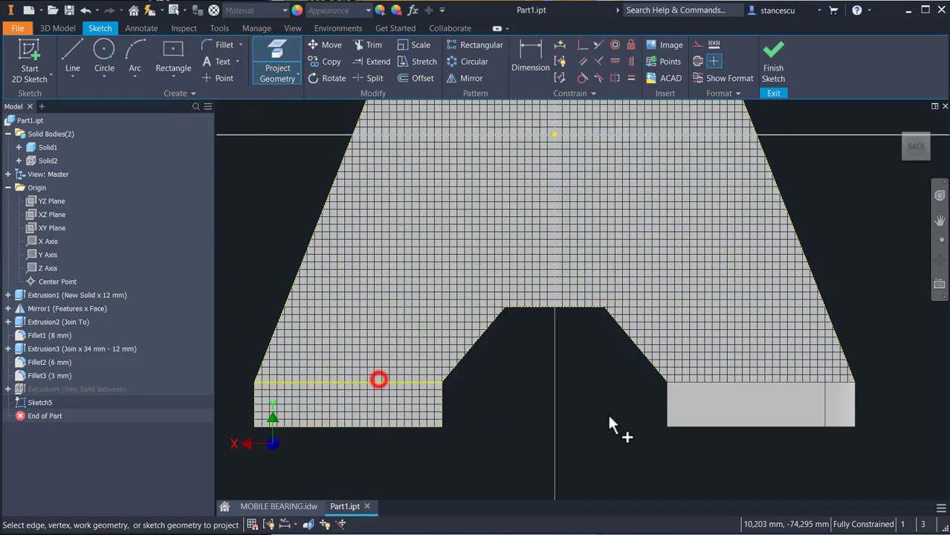
left_click(754, 384)
key("Escape")
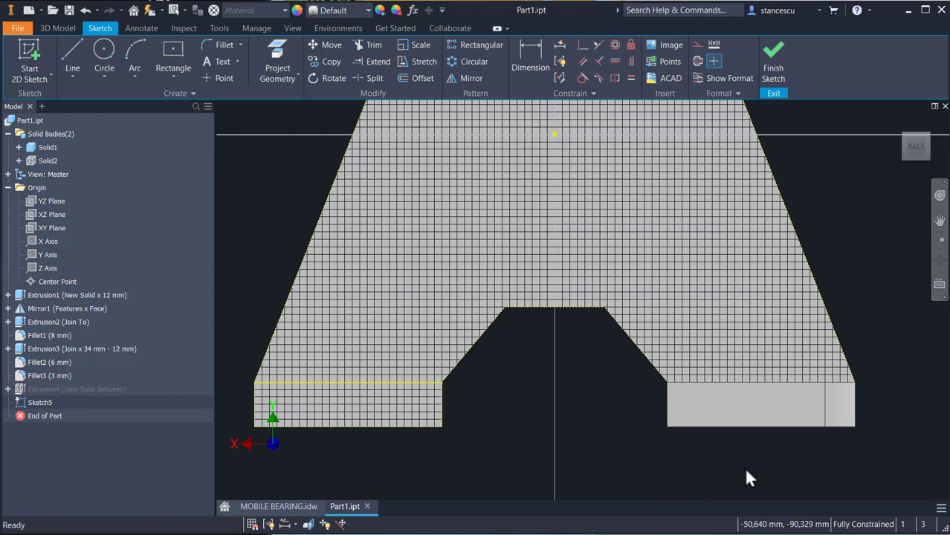
left_click_drag(745, 467, 686, 357)
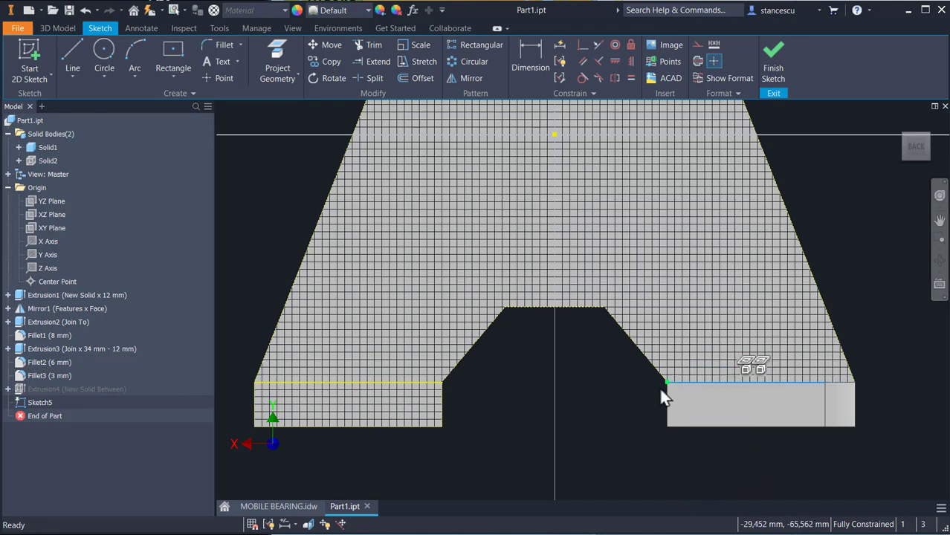
left_click(391, 386, "ctrl")
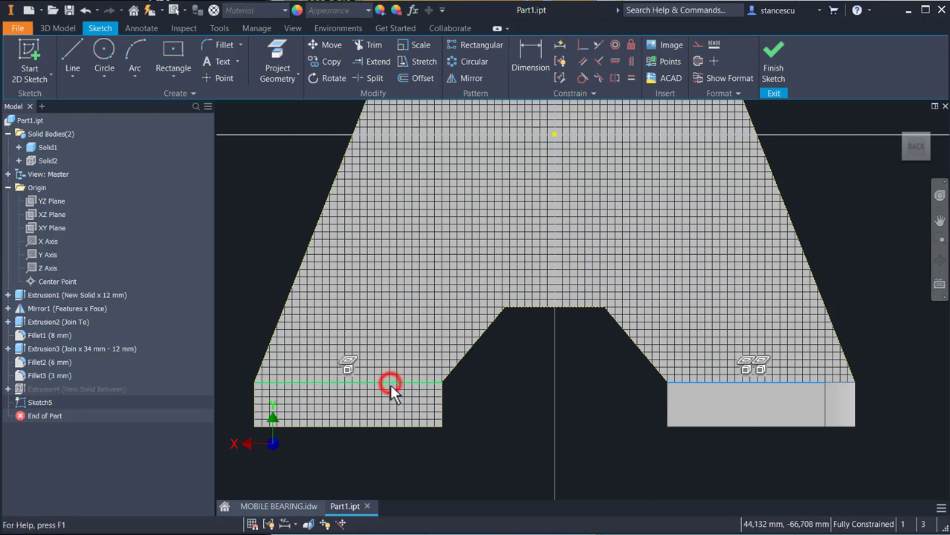
left_click(695, 44)
left_click(746, 444)
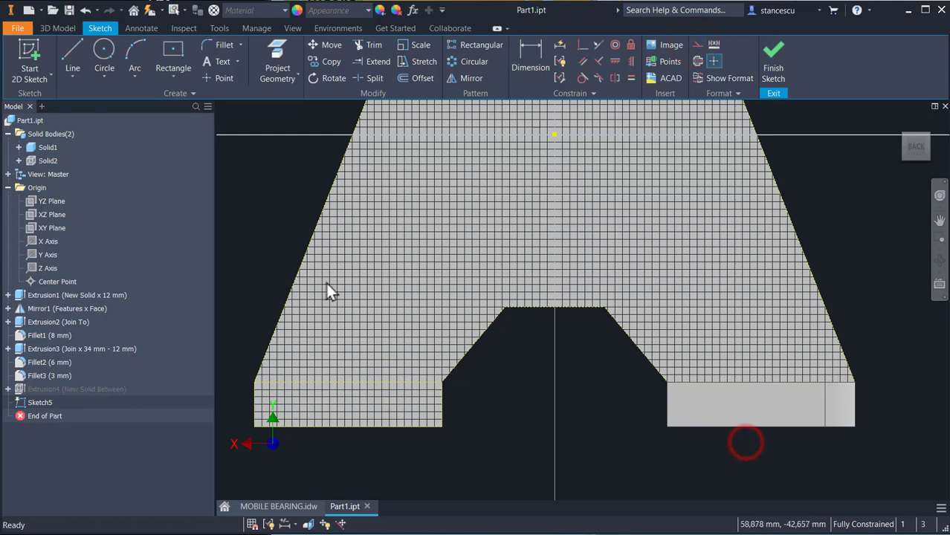
- Draw two connected sloping lines forming an inverted V above the cut-out, ending on the two feet's projected upper edges
left_click(71, 54)
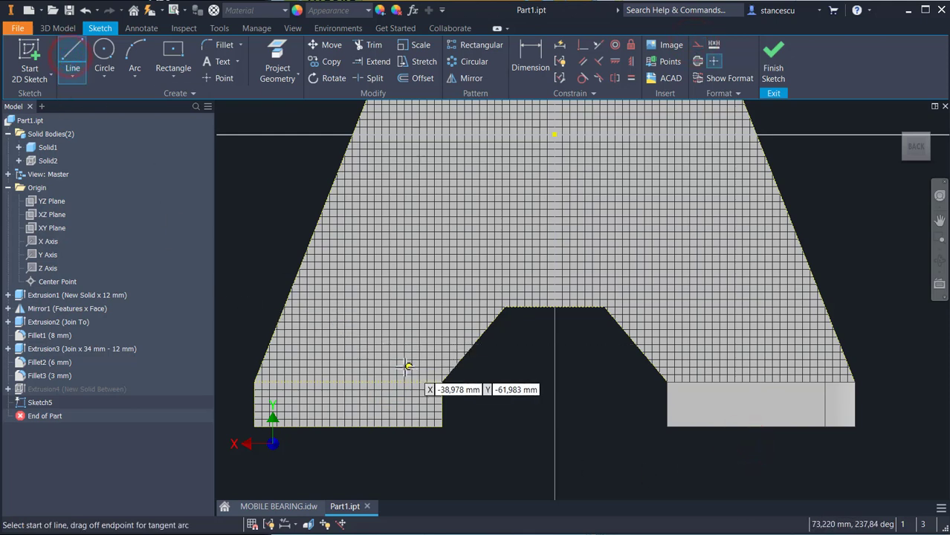
left_click(388, 383)
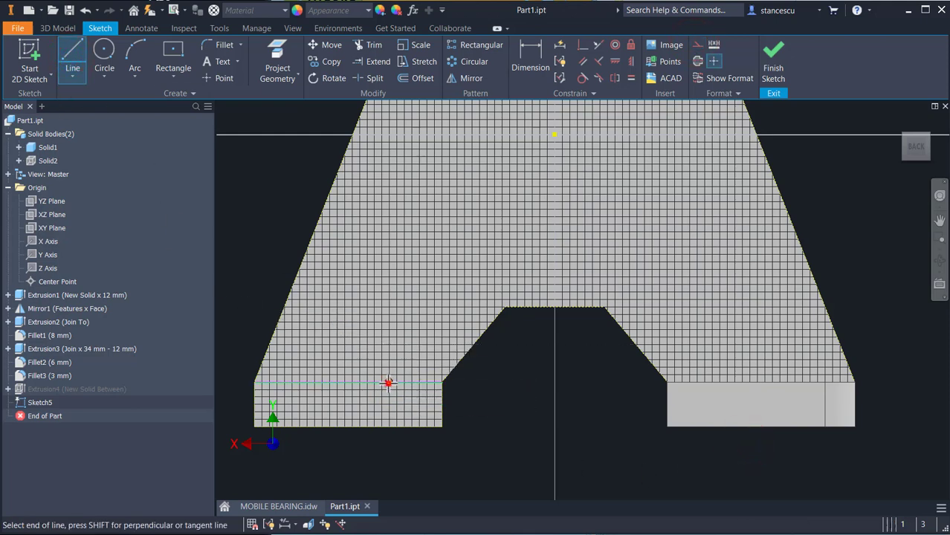
left_click(576, 172)
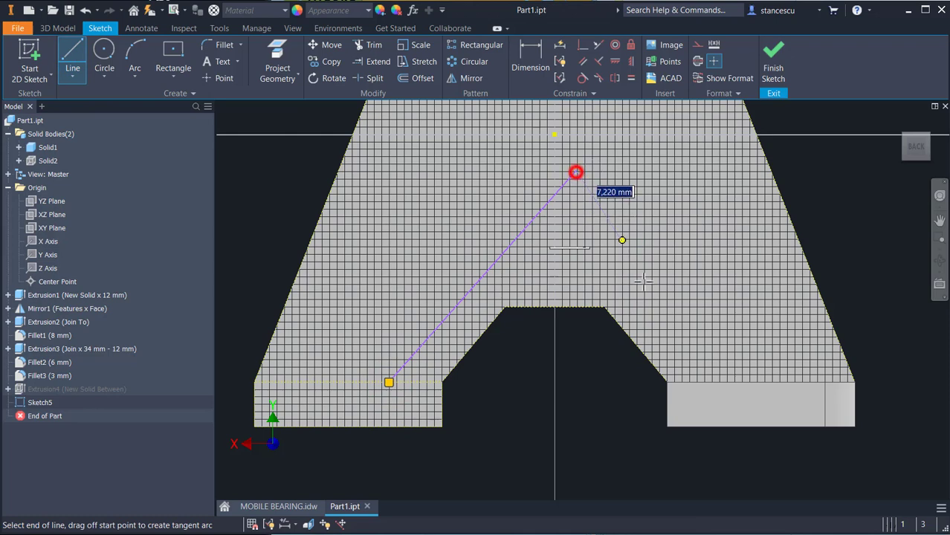
double_click(721, 384)
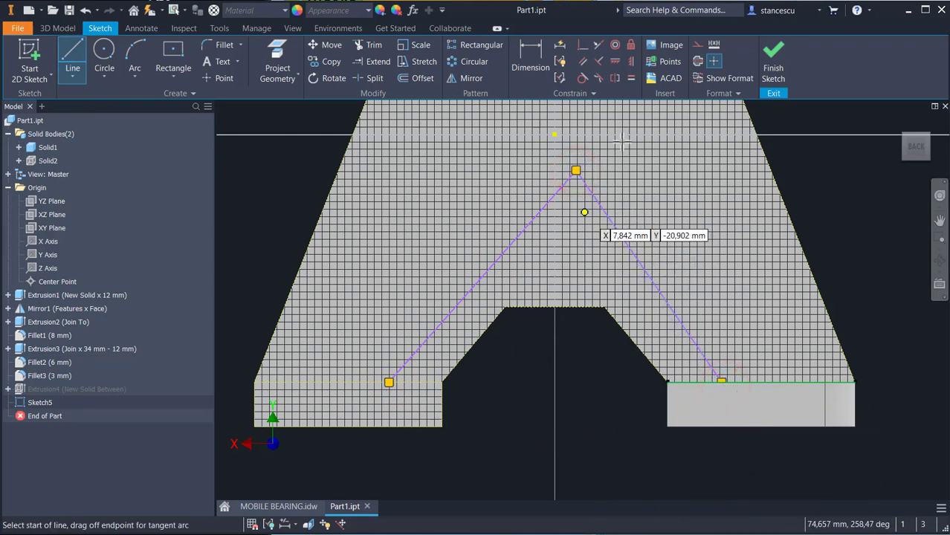
- Constrain each sloping line parallel to the neighbouring slanted edge of the cut-out
left_click(582, 61)
left_click(476, 283)
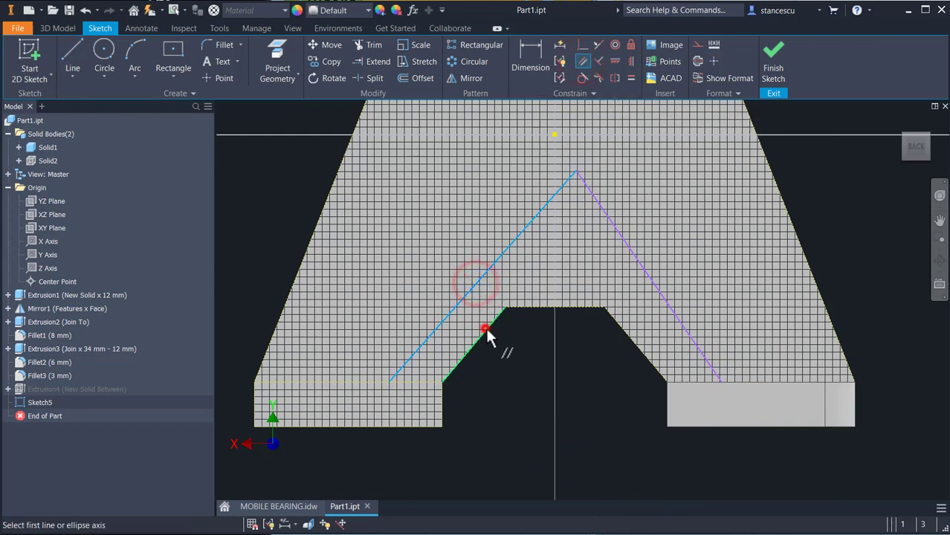
left_click(486, 328)
left_click(662, 292)
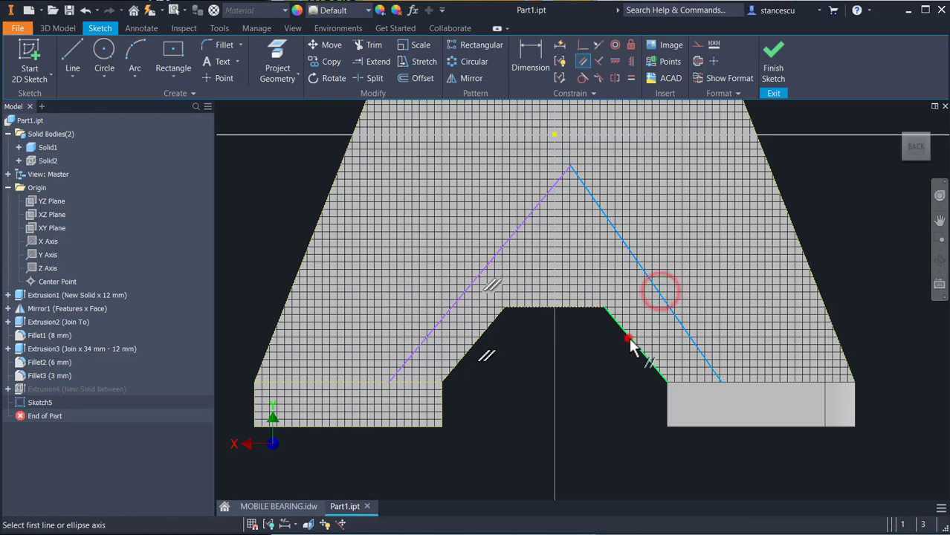
left_click(629, 338)
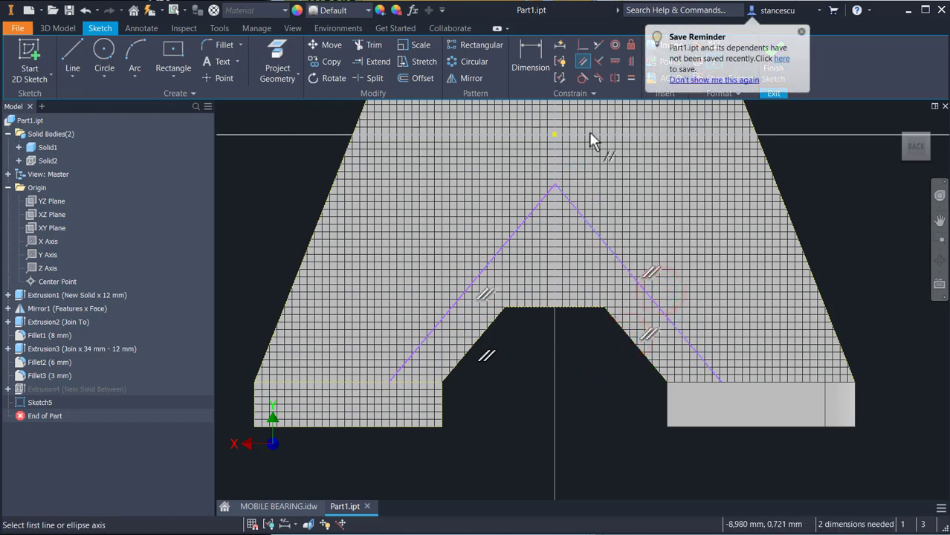
- Dimension the left sloping line 6 mm from the cut-out's left slanted edge
left_click(525, 55)
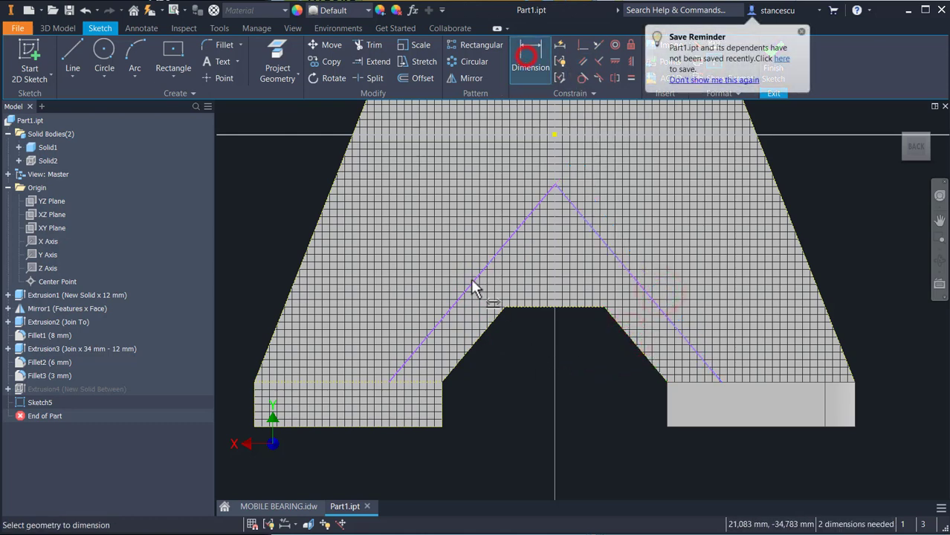
left_click(484, 325)
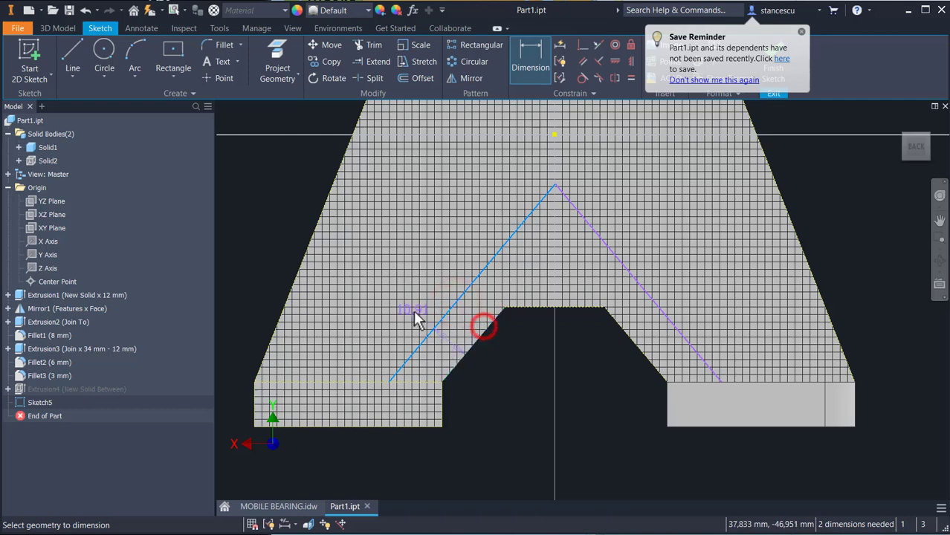
left_click(515, 374)
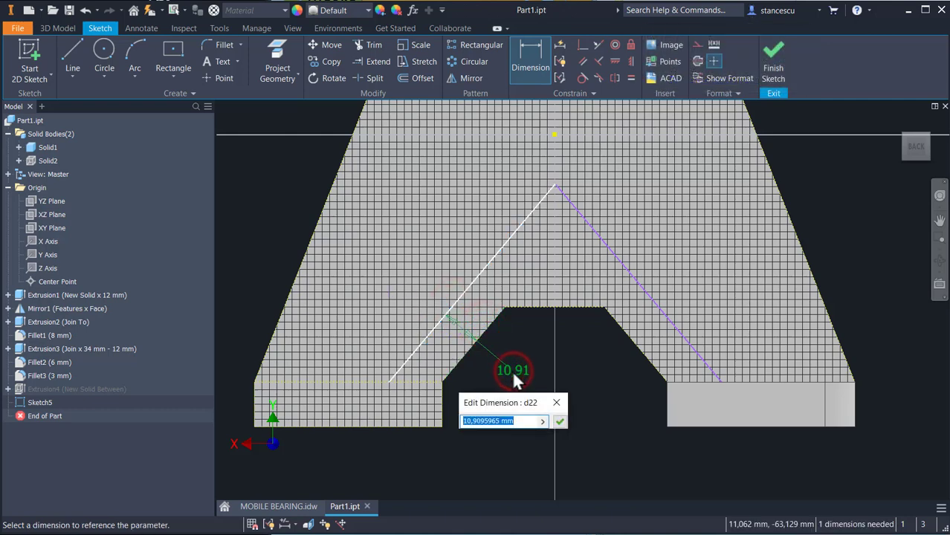
type("6")
key("Return")
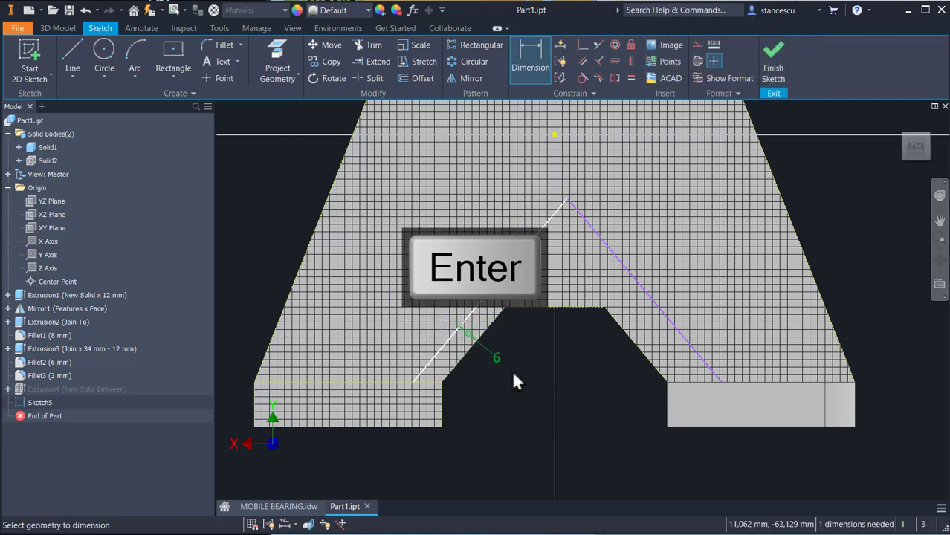
- Dimension the right sloping line 6 mm from the cut-out's right slanted edge
left_click(664, 316)
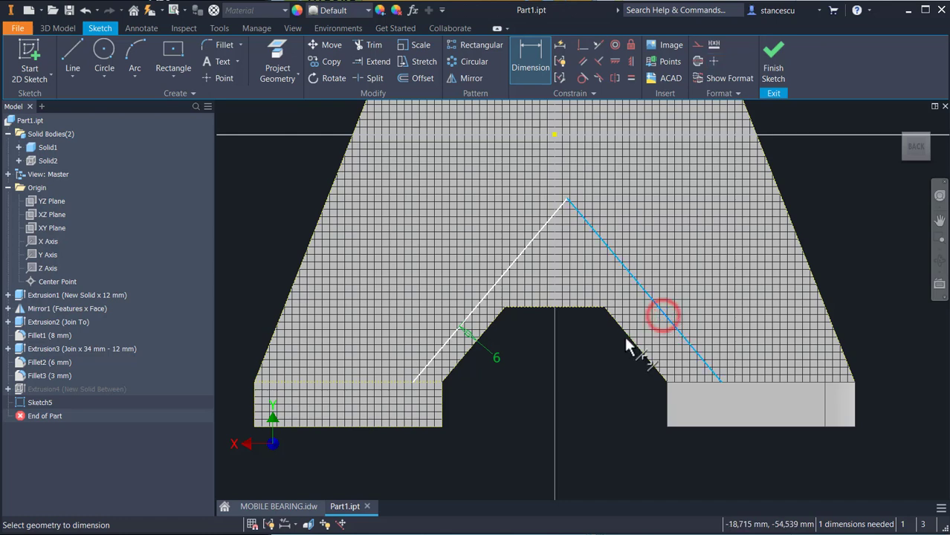
left_click(628, 335)
left_click(595, 356)
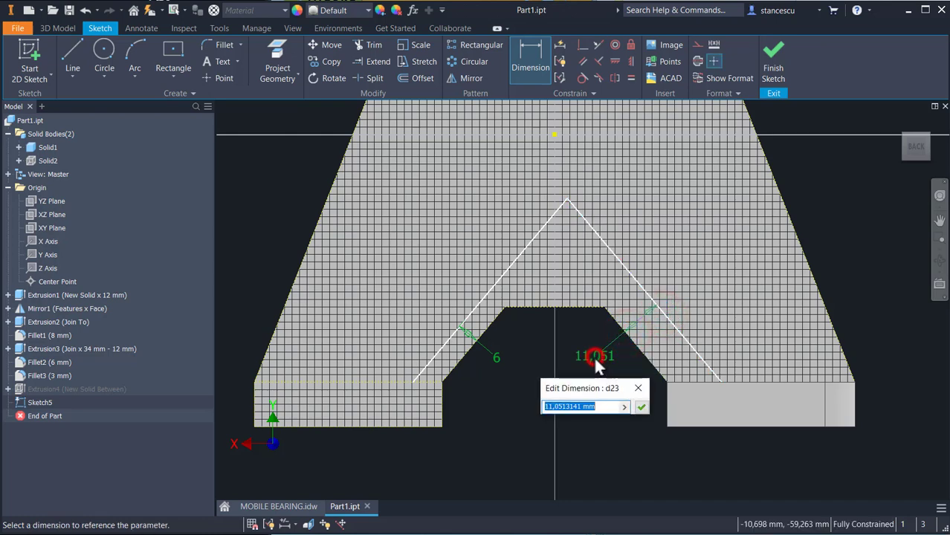
type("6")
key("Return")
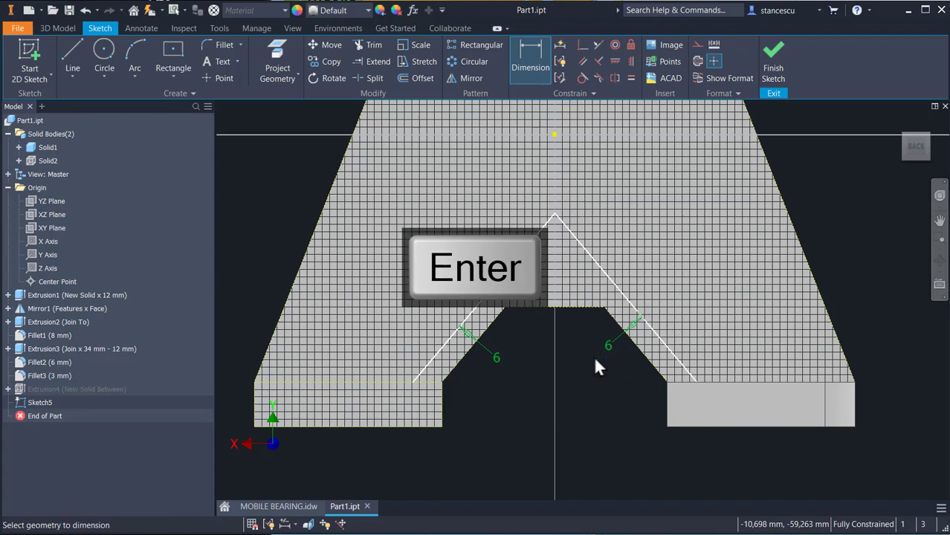
- Check the rib thickness dimensions and isometric views in the MOBILE BEARING.idw drawing, and return to Part1.ipt
left_click(308, 508)
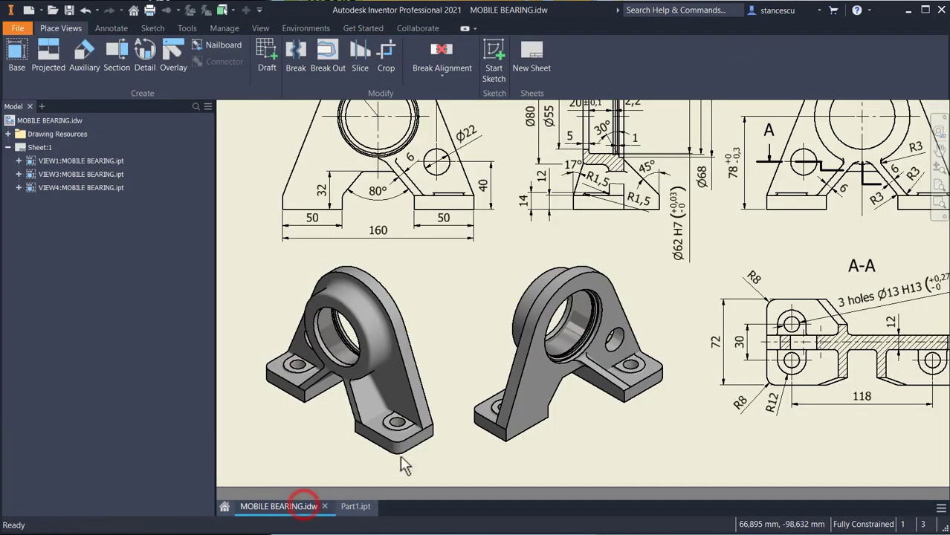
scroll(689, 261, "down", 2)
scroll(771, 305, "down", 2)
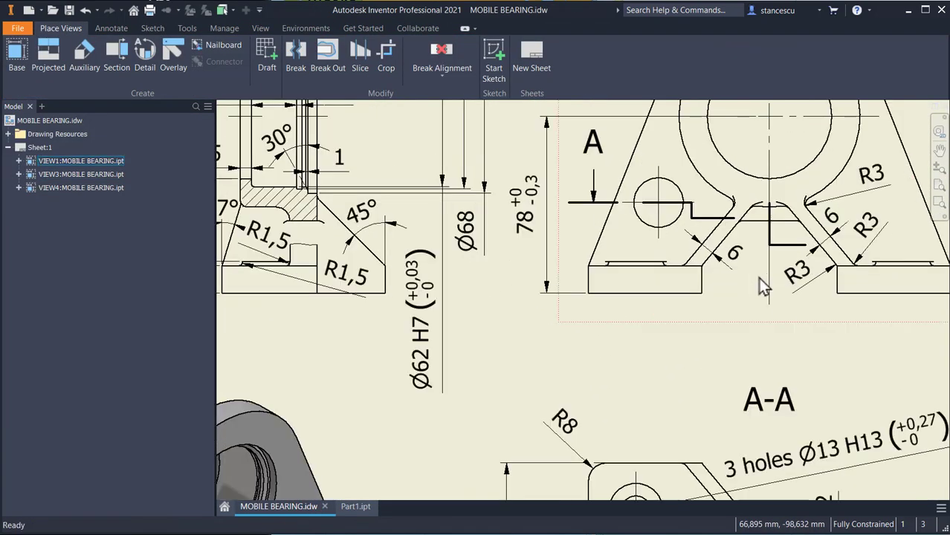
scroll(636, 334, "up", 2)
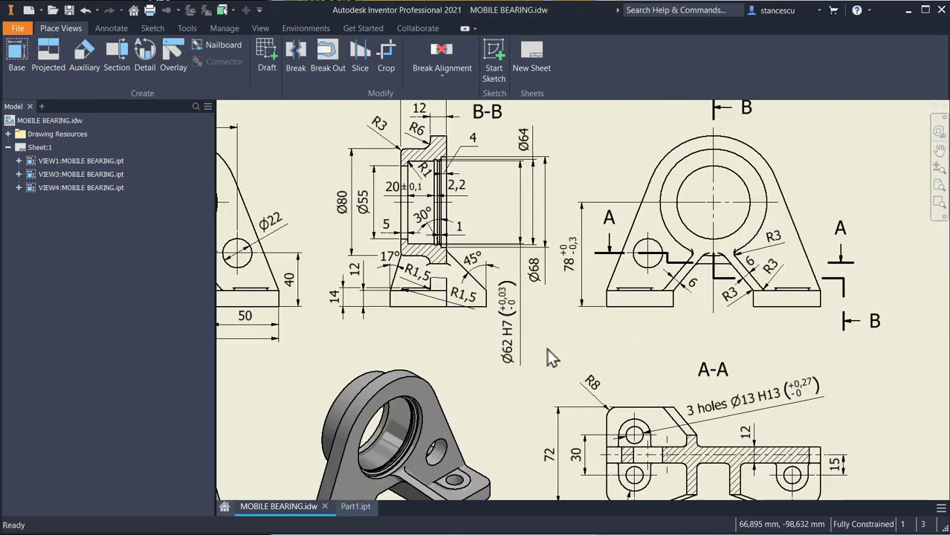
scroll(422, 257, "down", 3)
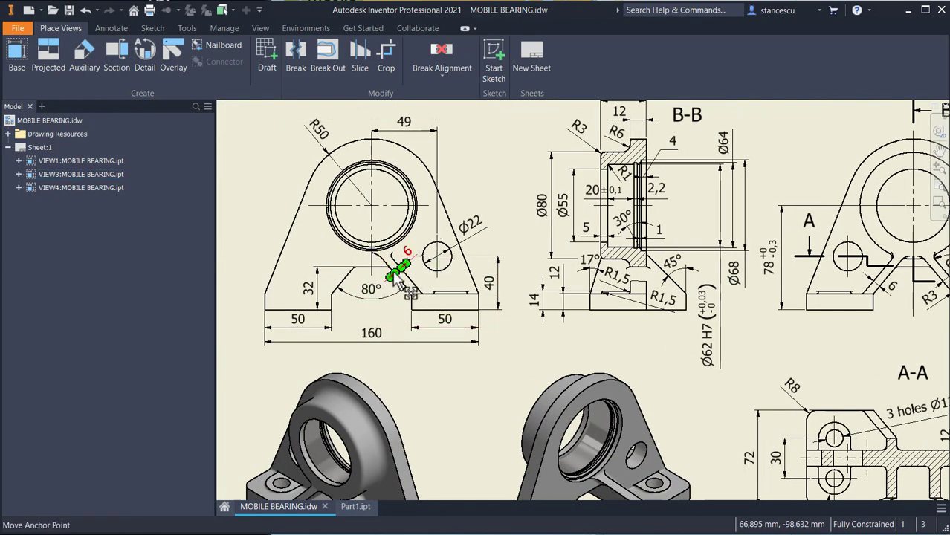
middle_click_drag(514, 352, 457, 287)
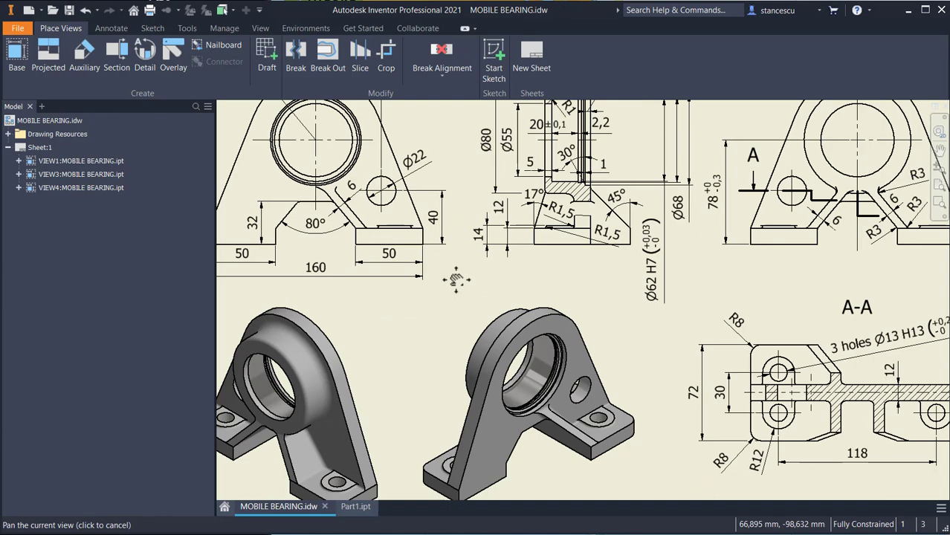
left_click(356, 508)
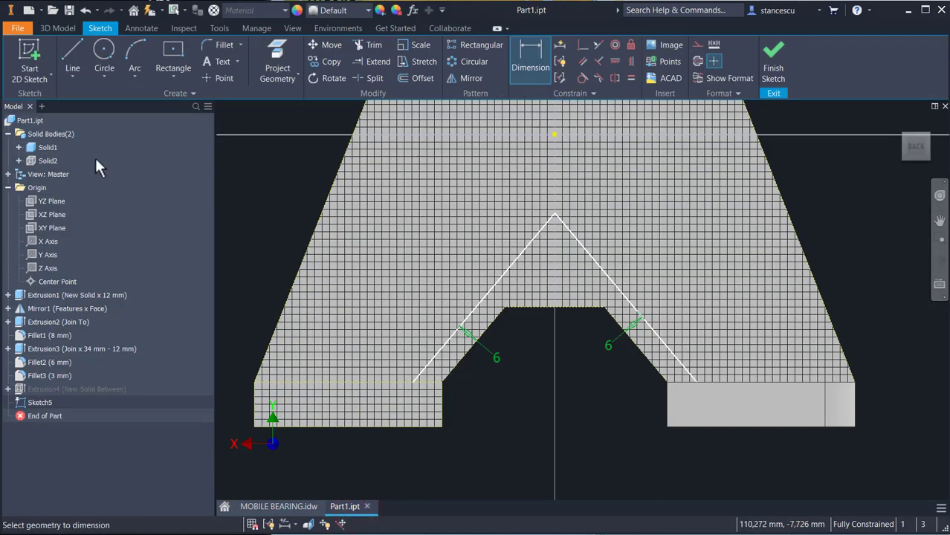
- Draw lines closing both rib legs, running from the left sloping line's foot along the cut-out's slanted edges through a centreline apex to the right foot
left_click(68, 53)
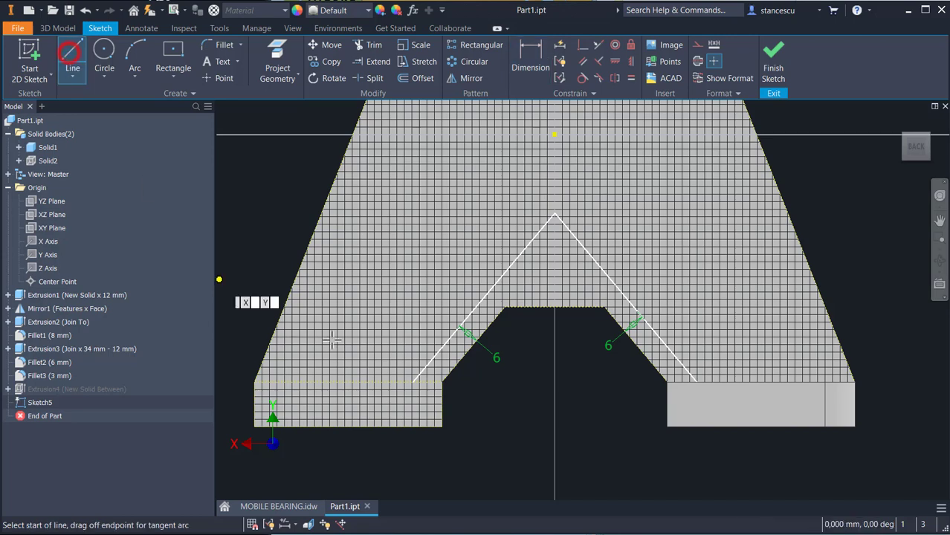
left_click(412, 383)
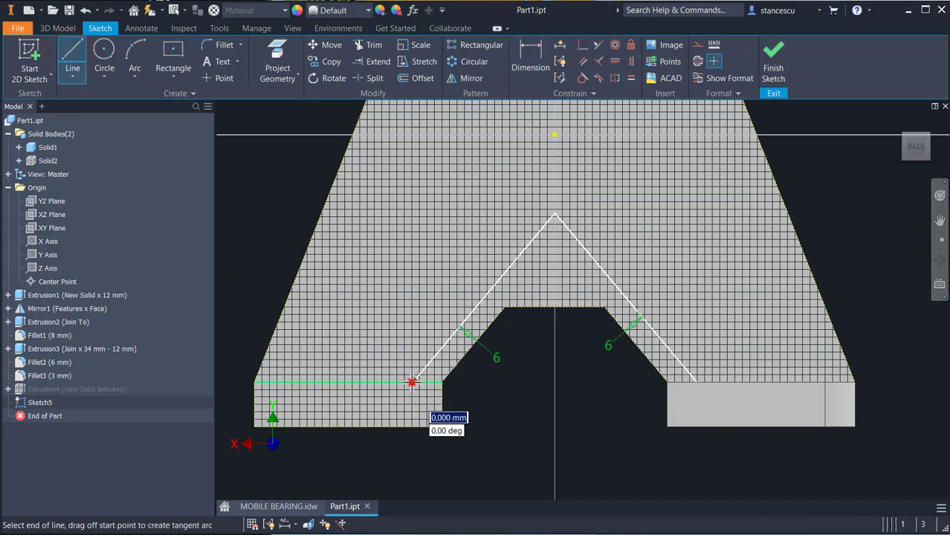
left_click(413, 382)
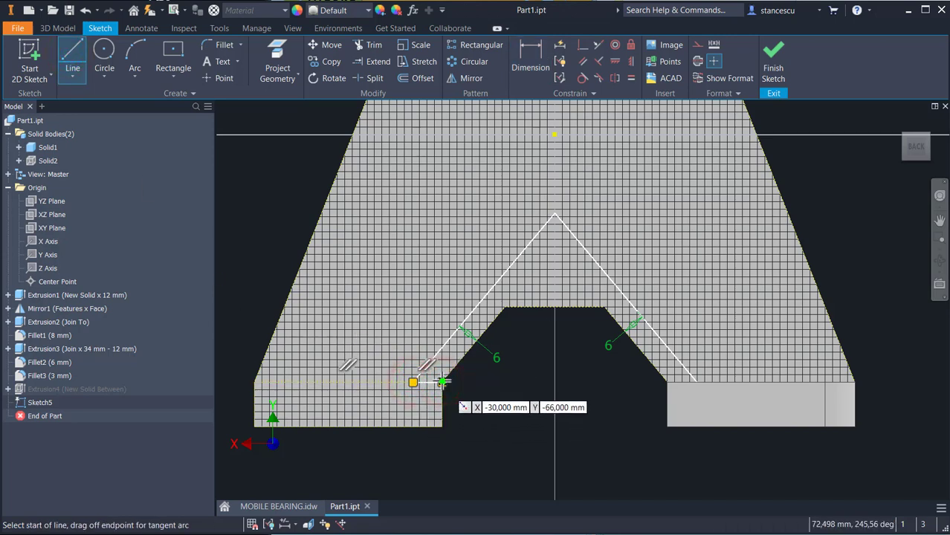
left_click(442, 382)
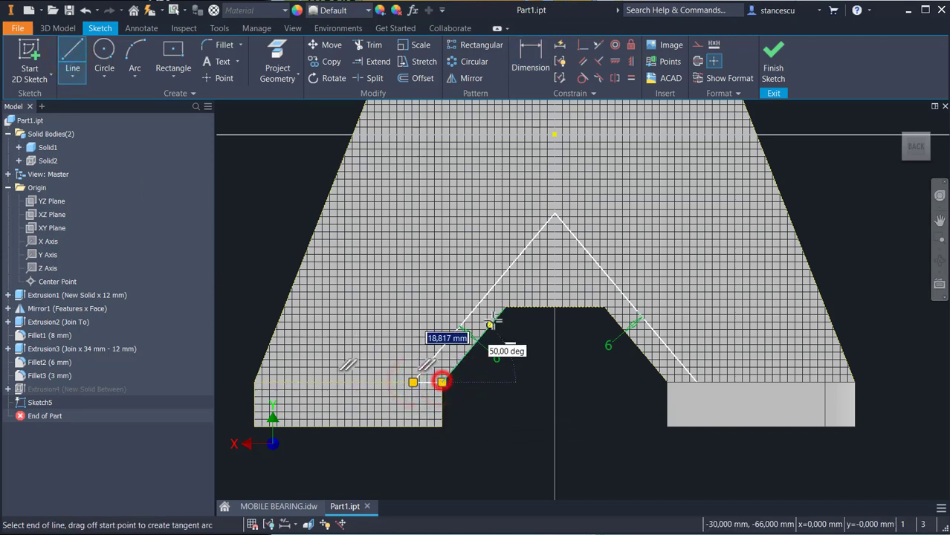
left_click(555, 249)
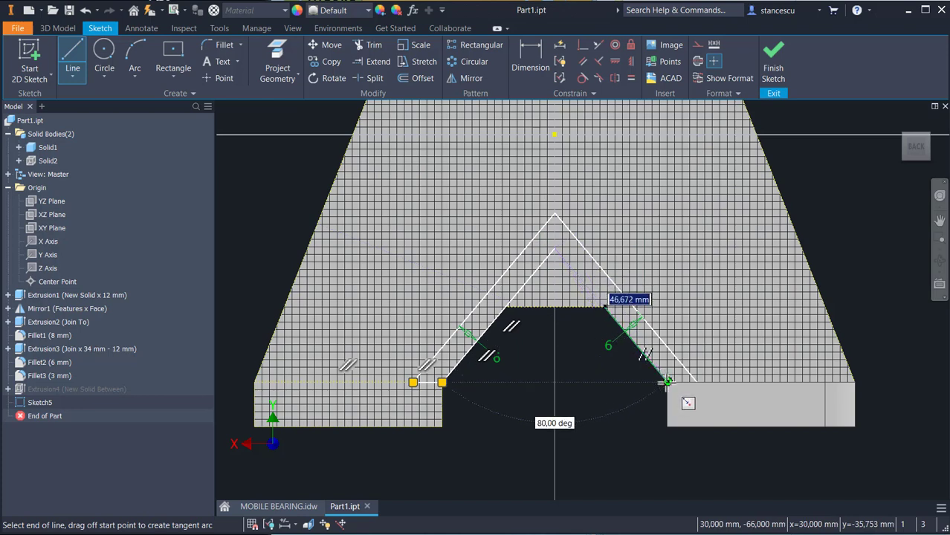
left_click(694, 382)
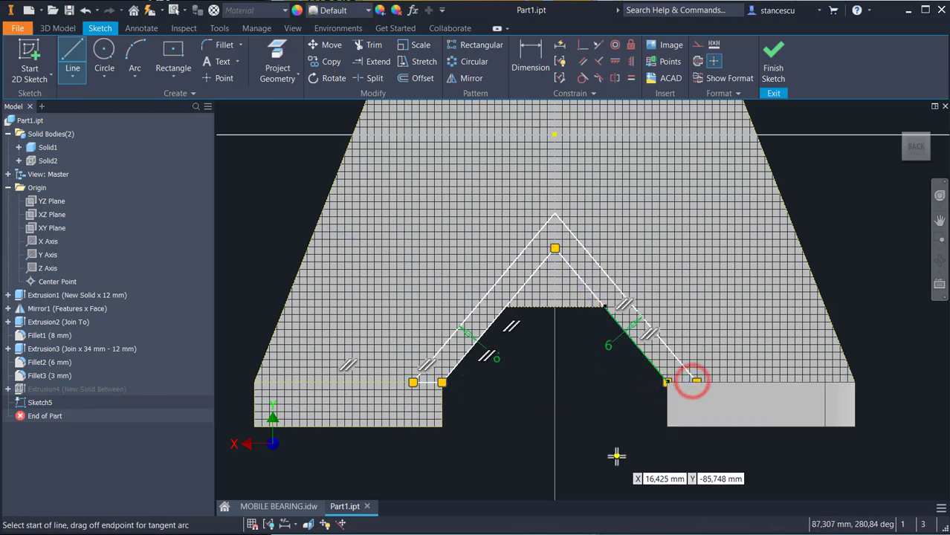
key("Escape")
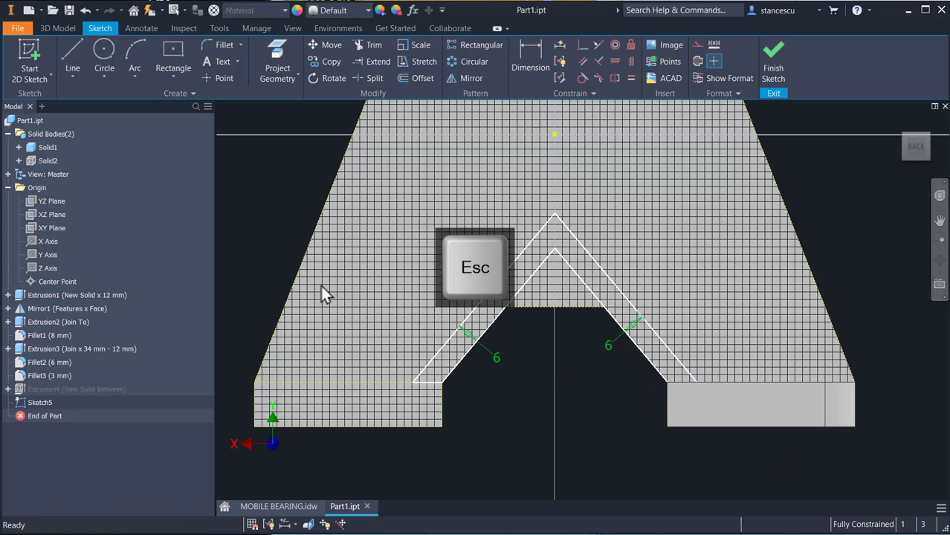
- Draw a vertical line joining the outer and inner apexes to split the rib profile into two halves
left_click(69, 59)
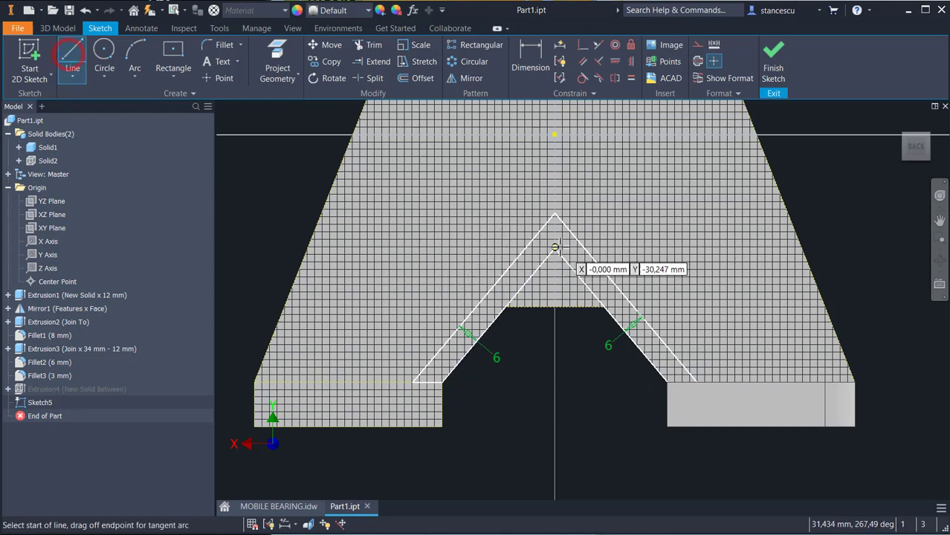
left_click(555, 215)
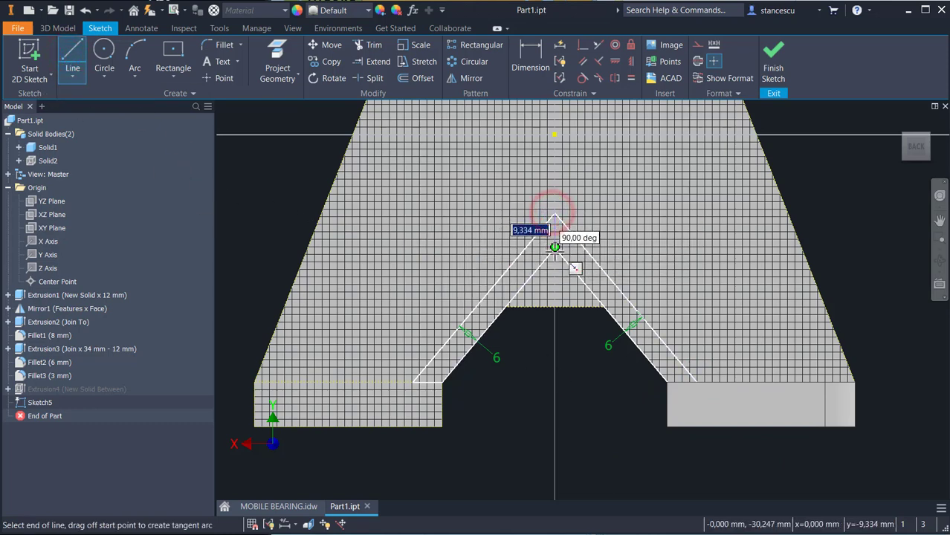
left_click(555, 247)
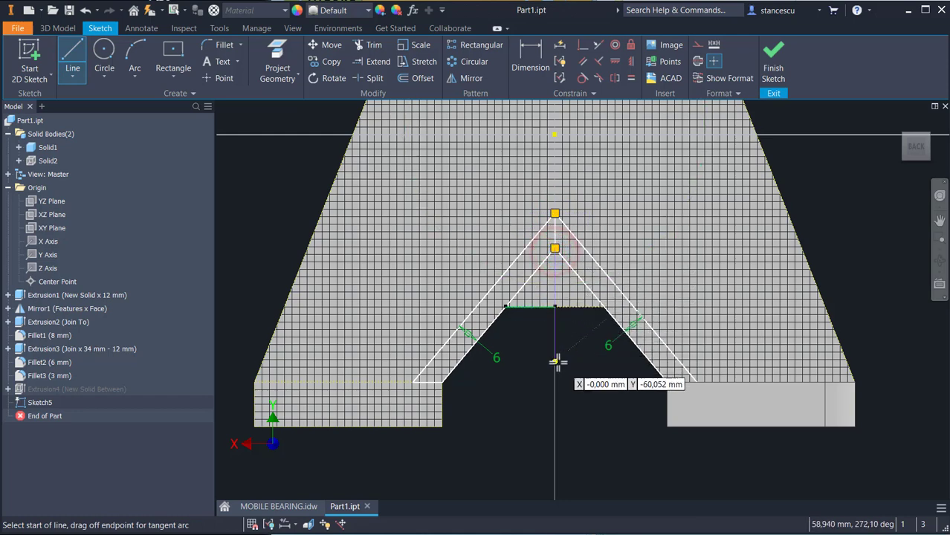
key("Escape")
key("Escape")
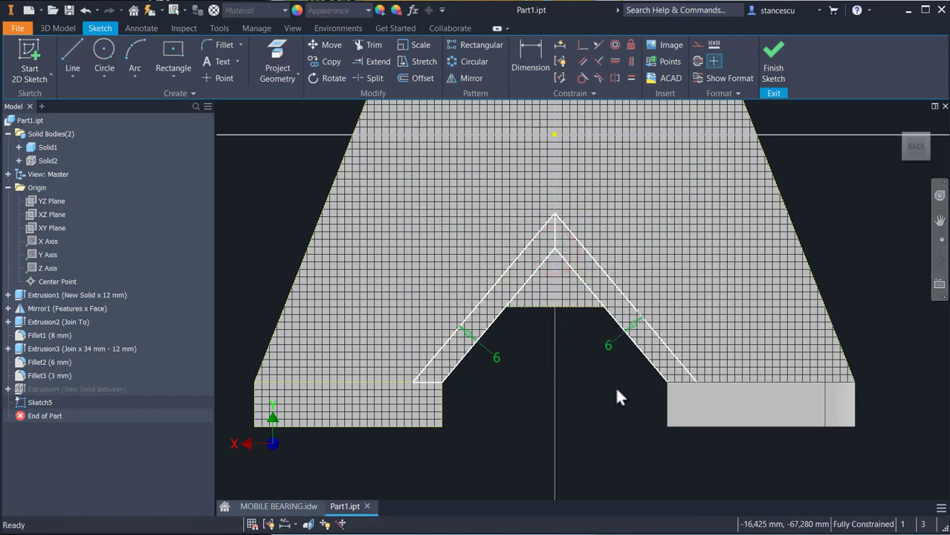
- Turn on slice graphics, make the hidden Solid2 body visible, and finish the rib sketch
key("F7")
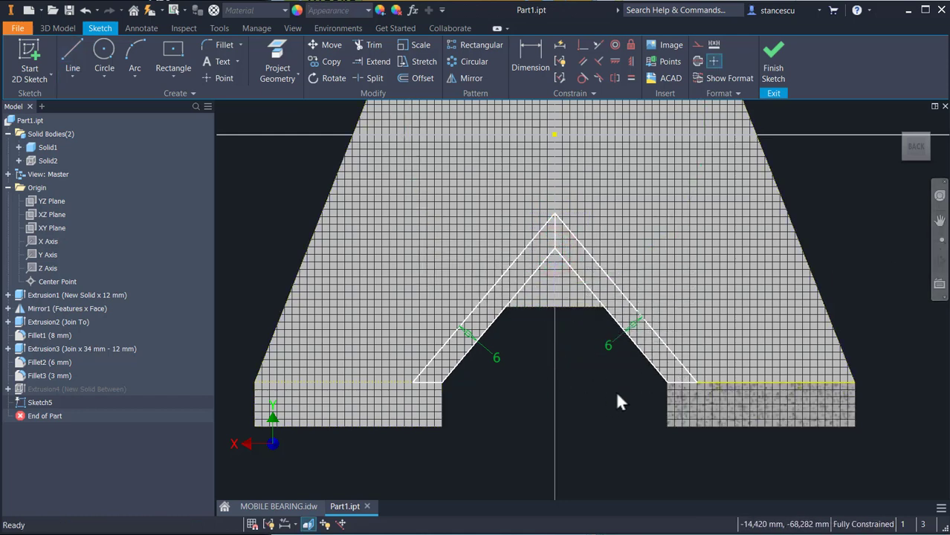
middle_click_drag(612, 429, 553, 425, "shift")
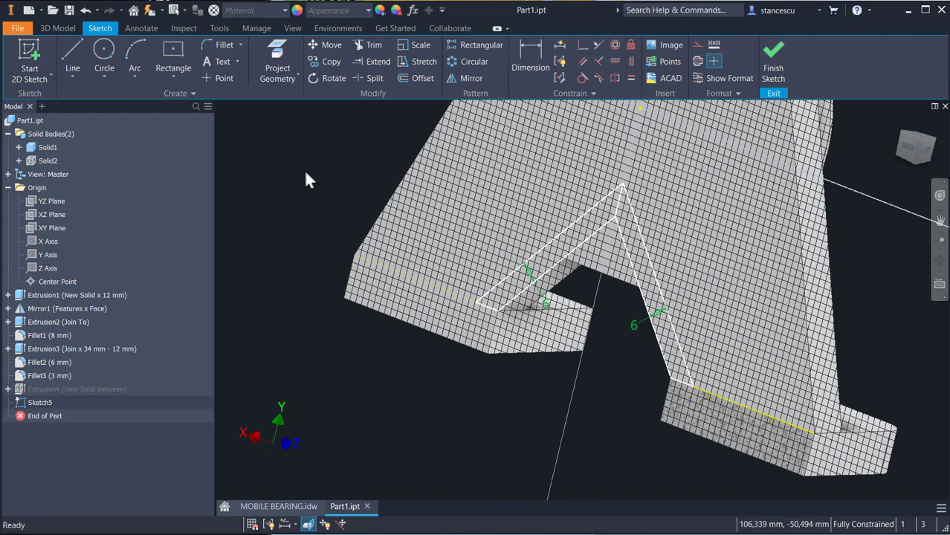
right_click(31, 162)
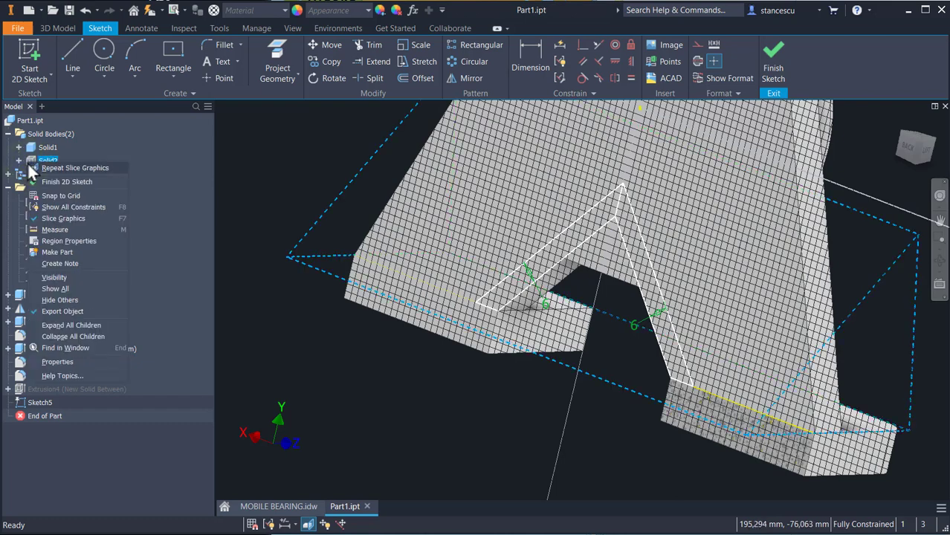
left_click(72, 276)
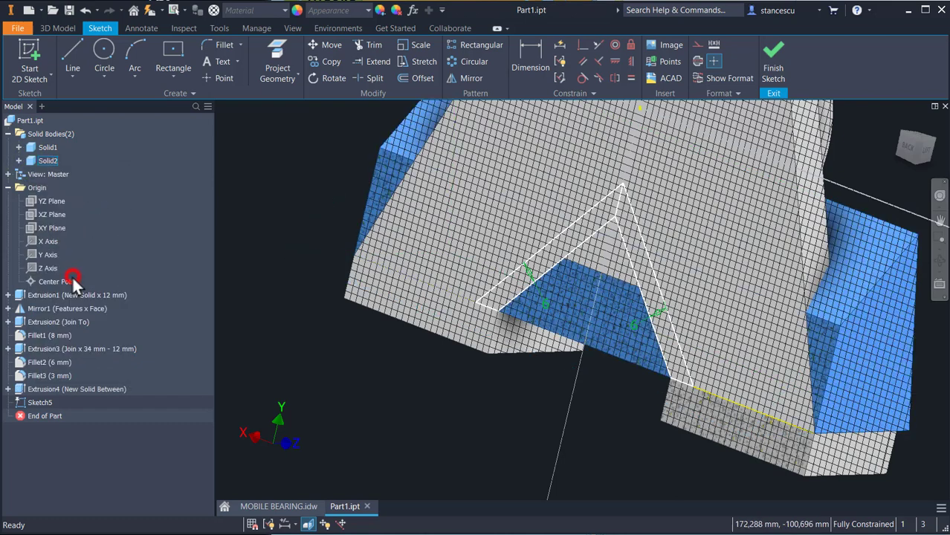
left_click(776, 67)
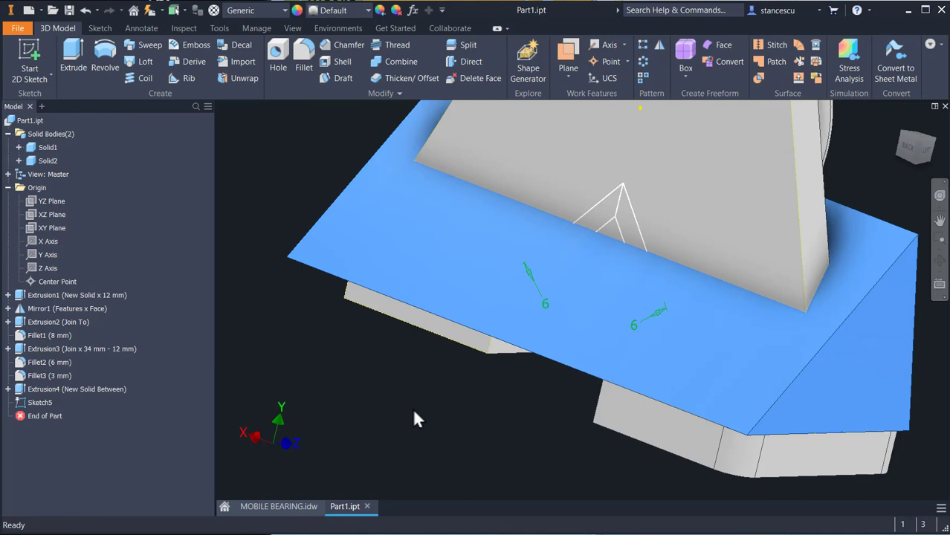
- Start an extrusion using the right half of the rib profile as its only profile
middle_click_drag(438, 416, 399, 419, "shift")
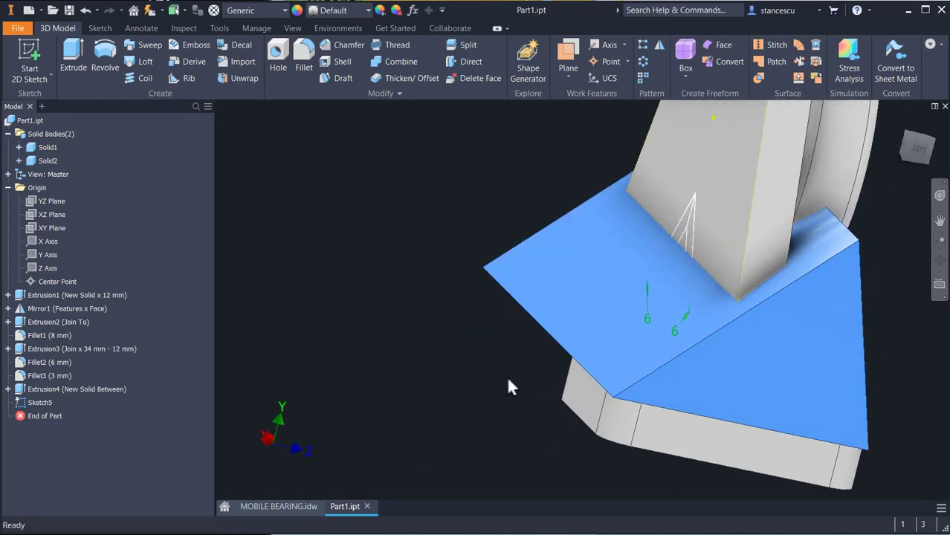
middle_click_drag(600, 407, 652, 391, "shift")
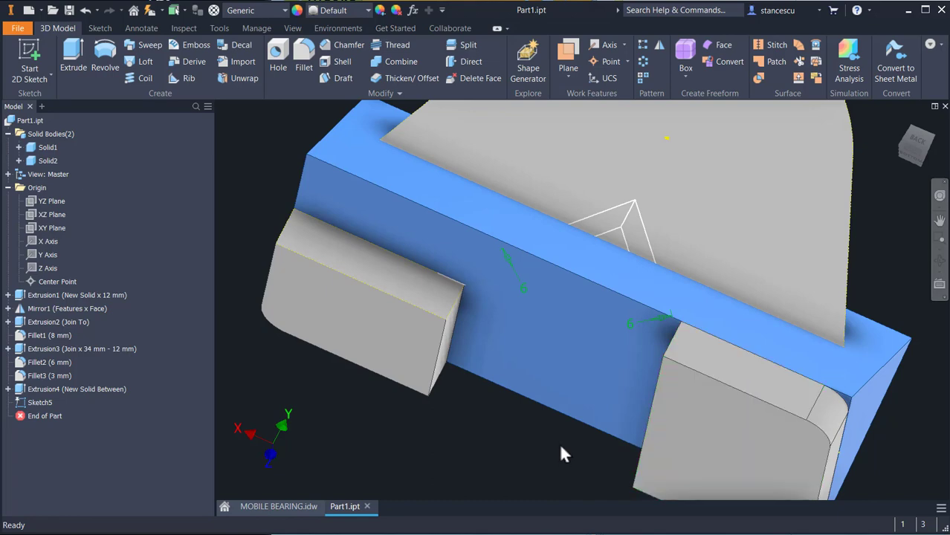
mouse_move(559, 445)
middle_mouse_down("shift")
mouse_move(415, 454)
mouse_move(548, 460)
middle_mouse_up("shift")
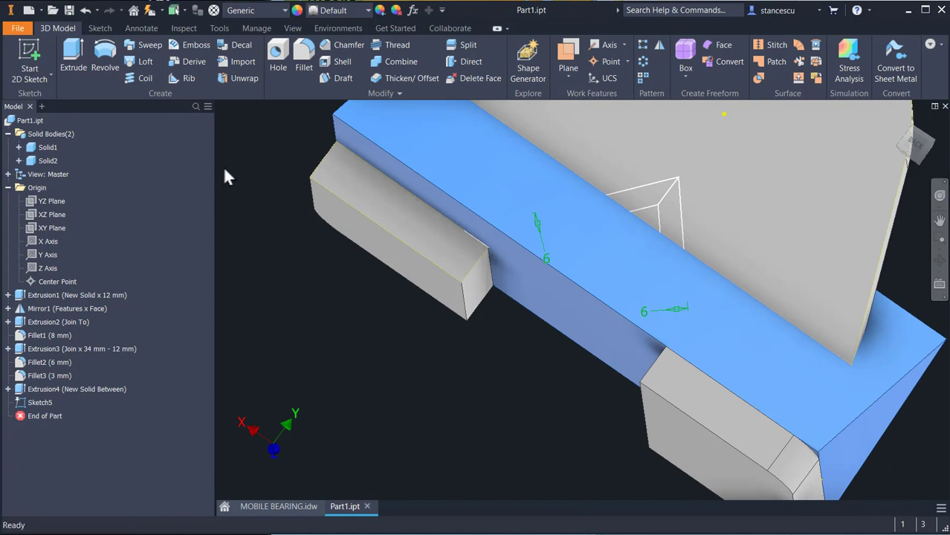
left_click(74, 52)
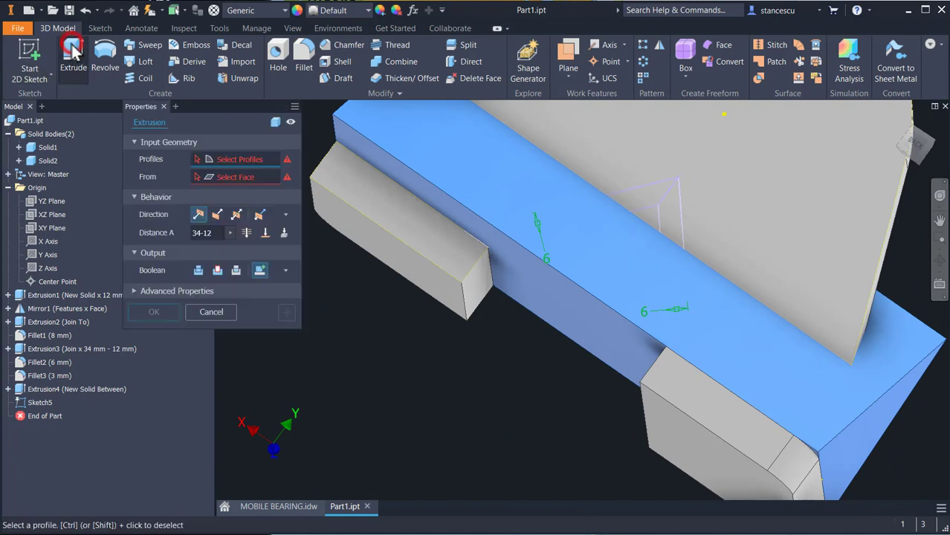
left_click(678, 238)
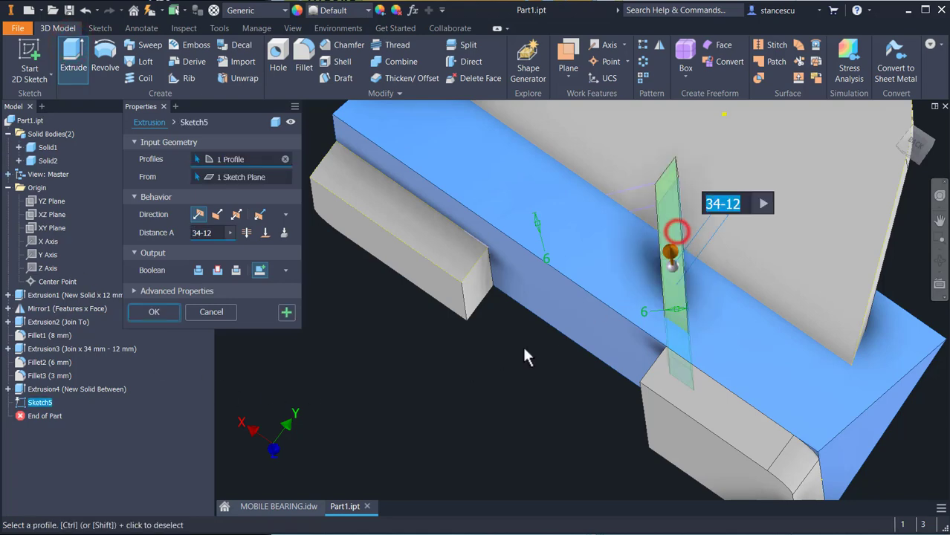
middle_click_drag(518, 344, 467, 360, "shift")
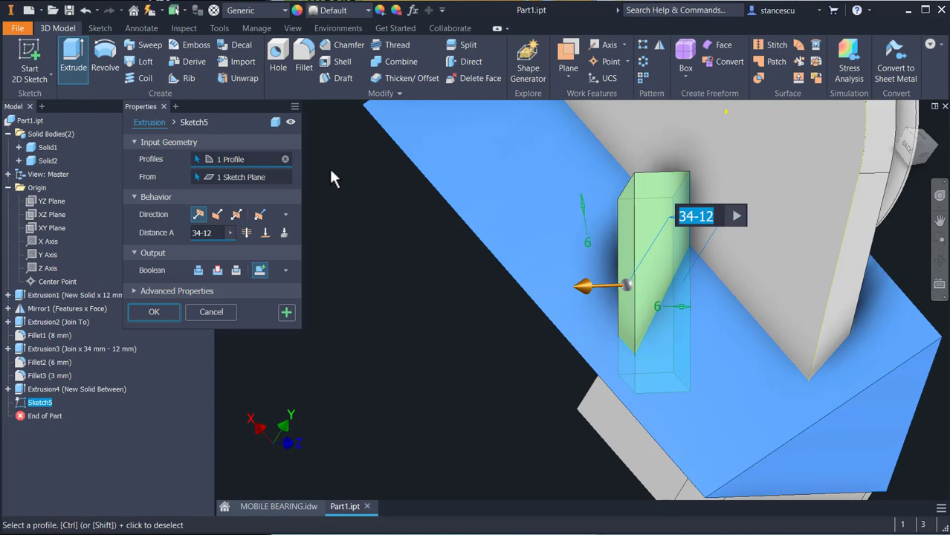
- Set the extrusion's Boolean operation to Intersect, with only Solid2 as the participating solid
left_click(236, 272)
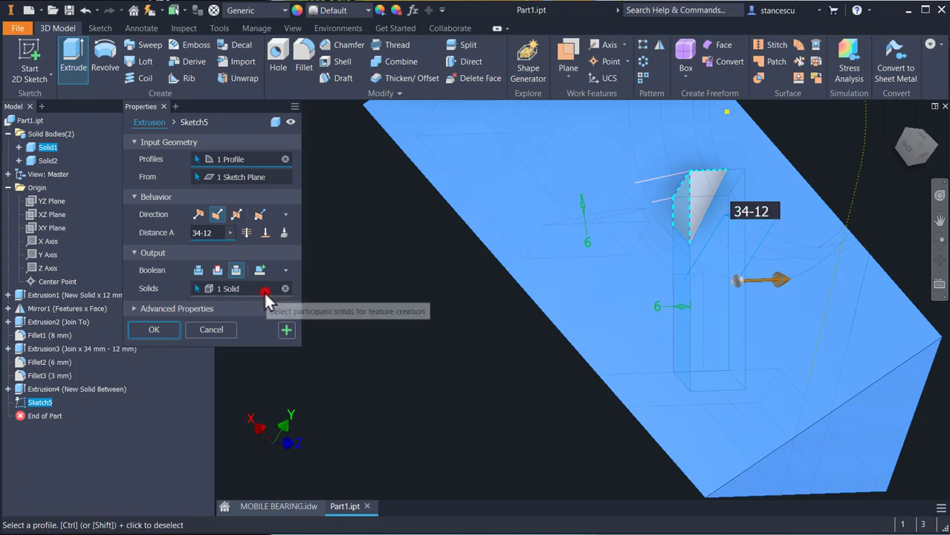
left_click(263, 291)
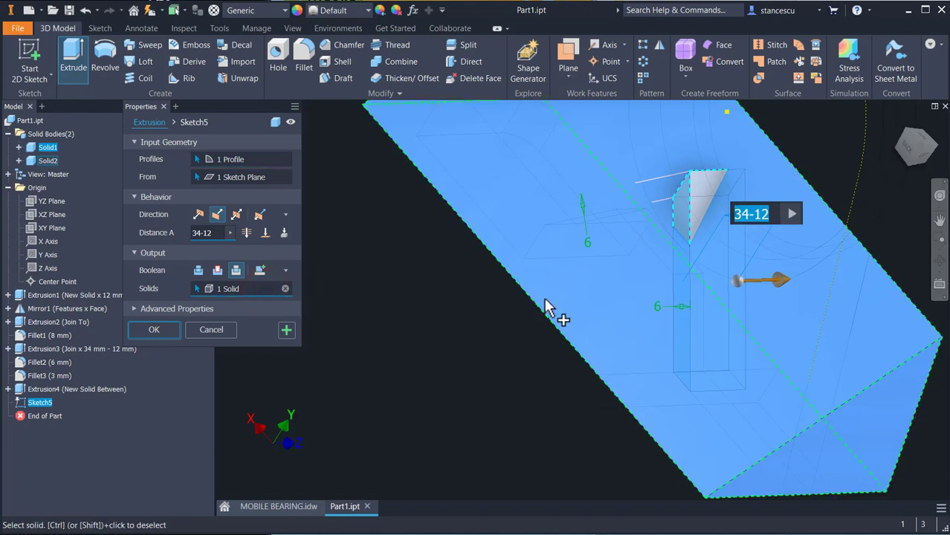
left_click(545, 302)
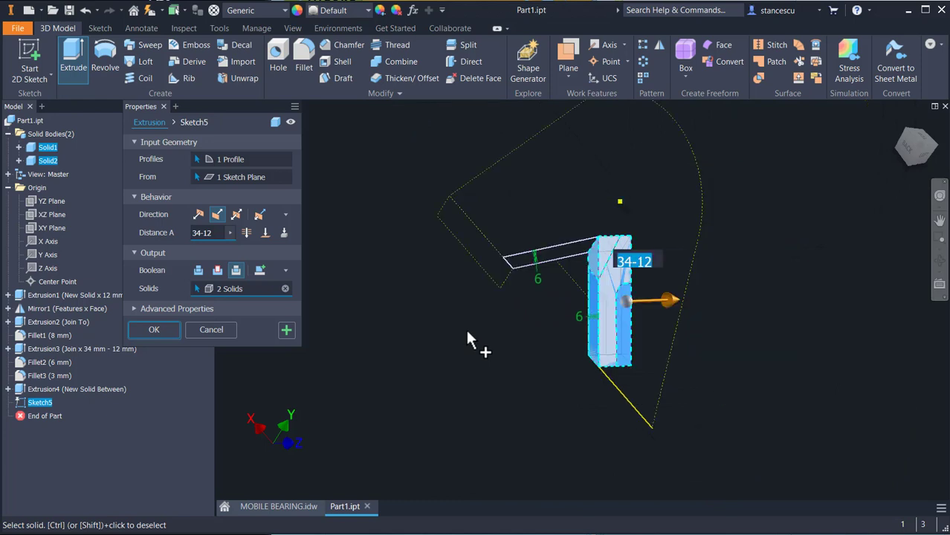
left_click(284, 290)
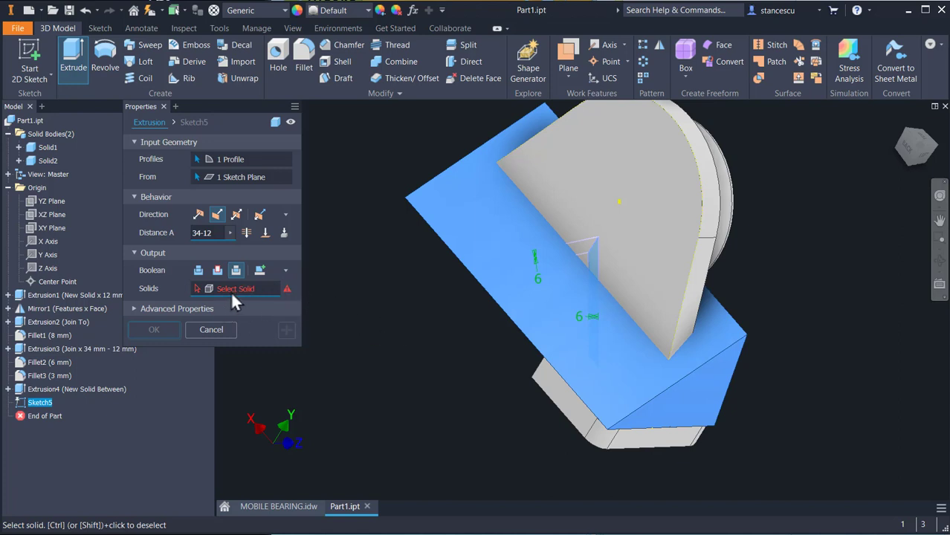
left_click(198, 288)
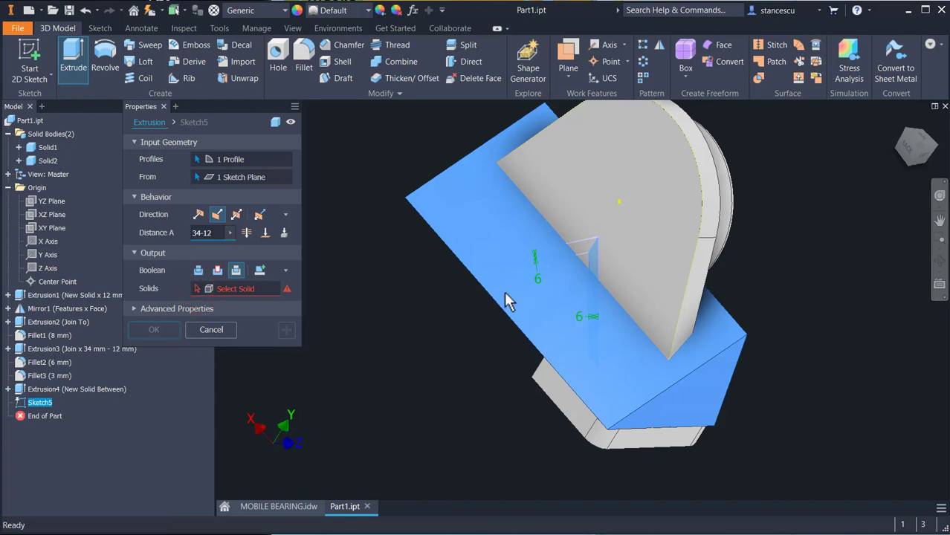
left_click(433, 183)
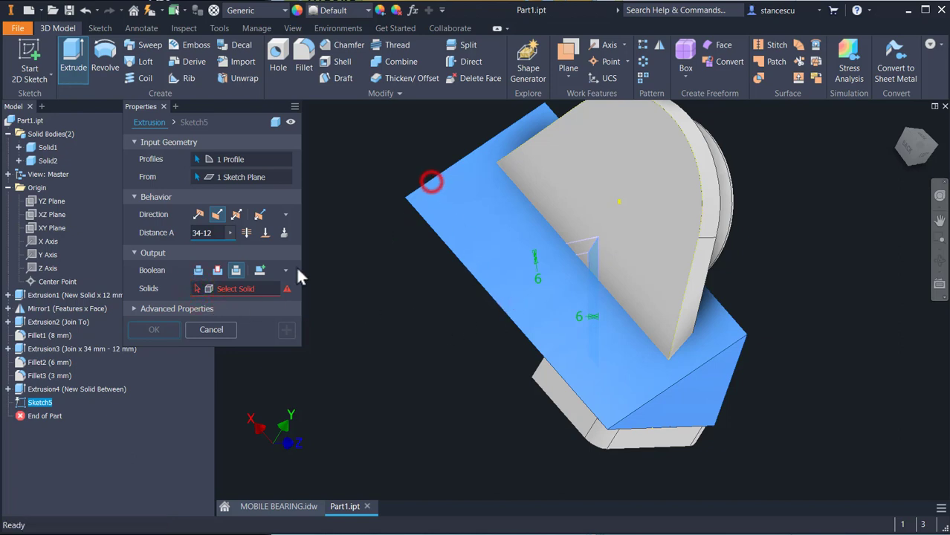
left_click(231, 289)
left_click(438, 179)
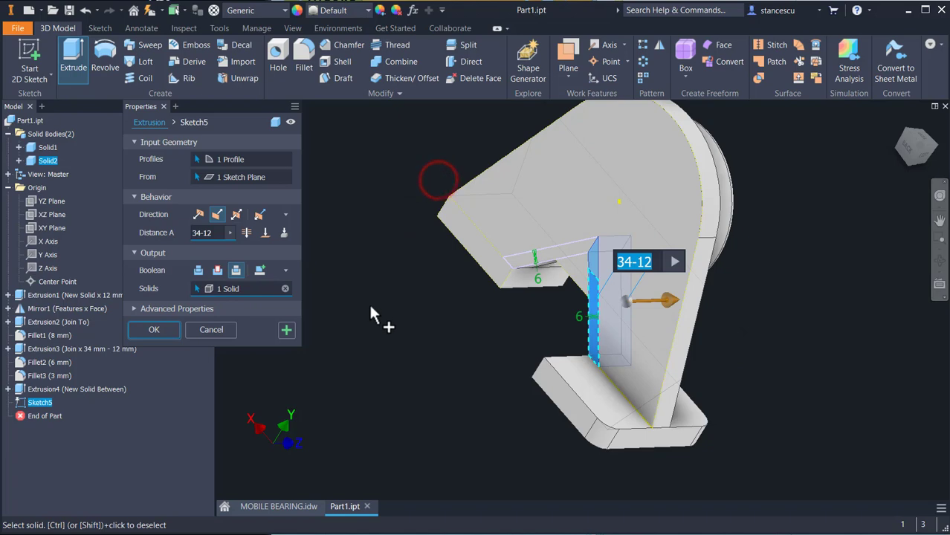
- Make the intersecting extrusion symmetric and through all, and complete it
mouse_move(417, 369)
middle_mouse_down("shift")
mouse_move(322, 350)
mouse_move(405, 355)
middle_mouse_up("shift")
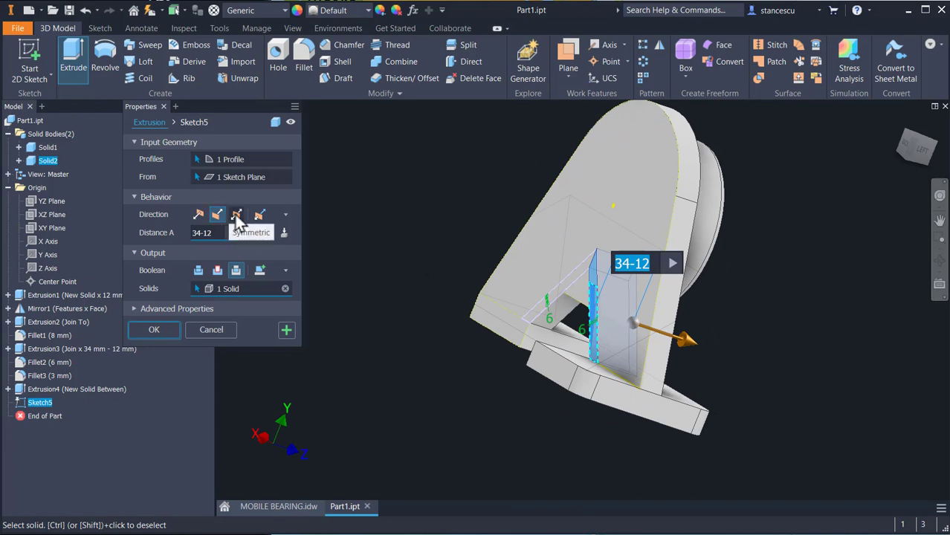
left_click(236, 215)
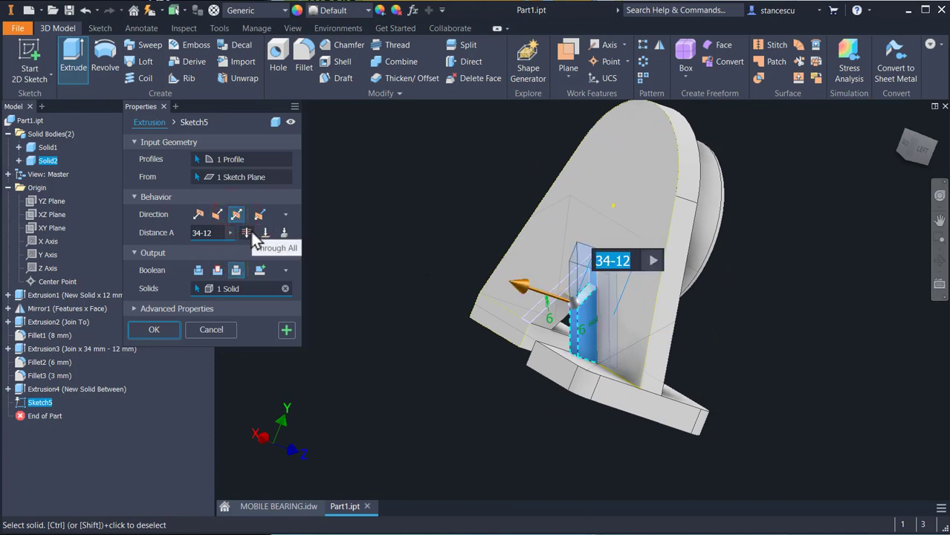
left_click(247, 232)
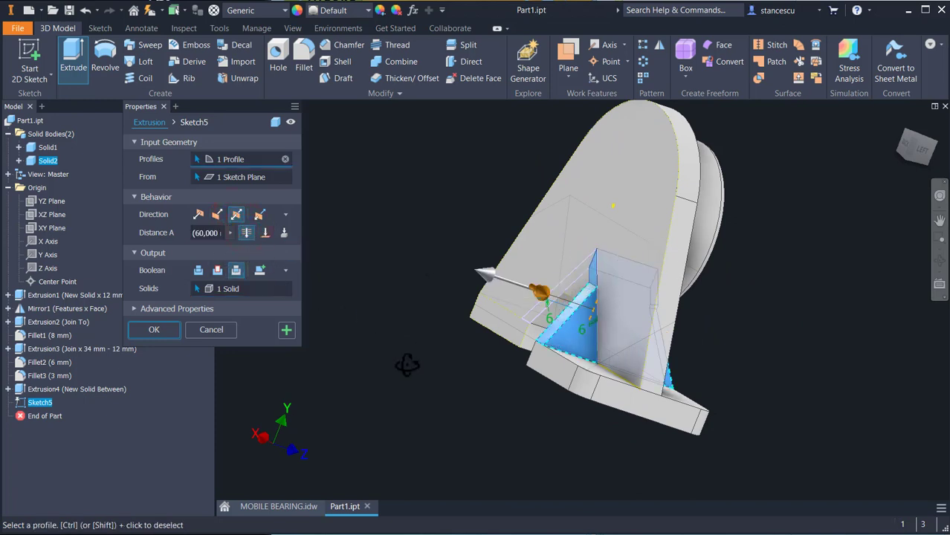
middle_click_drag(405, 366, 371, 375, "shift")
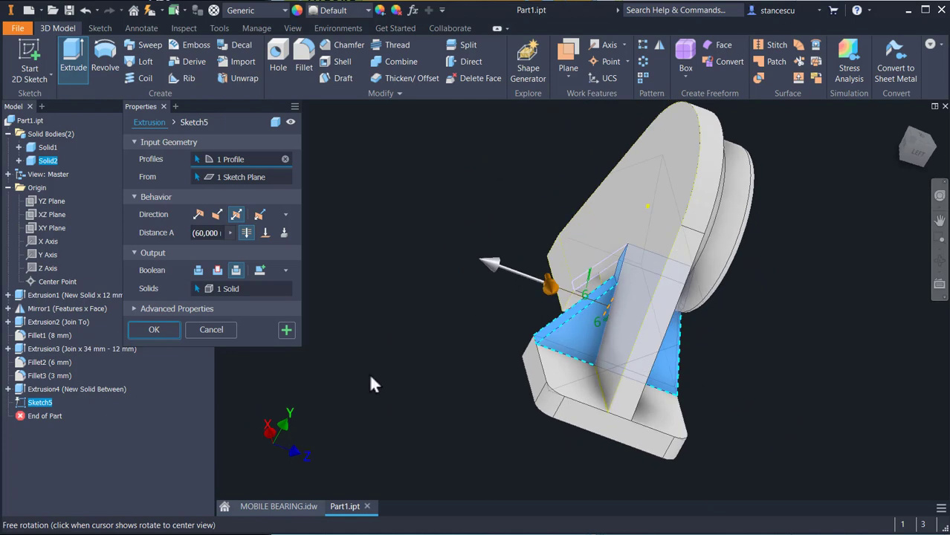
left_click(154, 330)
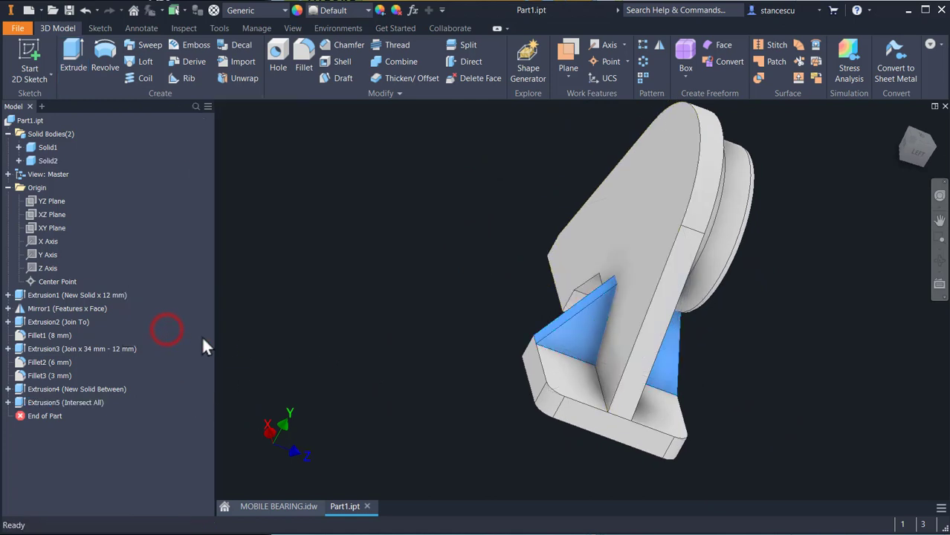
middle_click_drag(414, 372, 467, 399, "shift")
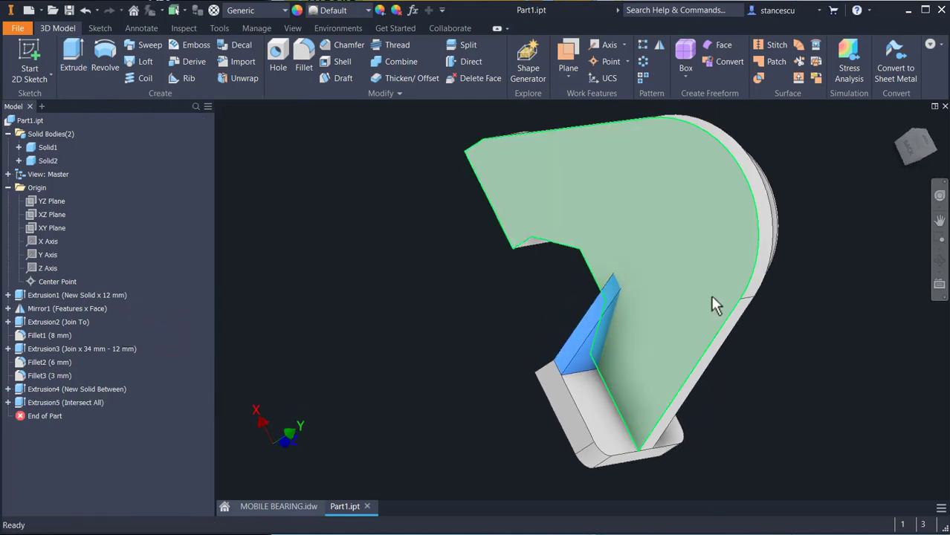
- Combine the main bearing body Solid1 as base with the rib body Solid2 as tool body, using the Join operation
middle_click_drag(437, 366, 326, 335, "shift")
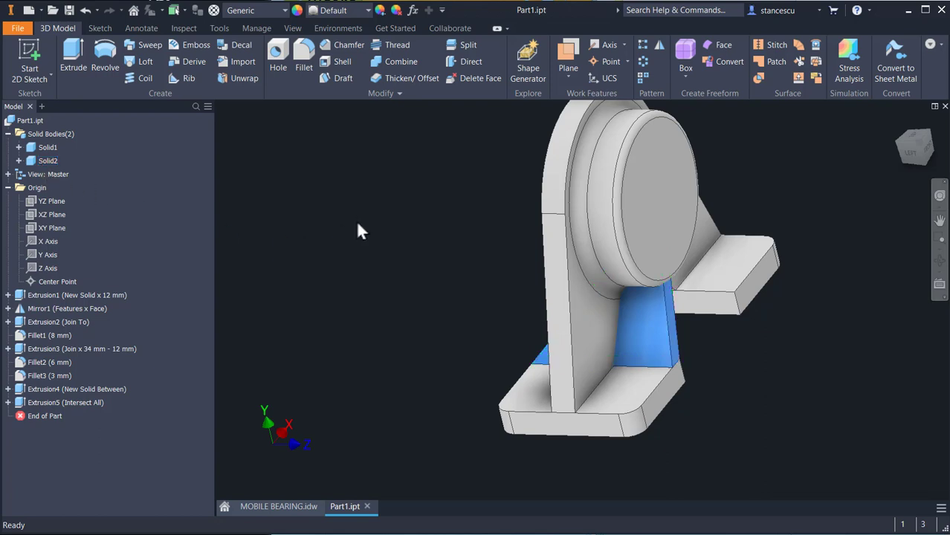
middle_click_drag(358, 231, 381, 198, "shift")
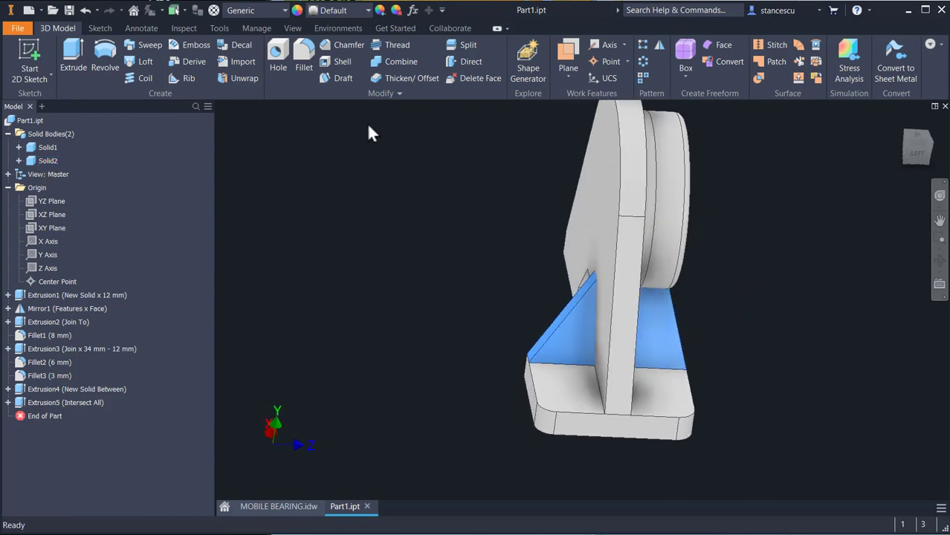
left_click(390, 61)
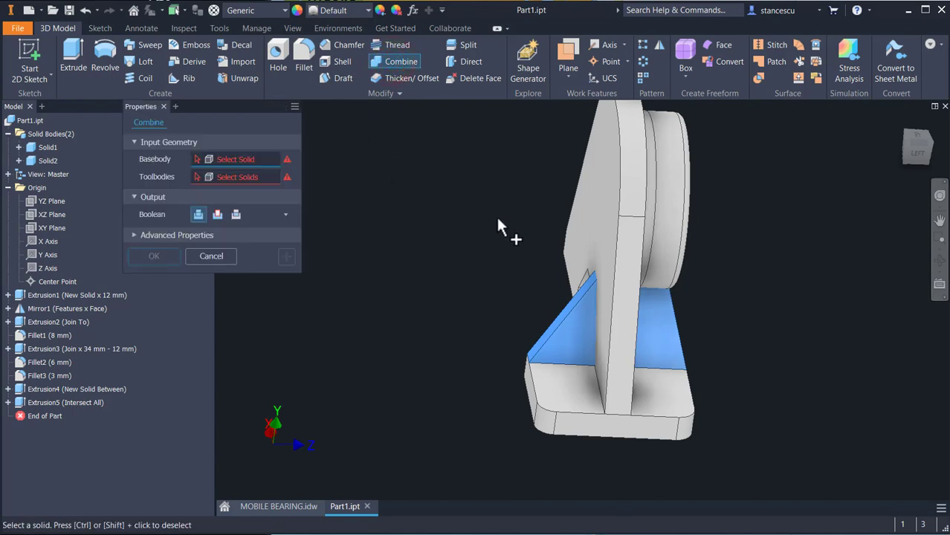
middle_click_drag(502, 227, 443, 214, "shift")
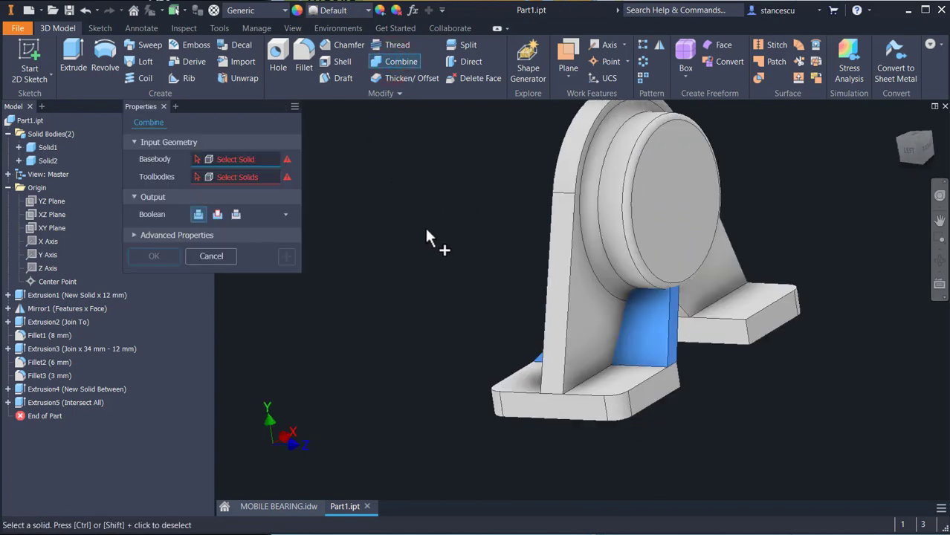
left_click(585, 221)
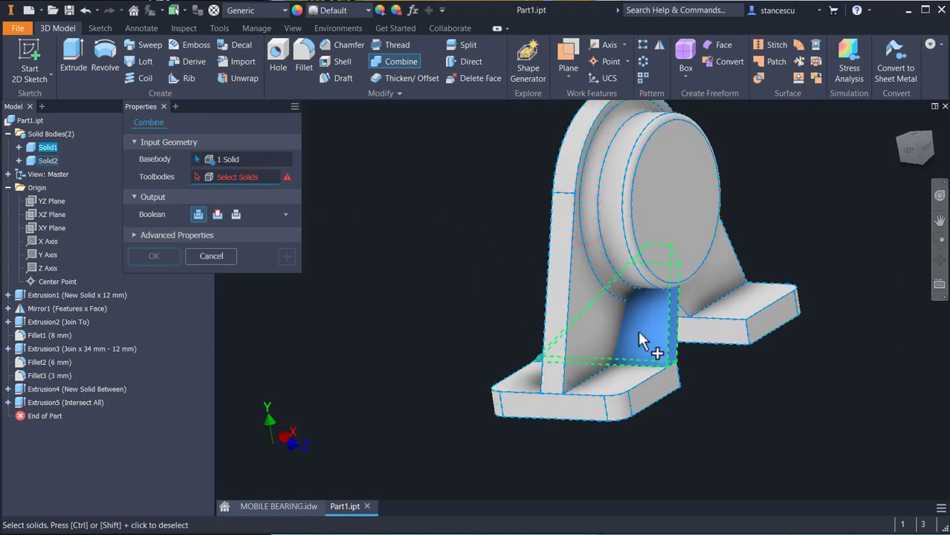
left_click(643, 341)
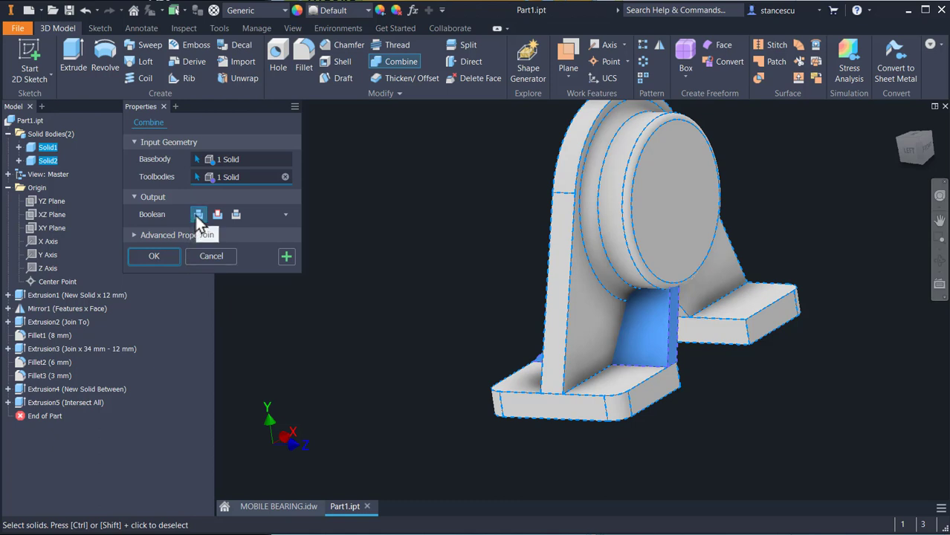
left_click(163, 253)
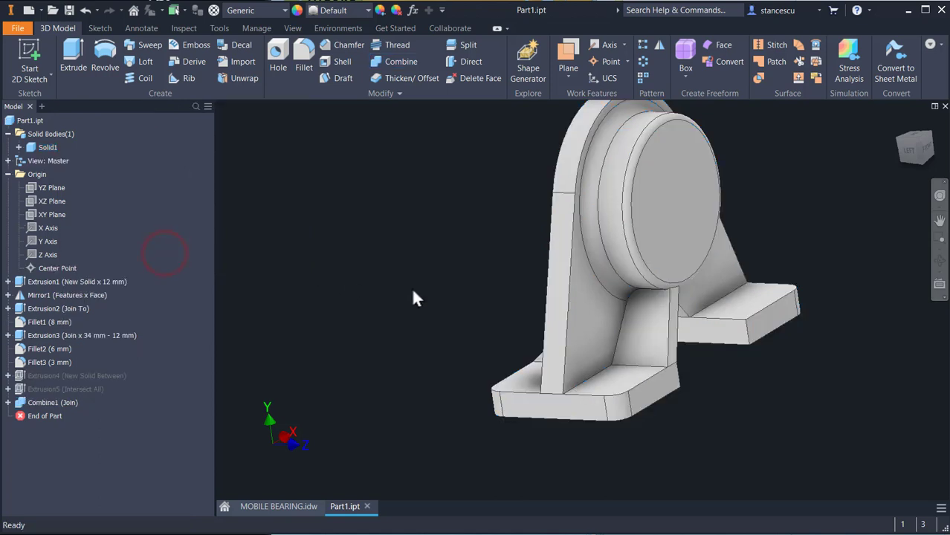
- Share the rib profile sketch, Sketch5, contained in the intersecting extrusion Extrusion5
middle_click_drag(415, 297, 379, 278, "shift")
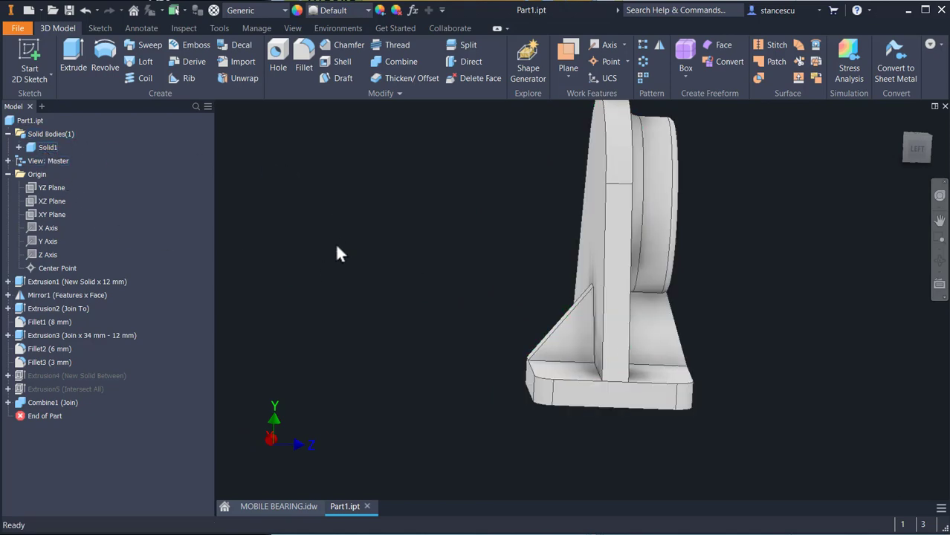
key("F6")
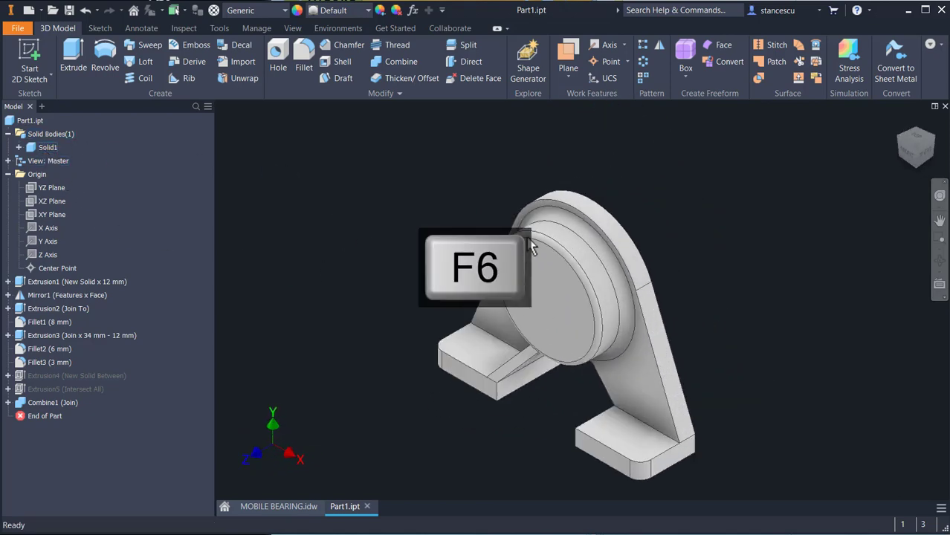
middle_click_drag(753, 389, 577, 414, "shift")
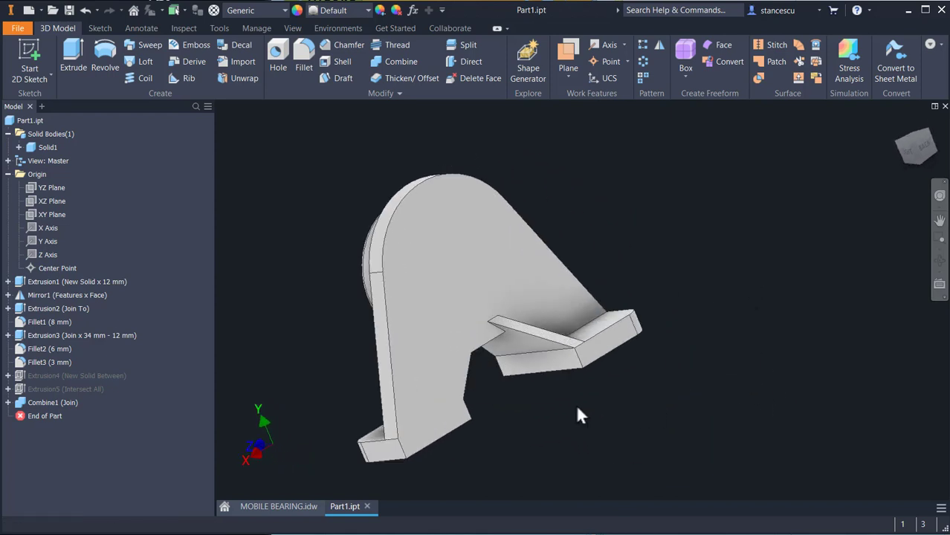
middle_click_drag(435, 404, 679, 371, "shift")
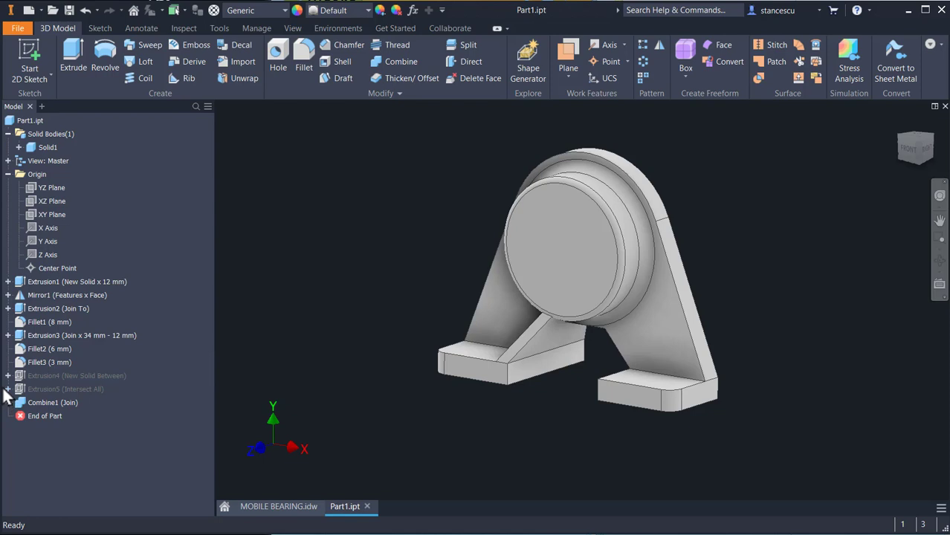
left_click(8, 389)
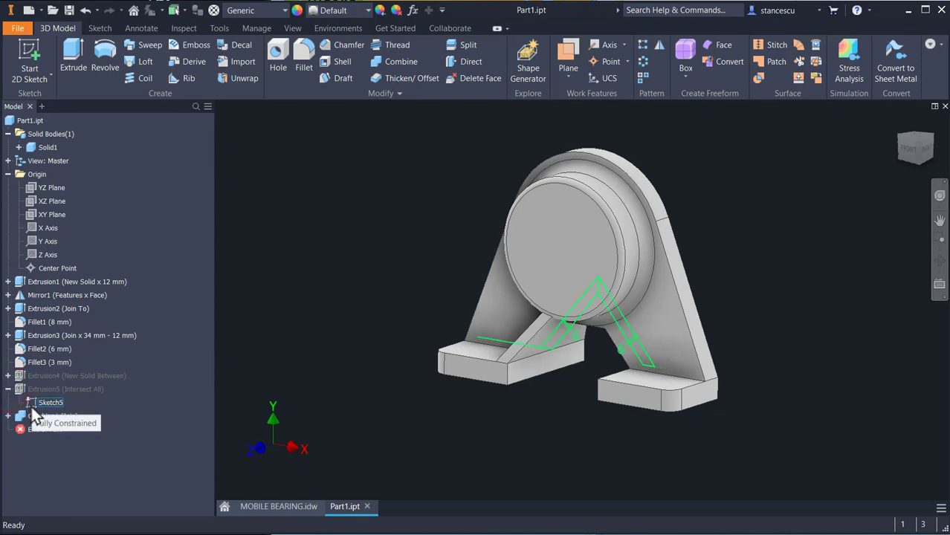
right_click(32, 408)
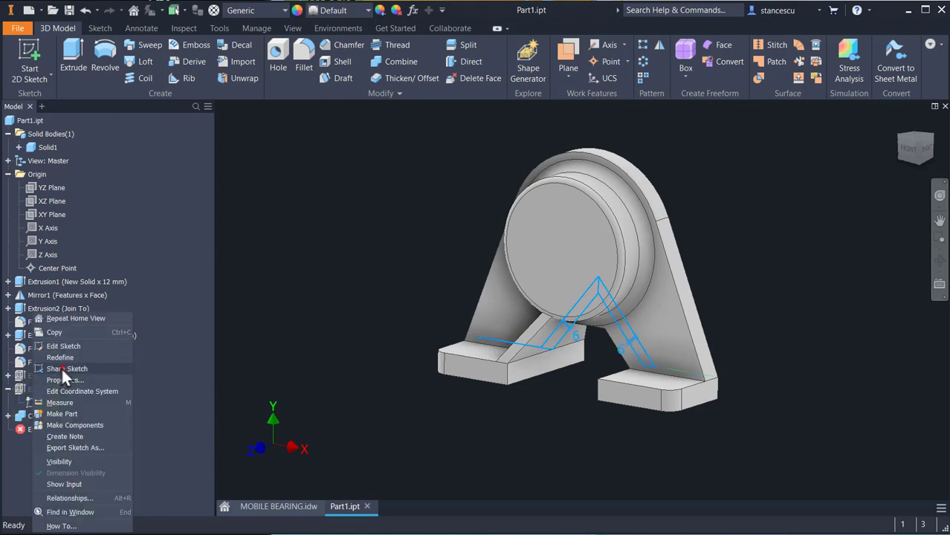
- Share Sketch5 and extrude its second rib profile in the flipped direction, joined to the body, up to the existing rib's narrow sloped face
left_click(63, 368)
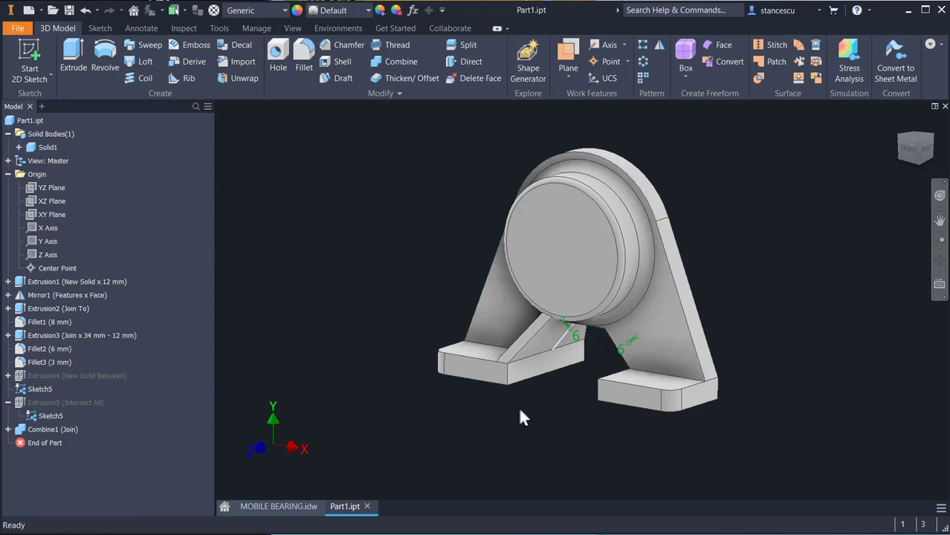
middle_click_drag(623, 438, 483, 431, "shift")
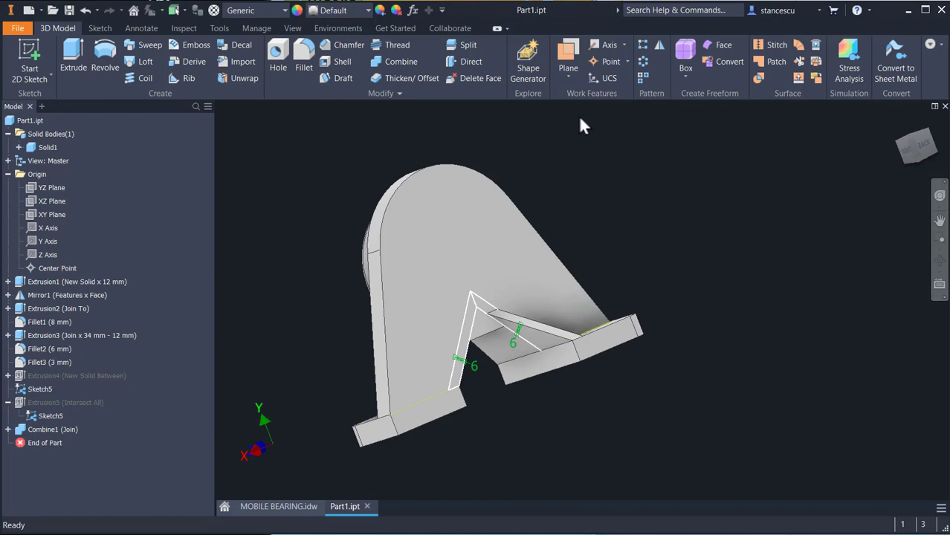
left_click(72, 52)
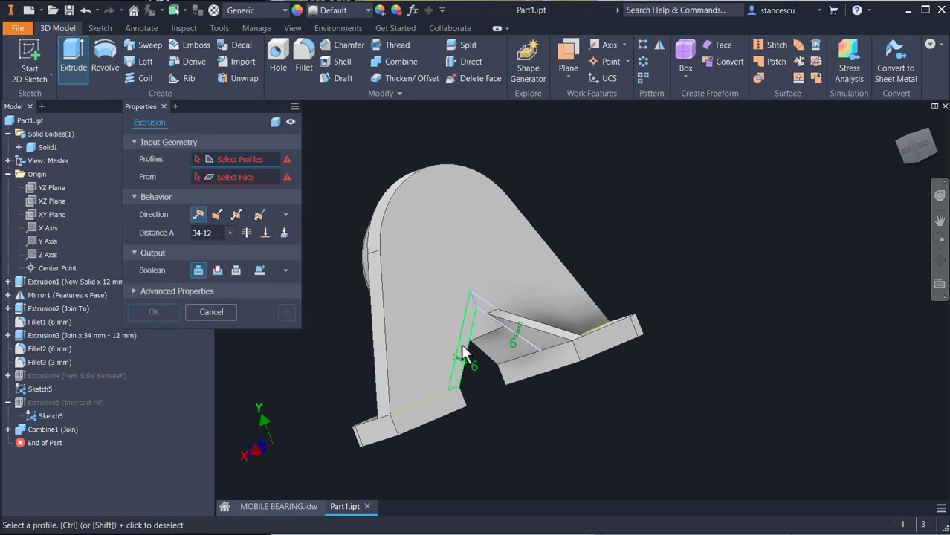
scroll(461, 355, "up", 2)
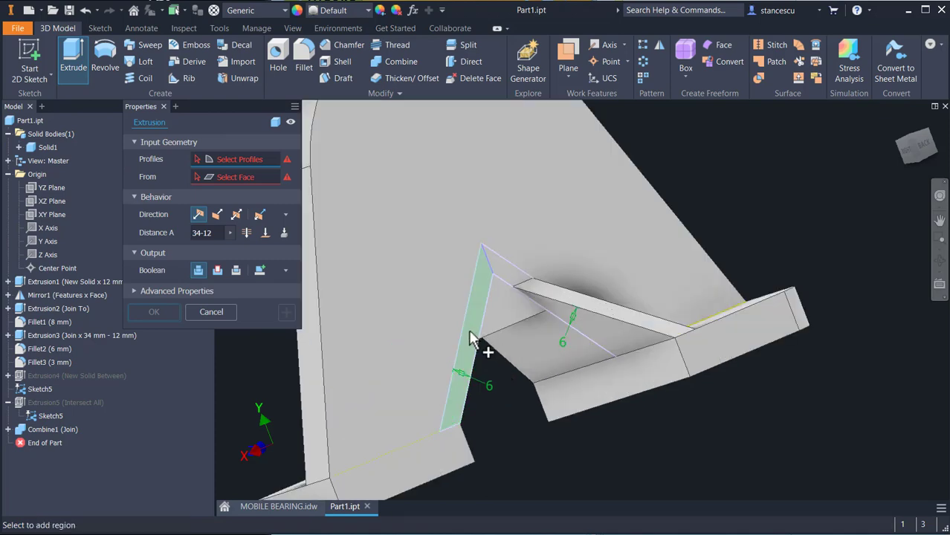
left_click(476, 361)
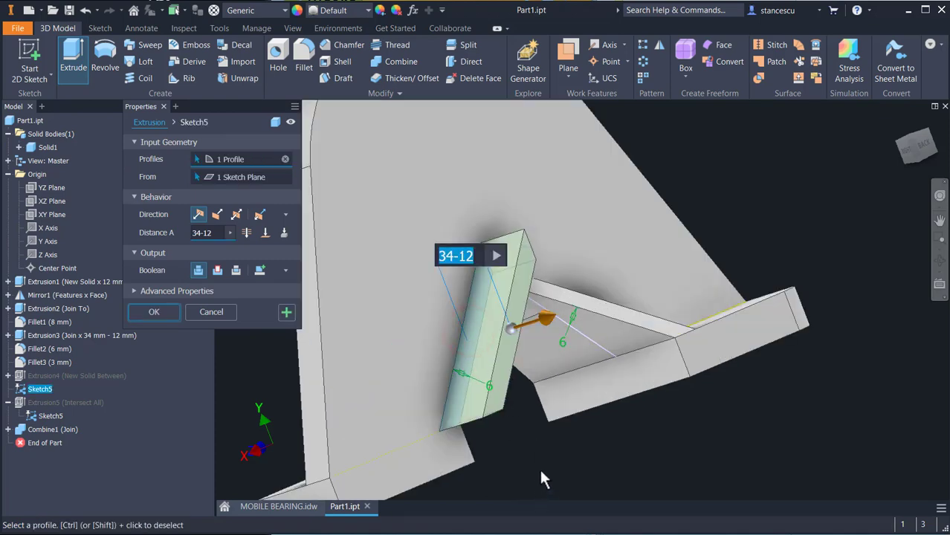
middle_click_drag(540, 467, 532, 400, "shift")
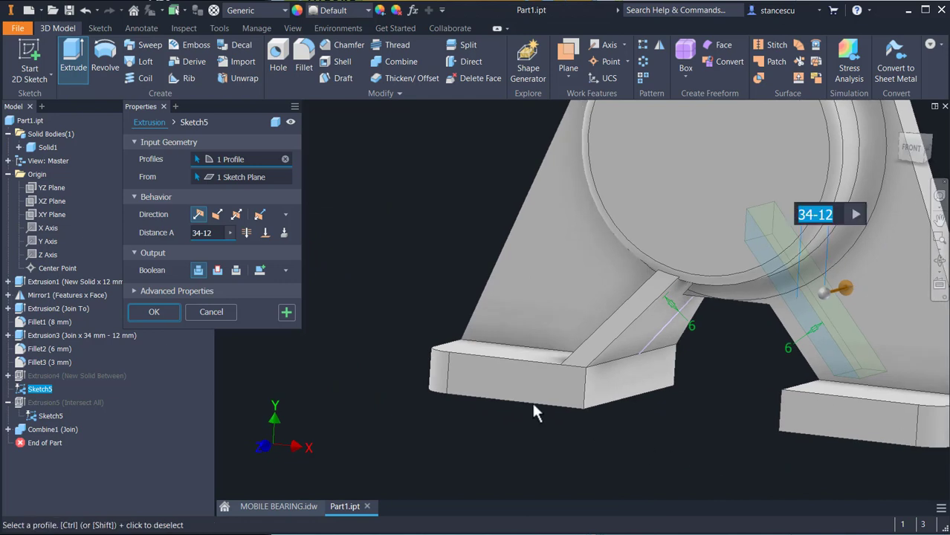
left_click(219, 216)
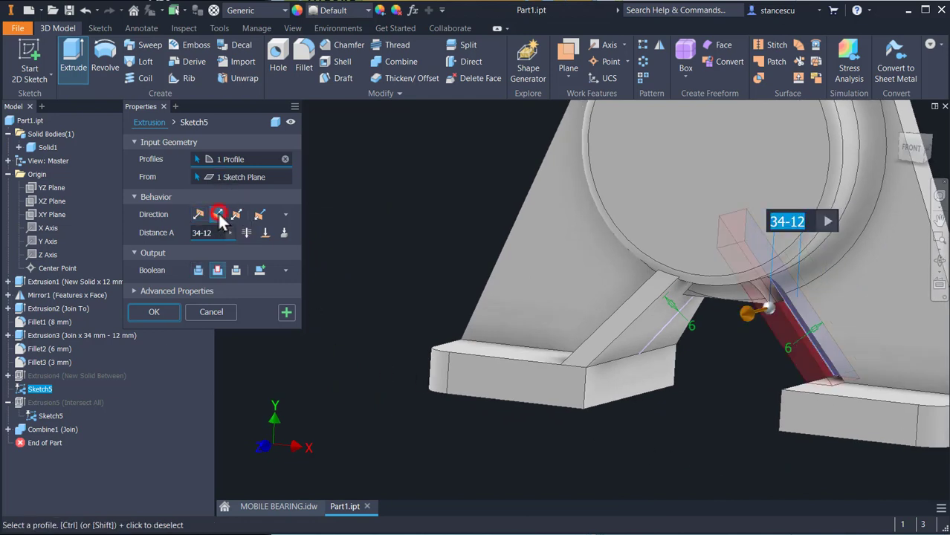
left_click(199, 270)
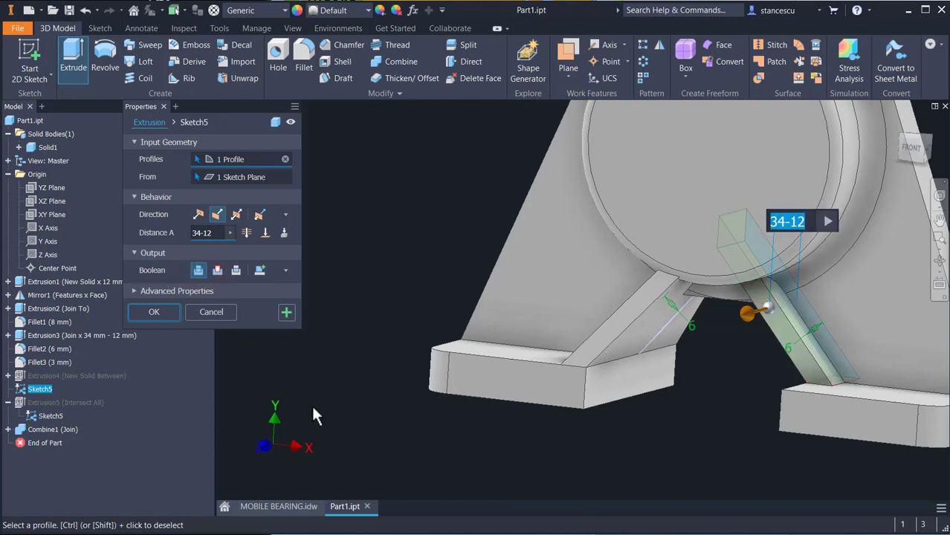
left_click(265, 233)
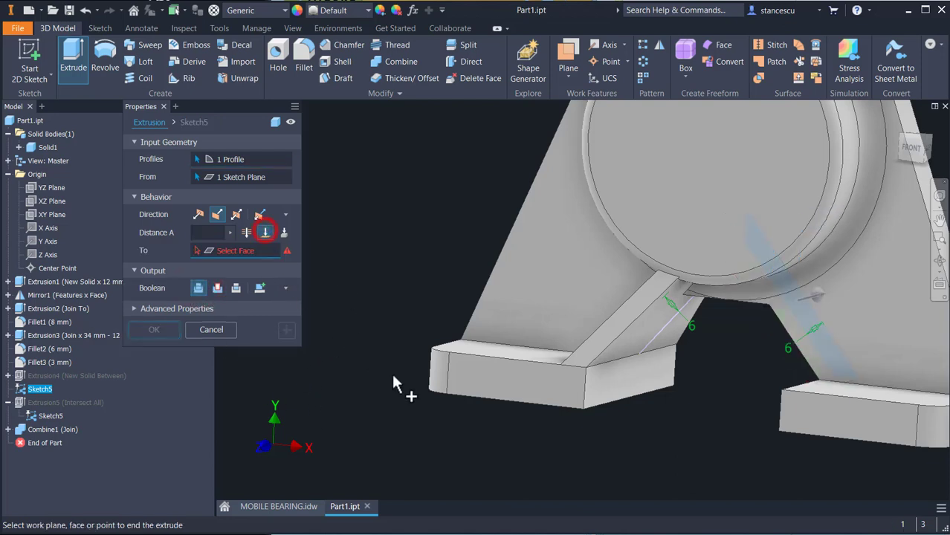
left_click(613, 337)
middle_click_drag(670, 452, 654, 439, "shift")
left_click(142, 329)
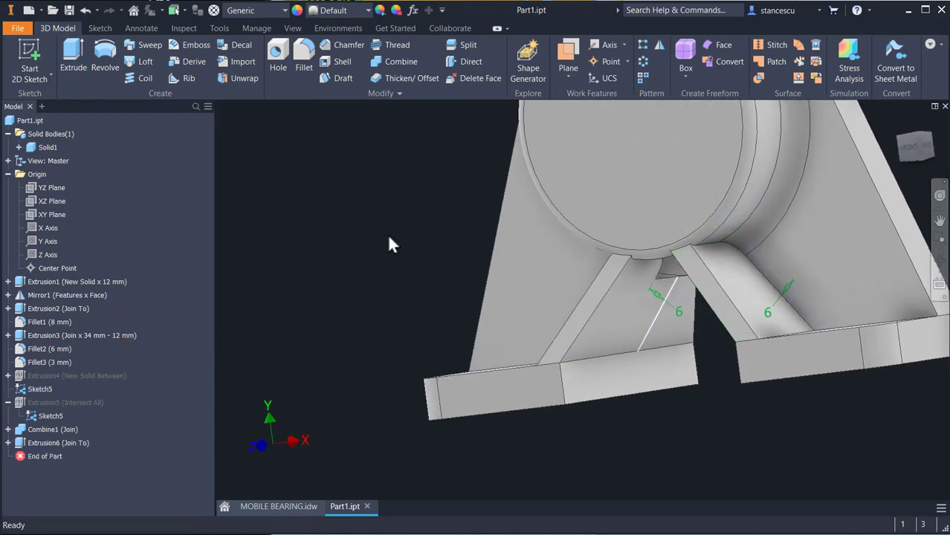
- Hide the shared Sketch5
key("F6")
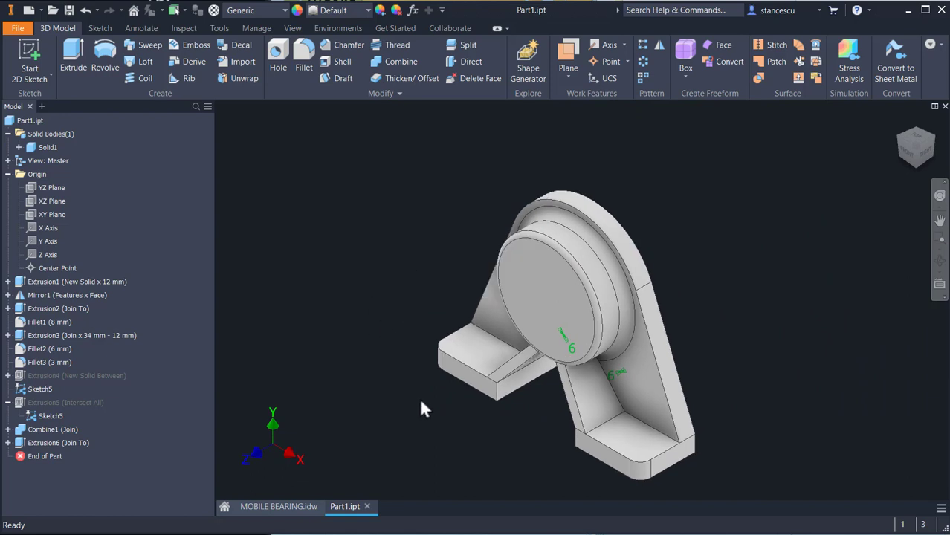
middle_click_drag(418, 415, 354, 402, "shift")
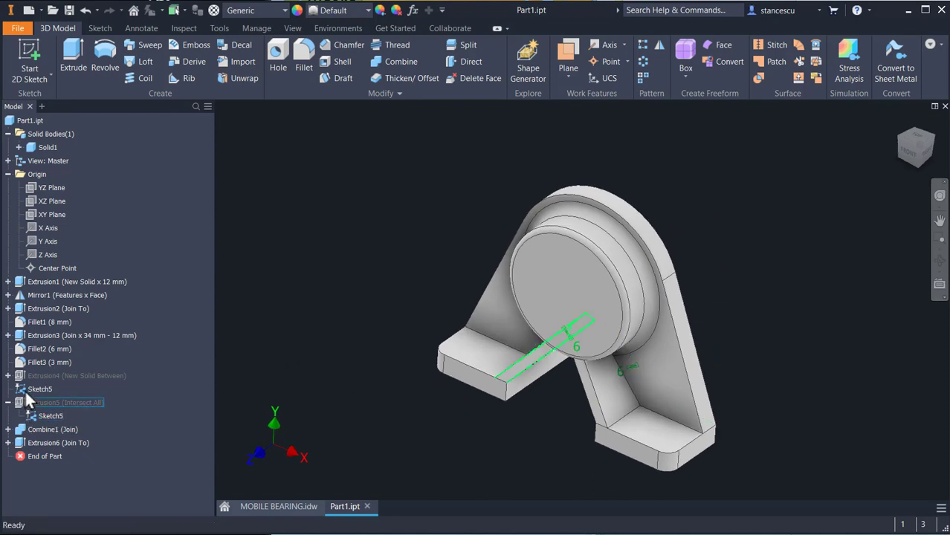
right_click(27, 390)
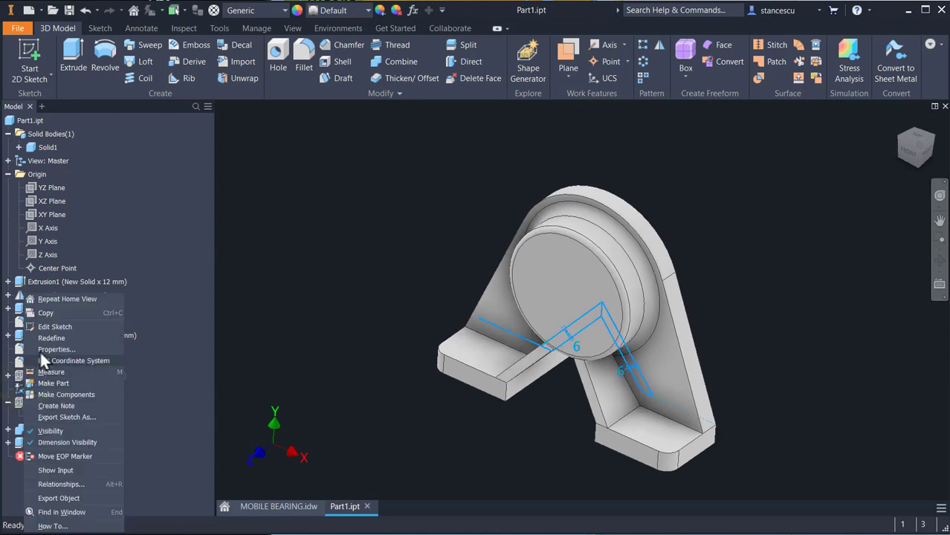
left_click(69, 431)
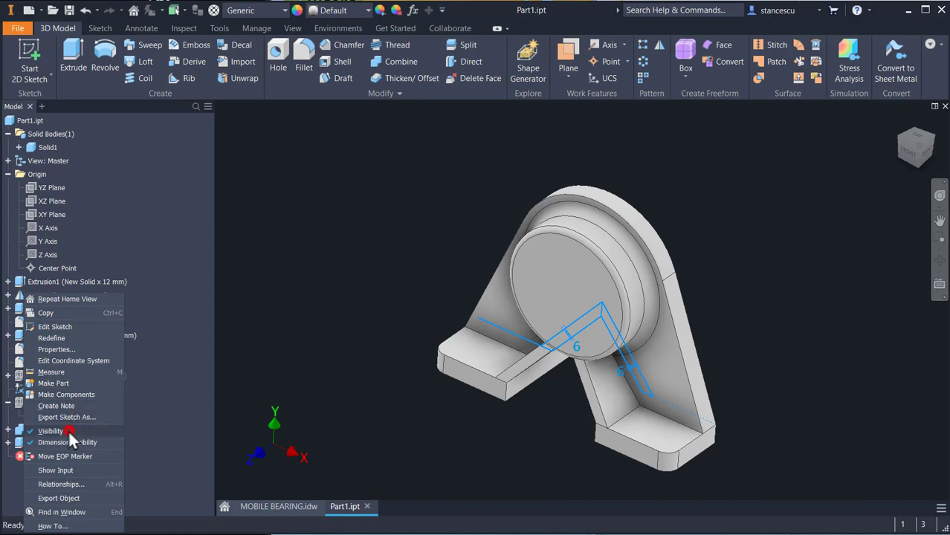
middle_click_drag(489, 450, 499, 416, "shift")
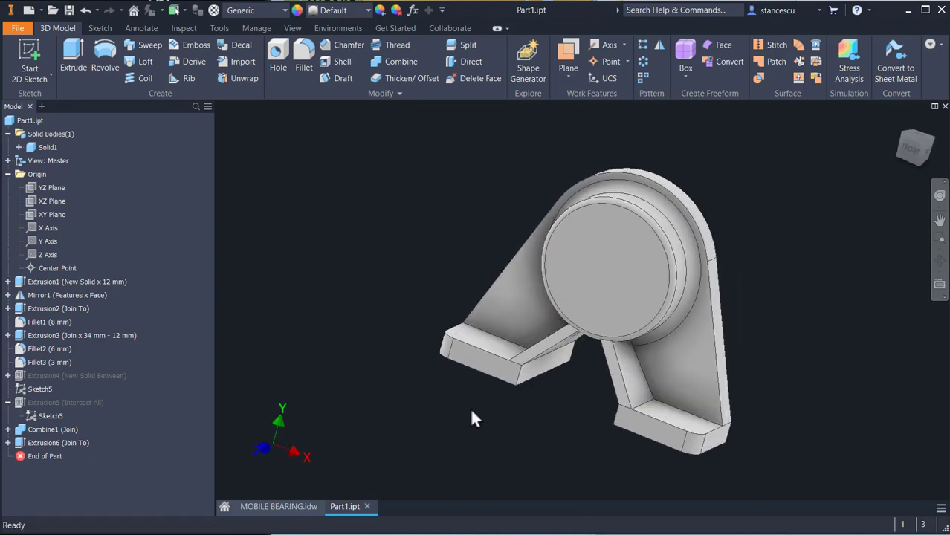
key("F6")
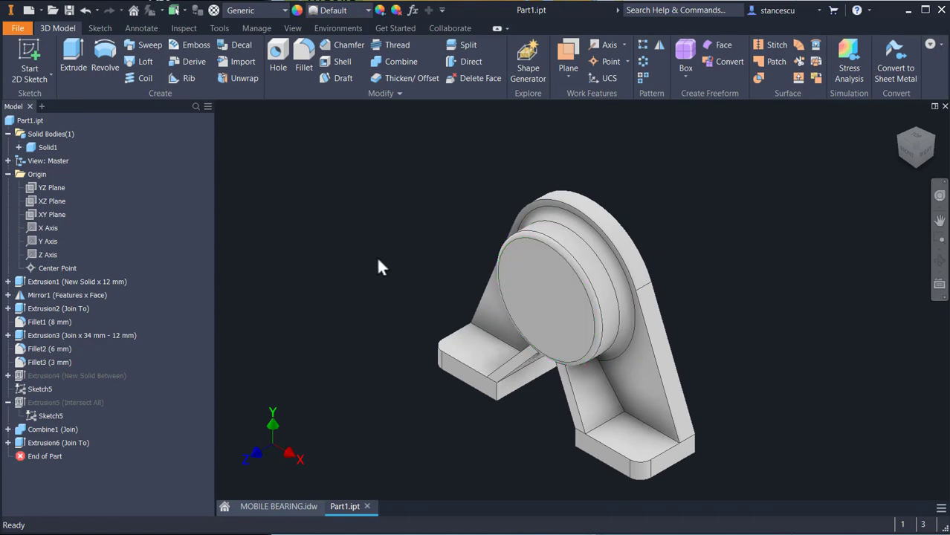
- Examine the bore, groove and chamfer dimensions in section B-B of the MOBILE BEARING.idw drawing
left_click(294, 509)
scroll(632, 309, "up", 2)
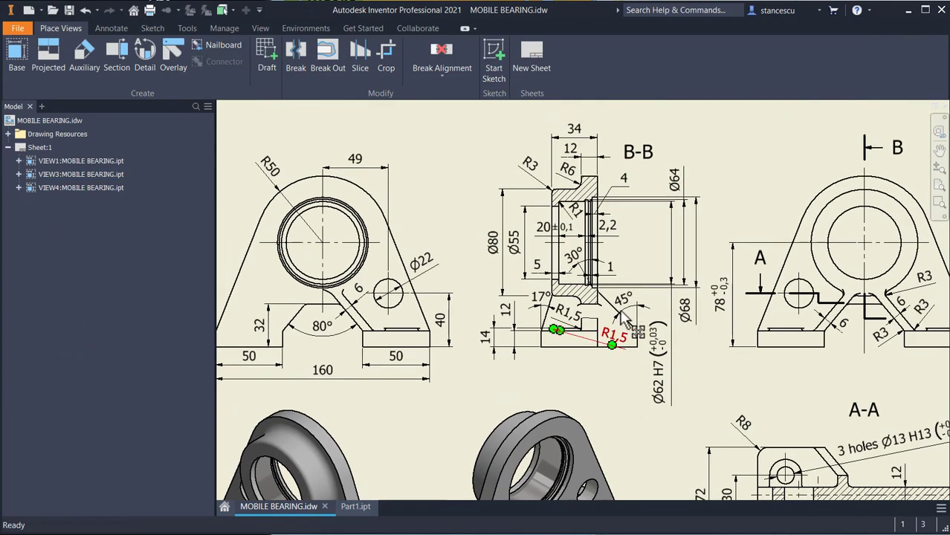
scroll(591, 259, "up", 2)
scroll(589, 261, "up", 2)
mouse_move(589, 259)
middle_mouse_down()
mouse_move(600, 339)
mouse_move(511, 337)
middle_mouse_up()
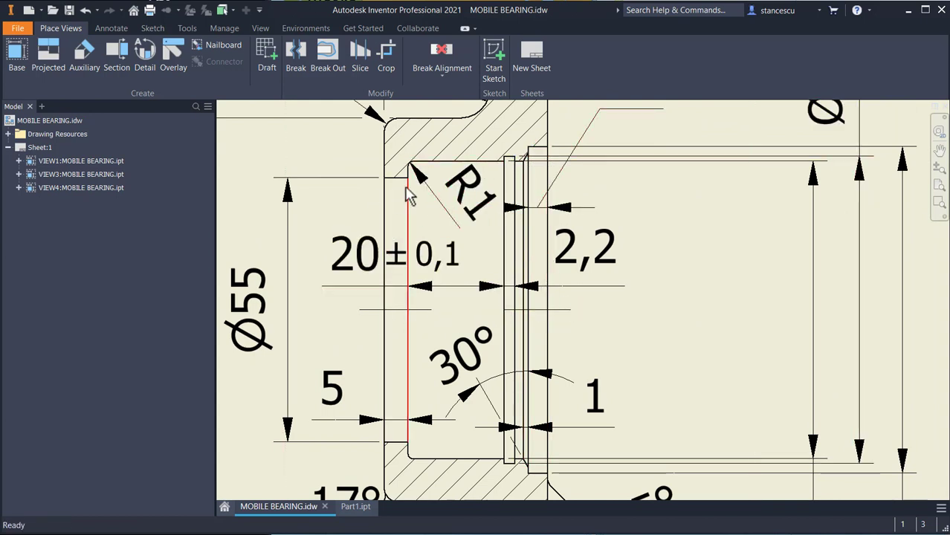
scroll(537, 206, "down", 3)
middle_click_drag(537, 207, 537, 264)
scroll(532, 259, "up", 2)
middle_click_drag(545, 342, 545, 189)
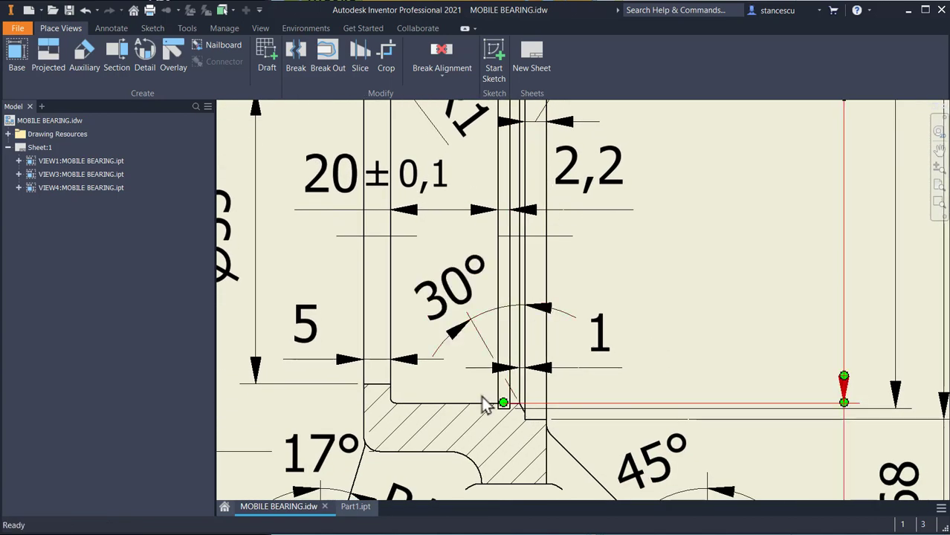
scroll(476, 407, "down", 2)
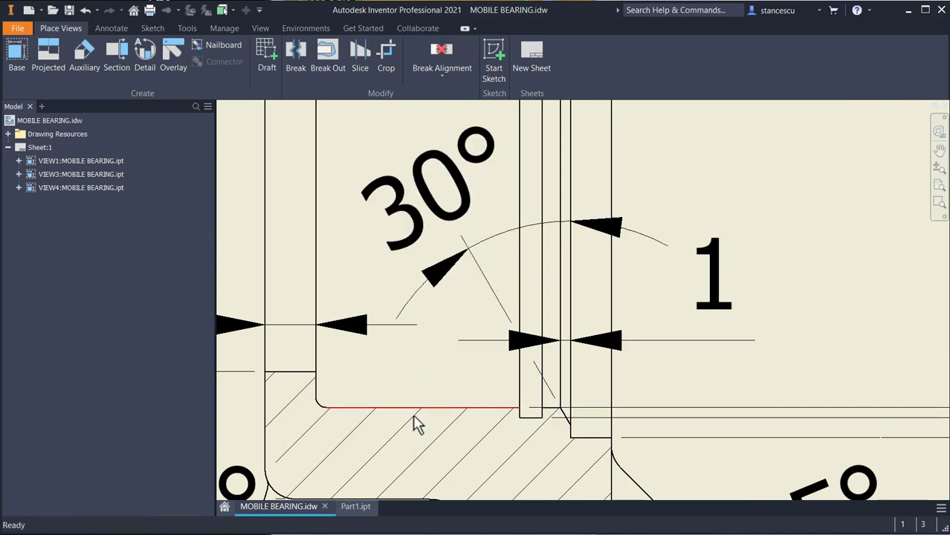
scroll(416, 444, "up", 5)
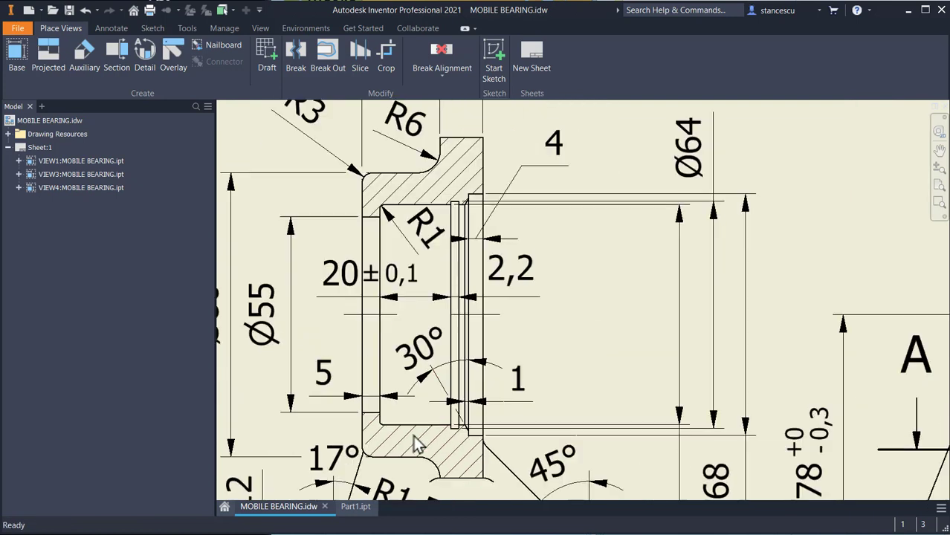
middle_click_drag(520, 312, 524, 277)
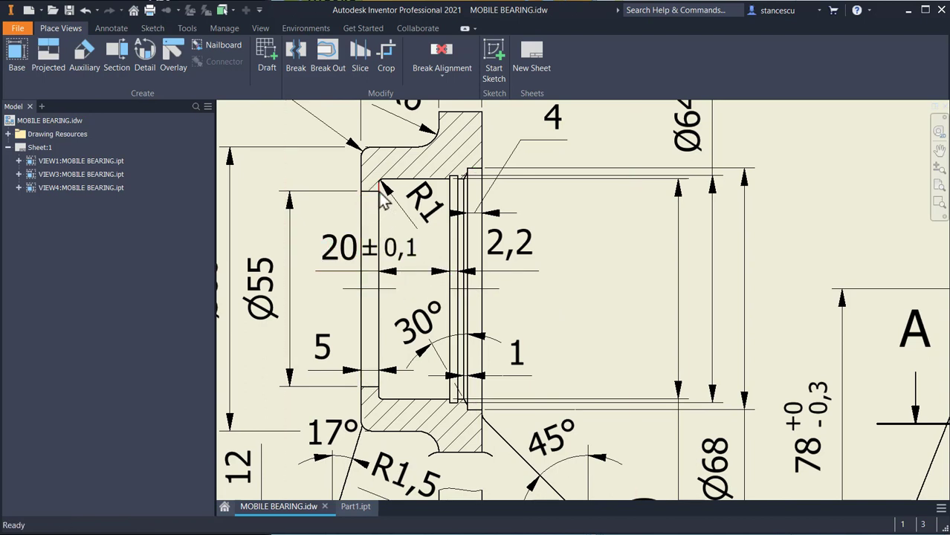
scroll(449, 188, "down", 2)
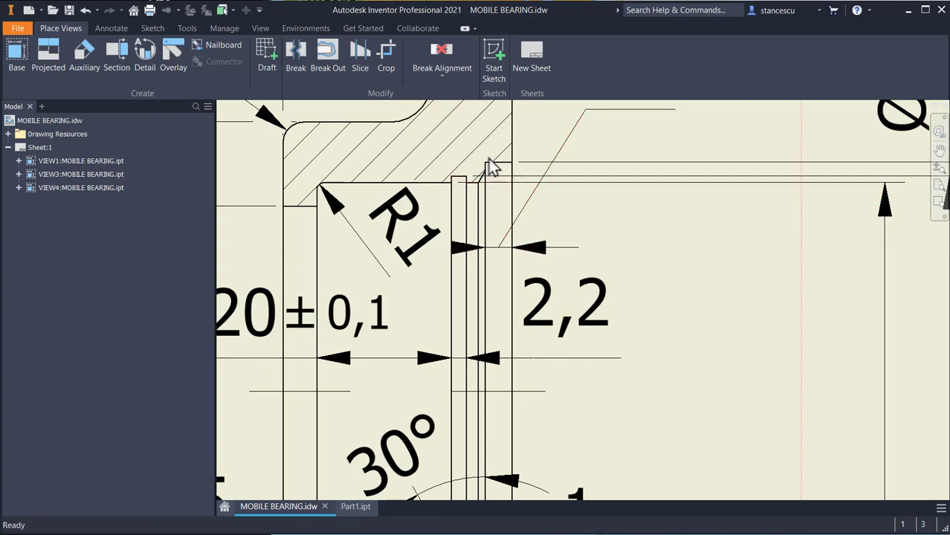
- Create a sketch on the YZ plane of Part1.ipt and slice the graphics at the sketch plane
left_click(360, 512)
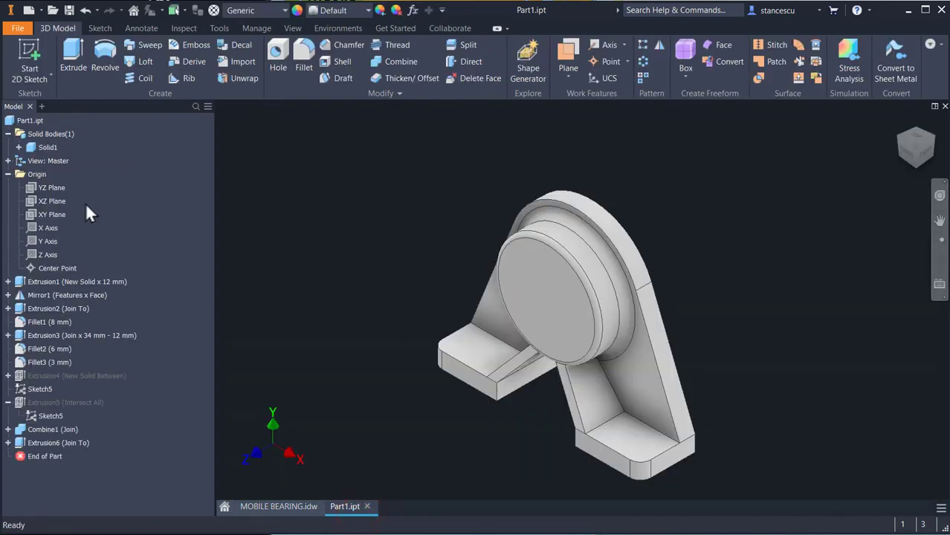
left_click(41, 188)
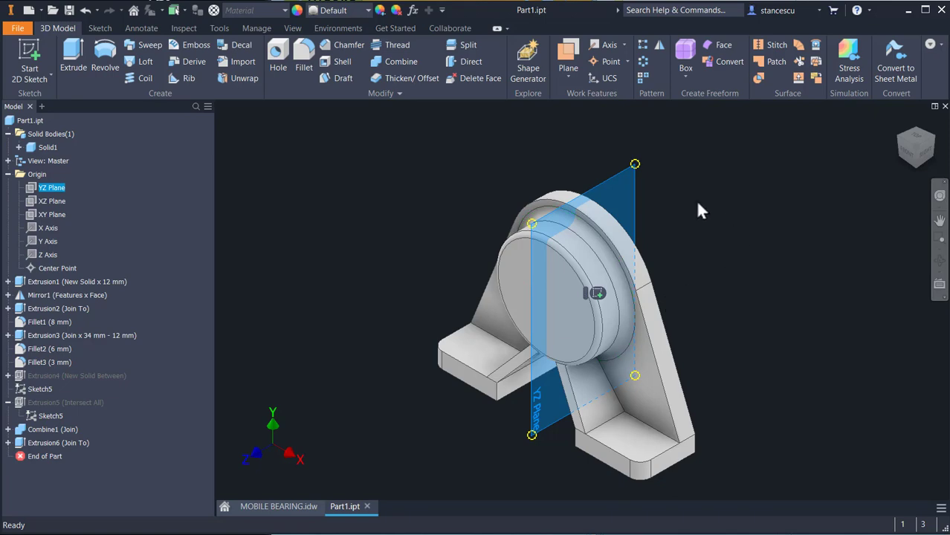
left_click(598, 294)
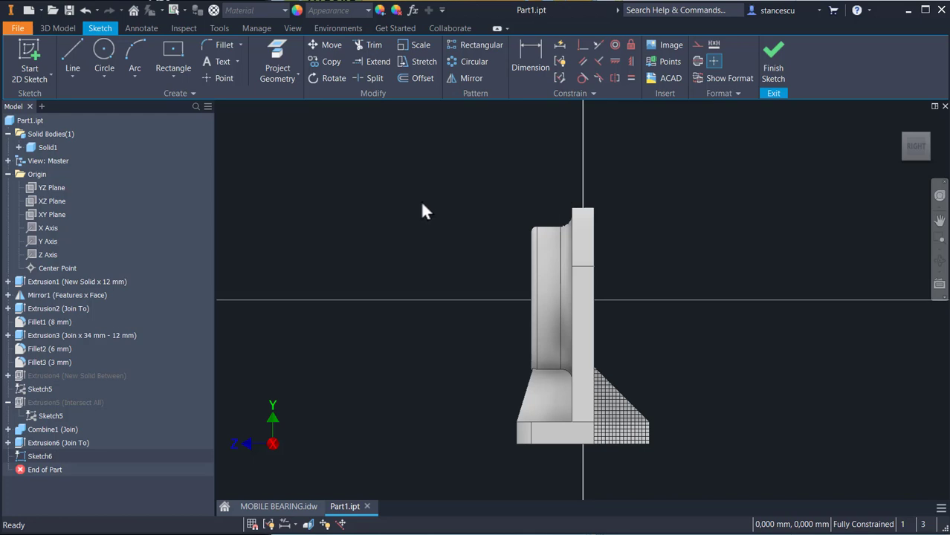
key("F7")
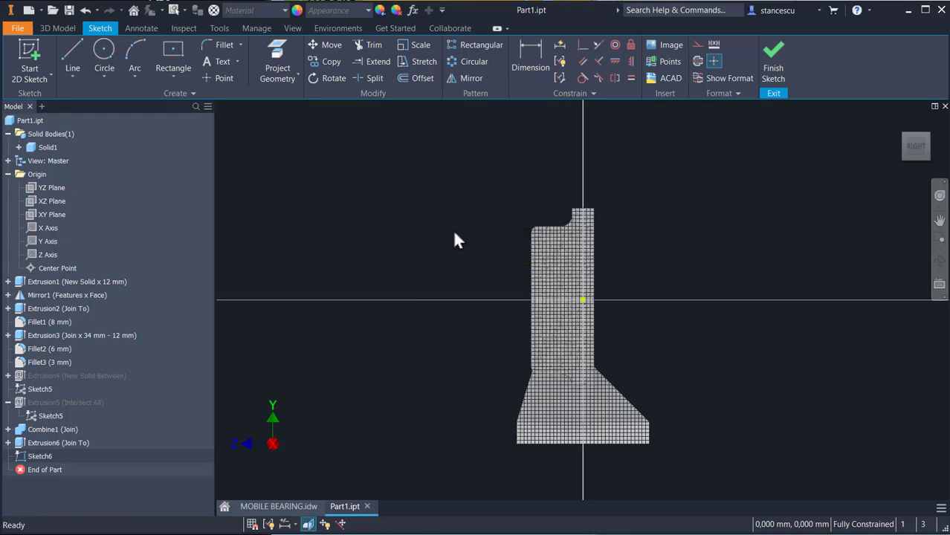
scroll(455, 240, "up", 4)
middle_click_drag(505, 256, 331, 238)
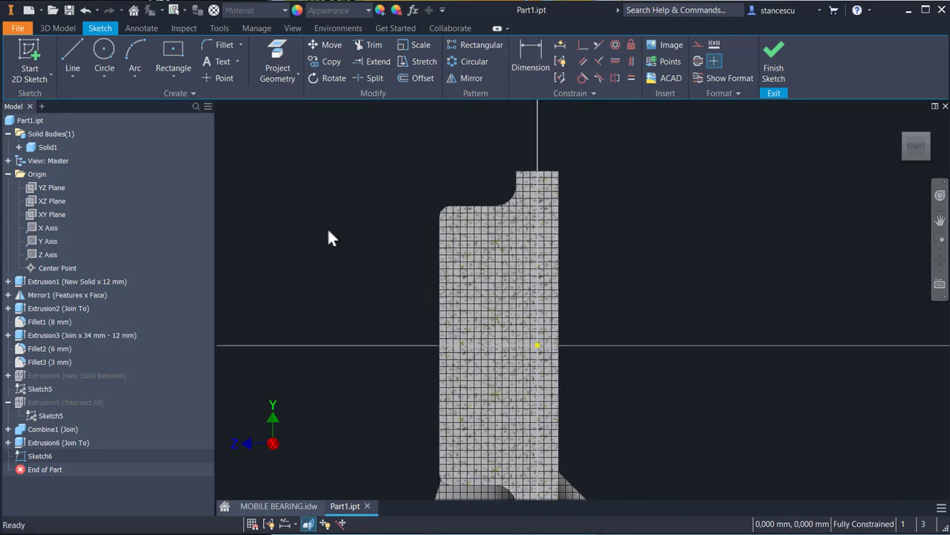
- Sketch lines from the boss's end face: a lip about 4.1 mm long, a rise of about 2.35 mm, and a bore line about 18.8 mm long
left_click(72, 63)
scroll(415, 195, "up", 4)
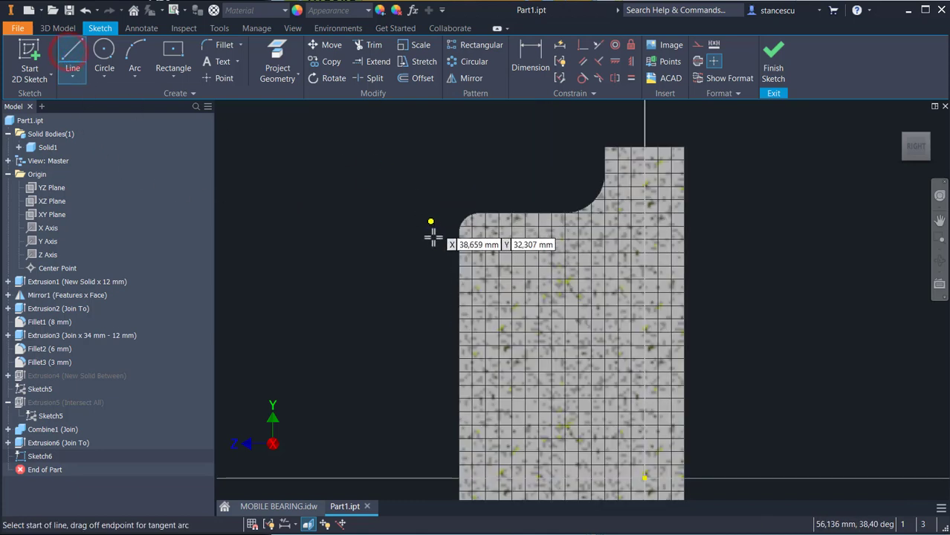
left_click(462, 288)
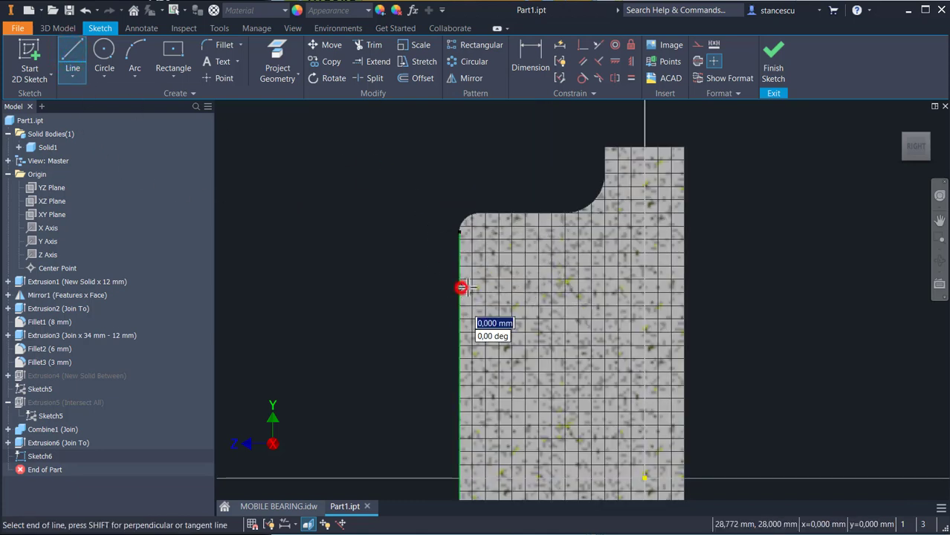
left_click(486, 288)
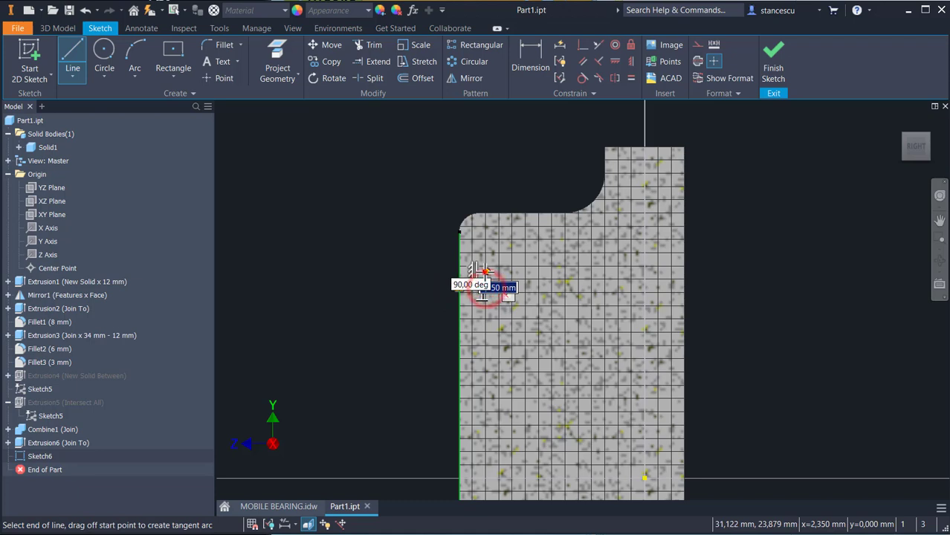
left_click(612, 271)
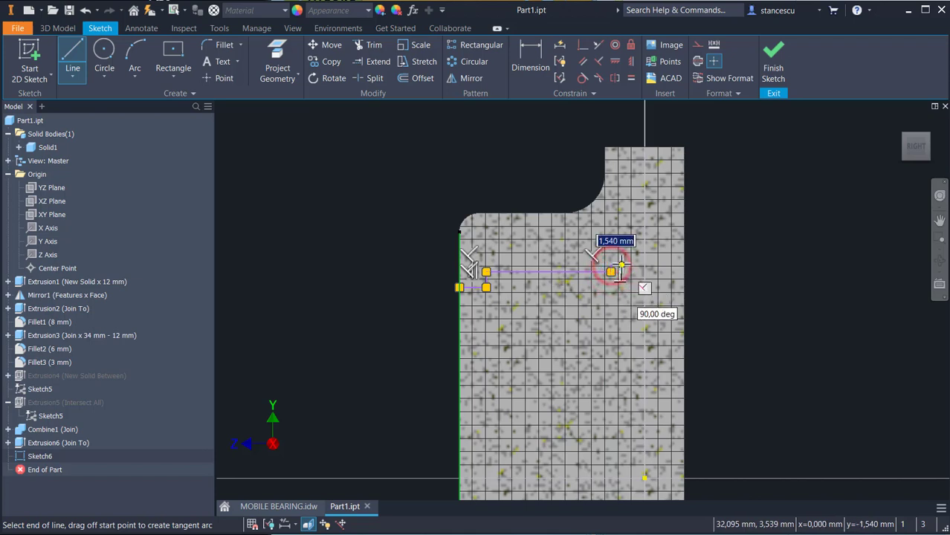
- Continue the profile with a groove about 1.54 mm wide and 0.97 mm deep, followed by a bore line about 1.8 mm long
scroll(621, 272, "up", 2)
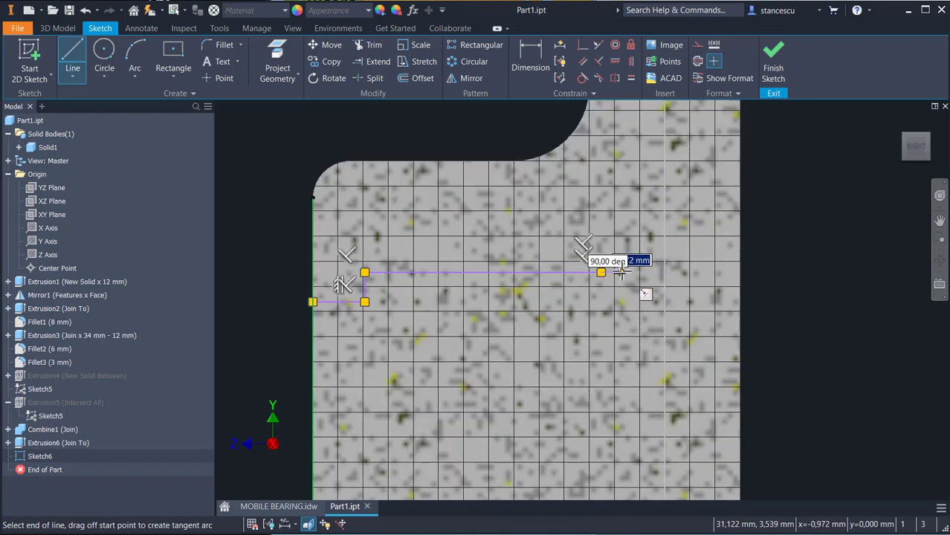
scroll(621, 272, "up", 2)
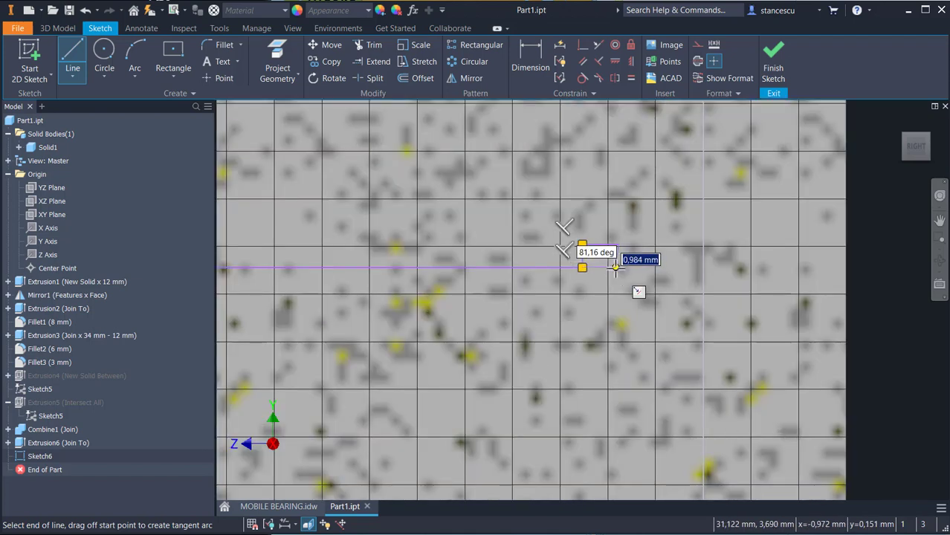
left_click(619, 269)
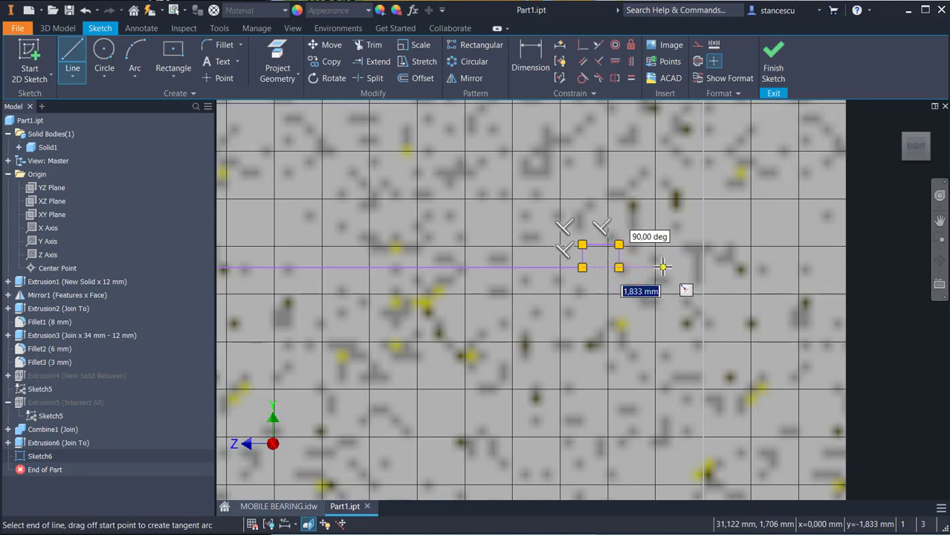
key("Escape")
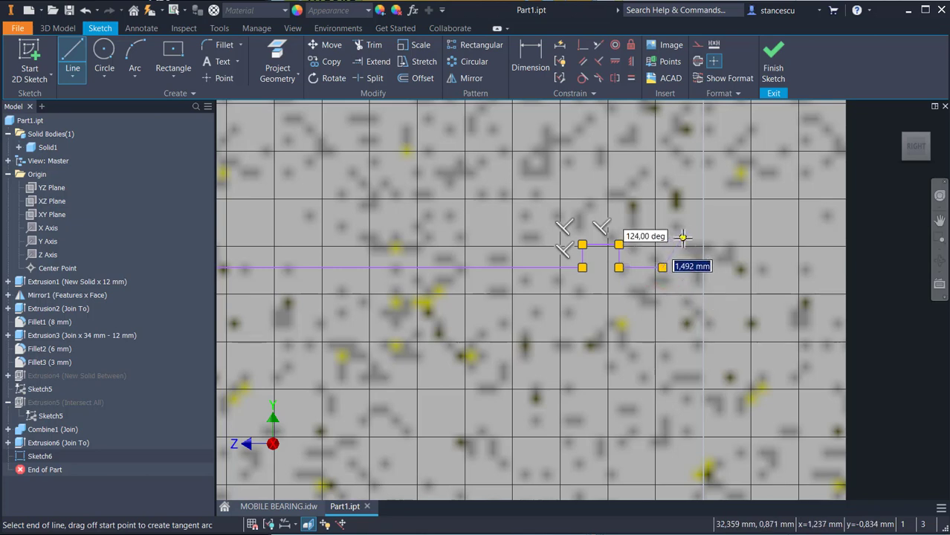
- Continue with a sloped chamfer line, a shoulder about 2 mm high, a counterbore line to the opposite face, and an edge line down to the horizontal axis
left_click(684, 237)
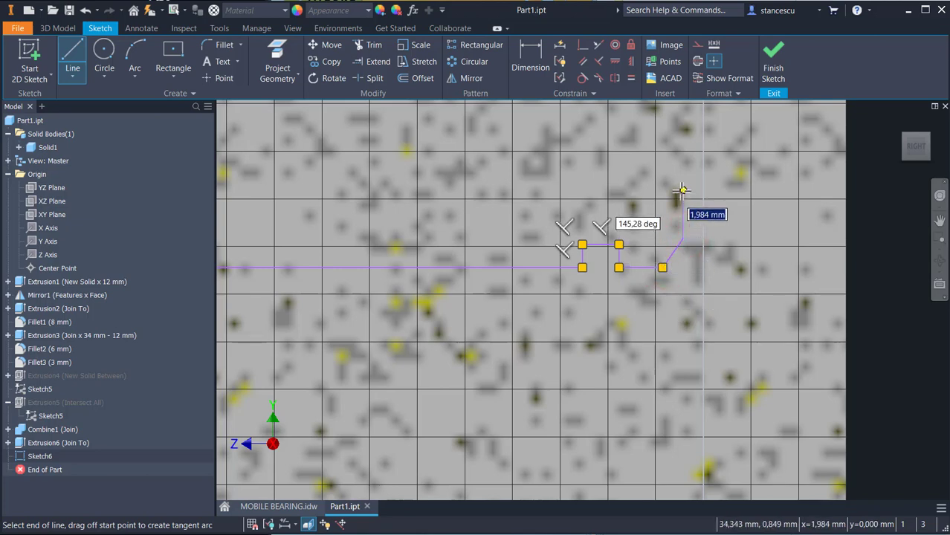
left_click(682, 191)
scroll(720, 188, "down", 2)
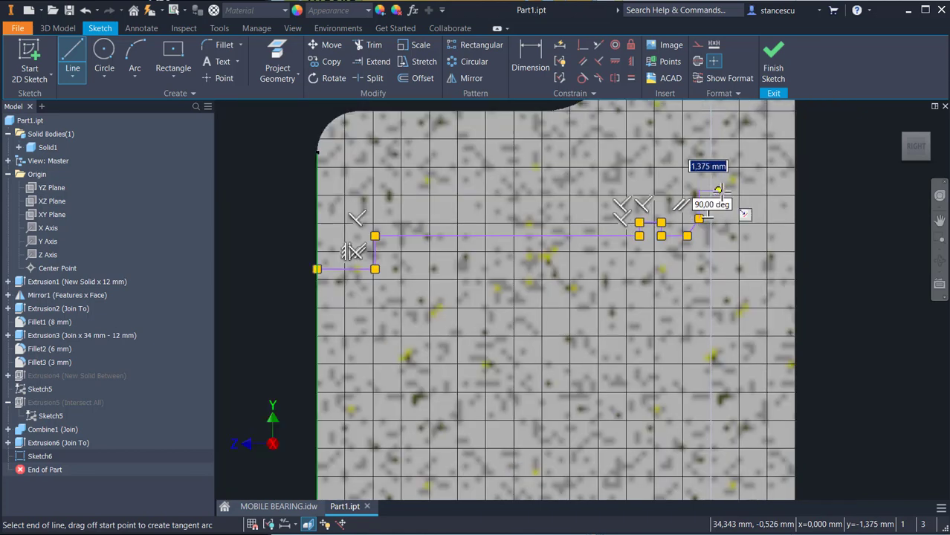
left_click(793, 191)
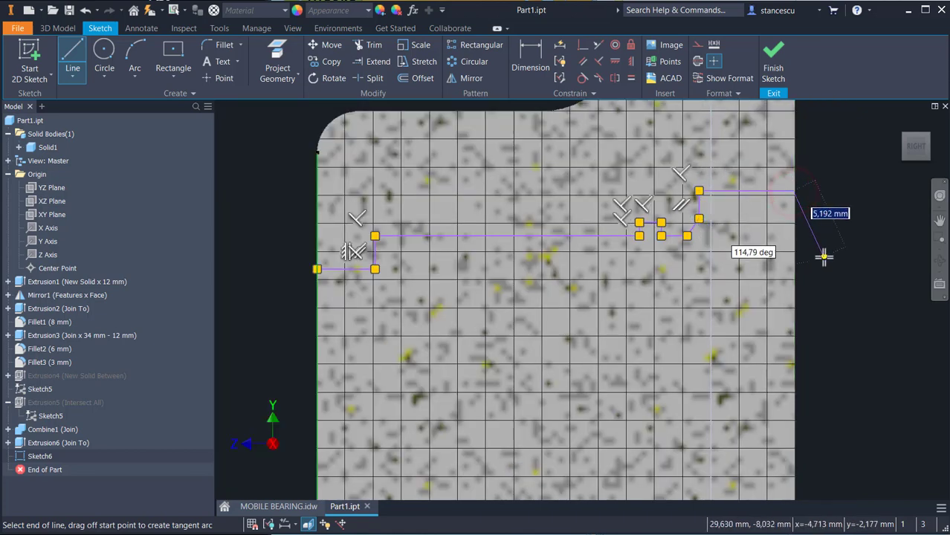
middle_click_drag(821, 323, 812, 251)
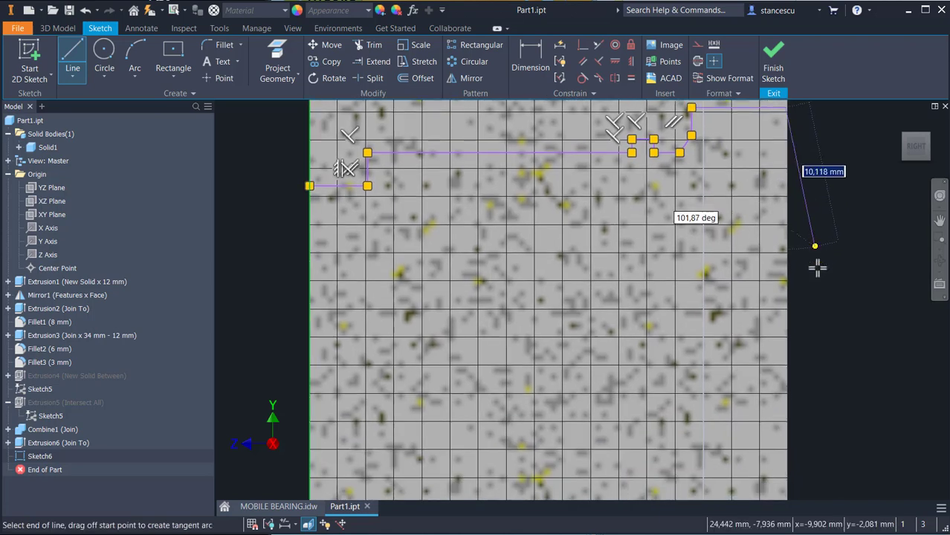
mouse_move(815, 336)
middle_mouse_down()
mouse_move(815, 227)
mouse_move(825, 246)
middle_mouse_up()
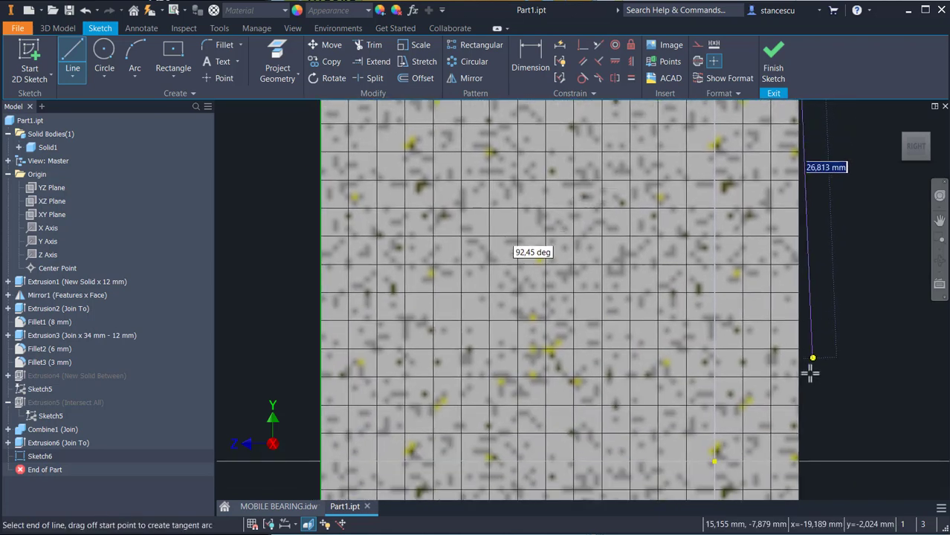
left_click(798, 461)
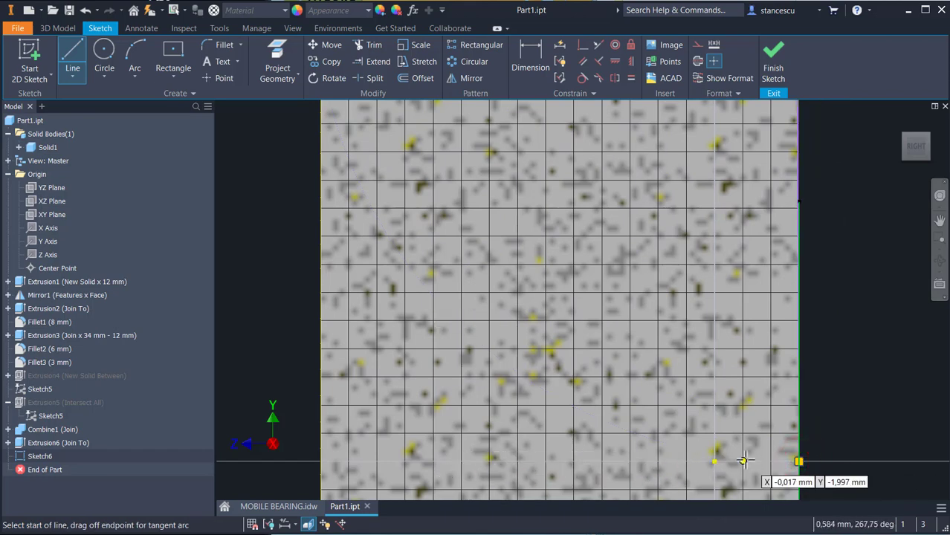
- Close the bore profile with a 34 mm line across the body at axis height and a line up the end face to the start point
left_click(799, 461)
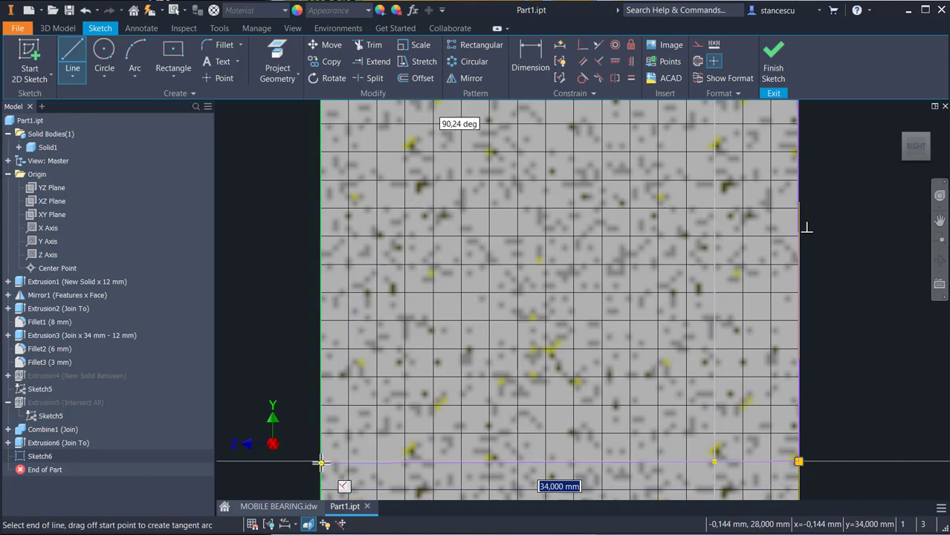
left_click(322, 462)
middle_click_drag(458, 363, 549, 495)
left_click(412, 188)
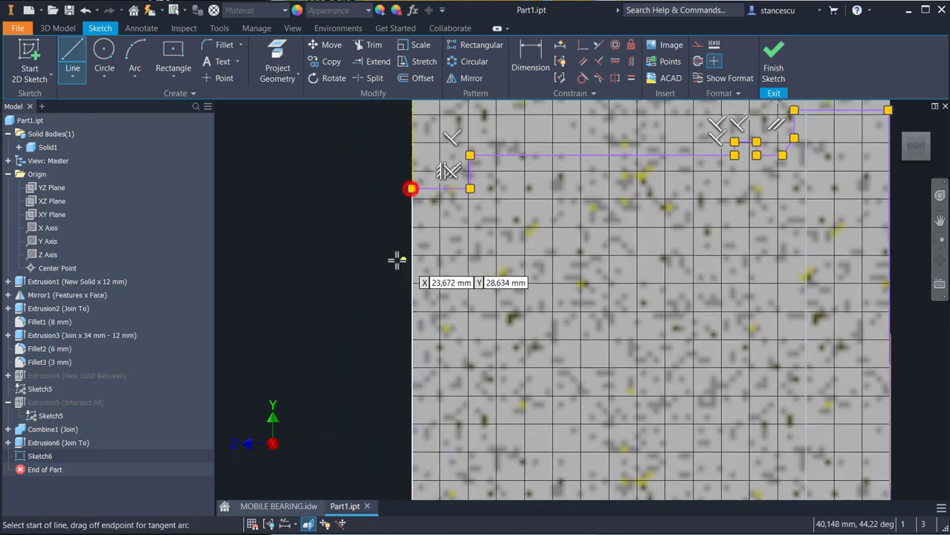
key("Escape")
- Convert the profile's bottom line to a centerline
middle_click_drag(346, 303, 318, 219)
left_click(594, 353)
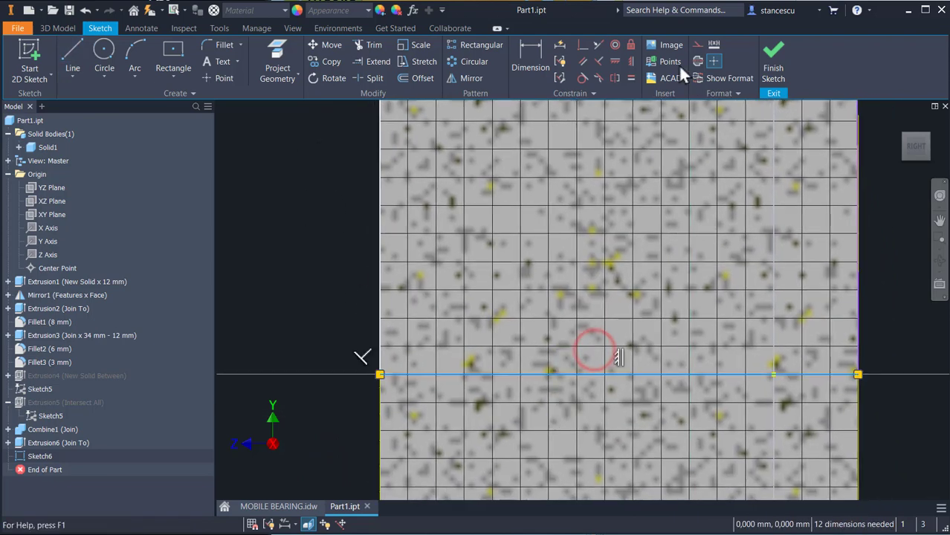
left_click(698, 60)
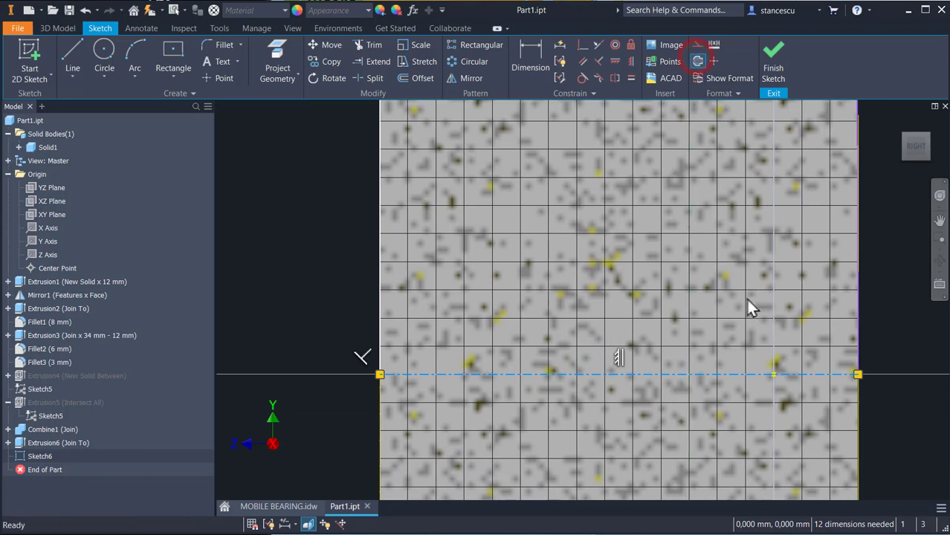
key("Escape")
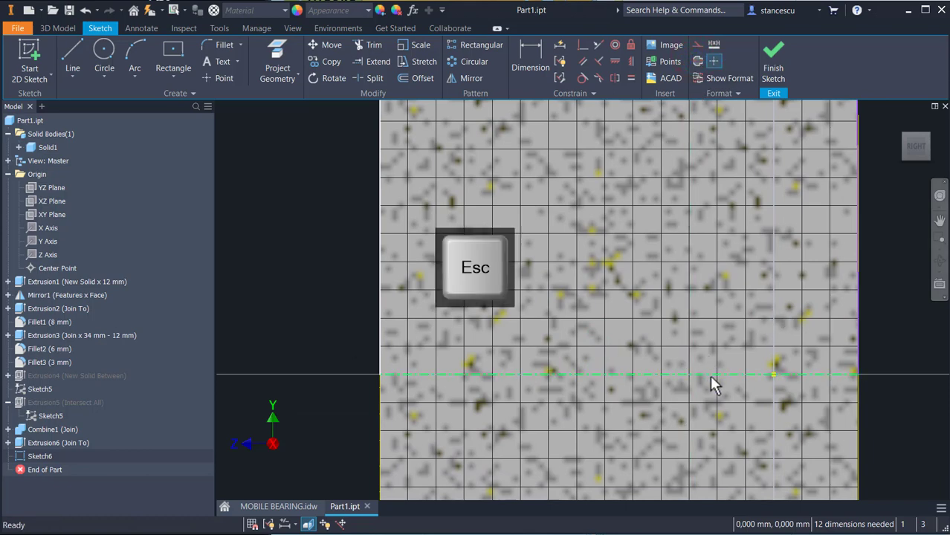
- Move the centerline slightly below the origin and constrain it coincident with the origin point
left_click_drag(710, 376, 708, 398)
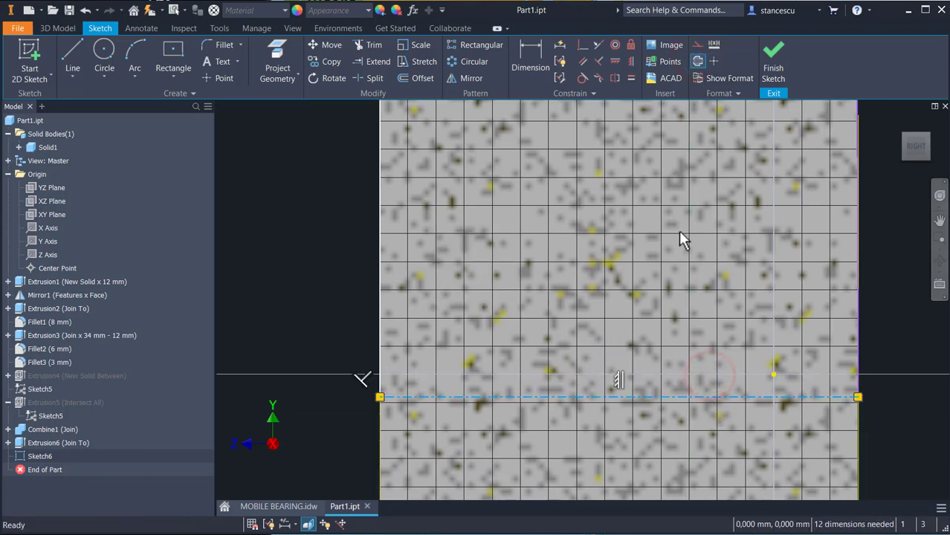
left_click(582, 46)
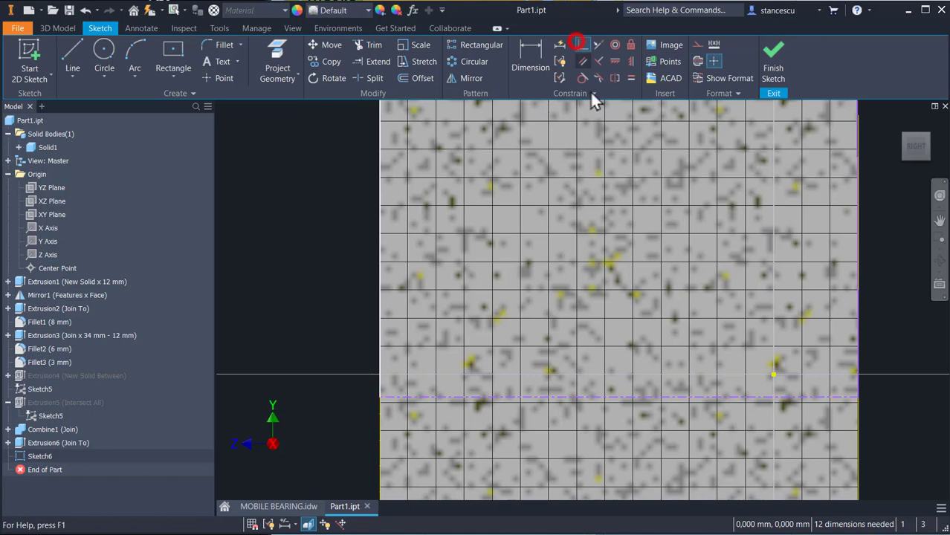
left_click(732, 400)
left_click(773, 375)
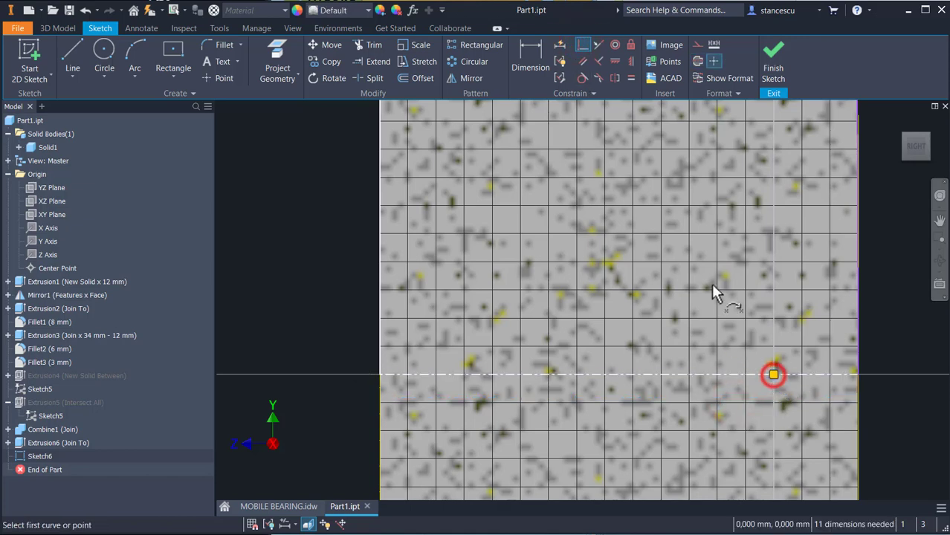
- Dimension the angle between the sloped chamfer line and the counterbore's shoulder as 30 degrees
middle_click_drag(711, 283, 642, 488)
middle_click_drag(651, 312, 664, 479)
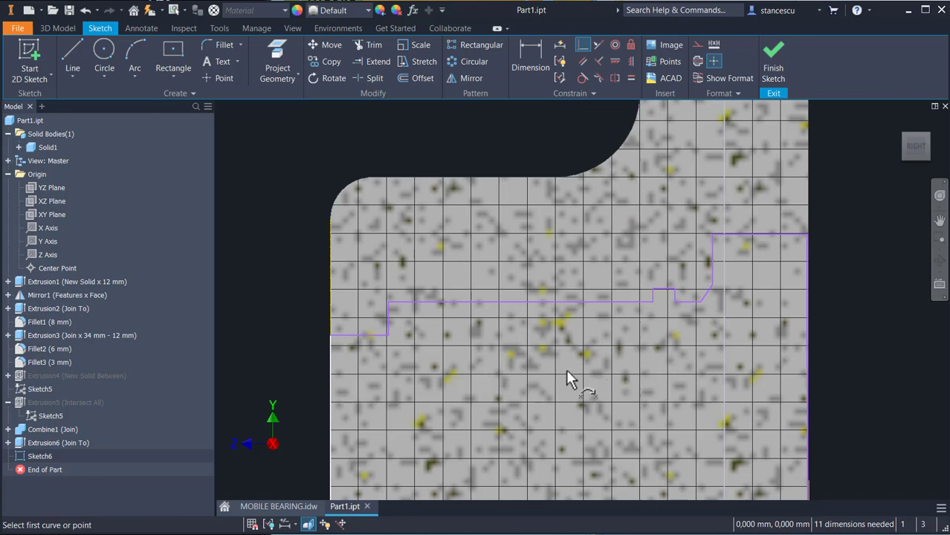
middle_click_drag(584, 383, 501, 370)
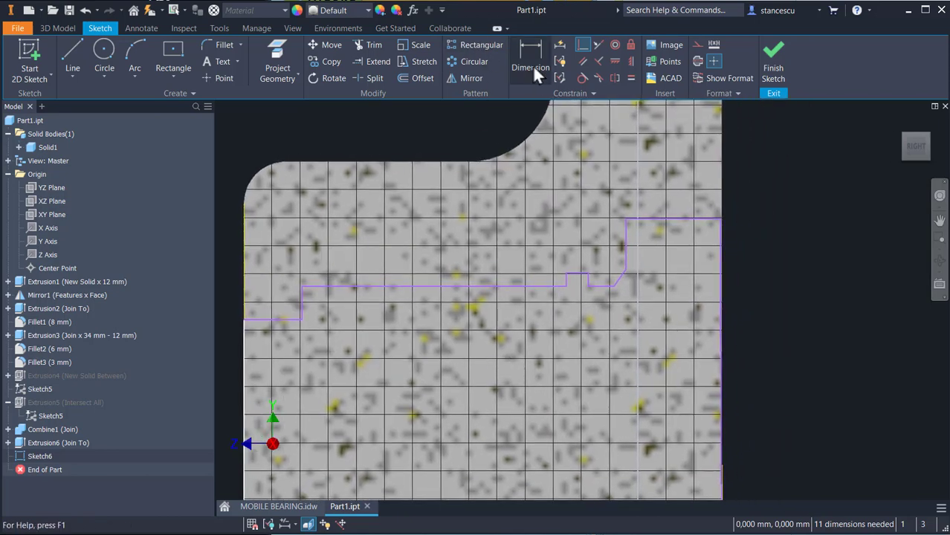
left_click(531, 61)
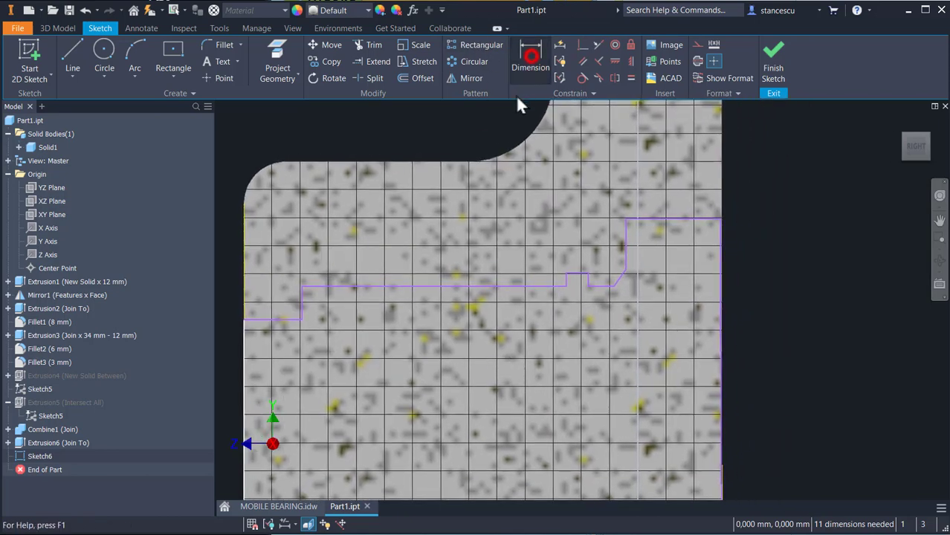
left_click(619, 276)
left_click(625, 251)
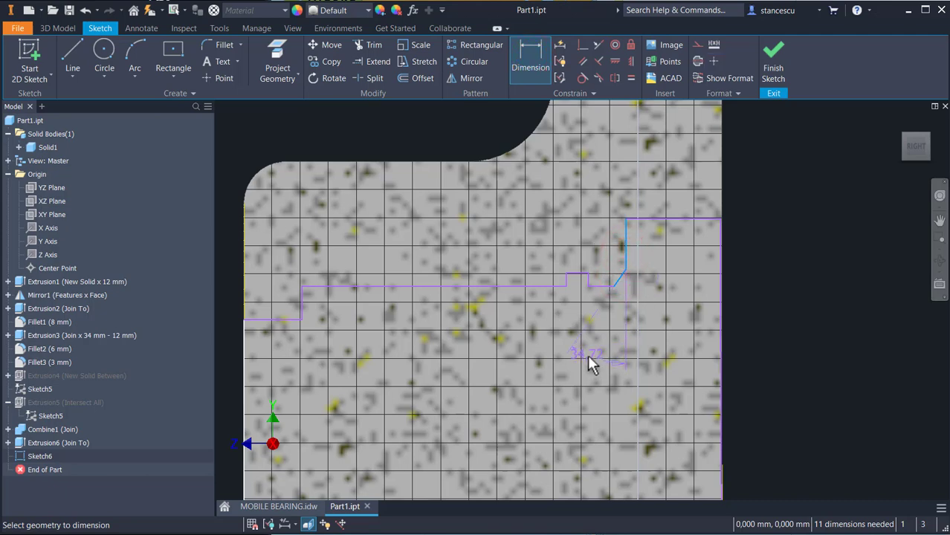
left_click(588, 357)
type("30")
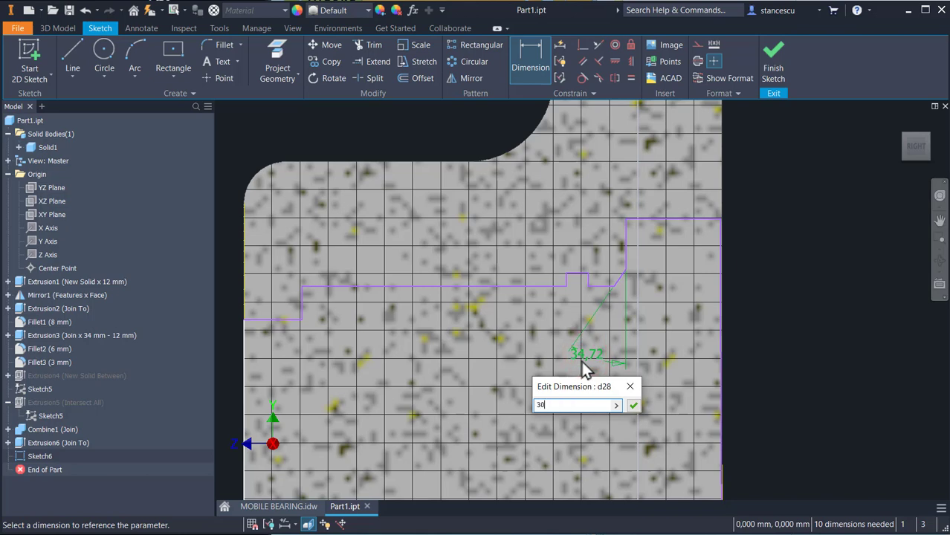
key("Return")
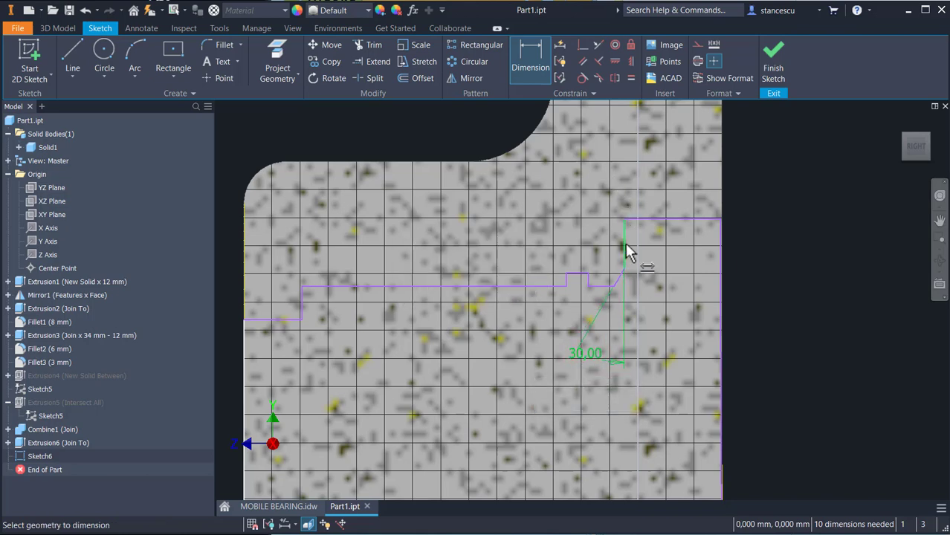
- Dimension the chamfer line's width along the bore axis as 1 mm
left_click(619, 278)
left_click(769, 191)
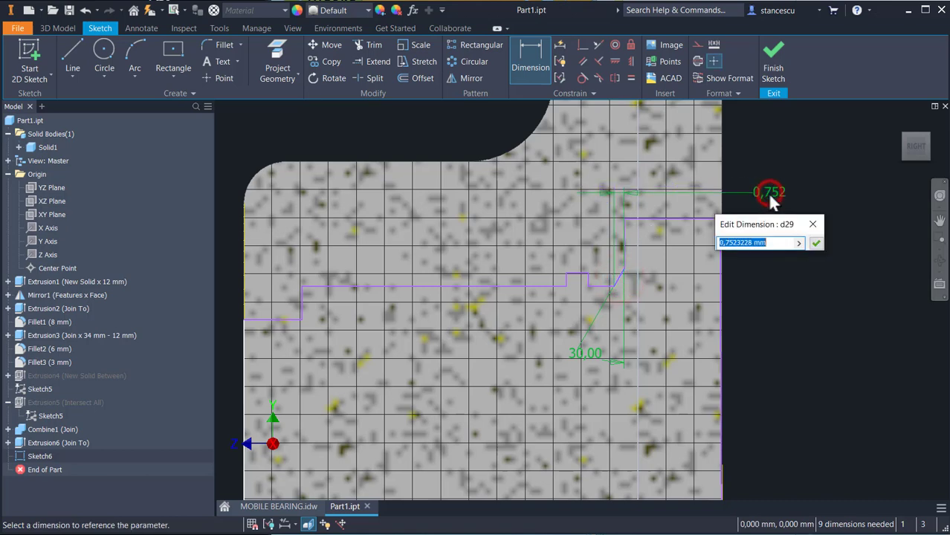
type("1")
key("Return")
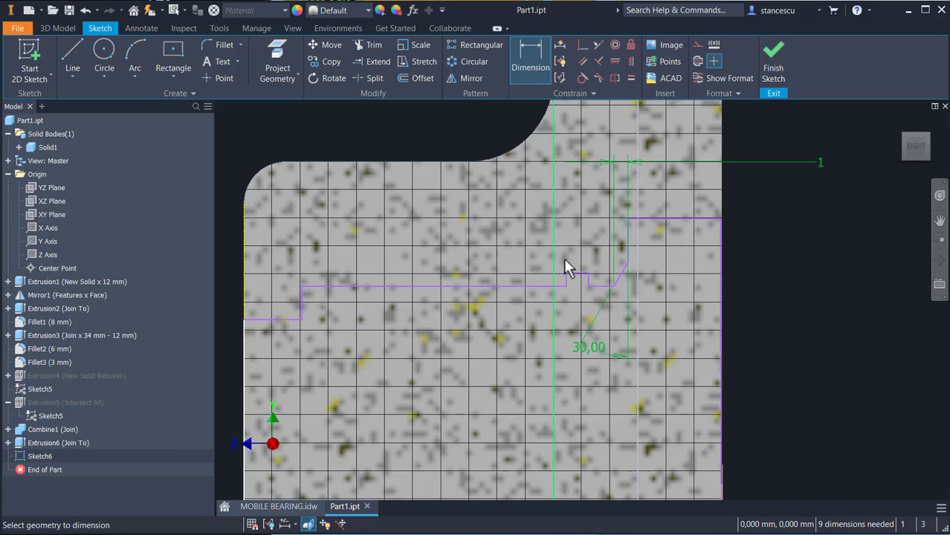
- Dimension the groove's width as 2.2 mm
left_click(577, 272)
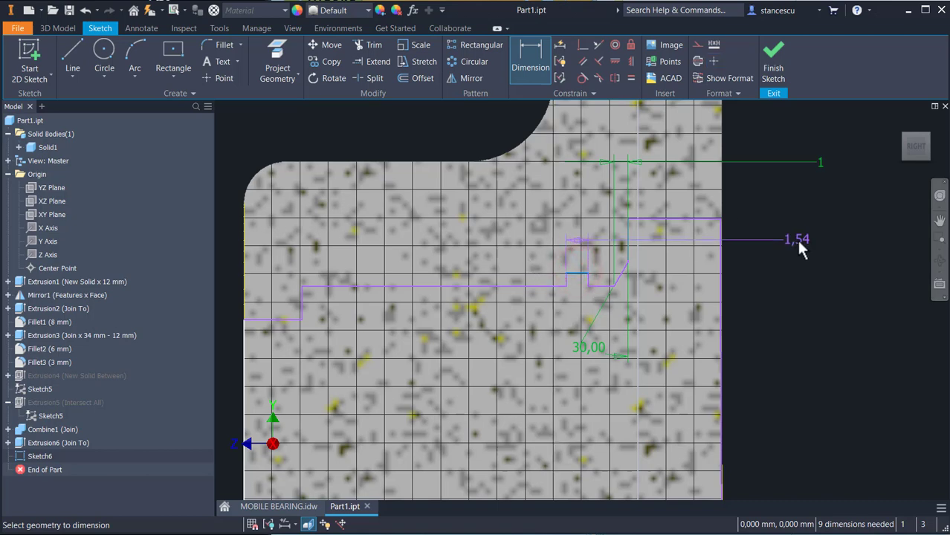
left_click(798, 241)
type("2.")
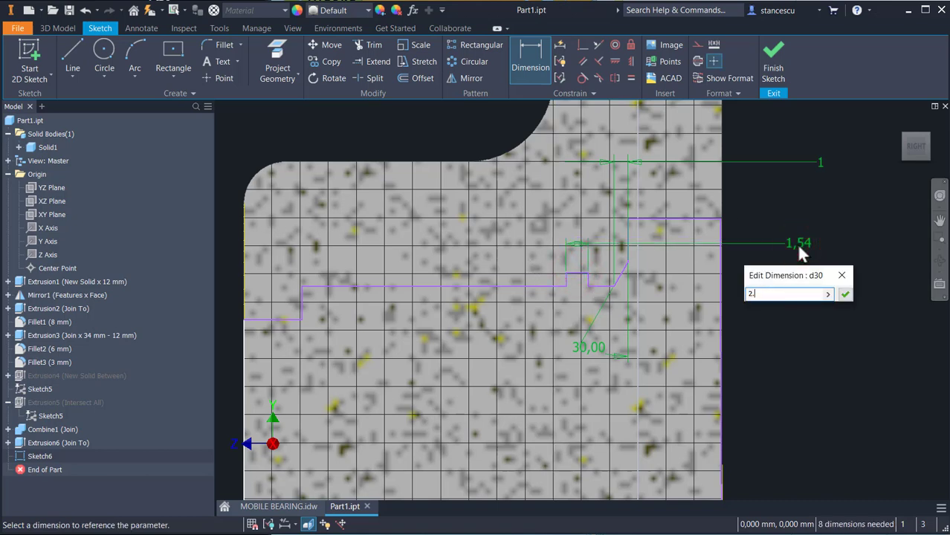
type("2")
key("Return")
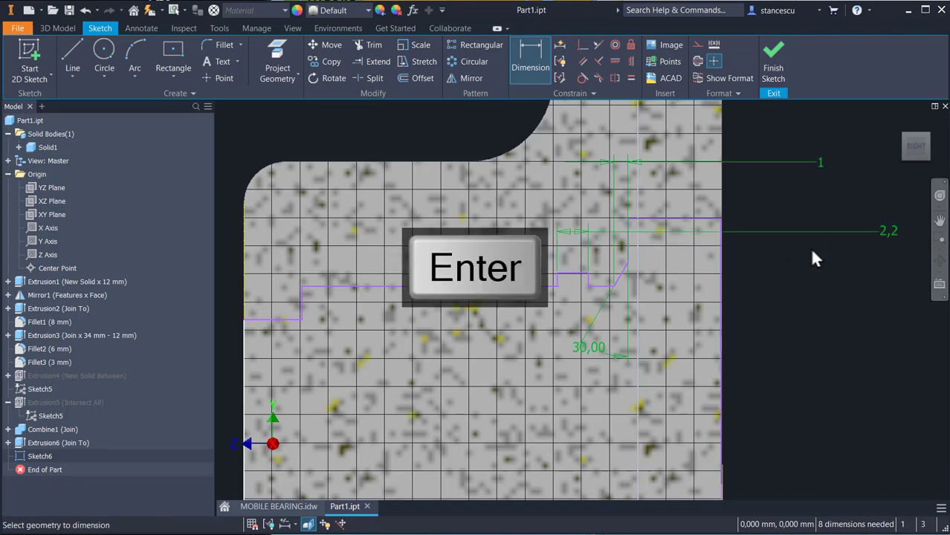
- Dimension the counterbore's depth along the bore axis as 4 mm
middle_click_drag(813, 267, 807, 307)
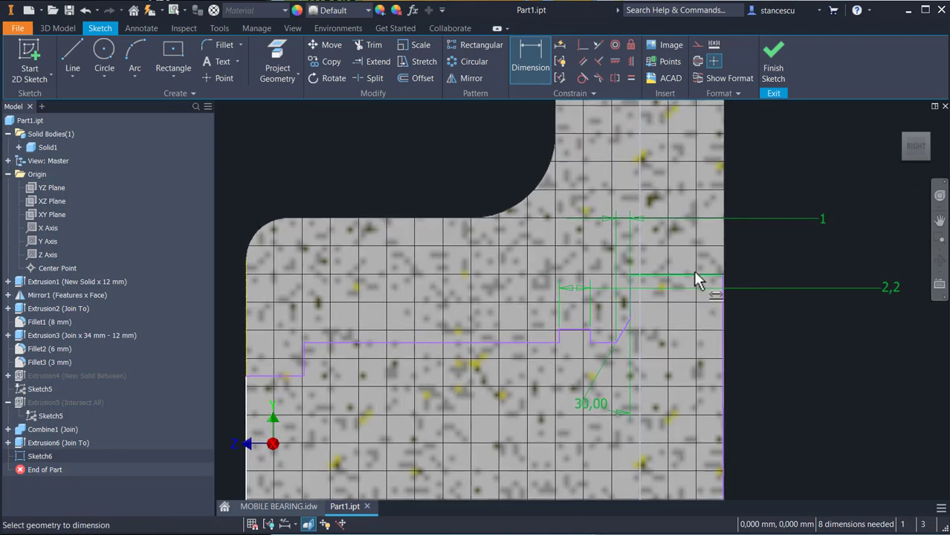
left_click(694, 273)
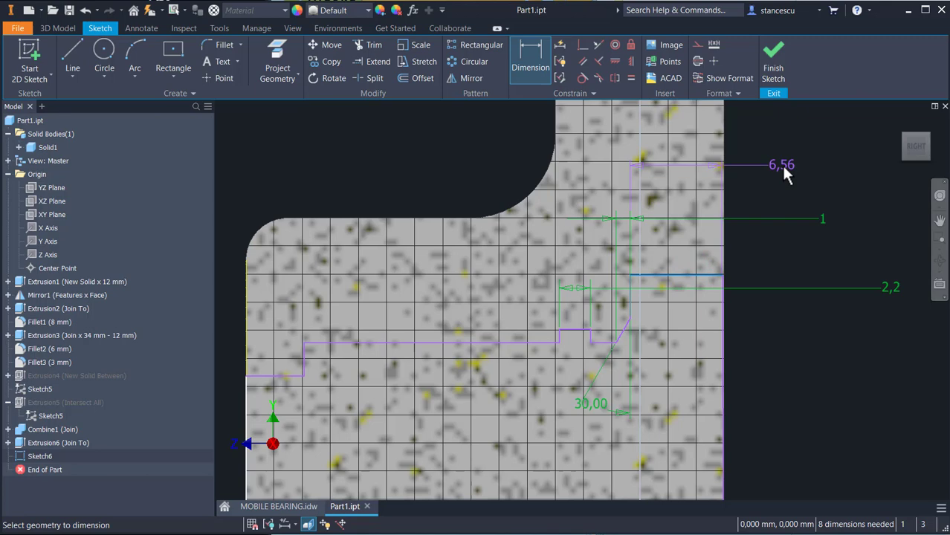
left_click(781, 163)
type("4")
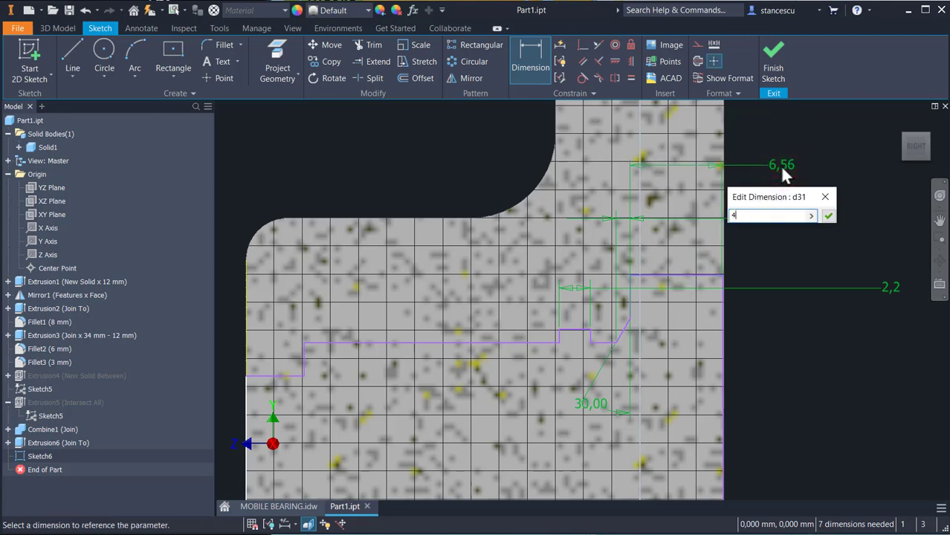
key("Return")
- Dimension the distance from the housing's end face to the inner bore shoulder as 5 mm
middle_click_drag(541, 326, 672, 253)
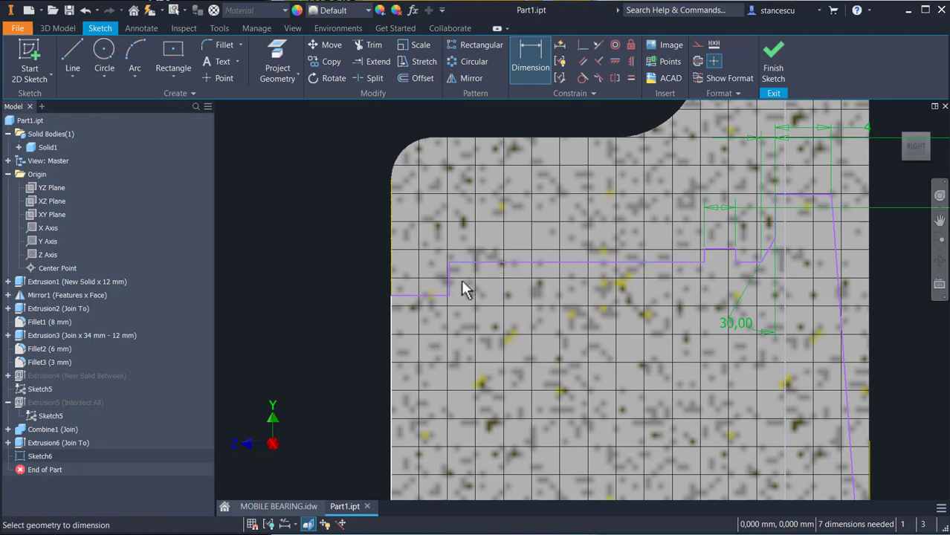
left_click(449, 279)
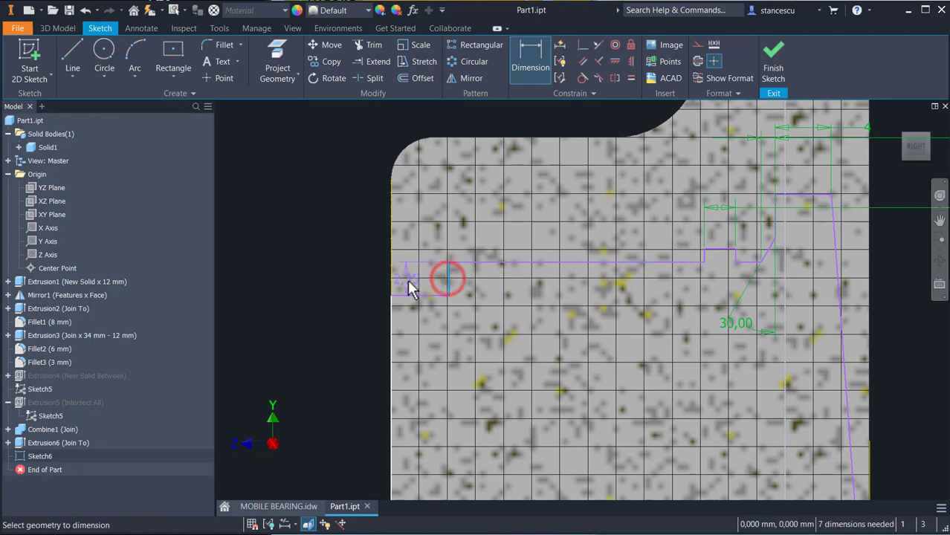
left_click(393, 281)
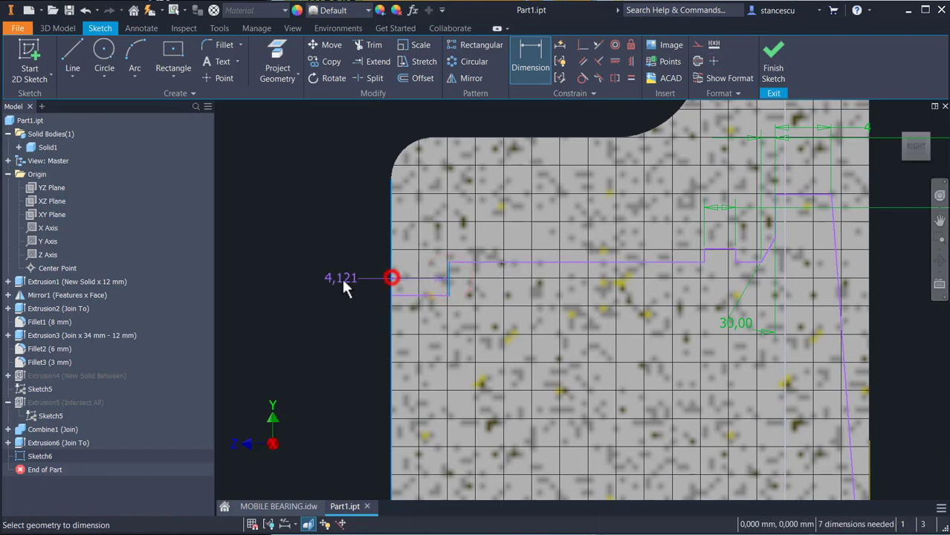
left_click(318, 215)
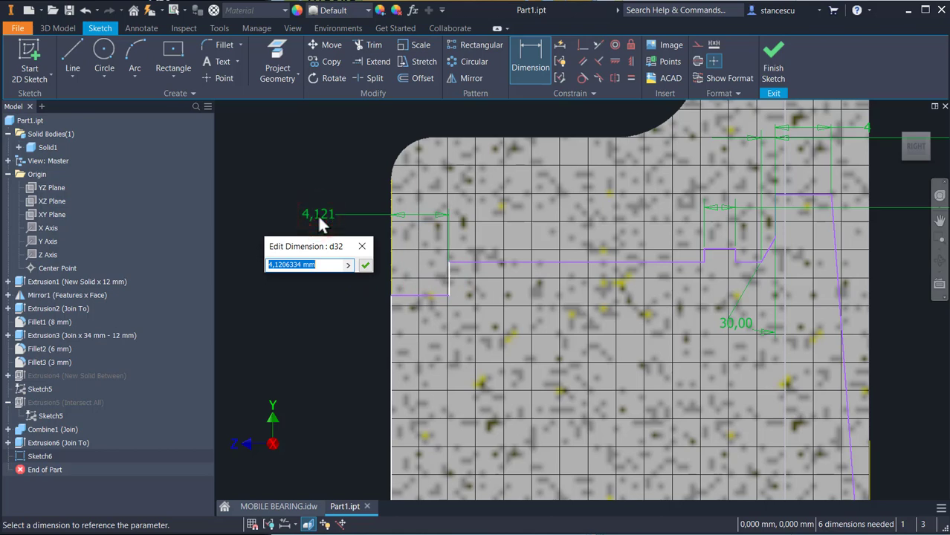
type("5")
key("Return")
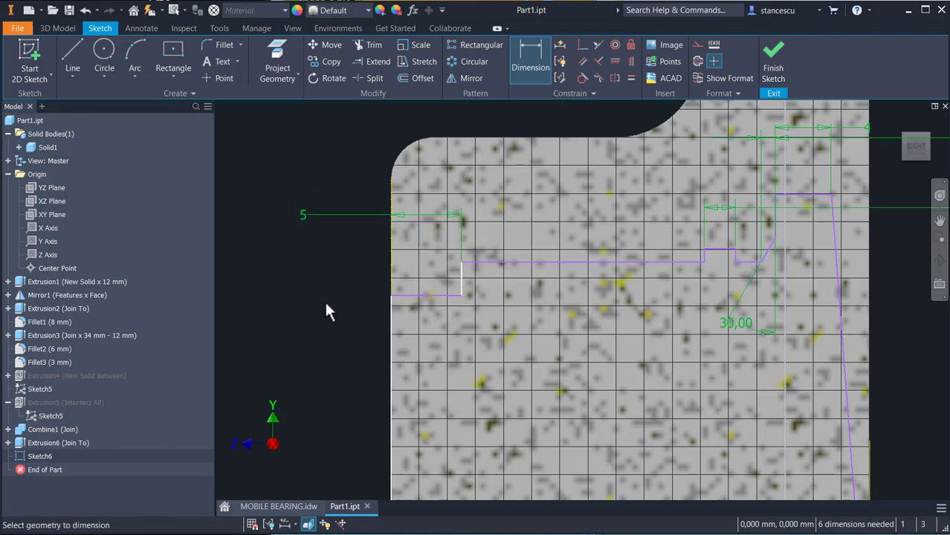
- Check the seat length in MOBILE BEARING.idw and dimension Part1.ipt's bore line between the inner shoulder and the groove as 20 mm
left_click(279, 506)
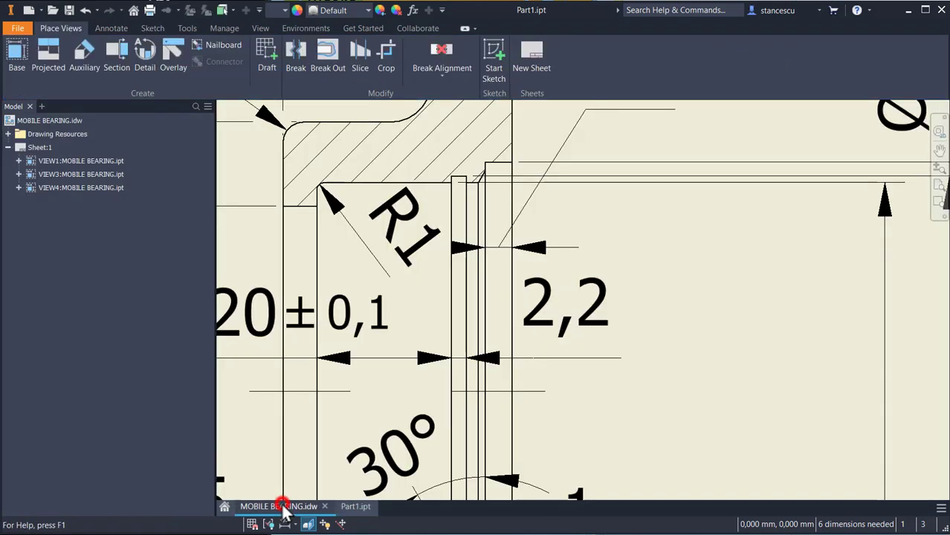
scroll(415, 354, "up", 2)
middle_click_drag(416, 354, 615, 330)
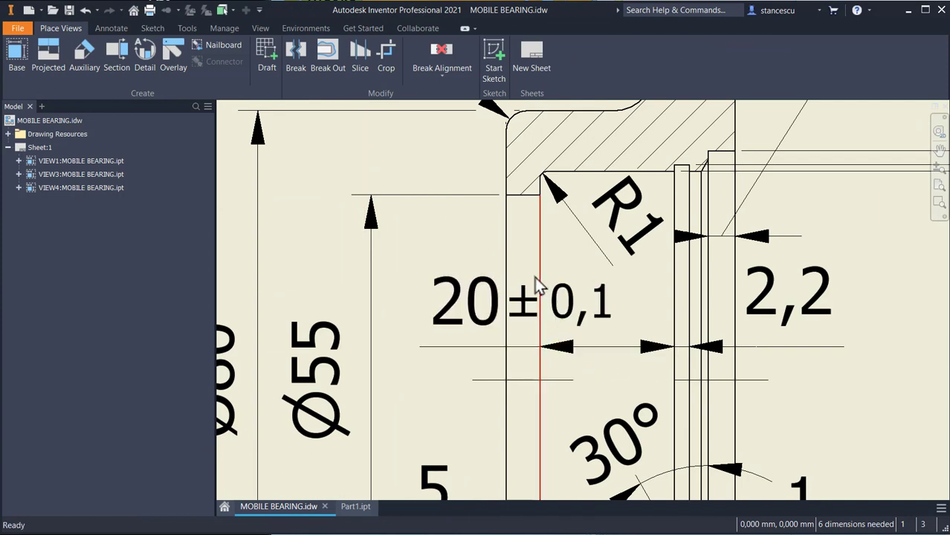
middle_click_drag(522, 459, 542, 374)
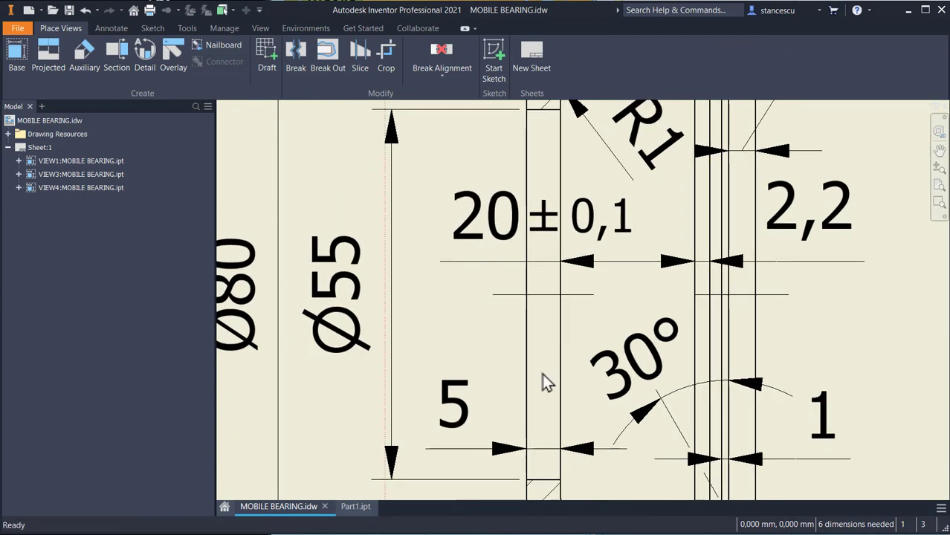
mouse_move(587, 338)
middle_mouse_down()
mouse_move(547, 450)
mouse_move(510, 484)
middle_mouse_up()
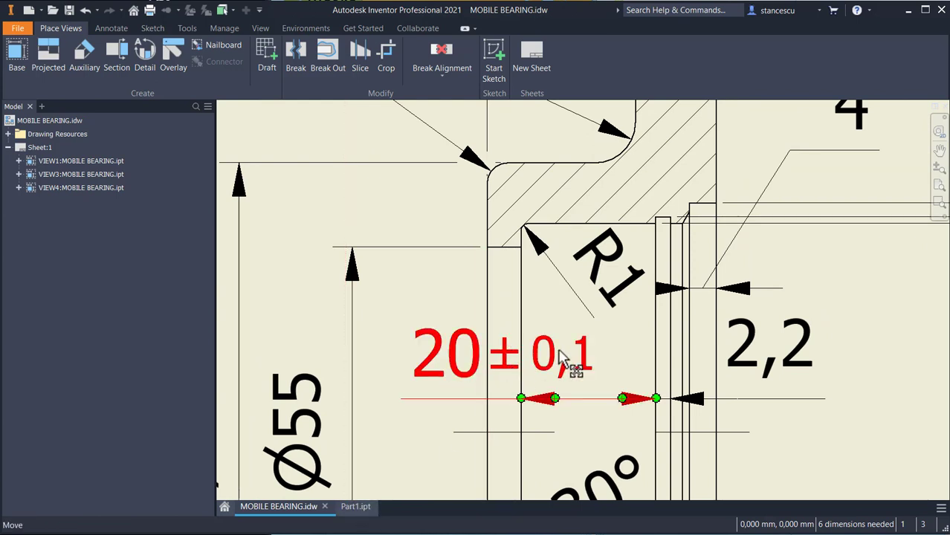
left_click(350, 507)
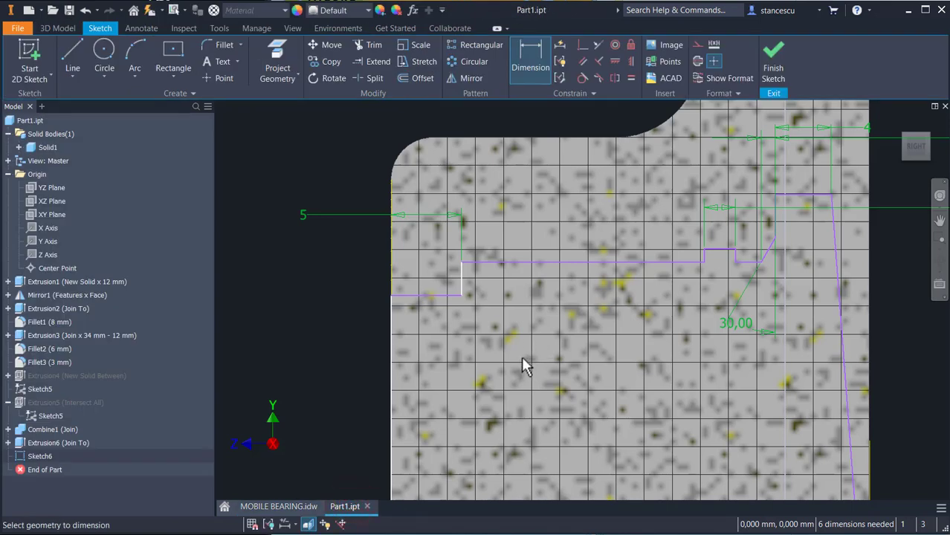
left_click(534, 57)
left_click(546, 264)
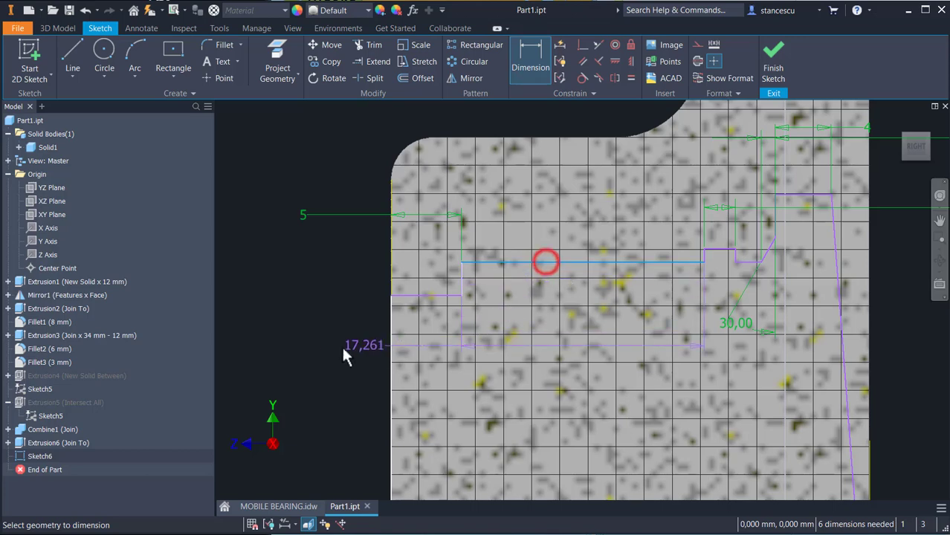
left_click(289, 338)
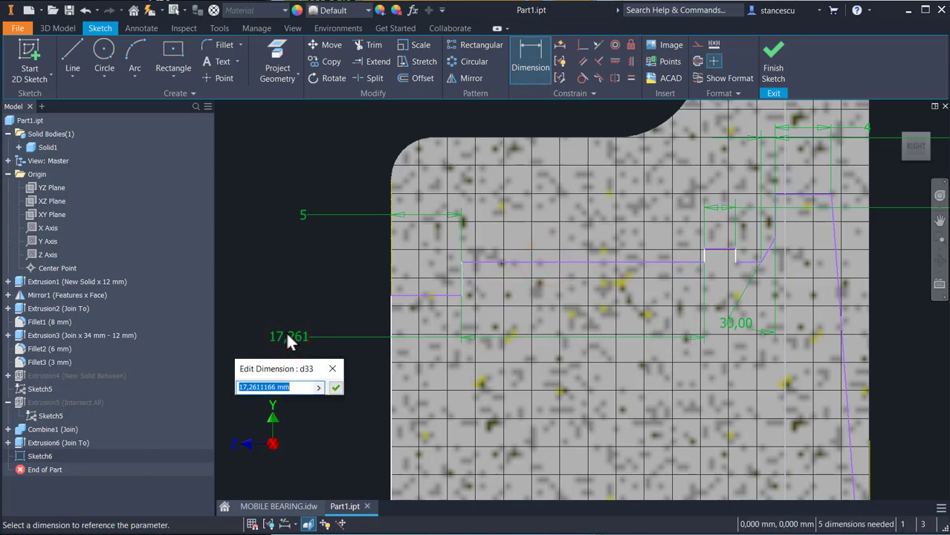
type("20")
key("Return")
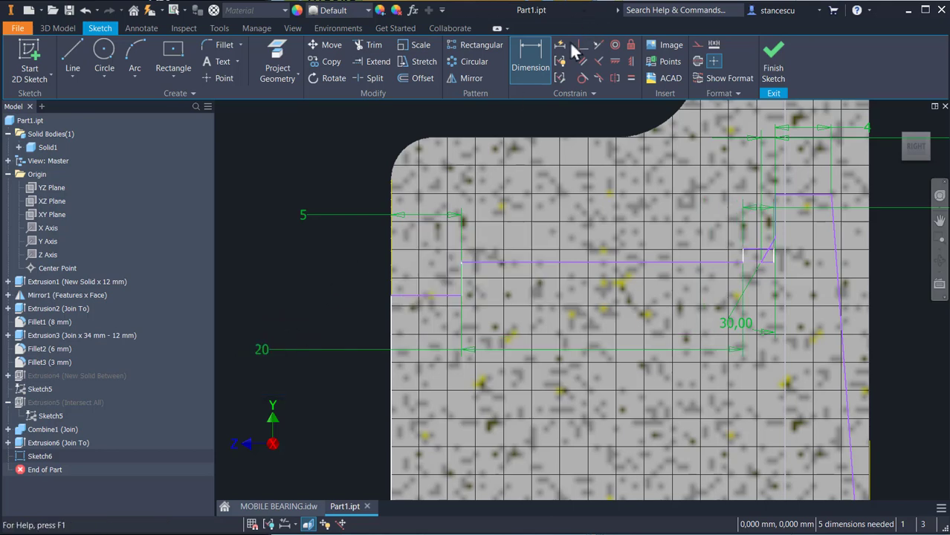
- Give the 20 mm bore seat dimension a symmetric tolerance of 0.1 mm
left_click(525, 67)
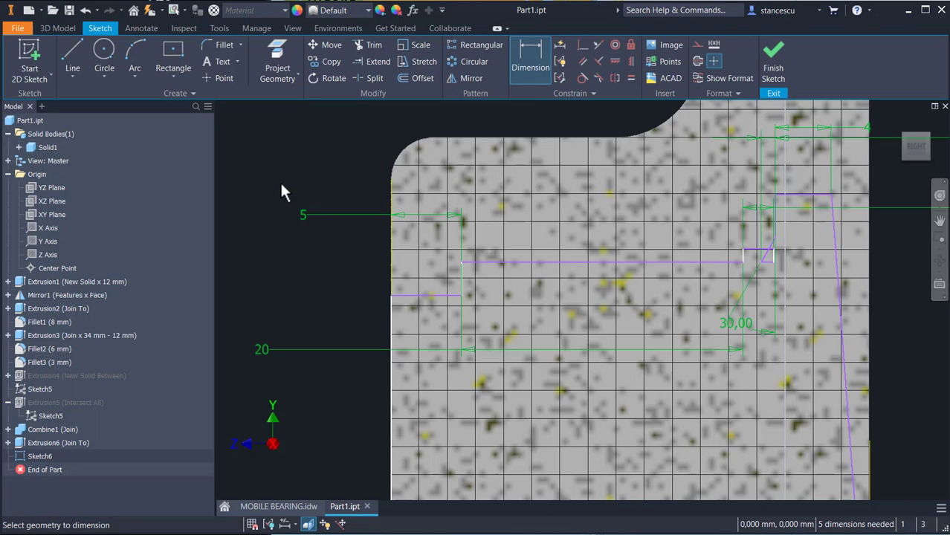
key("Escape")
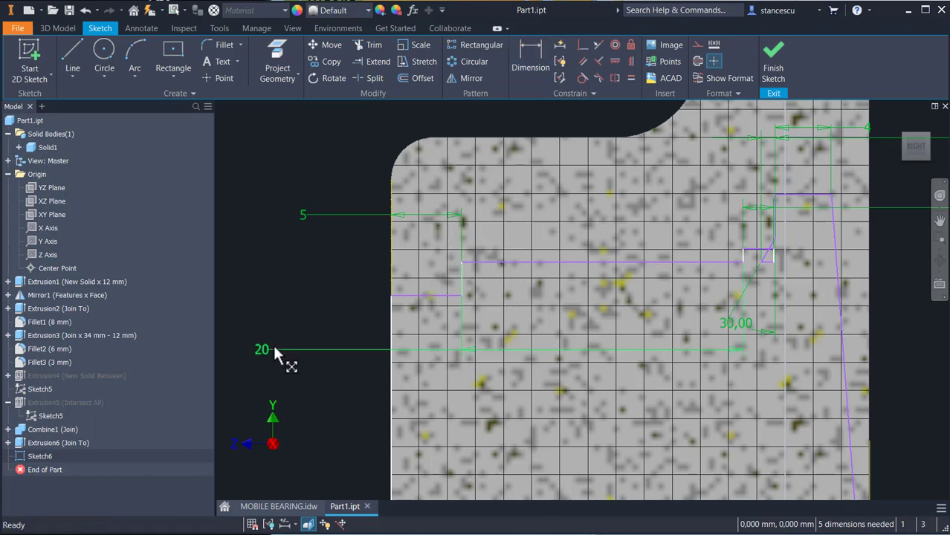
right_click(269, 349)
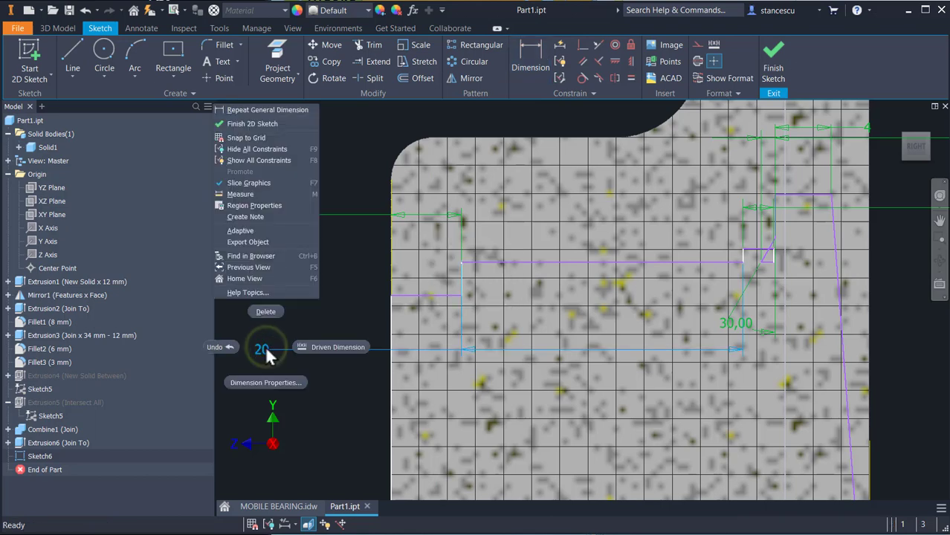
left_click(266, 383)
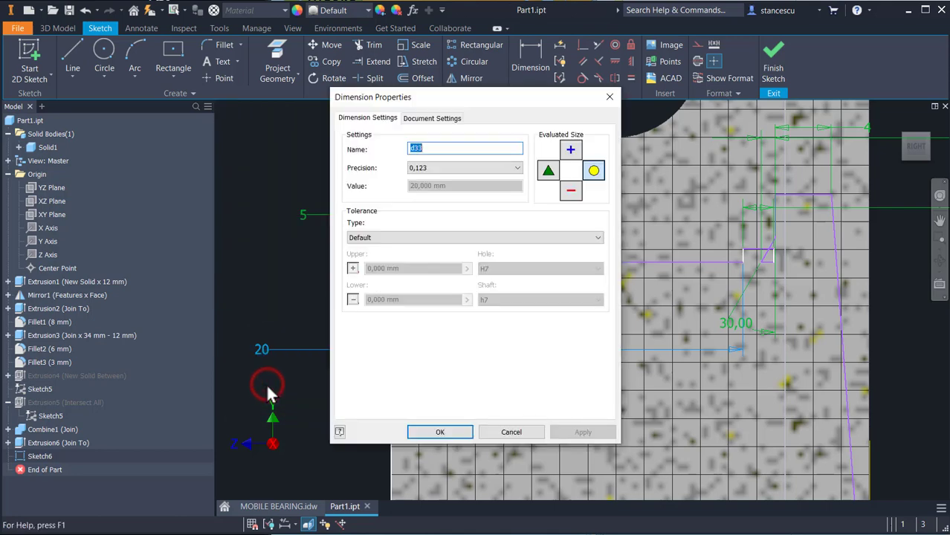
left_click(398, 235)
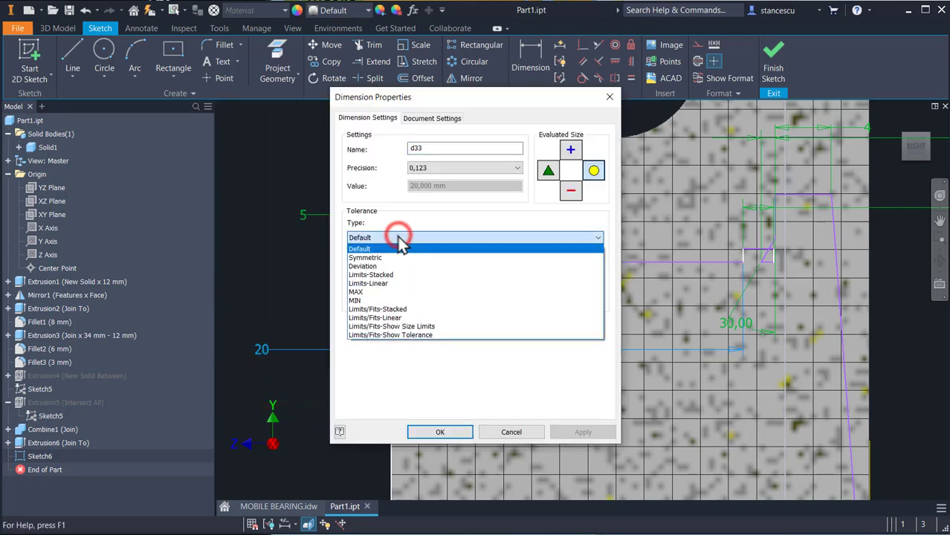
left_click(385, 258)
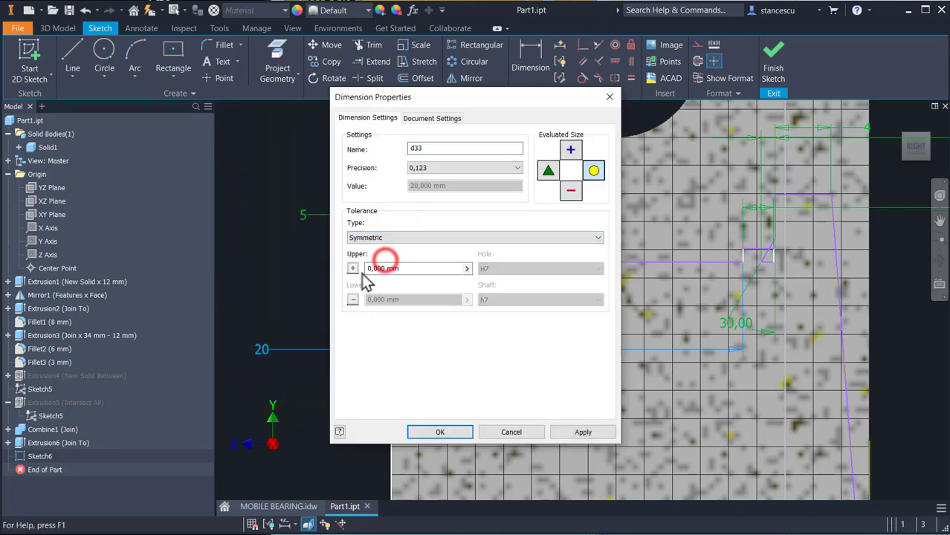
left_click(409, 268)
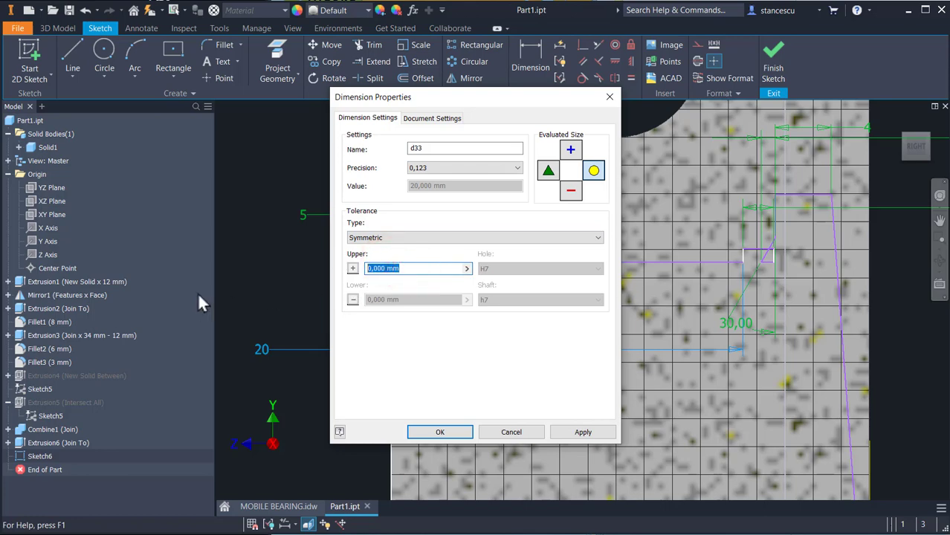
type("0.1")
left_click(418, 432)
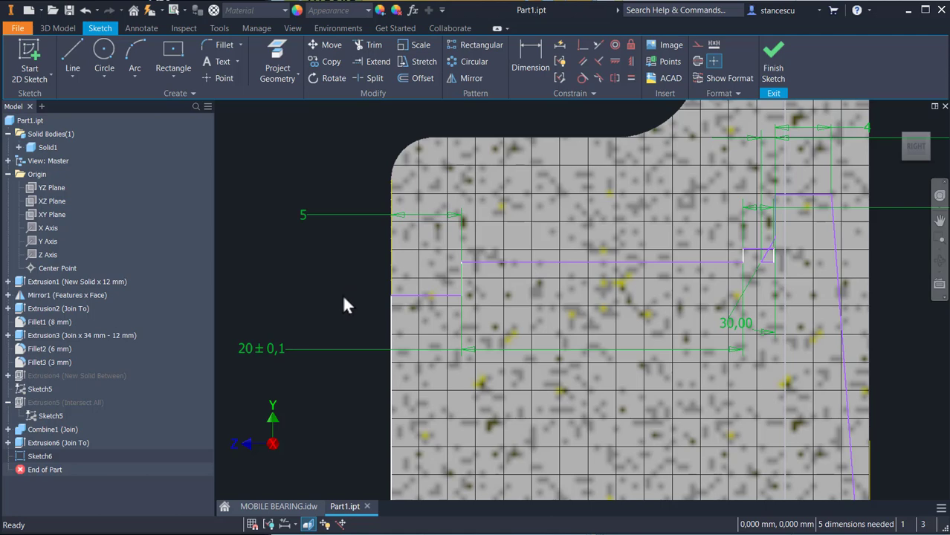
- Move the sloped chamfer line out of the groove toward the counterbore's open end so the profile no longer overlaps itself
scroll(765, 298, "up", 3)
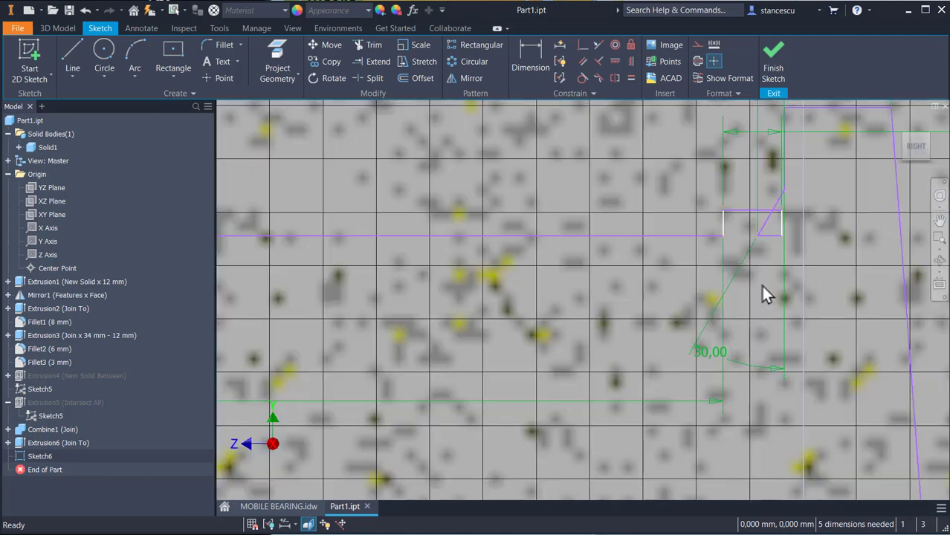
key("Escape")
scroll(799, 223, "up", 3)
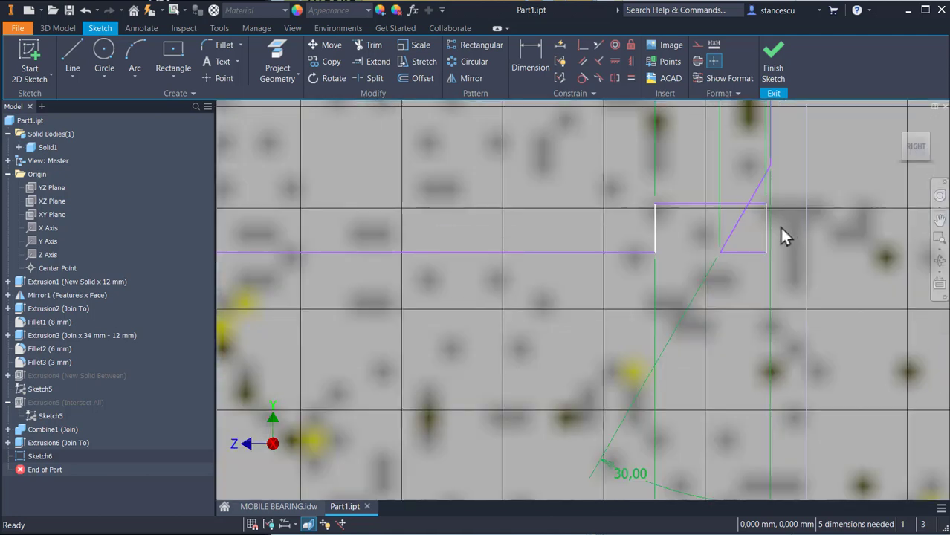
mouse_move(783, 233)
middle_mouse_down()
mouse_move(726, 319)
mouse_move(691, 320)
middle_mouse_up()
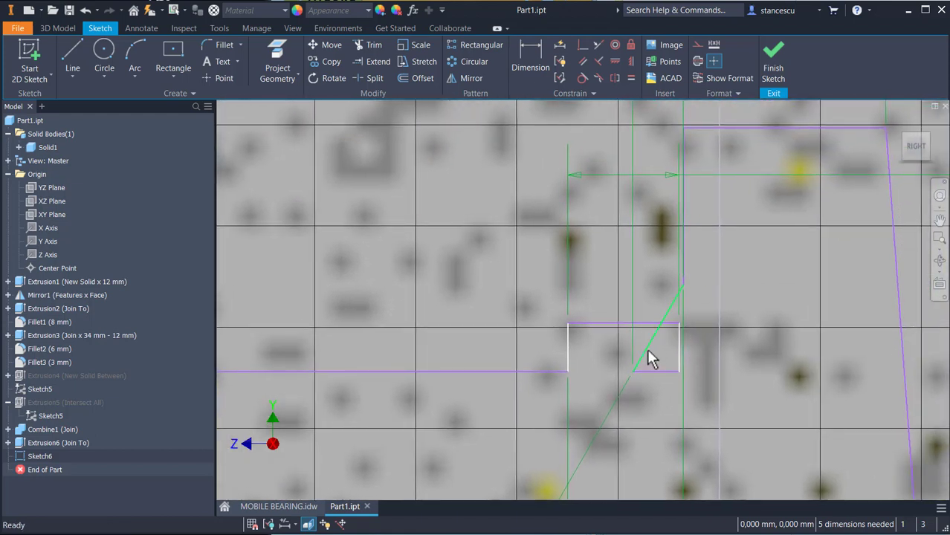
mouse_move(648, 350)
left_mouse_down()
mouse_move(737, 350)
mouse_move(718, 349)
left_mouse_up()
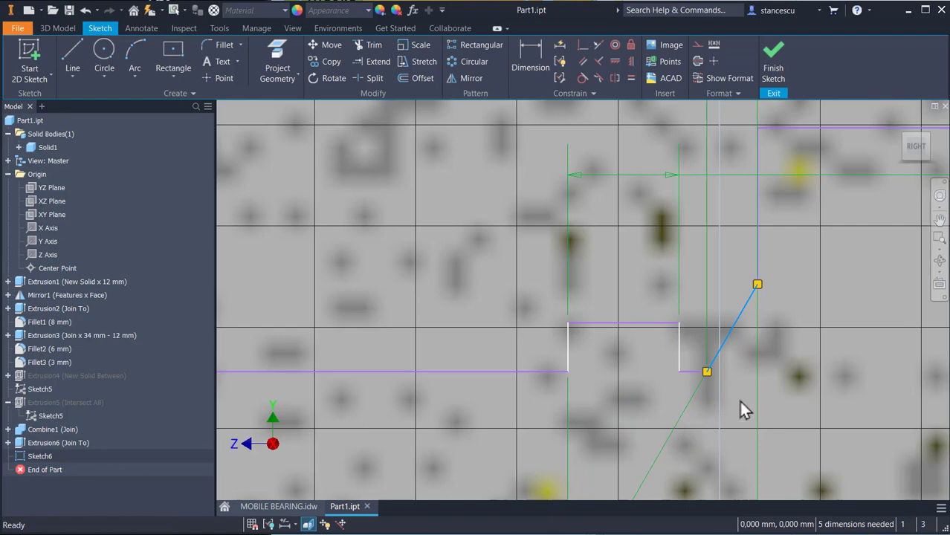
- Align the profile's slanted closing line vertically with the housing's end face at the counterbore side
scroll(738, 398, "down", 3)
mouse_move(742, 423)
middle_mouse_down()
mouse_move(679, 372)
mouse_move(624, 358)
middle_mouse_up()
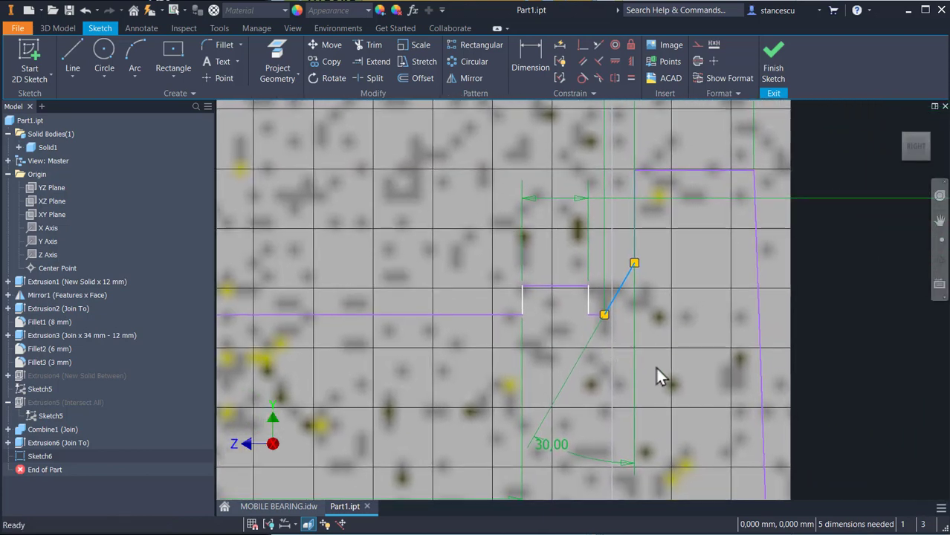
scroll(656, 378, "down", 2)
scroll(680, 368, "down", 2)
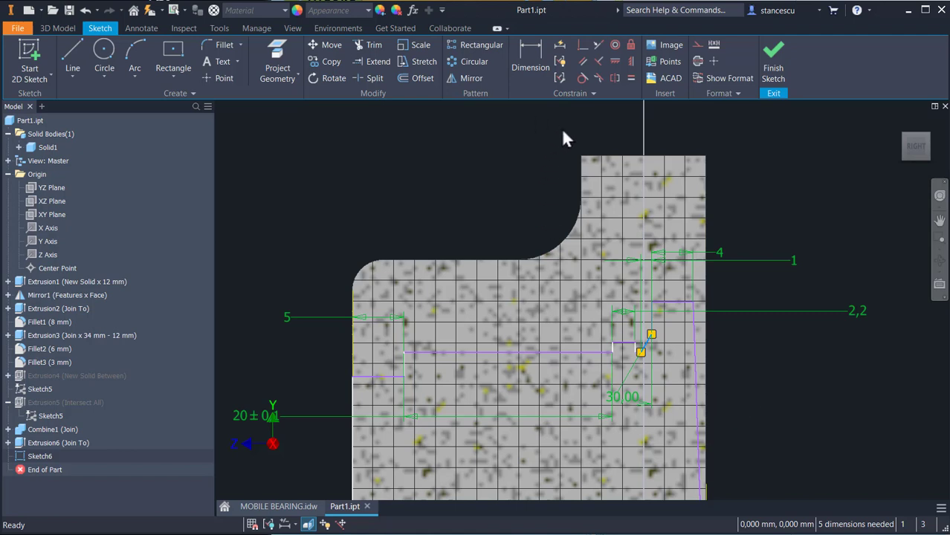
left_click(692, 376)
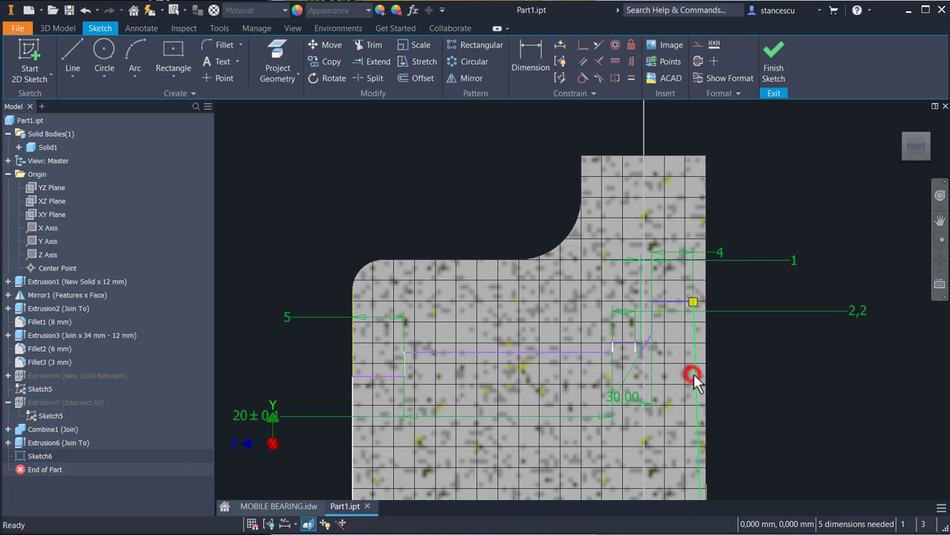
left_click(614, 62)
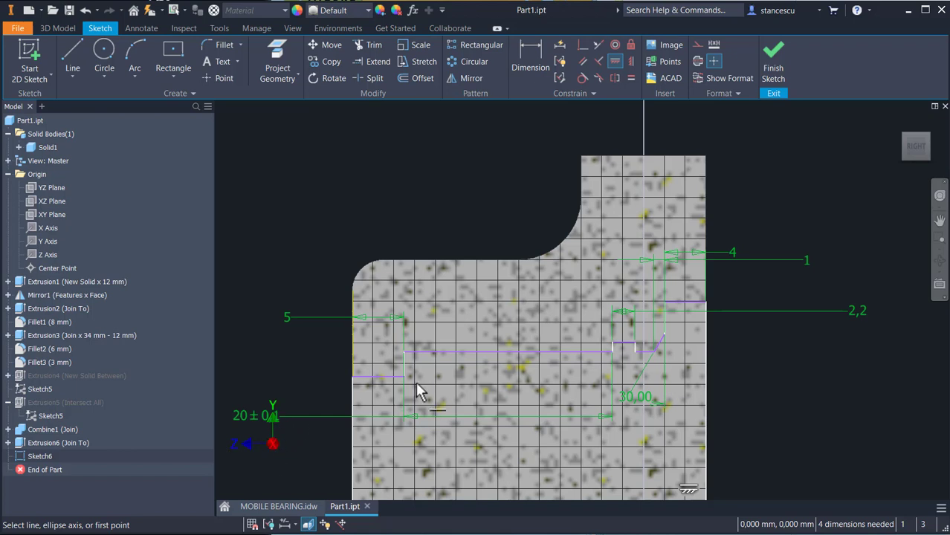
- Switch to MOBILE BEARING.idw and examine section B-B for the diameters of the inner lip, bearing bore, groove and counterbore
mouse_move(741, 381)
middle_mouse_down()
mouse_move(780, 357)
mouse_move(804, 377)
mouse_move(792, 238)
middle_mouse_up()
scroll(776, 355, "up", 3)
scroll(803, 370, "down", 6)
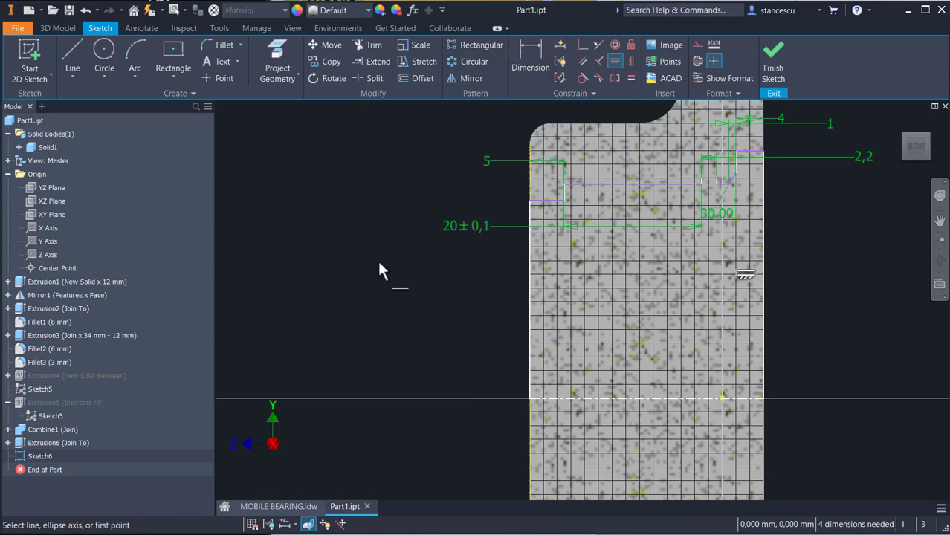
left_click(294, 509)
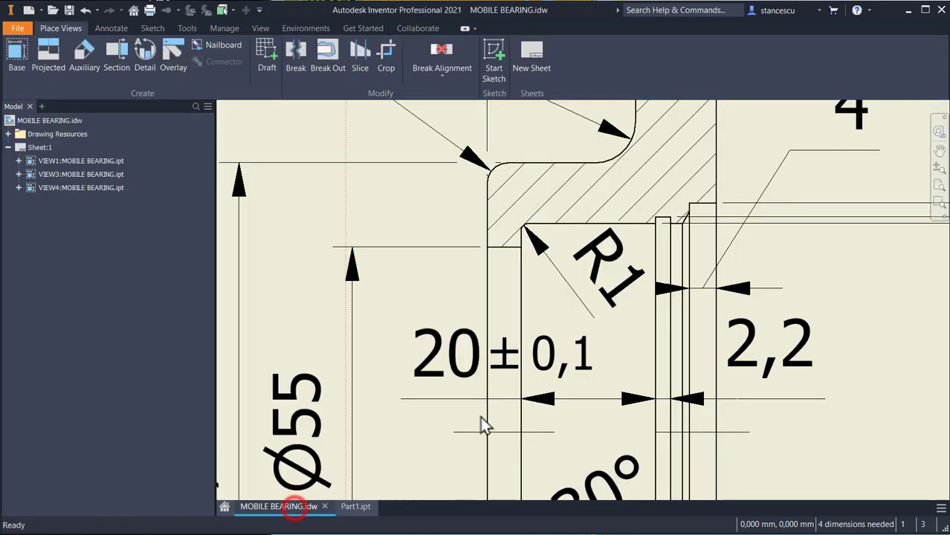
scroll(496, 440, "up", 2)
middle_click_drag(492, 462, 469, 296)
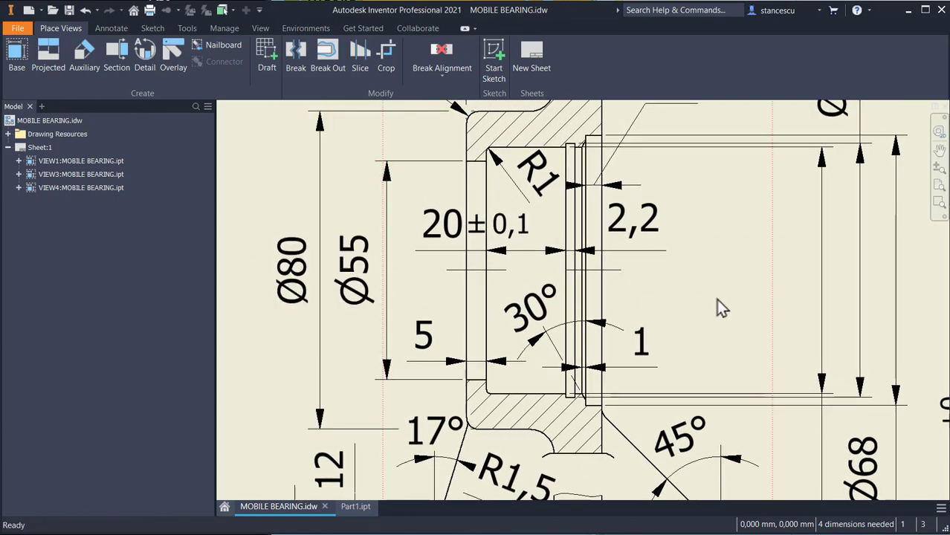
mouse_move(727, 270)
middle_mouse_down()
mouse_move(453, 106)
mouse_move(427, 269)
middle_mouse_up()
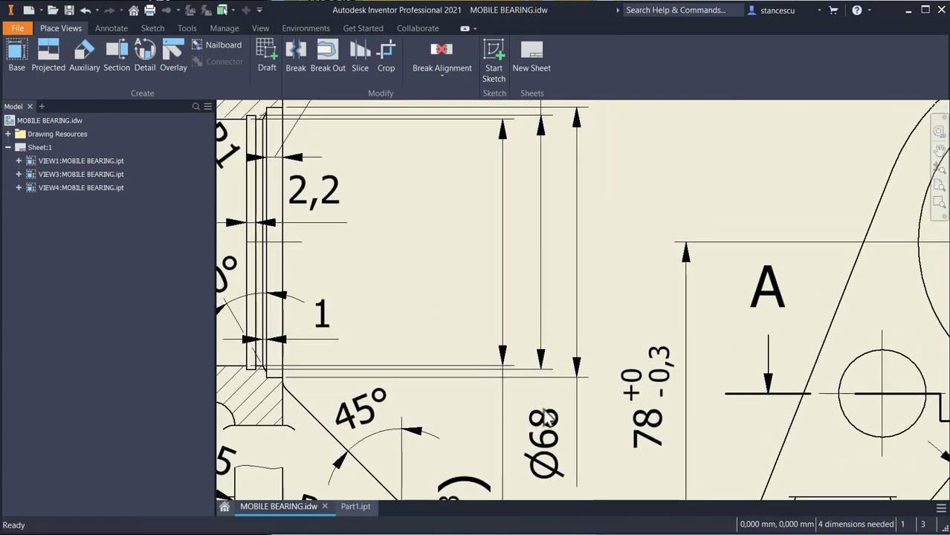
mouse_move(603, 303)
middle_mouse_down()
mouse_move(654, 378)
mouse_move(663, 486)
middle_mouse_up()
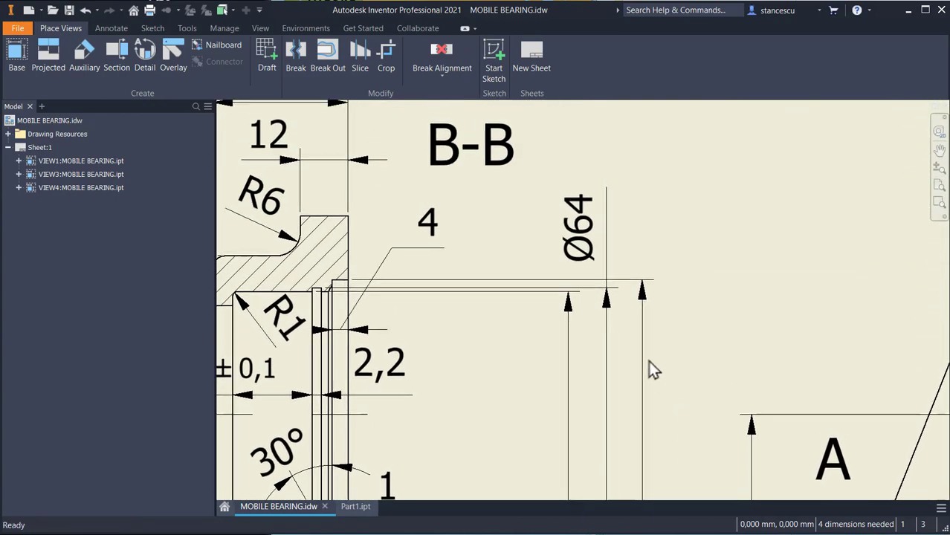
middle_click_drag(583, 346, 764, 116)
middle_click_drag(694, 352, 700, 156)
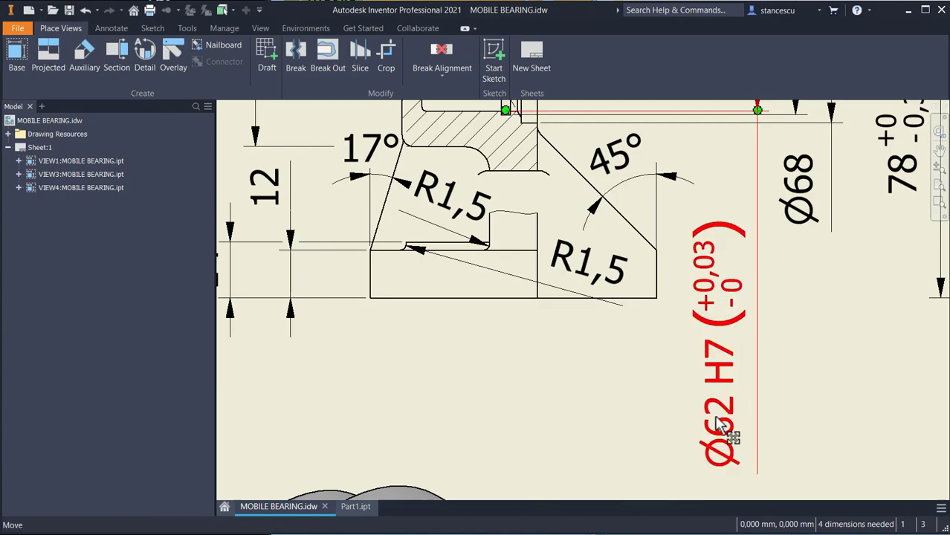
middle_click_drag(746, 258, 744, 524)
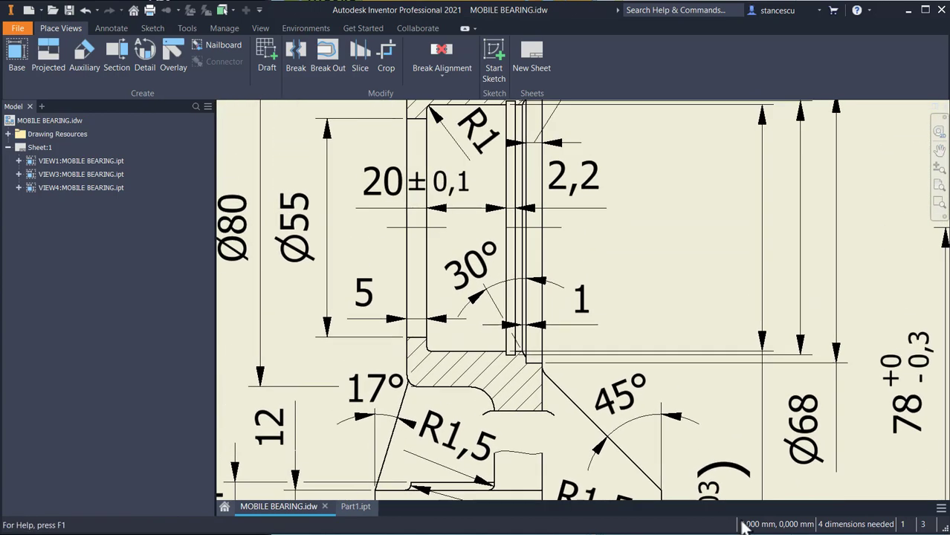
scroll(753, 433, "down", 4)
middle_click_drag(752, 435, 756, 409)
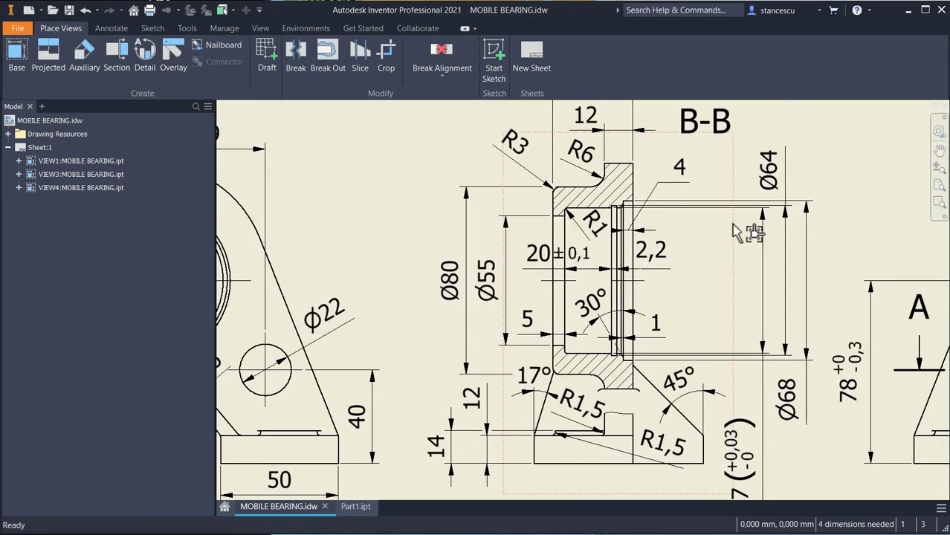
- Switch to Part1.ipt and dimension the inner lip line from the centerline as a 55 mm diameter
left_click(351, 510)
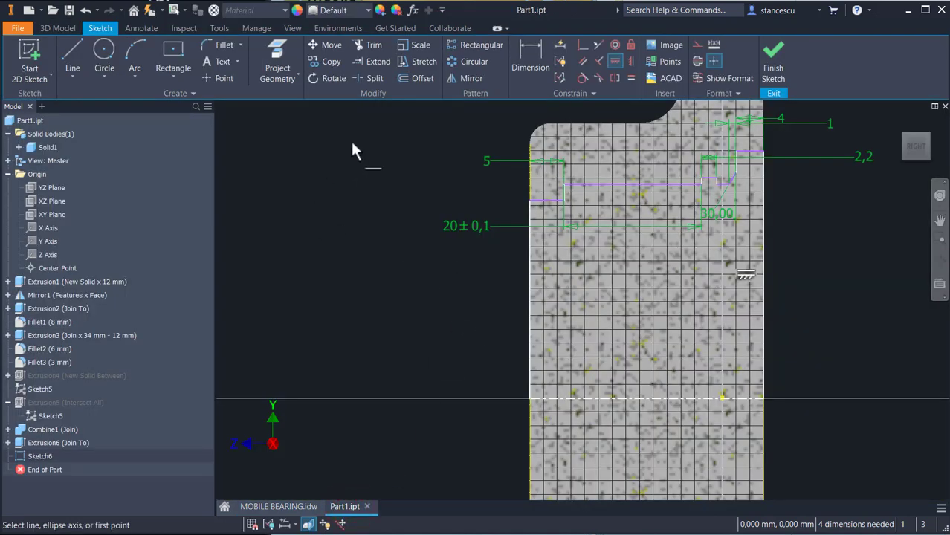
left_click(530, 59)
left_click(554, 202)
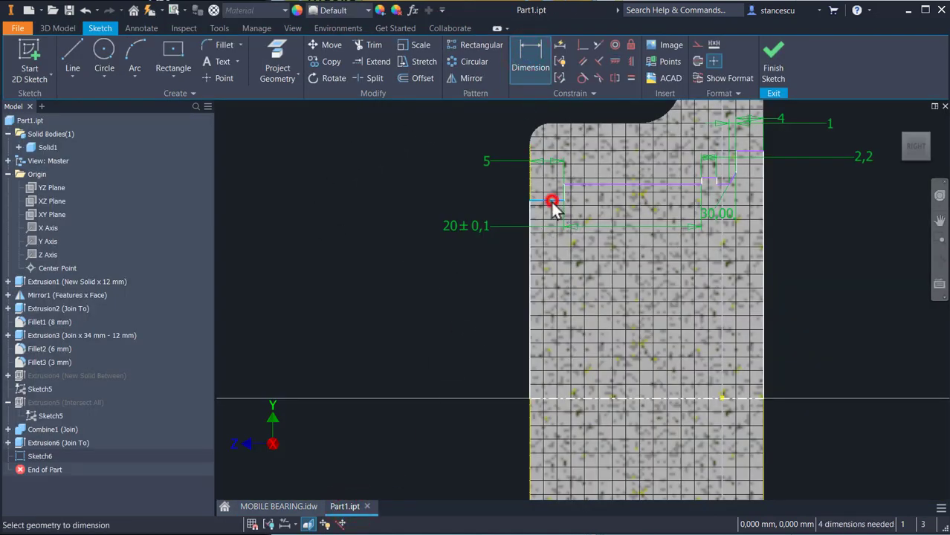
left_click(586, 399)
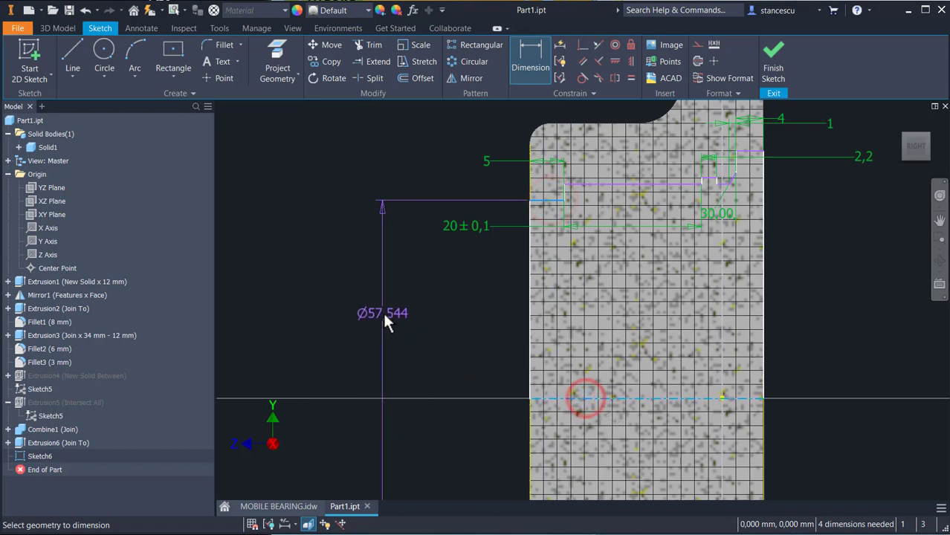
left_click(382, 312)
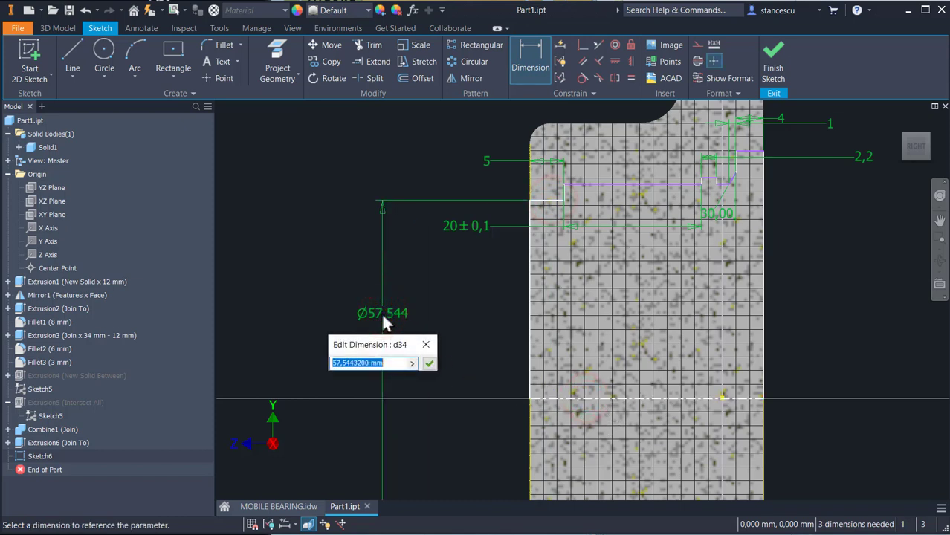
type("55")
key("Return")
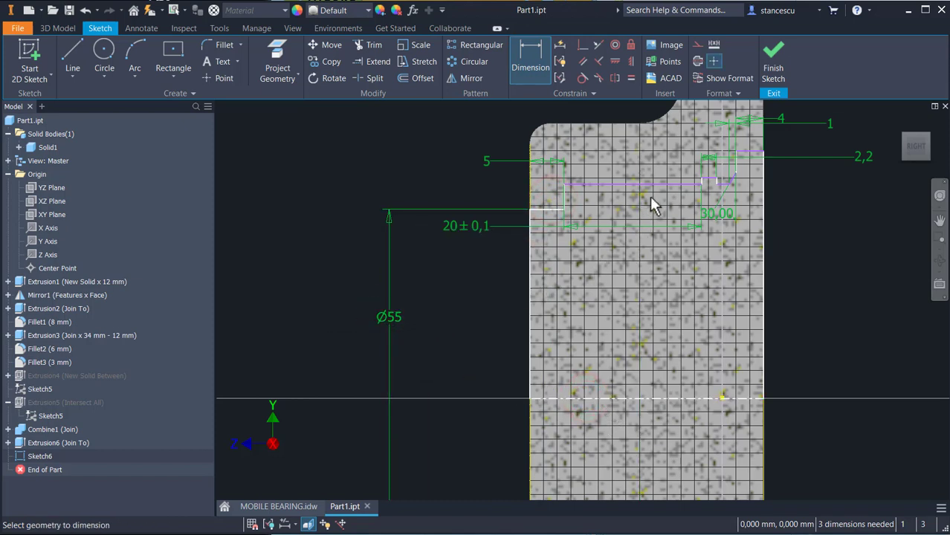
key("Escape")
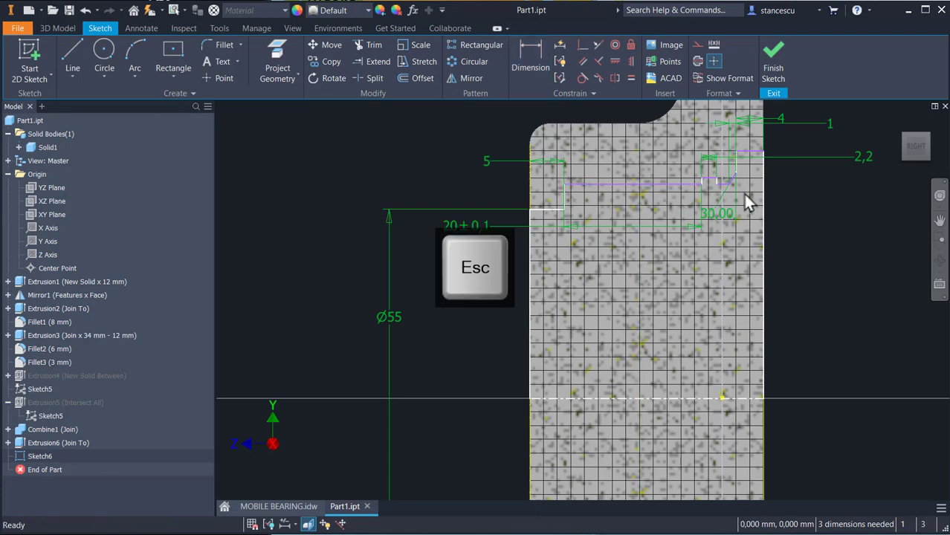
- Shift the short bore line between the groove and the chamfer slightly outward to test its alignment with the main bore line
scroll(742, 192, "up", 5)
scroll(716, 209, "down", 3)
middle_click_drag(682, 230, 851, 384)
scroll(729, 365, "down", 2)
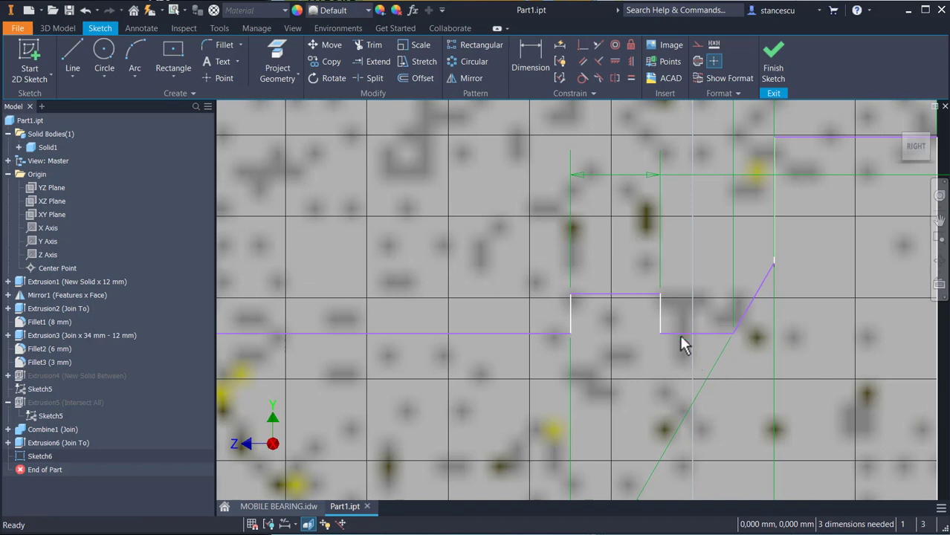
mouse_move(685, 332)
left_mouse_down()
mouse_move(682, 317)
mouse_move(675, 333)
mouse_move(678, 318)
left_mouse_up()
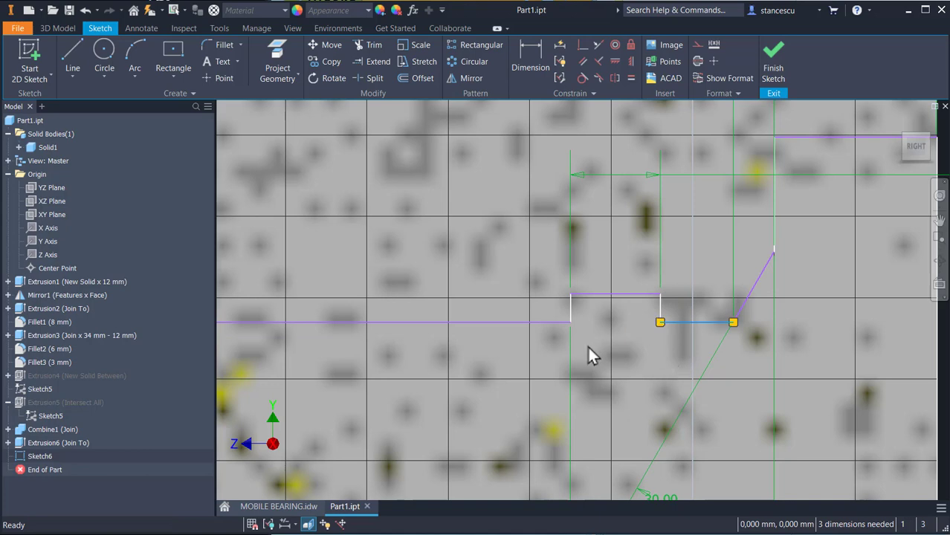
- Dimension the main bore line from the centerline as a 62 mm diameter
left_click(541, 59)
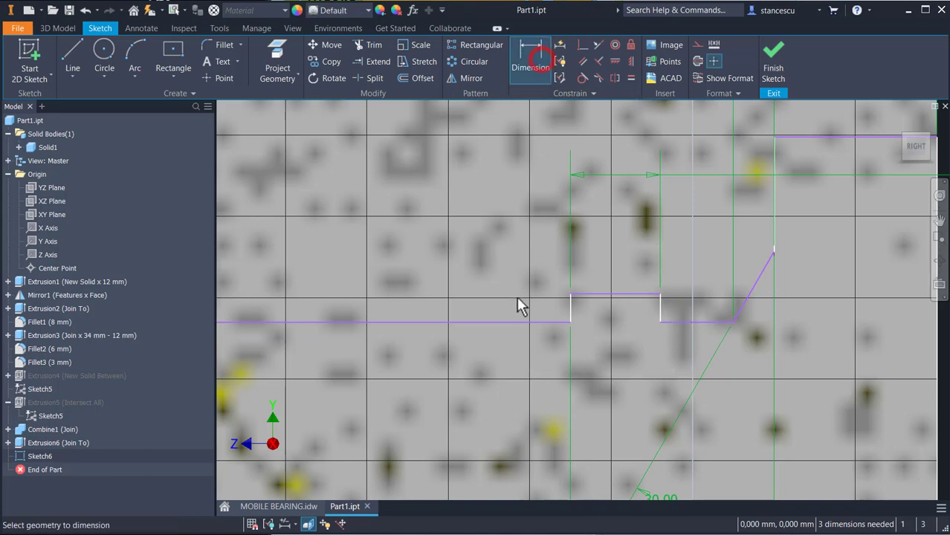
left_click(519, 322)
scroll(524, 327, "down", 2)
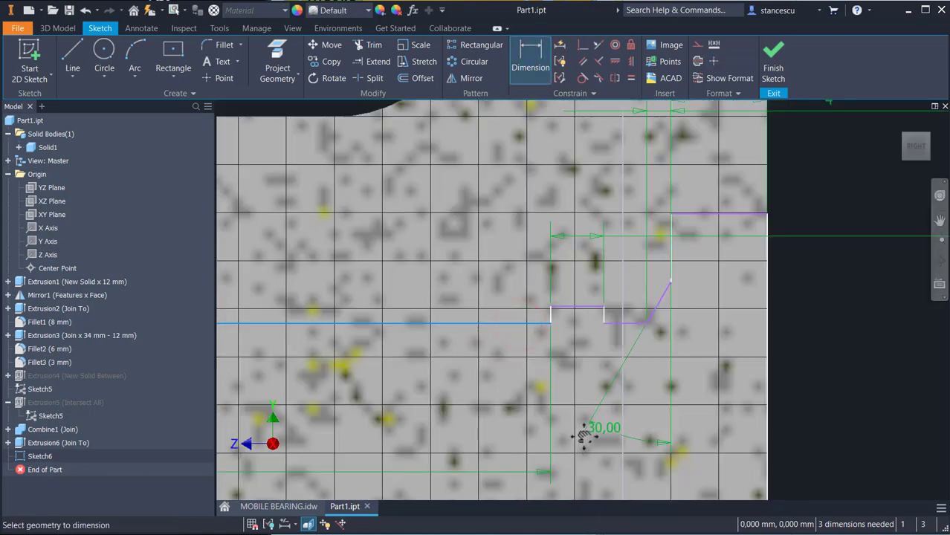
middle_click_drag(584, 439, 630, 258)
scroll(565, 339, "down", 3)
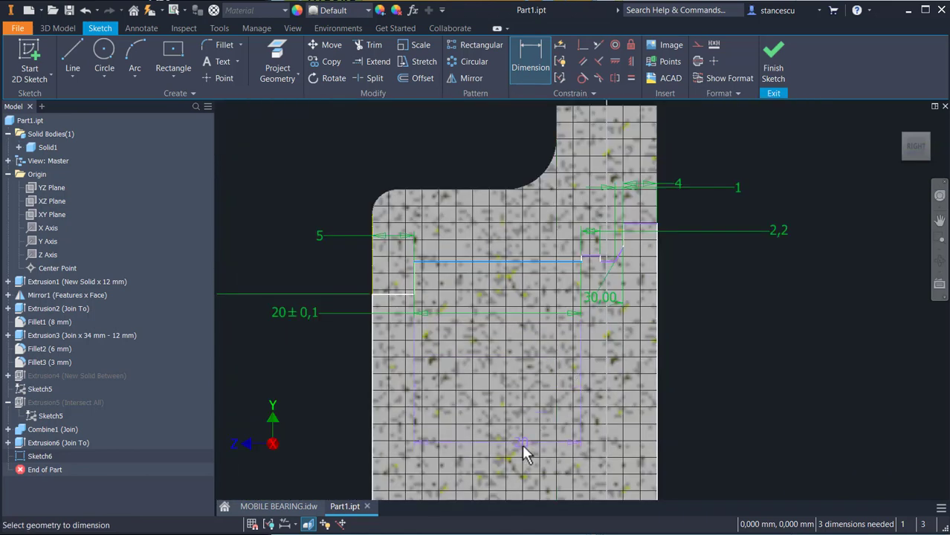
middle_click_drag(520, 450, 557, 325)
left_click(546, 420)
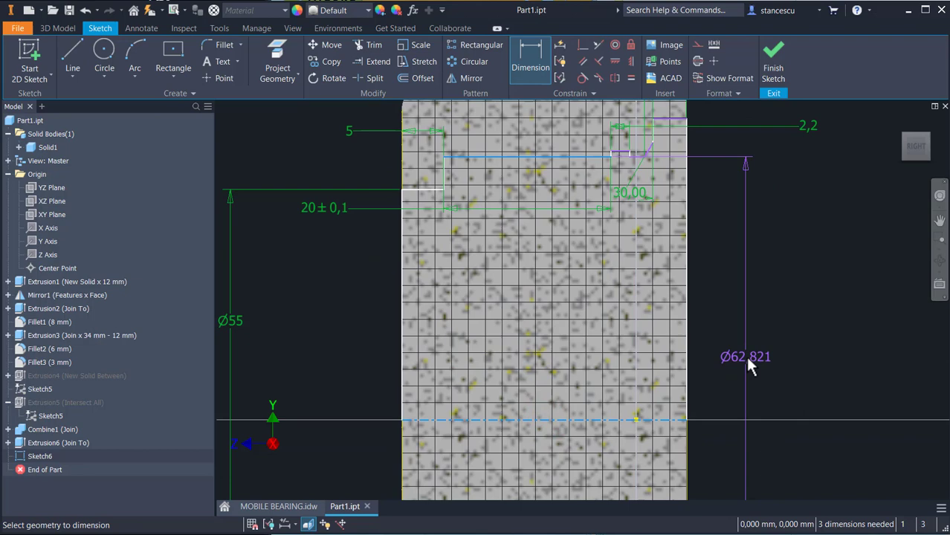
left_click(745, 355)
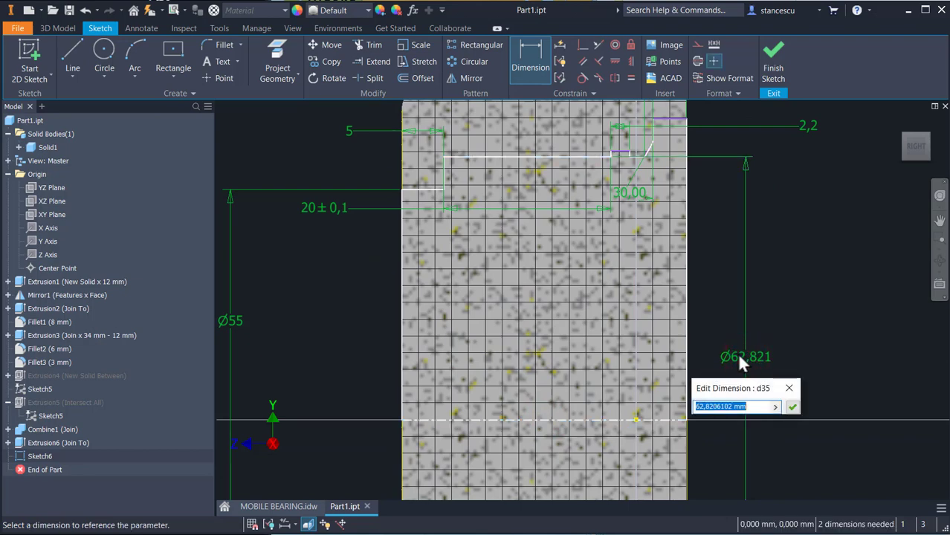
type("62")
key("Return")
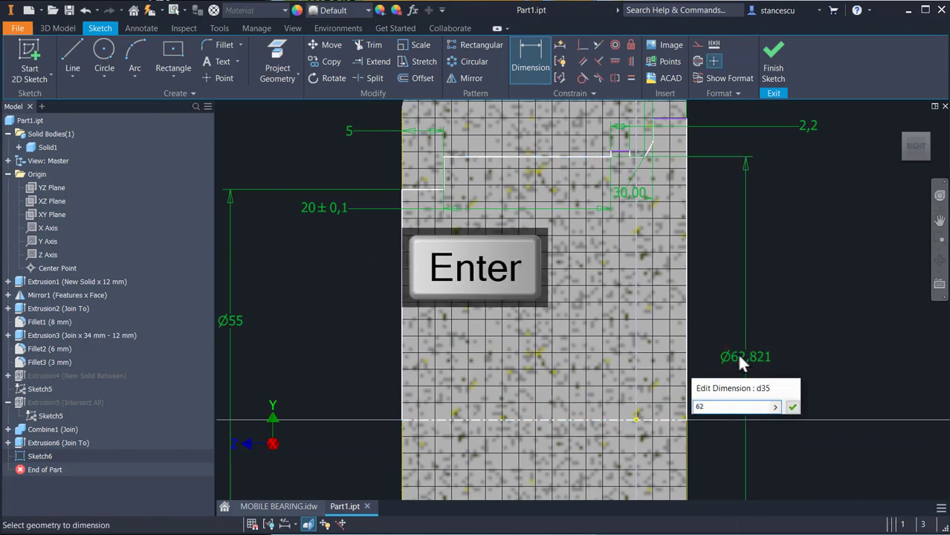
- Dimension the groove's top line from the centerline as a 64 mm diameter
left_click(622, 154)
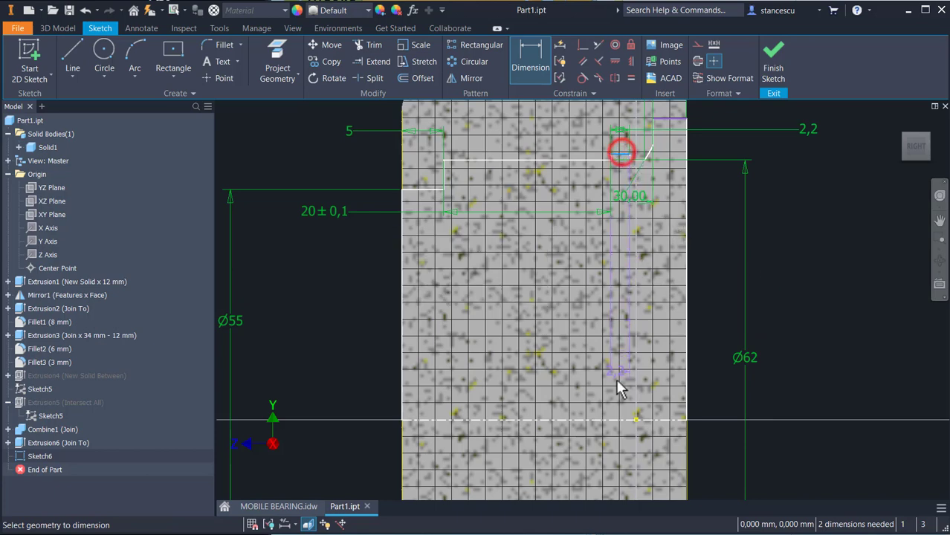
left_click(620, 423)
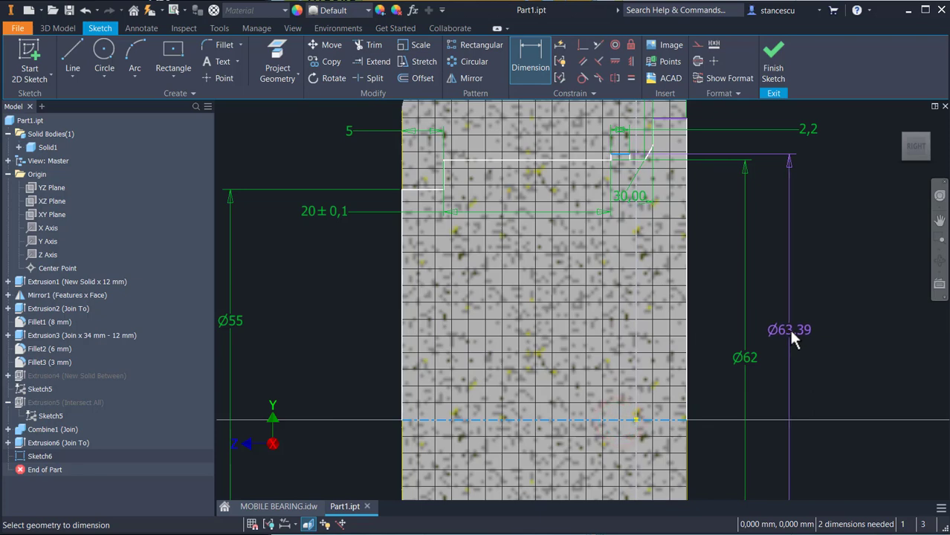
left_click(790, 333)
type("64")
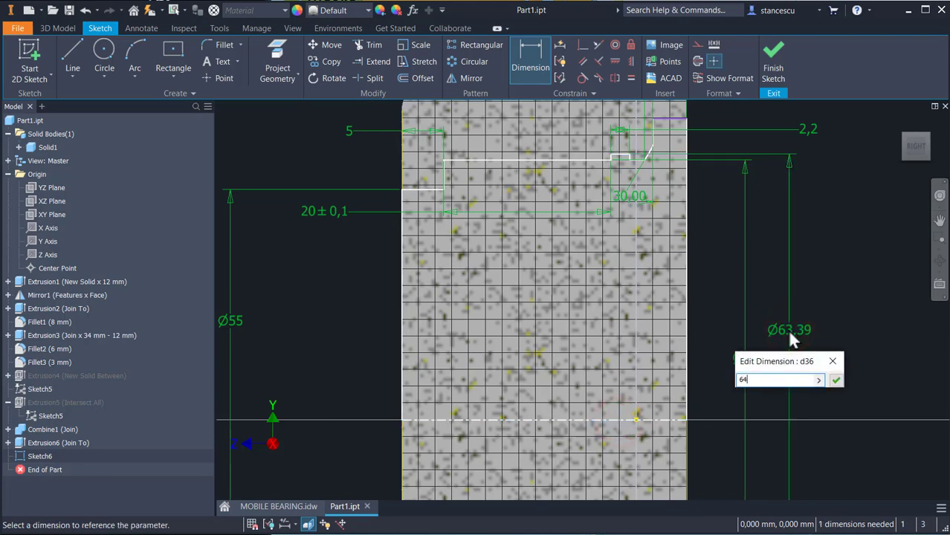
key("Return")
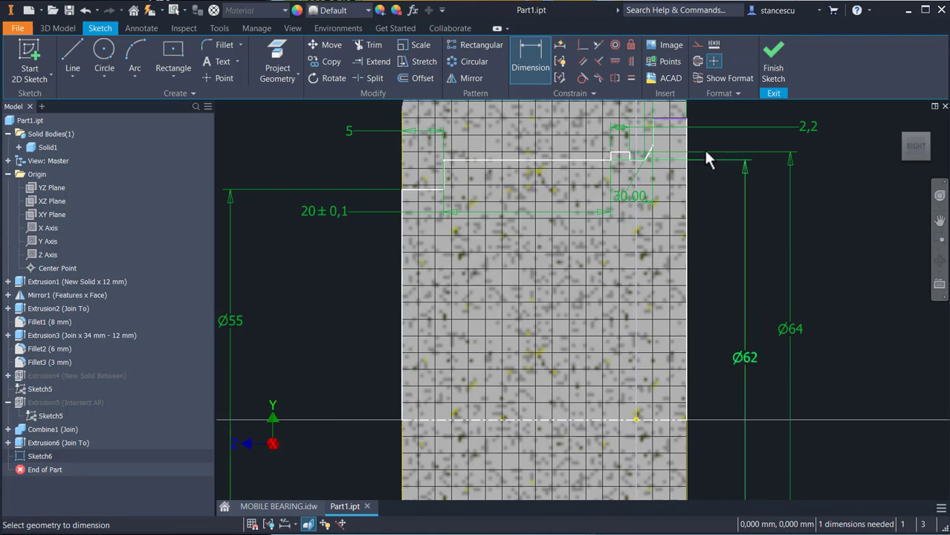
- Dimension the counterbore line at the open end from the centerline as a 68 mm diameter
left_click(673, 118)
left_click(655, 421)
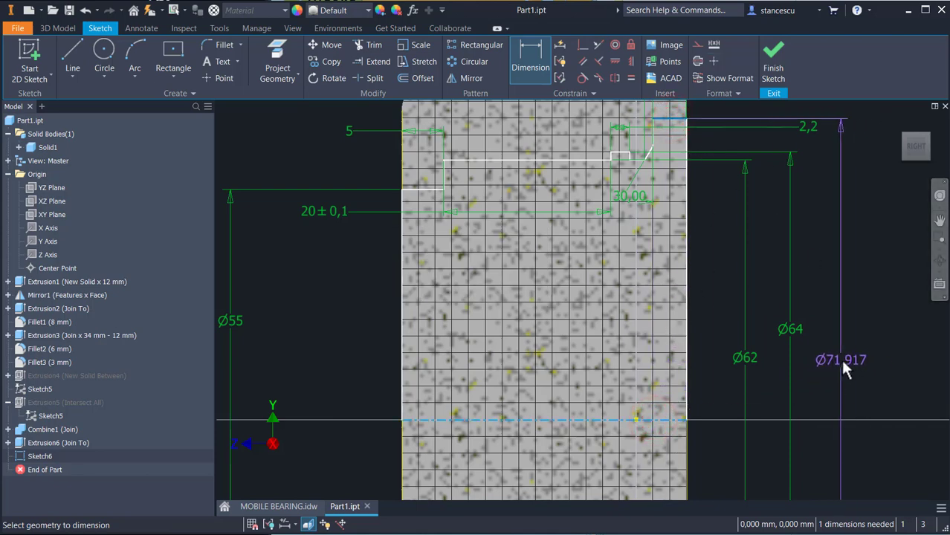
left_click(844, 369)
type("6")
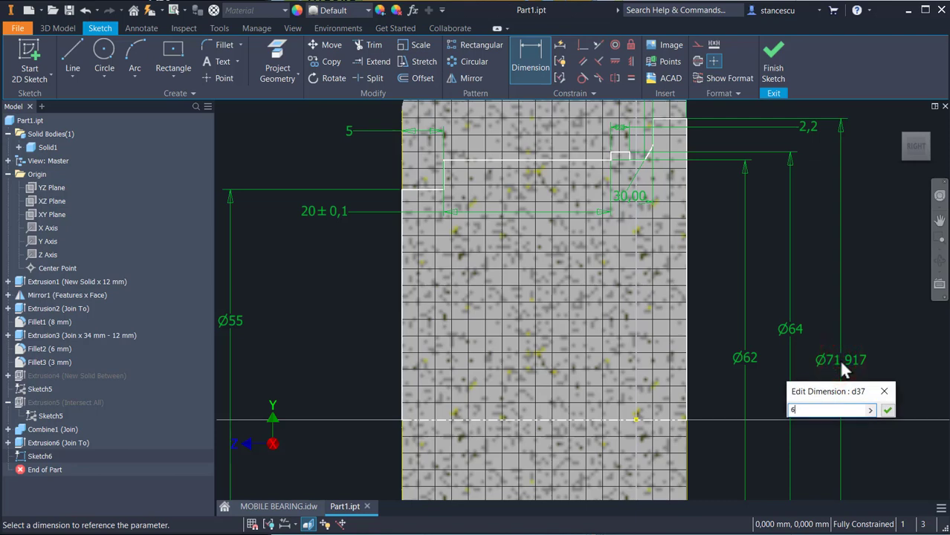
type("8")
key("Return")
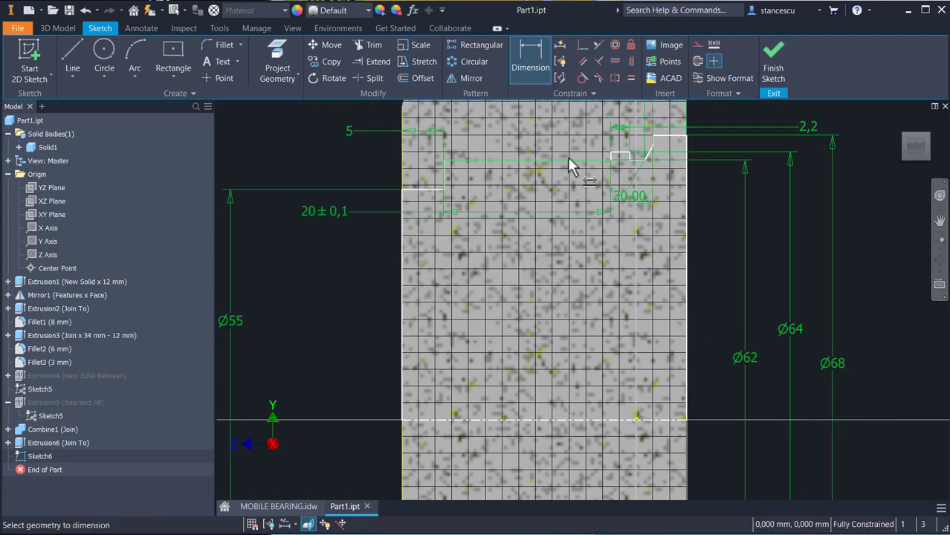
- Review the dimensioned bore profile, check the main bore's fit and tolerance in MOBILE BEARING.idw, and return to Part1.ipt's sketch
scroll(647, 168, "down", 3)
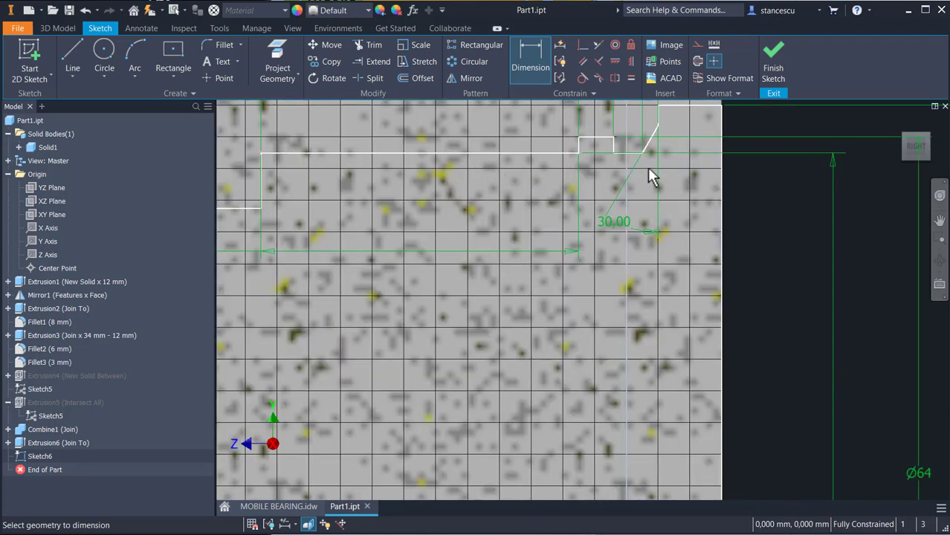
mouse_move(648, 167)
middle_mouse_down()
mouse_move(683, 217)
mouse_move(675, 202)
middle_mouse_up()
scroll(600, 206, "up", 2)
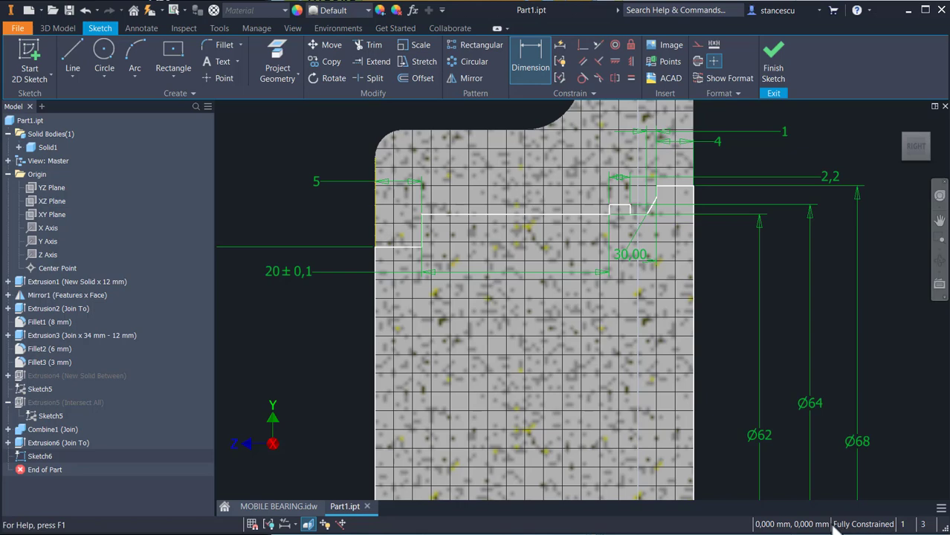
middle_click_drag(776, 430, 768, 322)
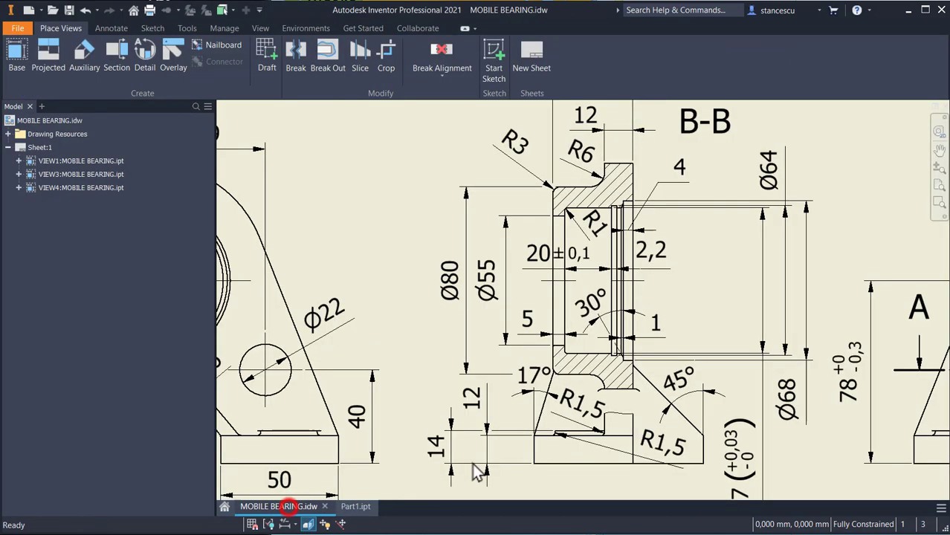
left_click(285, 505)
middle_click_drag(724, 417, 705, 320)
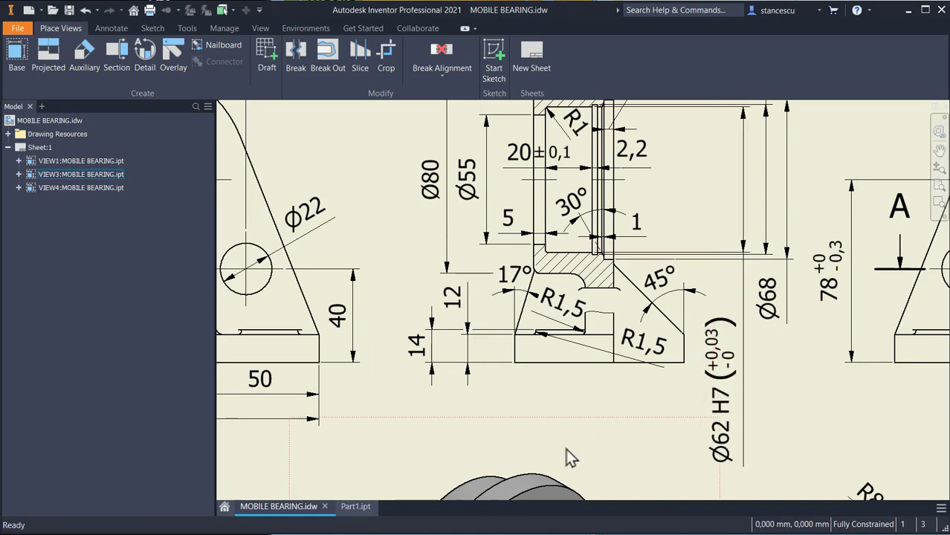
left_click(356, 507)
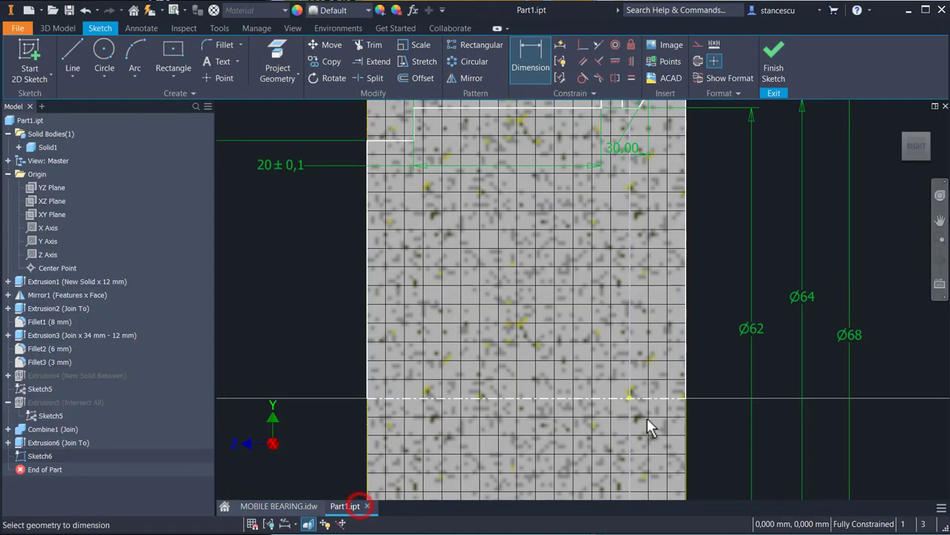
left_click(526, 65)
key("Escape")
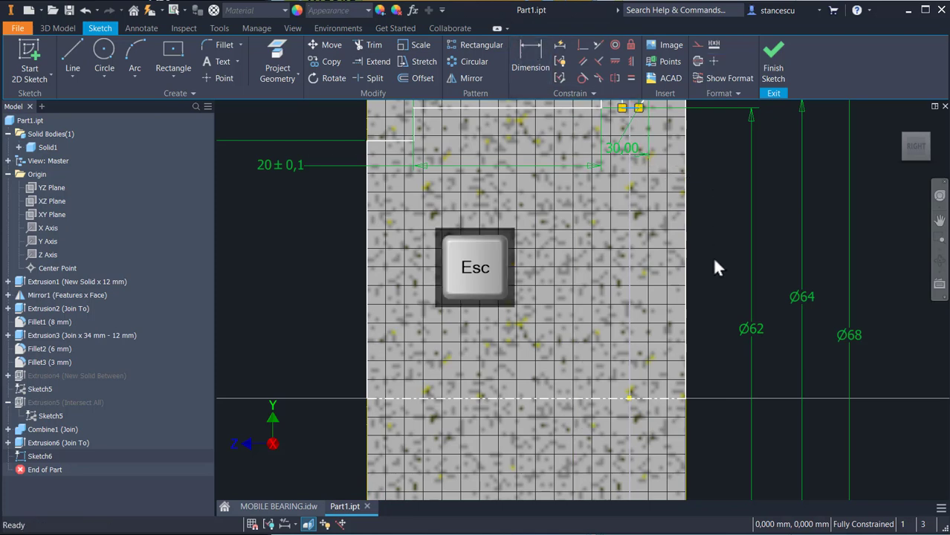
- Set the 62 mm diameter dimension's tolerance type to Limits/Fits-Show Tolerance with hole fit H7
right_click(751, 332)
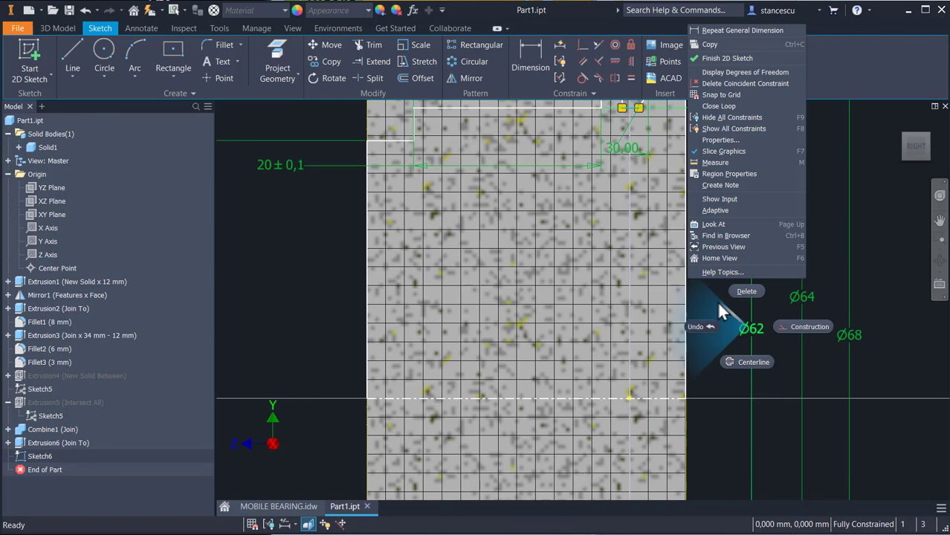
key("Escape")
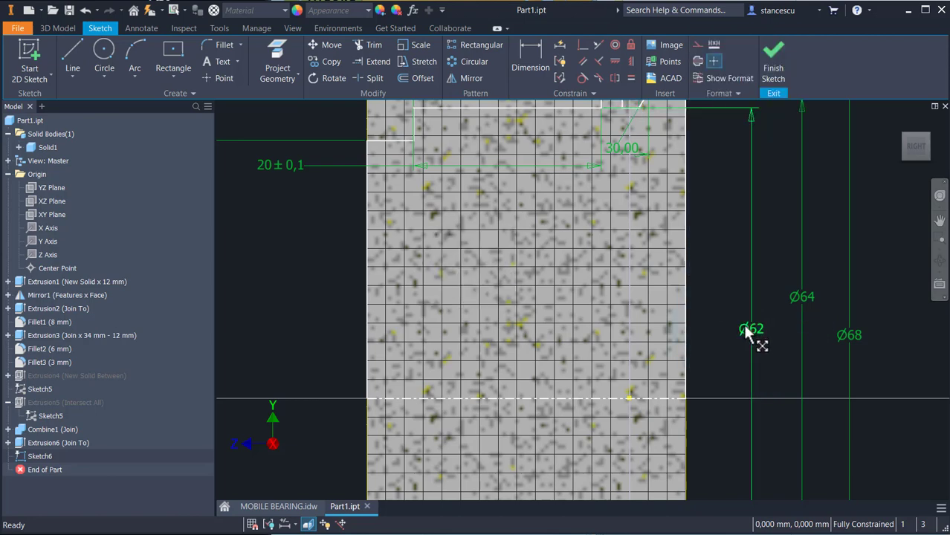
right_click(747, 333)
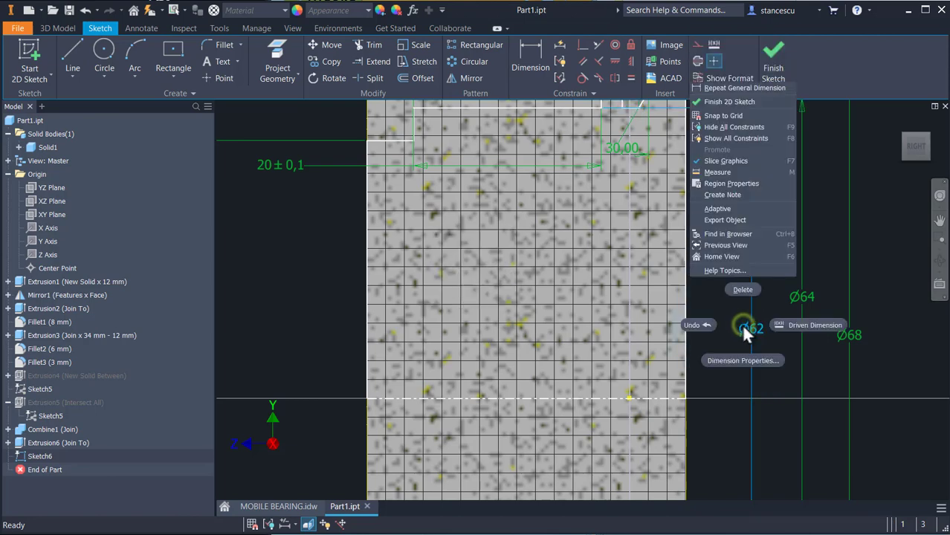
left_click(725, 361)
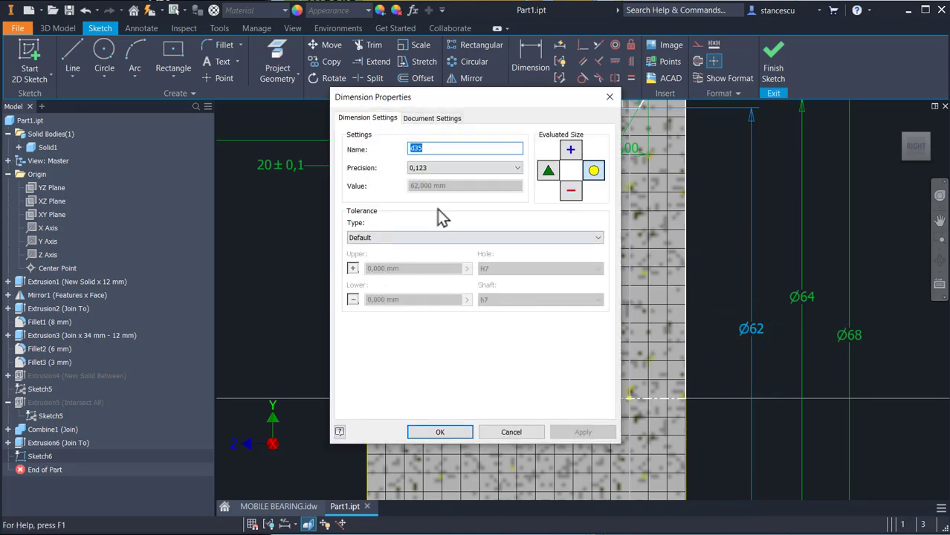
left_click(376, 239)
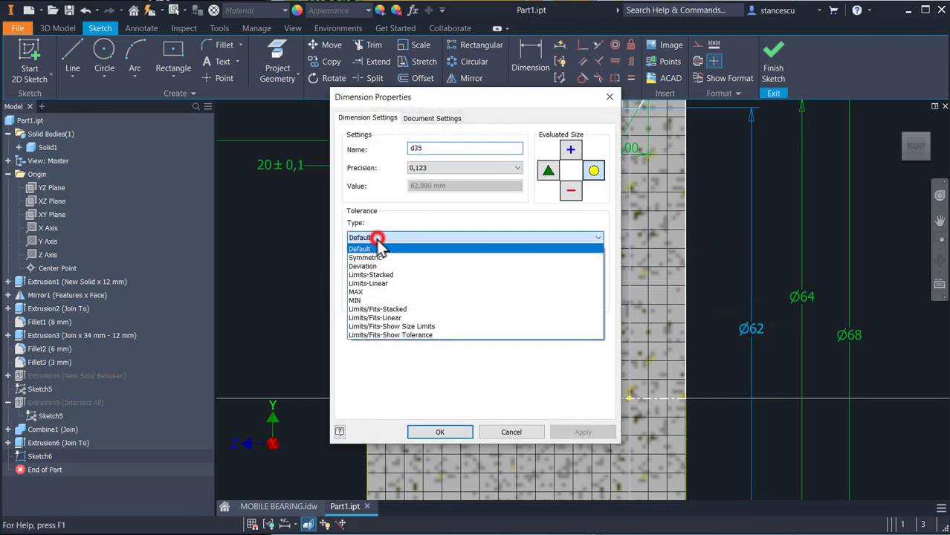
left_click(394, 336)
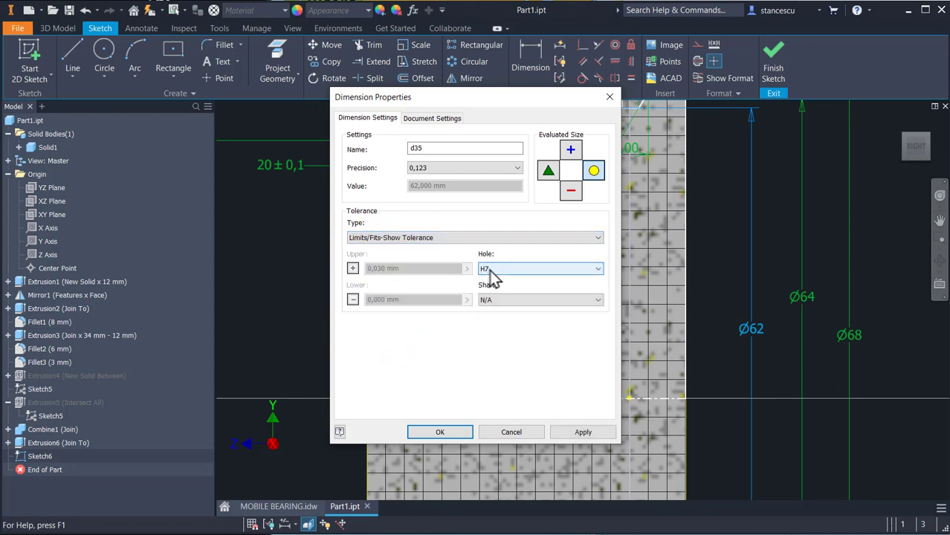
left_click(441, 432)
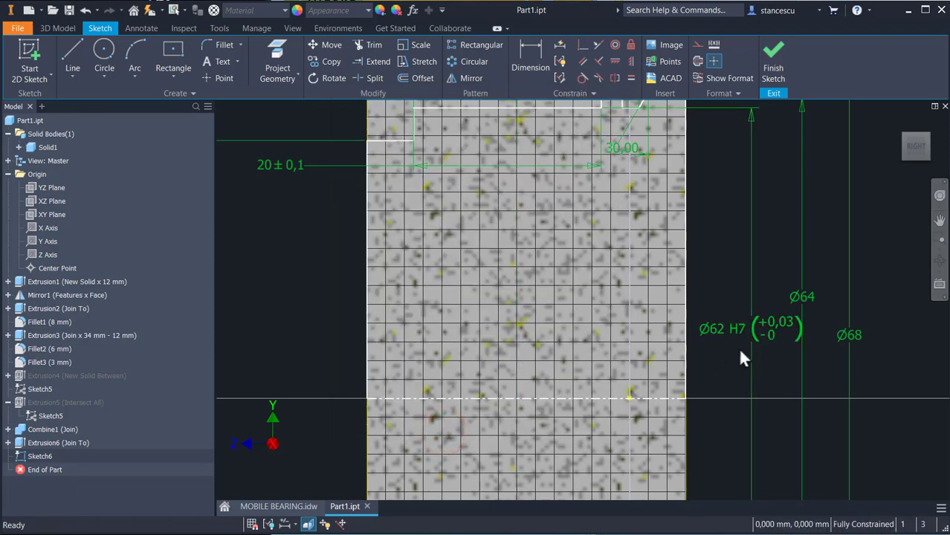
scroll(767, 331, "up", 3)
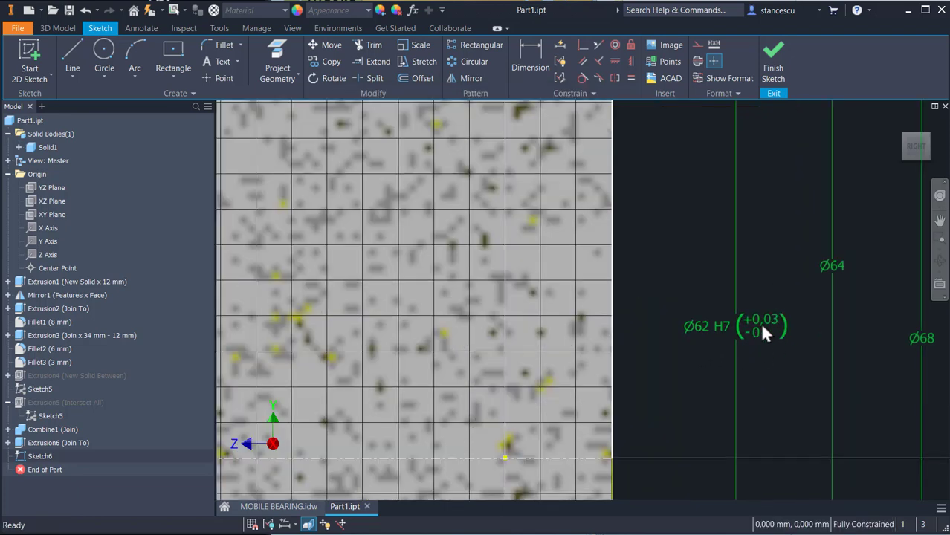
scroll(763, 334, "down", 2)
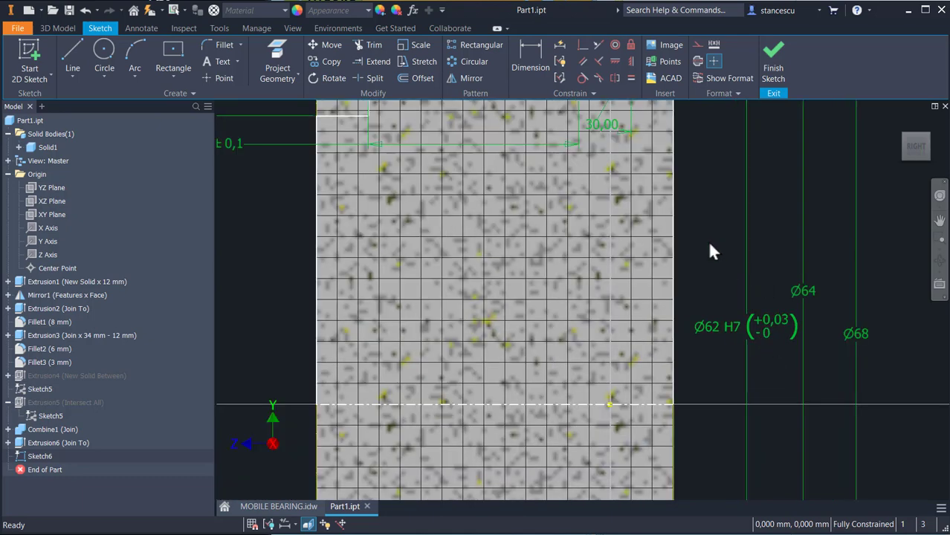
- Finish the sketch and revolve the bore profile 360 degrees around the centerline as a cut
left_click(773, 61)
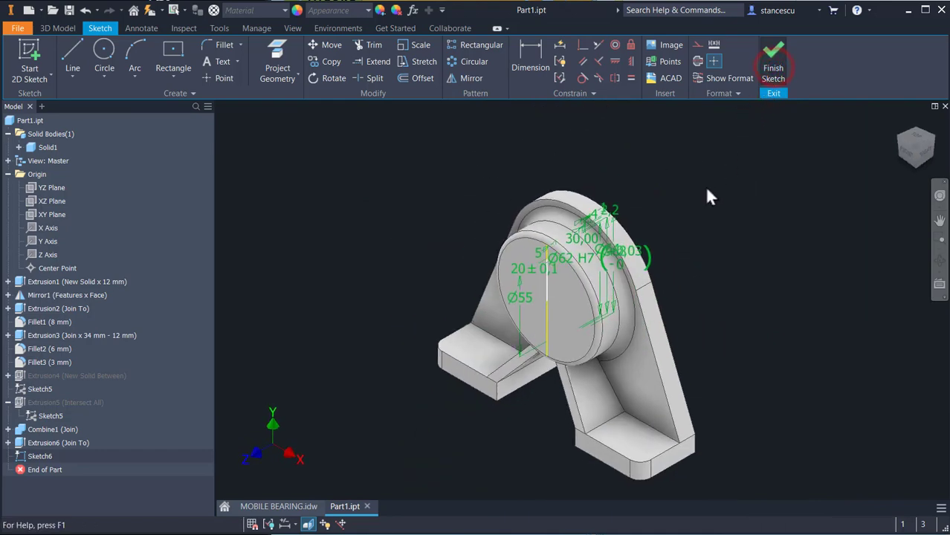
left_click(105, 52)
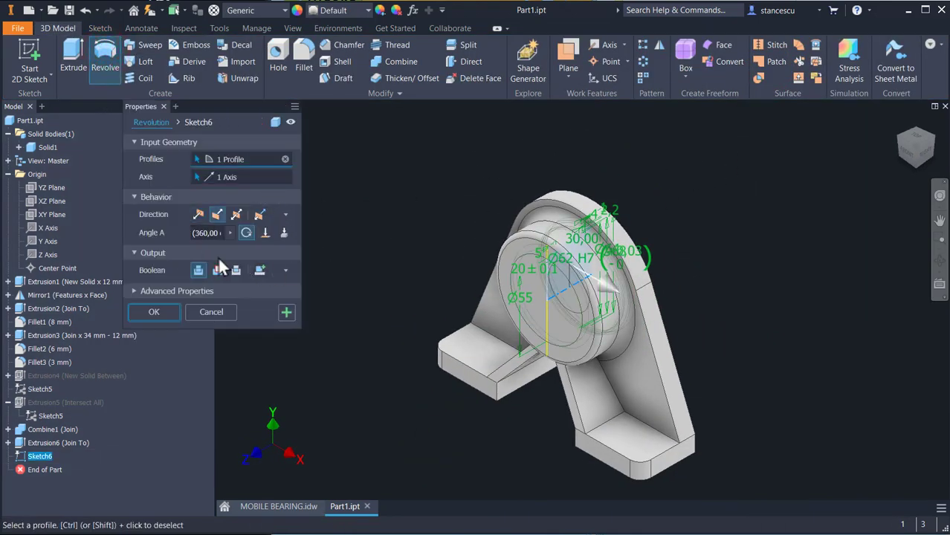
left_click(216, 270)
left_click(154, 312)
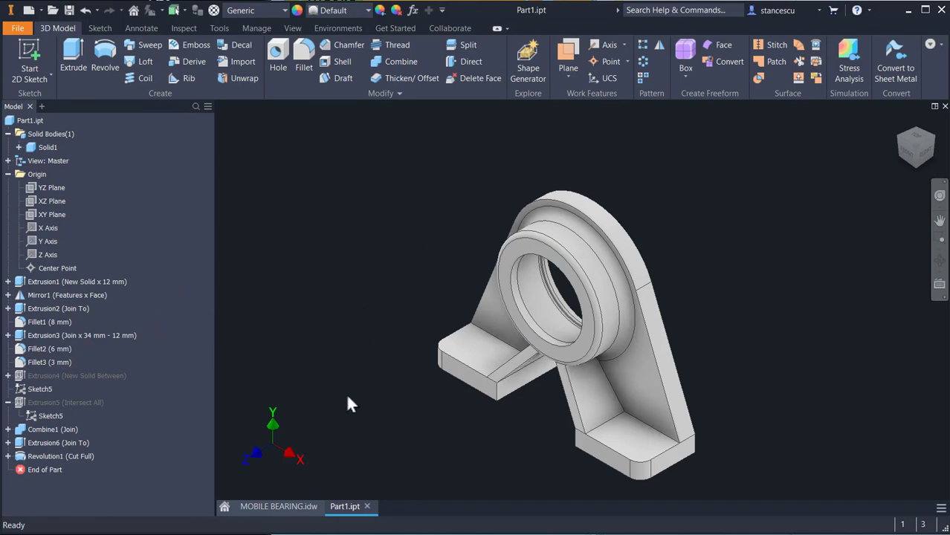
- Examine the mounting holes and their pads in section A-A of MOBILE BEARING.idw, and return to Part1.ipt
left_click(282, 507)
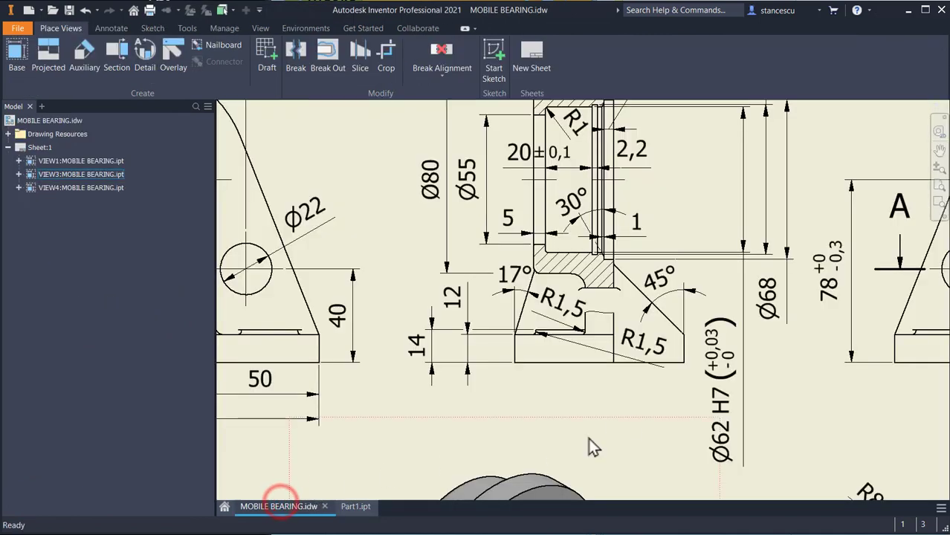
scroll(587, 420, "down", 2)
middle_click_drag(580, 422, 428, 291)
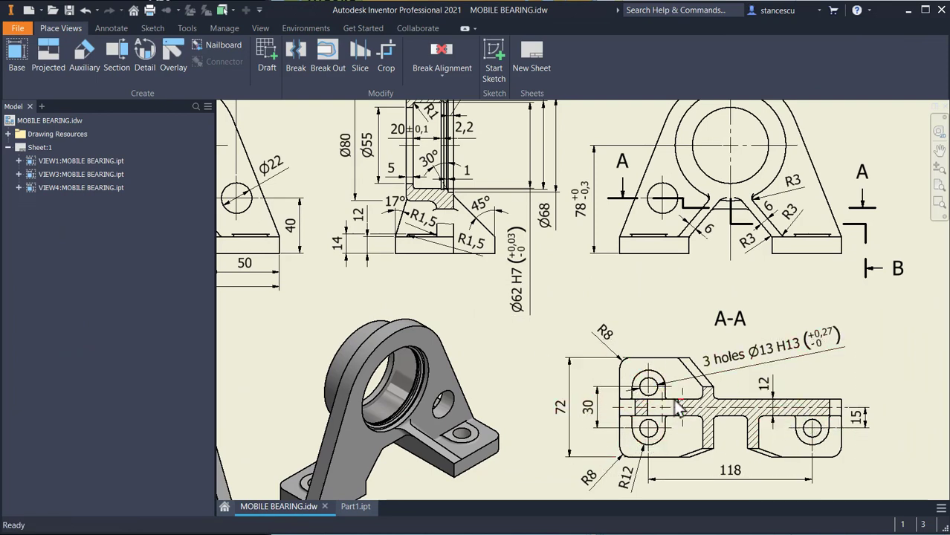
middle_click_drag(648, 432, 664, 379)
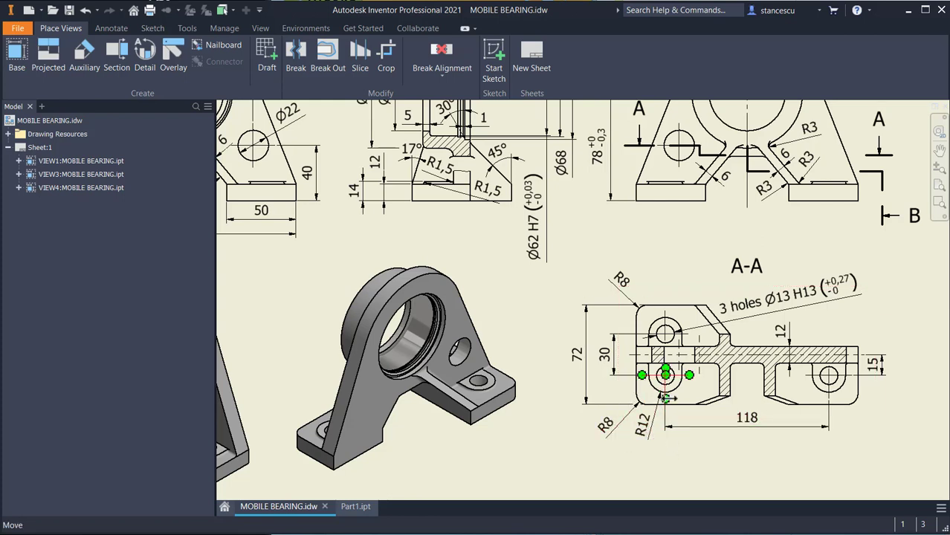
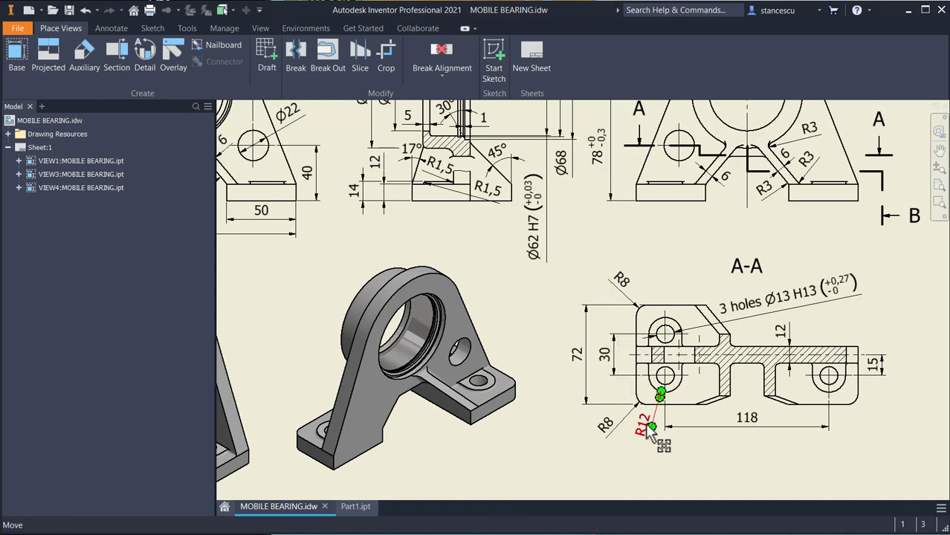
left_click(355, 510)
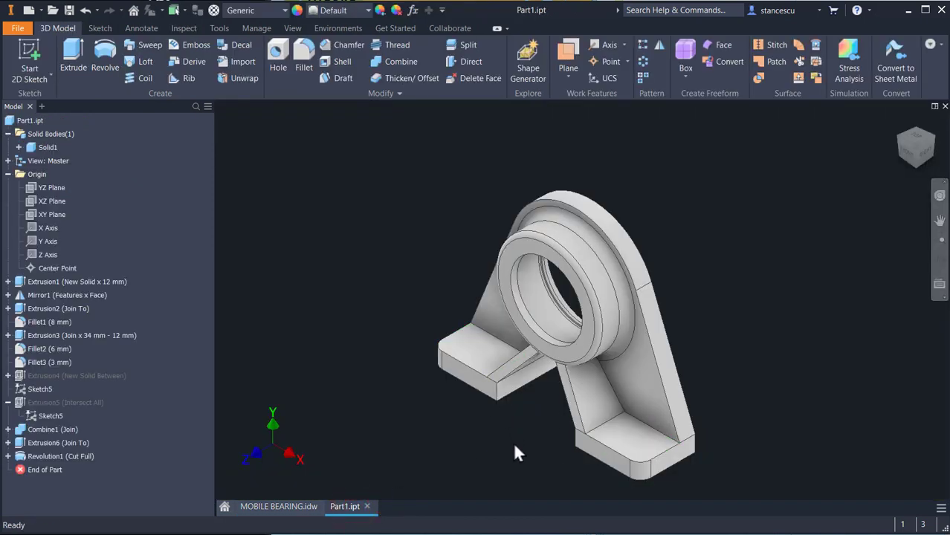
- Start a new 2D sketch on the upper face of the mounting foot nearest the viewer
left_click(633, 450)
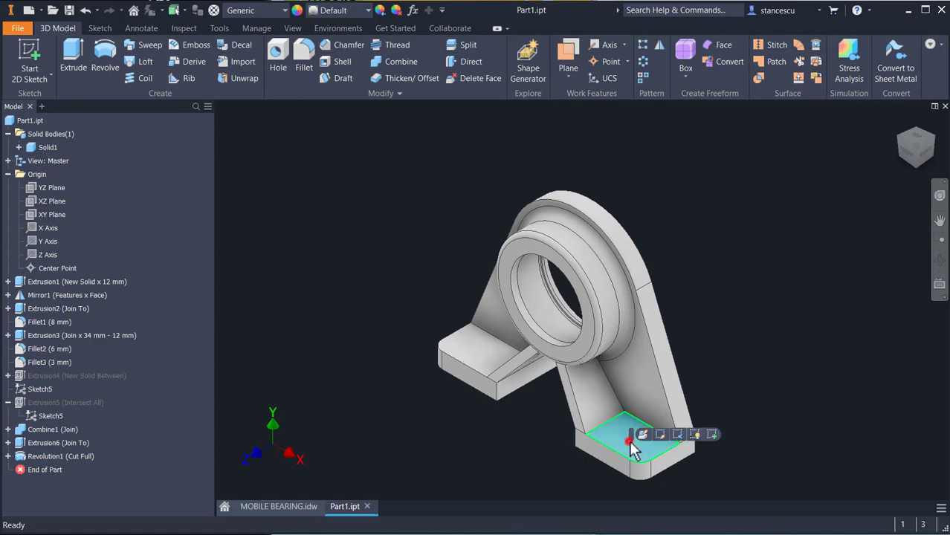
left_click(712, 435)
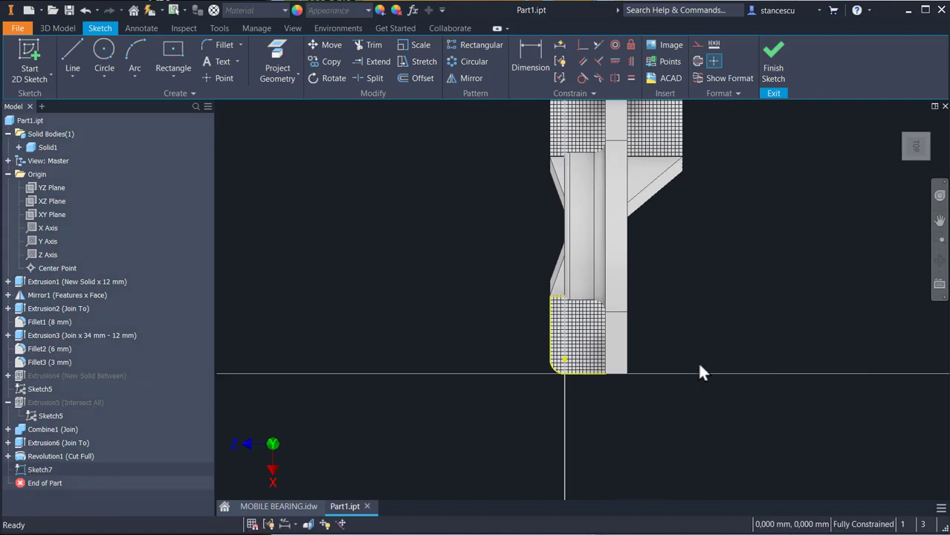
scroll(615, 357, "up", 3)
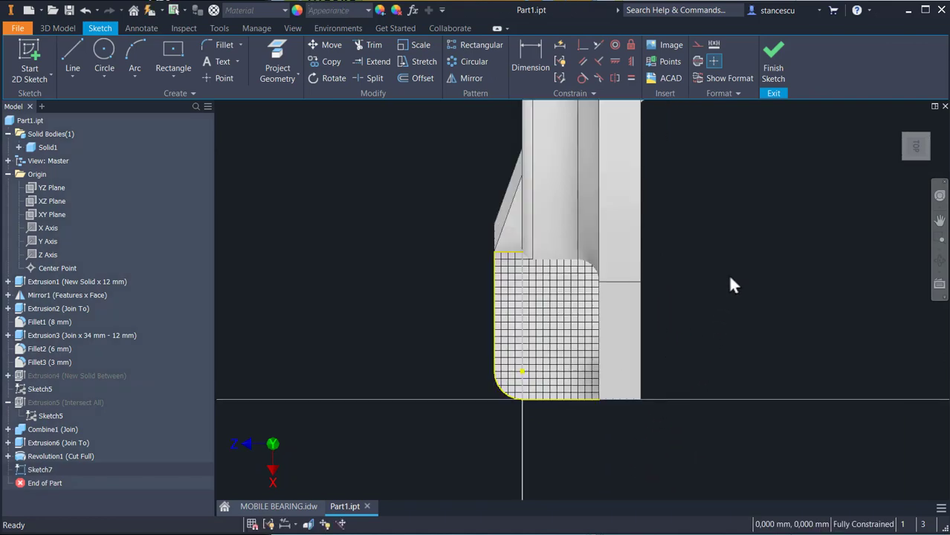
left_click(930, 112)
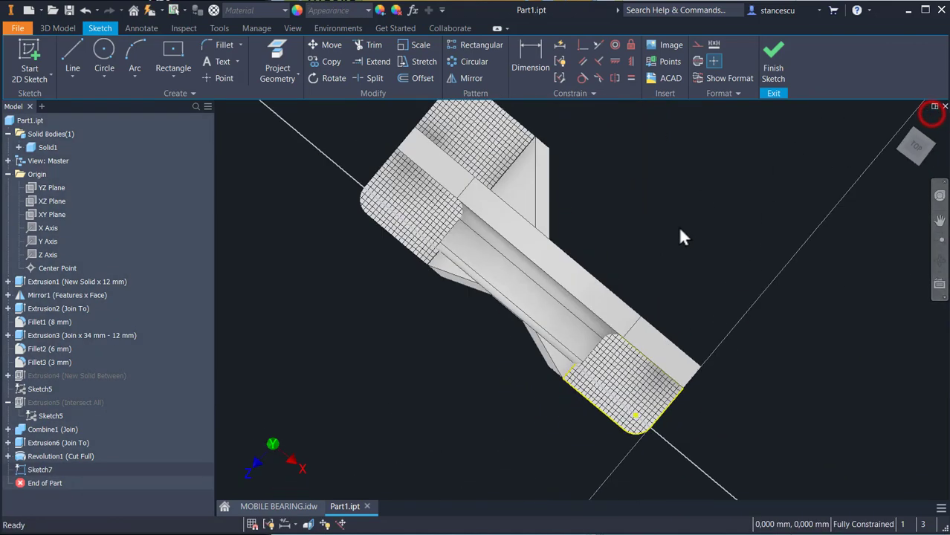
scroll(663, 361, "up", 3)
middle_click_drag(661, 370, 607, 377)
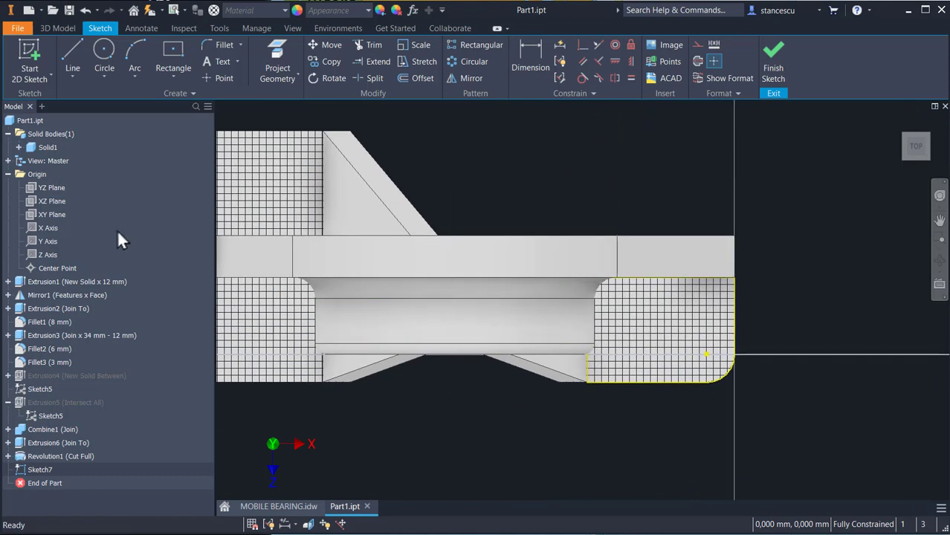
- With the graphics sliced, sketch a U-shaped pad outline from the foot face's inner edge: two parallel lines joined by a tangent arc of about 9 mm radius
left_click(71, 61)
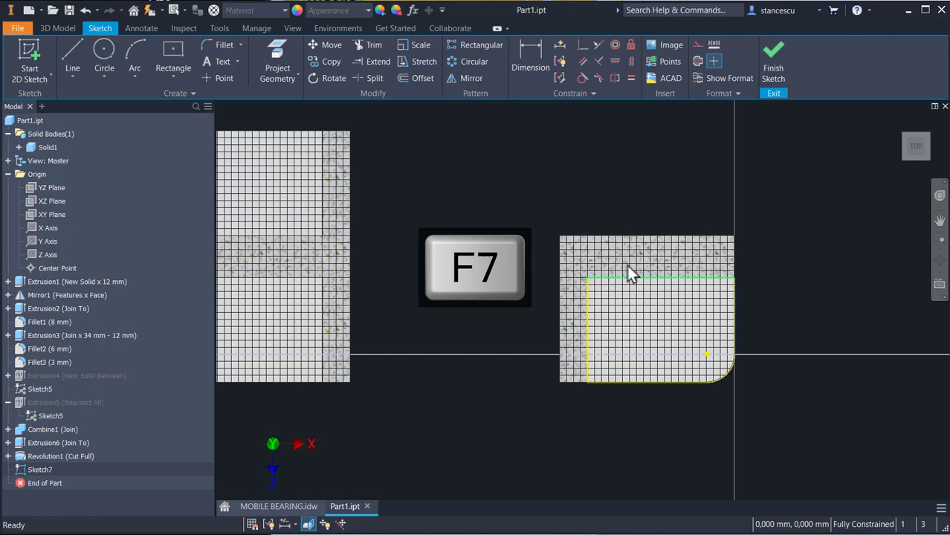
left_click(68, 57)
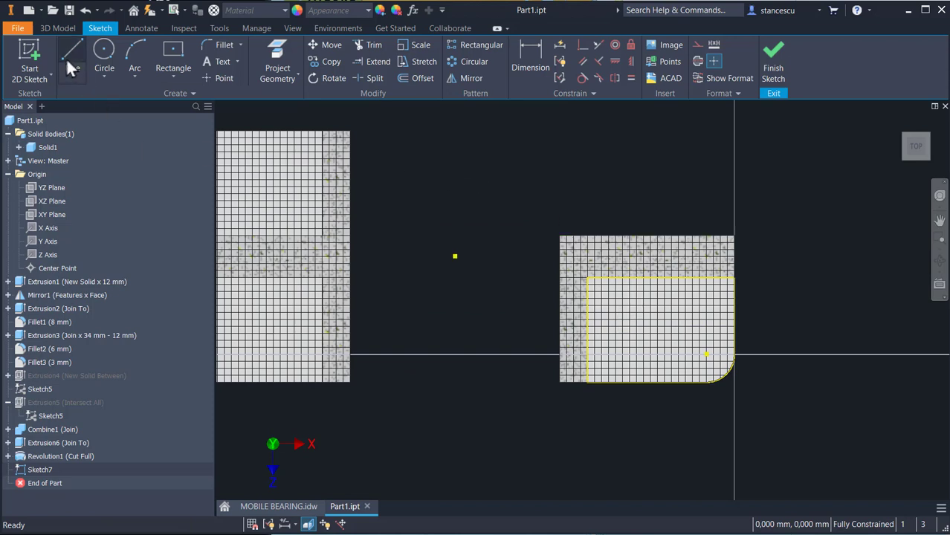
left_click(629, 277)
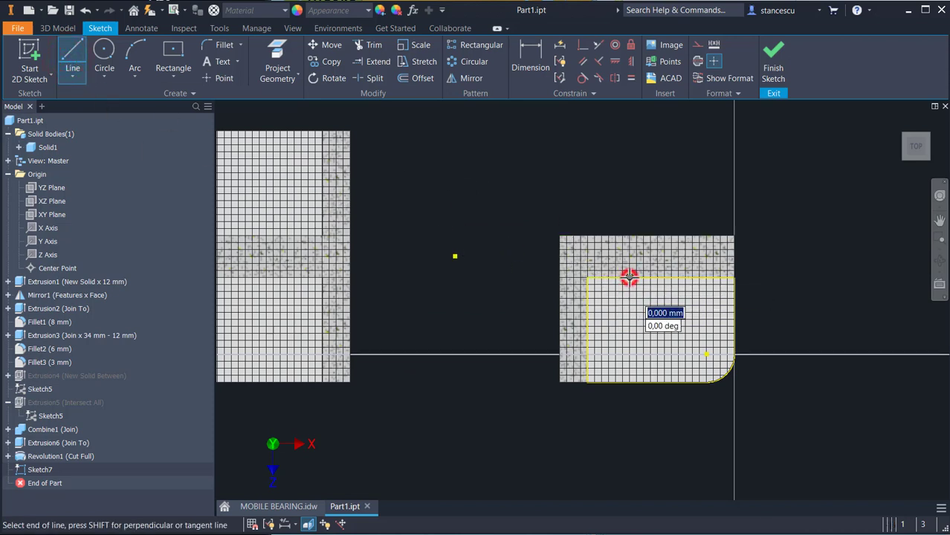
left_click(626, 324)
left_click_drag(627, 323, 692, 324)
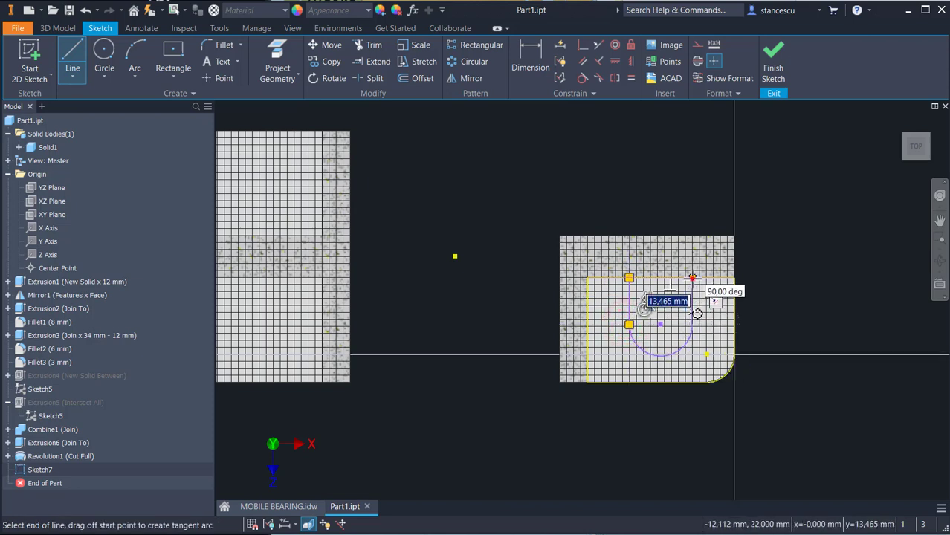
double_click(692, 278)
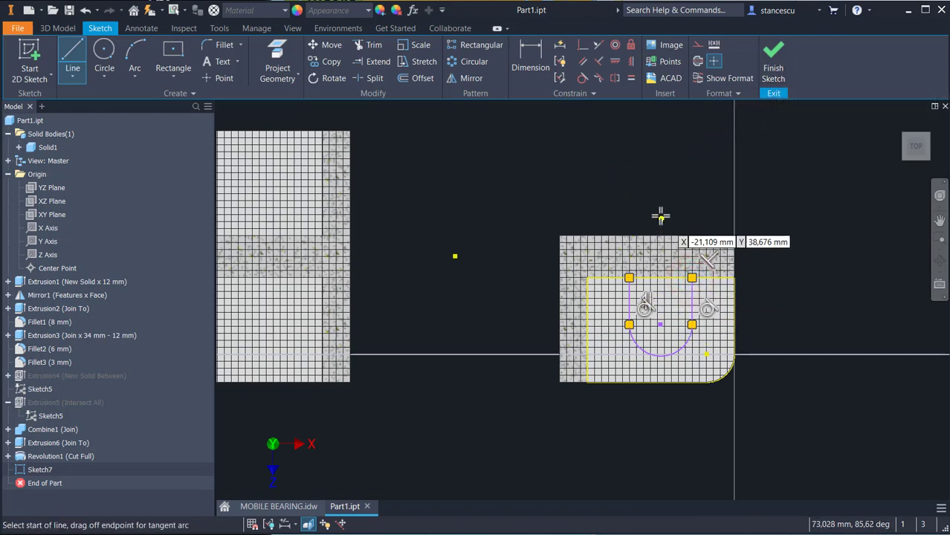
- Dimension the pad outline's arc with a radius of 12 mm
left_click(531, 58)
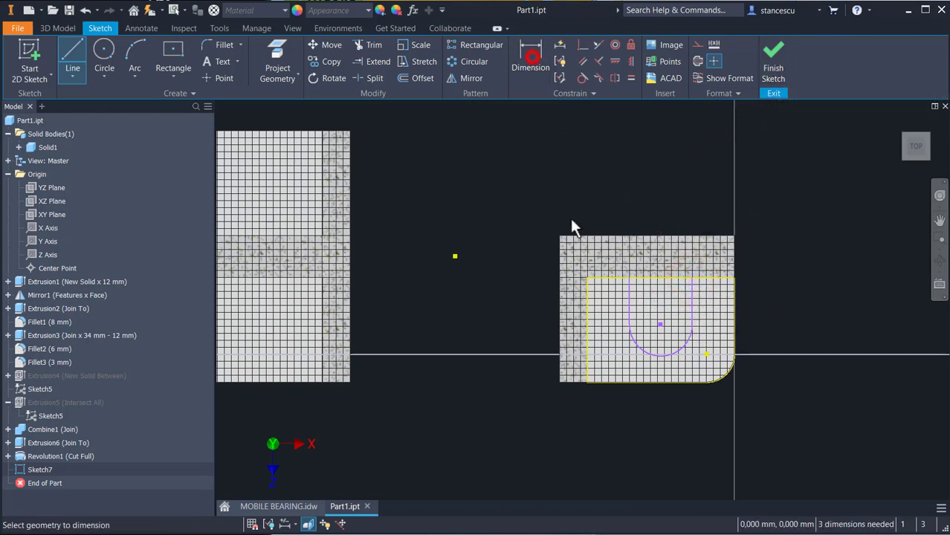
left_click(660, 360)
left_click(588, 449)
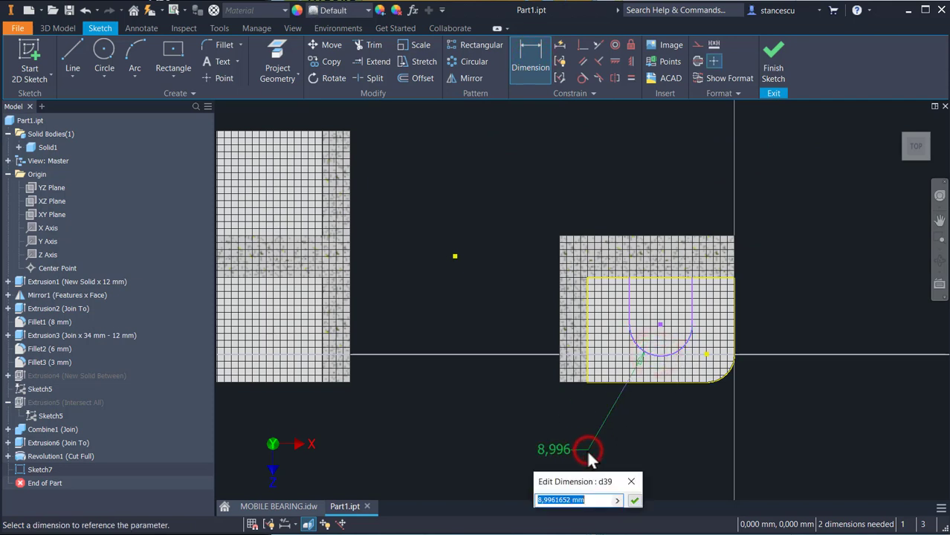
type("12")
key("Return")
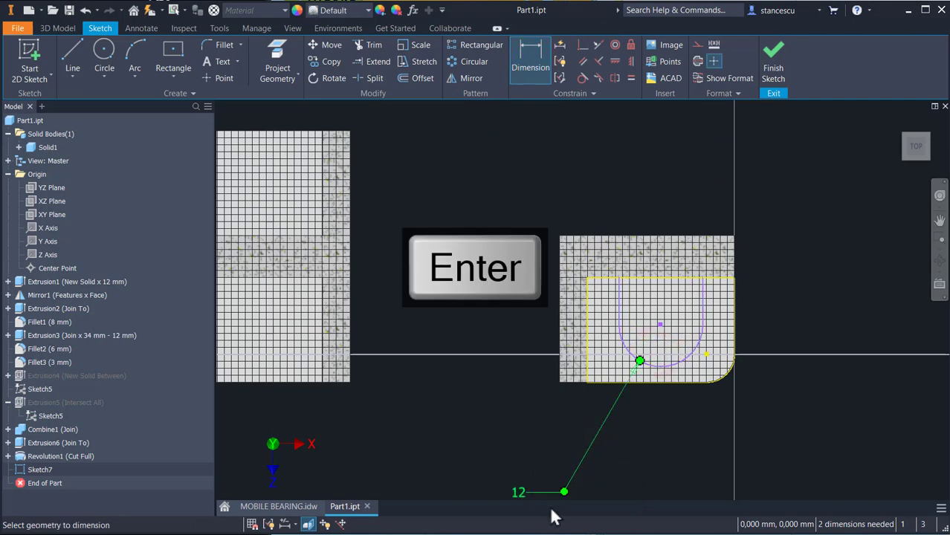
- Project the origin's X Axis and Z Axis into the sketch as construction lines
scroll(615, 341, "down", 3)
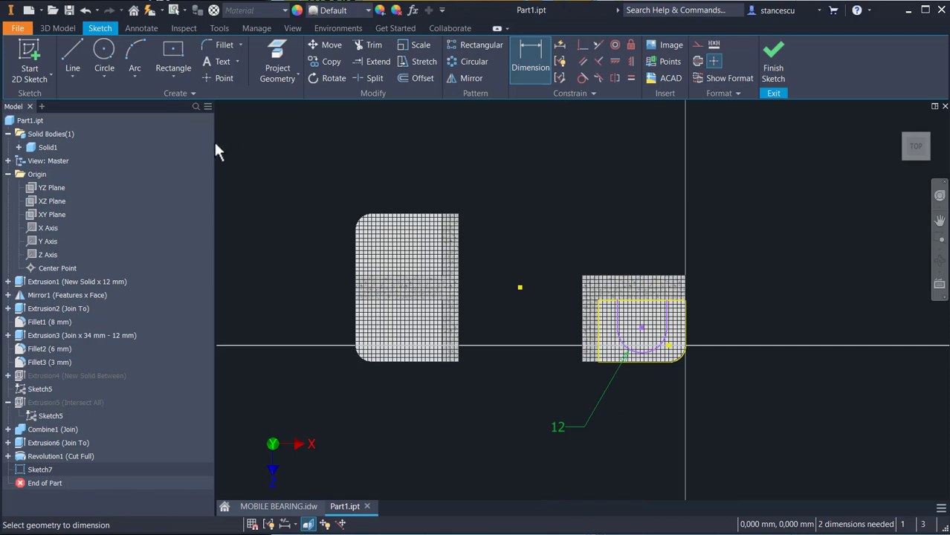
left_click(278, 59)
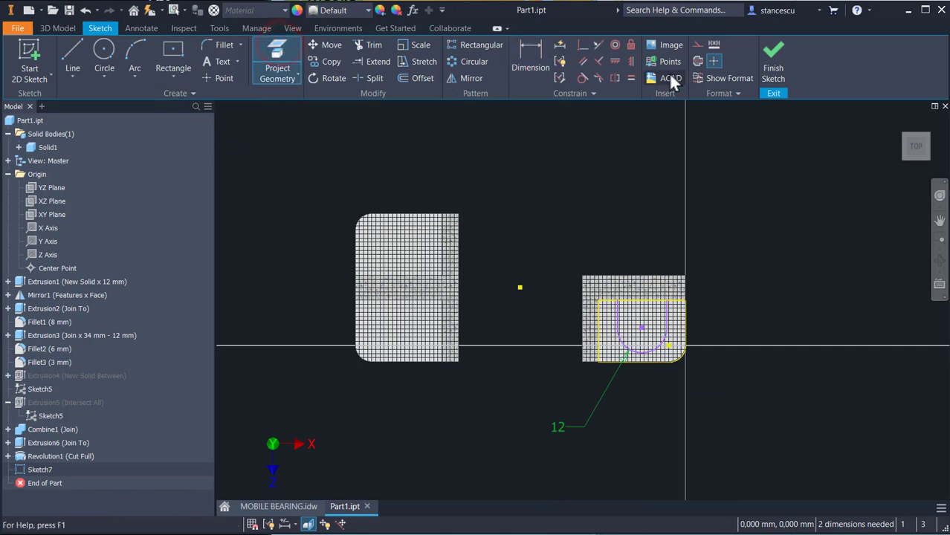
left_click(697, 44)
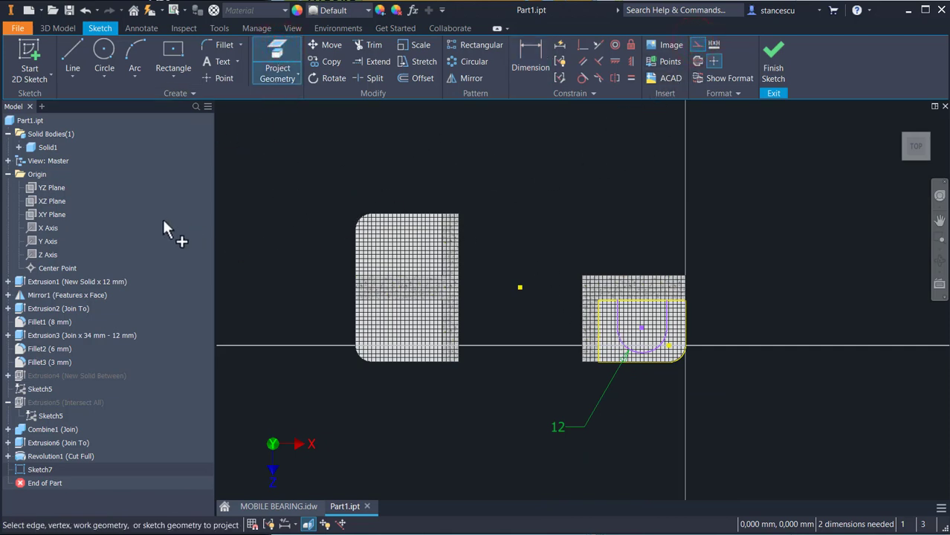
left_click(51, 229)
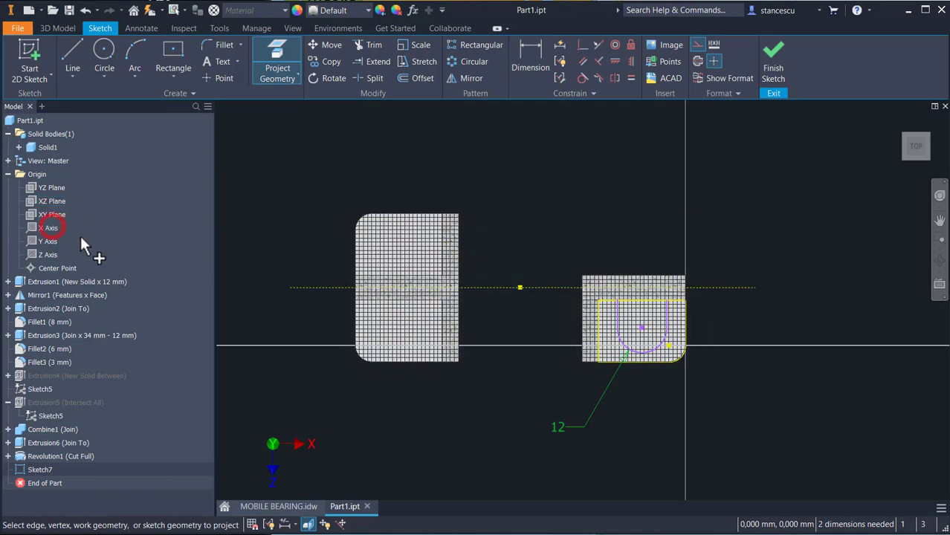
left_click(47, 254)
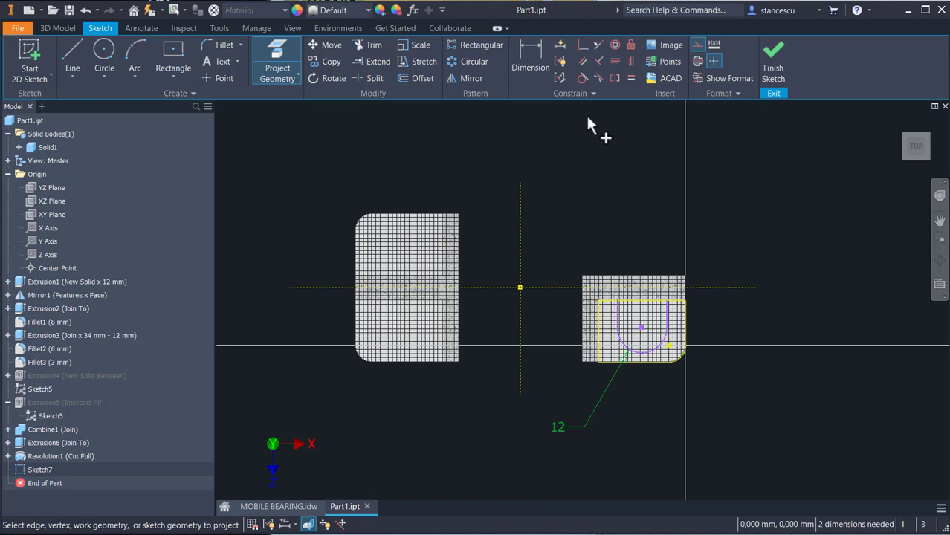
- Mirror the U-shaped pad outline about the projected Z Axis onto the opposite foot
left_click(465, 79)
mouse_move(614, 254)
left_mouse_down()
mouse_move(626, 333)
mouse_move(670, 354)
mouse_move(677, 365)
mouse_move(664, 372)
left_mouse_up()
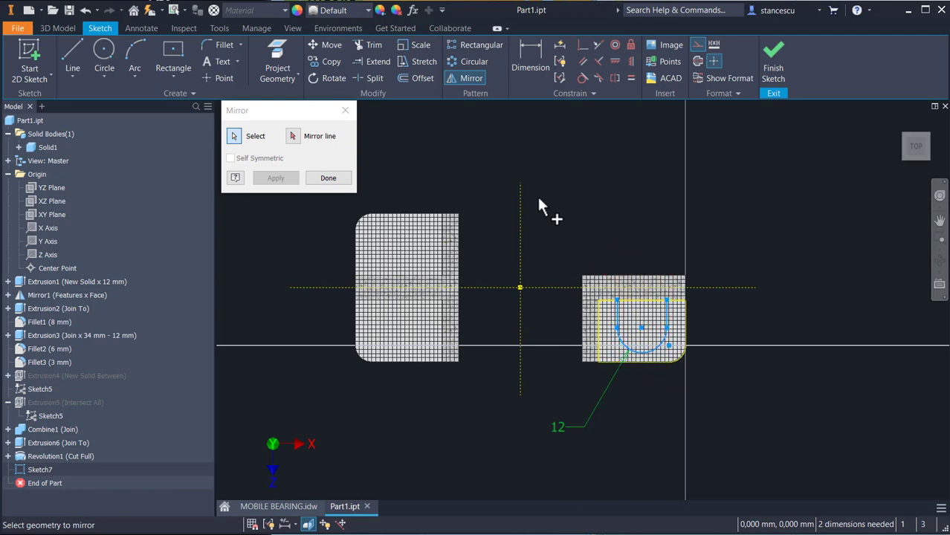
left_click(293, 137)
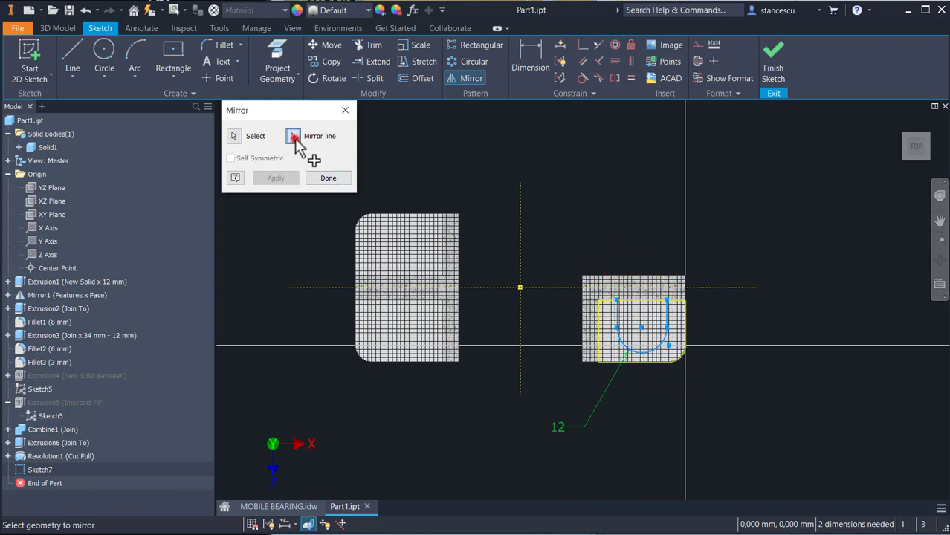
left_click(520, 224)
left_click(276, 179)
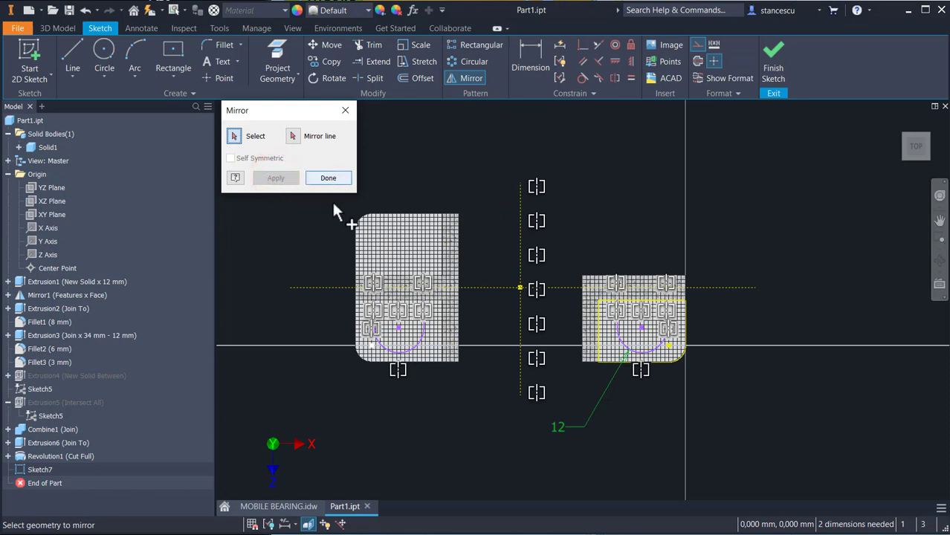
left_click(328, 177)
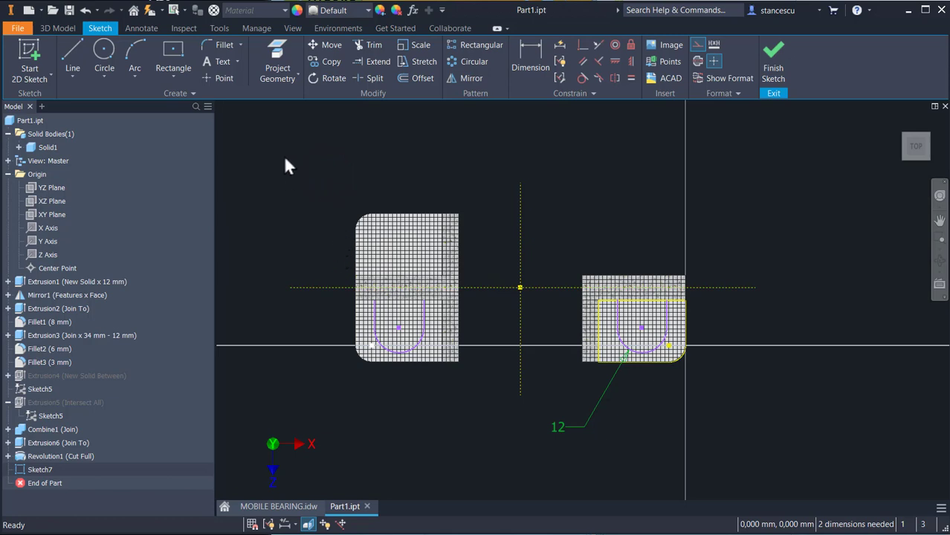
- Mirror the copied pad outline about the projected X Axis to form a second pad on the same foot
left_click(455, 80)
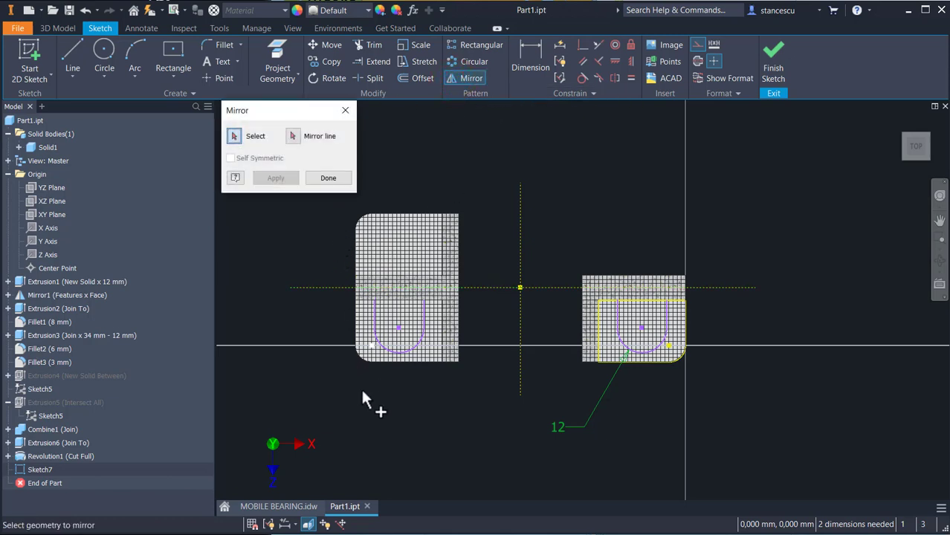
mouse_move(361, 386)
left_mouse_down()
mouse_move(418, 275)
mouse_move(439, 277)
left_mouse_up()
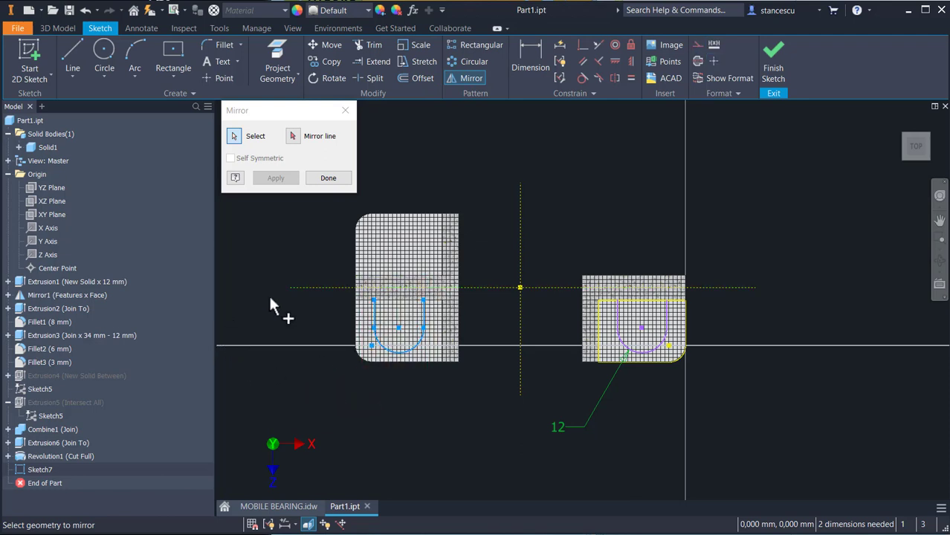
left_click(297, 139)
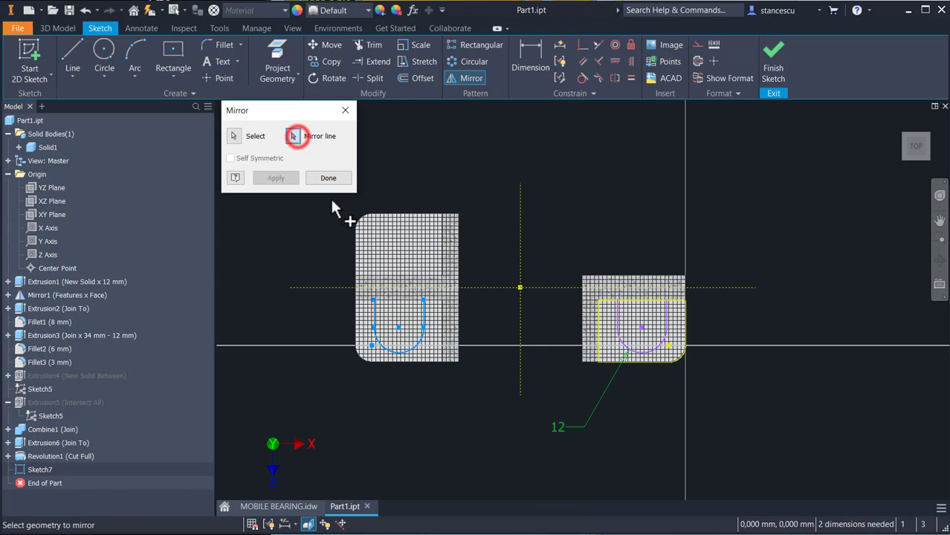
left_click(481, 288)
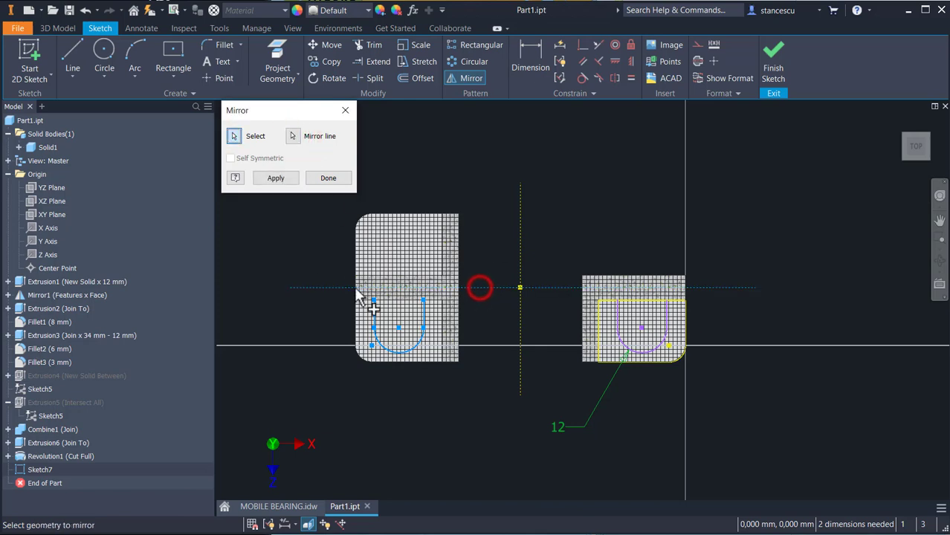
left_click(273, 180)
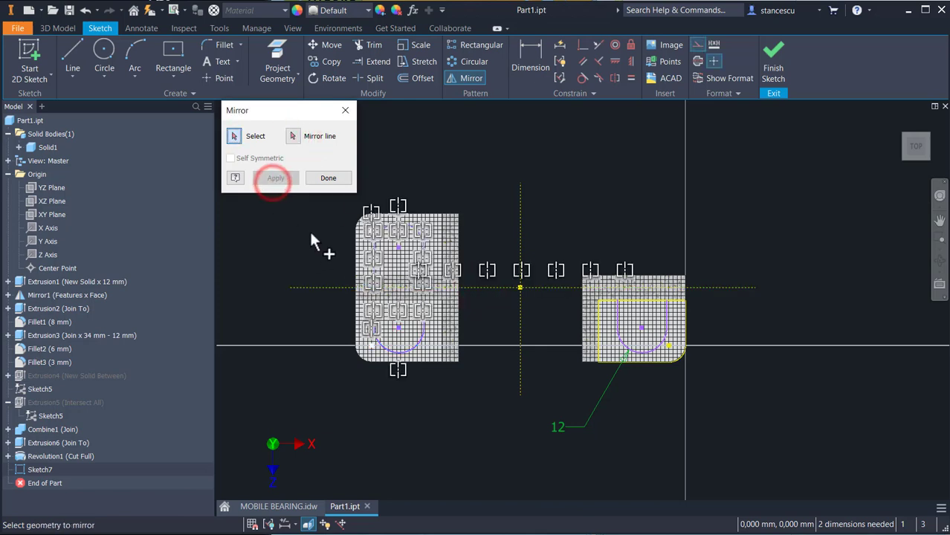
left_click(329, 178)
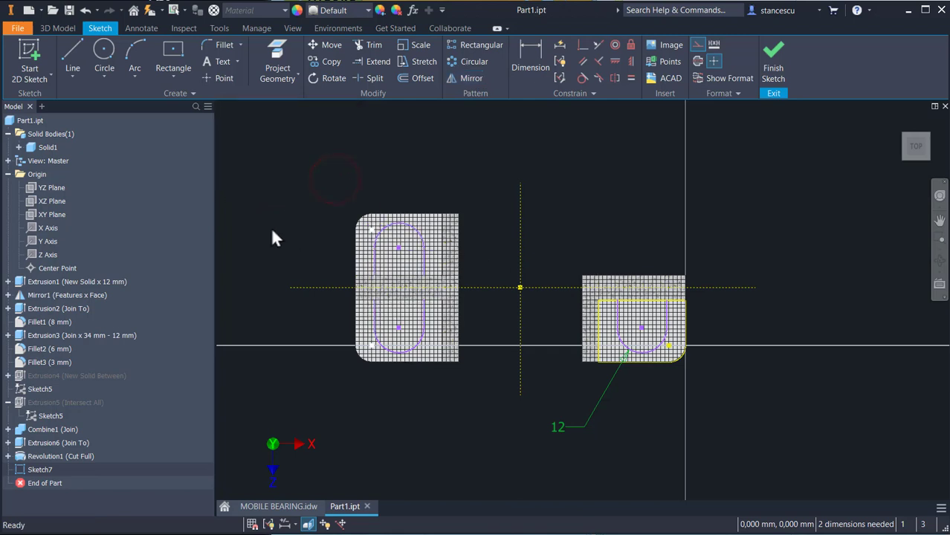
- Dimension the distance between the two pad arc centers on the same foot as 30 mm
left_click(536, 55)
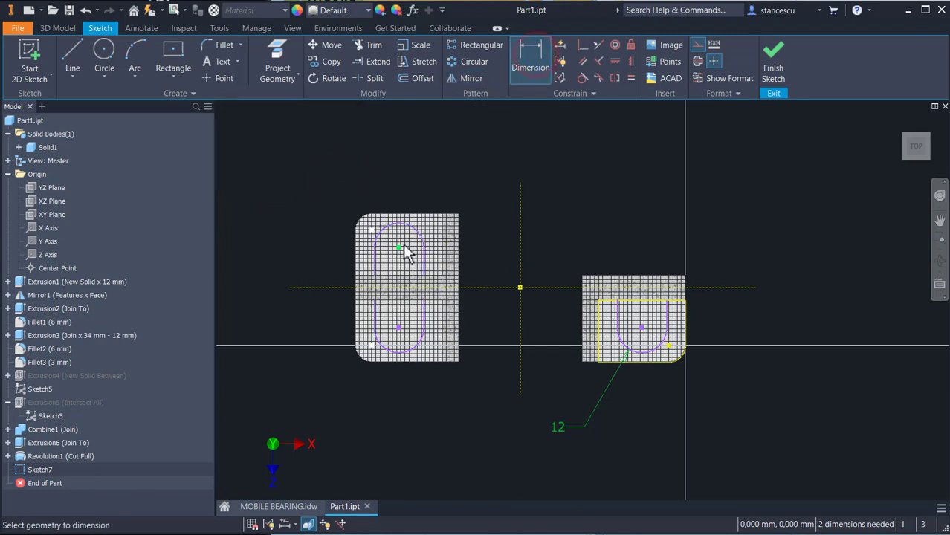
left_click(396, 250)
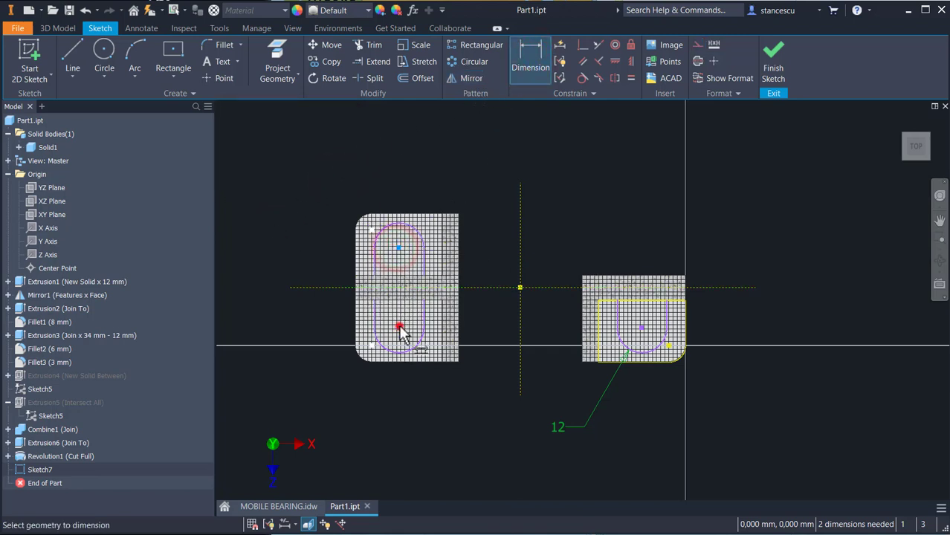
left_click(398, 327)
left_click(266, 290)
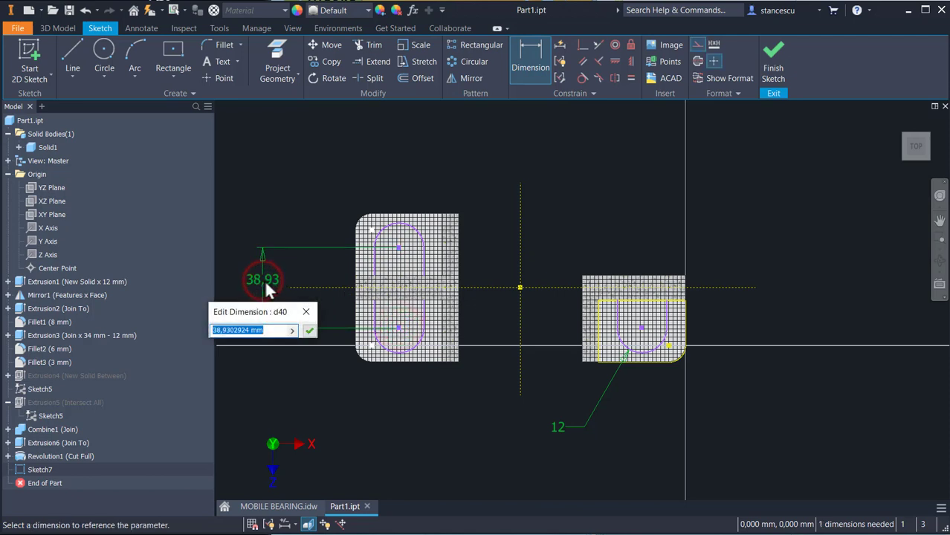
type("30")
key("Return")
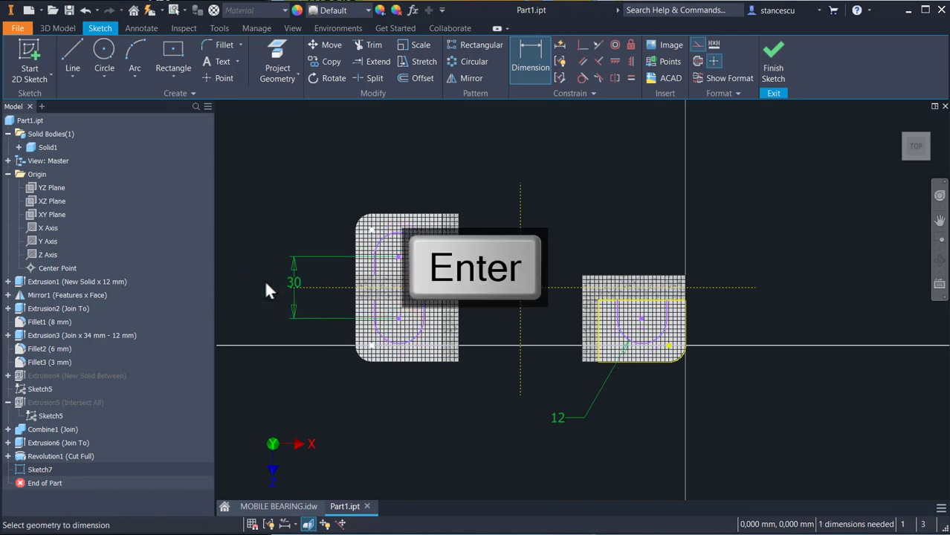
- Dimension the distance between the pad arcs on the opposite feet as 118 mm and finish the sketch
left_click(408, 237)
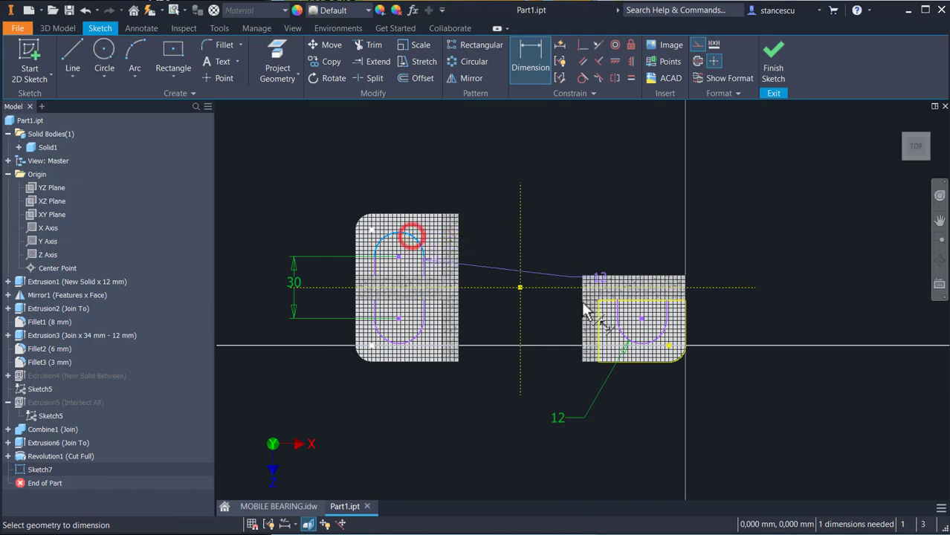
left_click(621, 334)
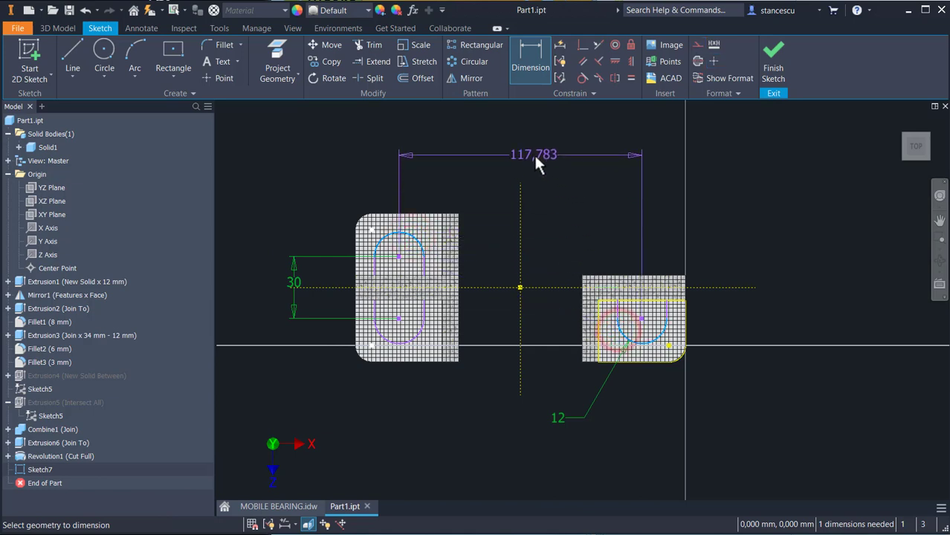
left_click(532, 155)
type("118")
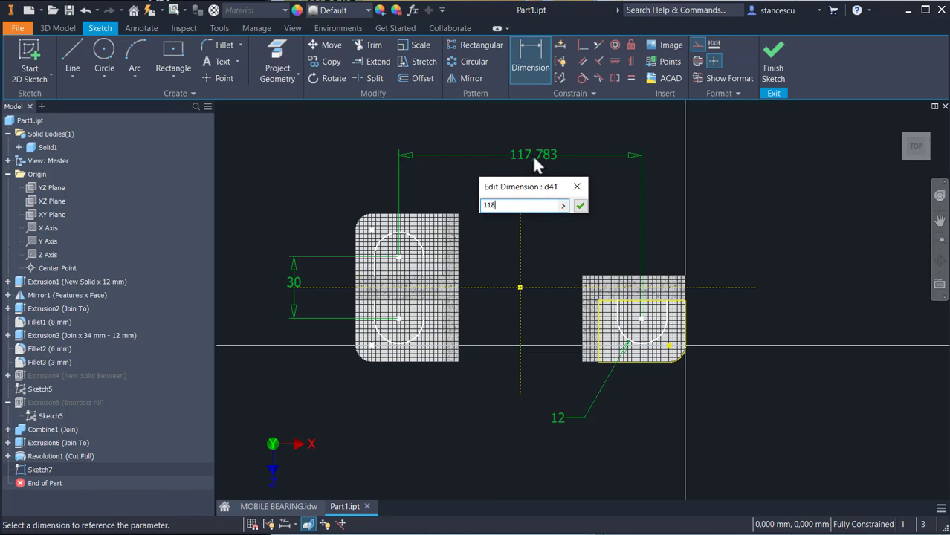
key("Return")
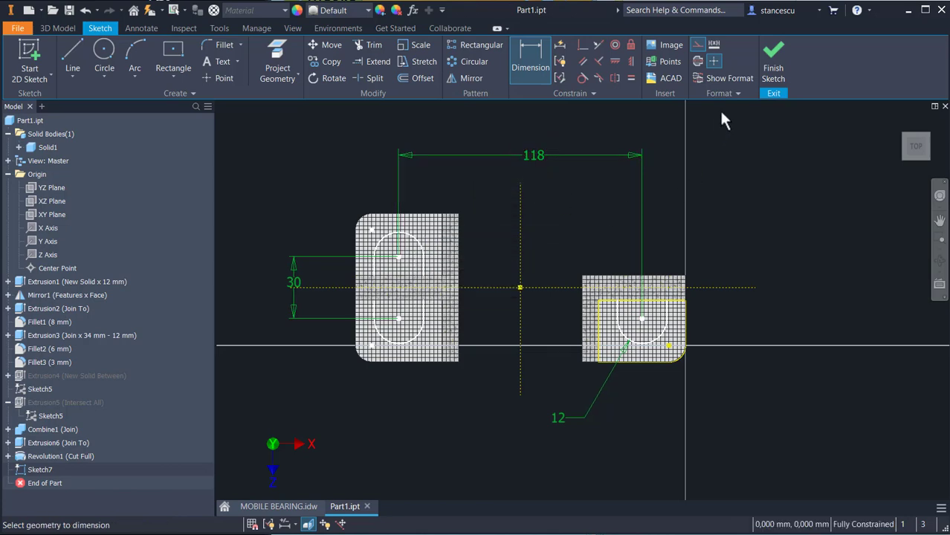
left_click(774, 69)
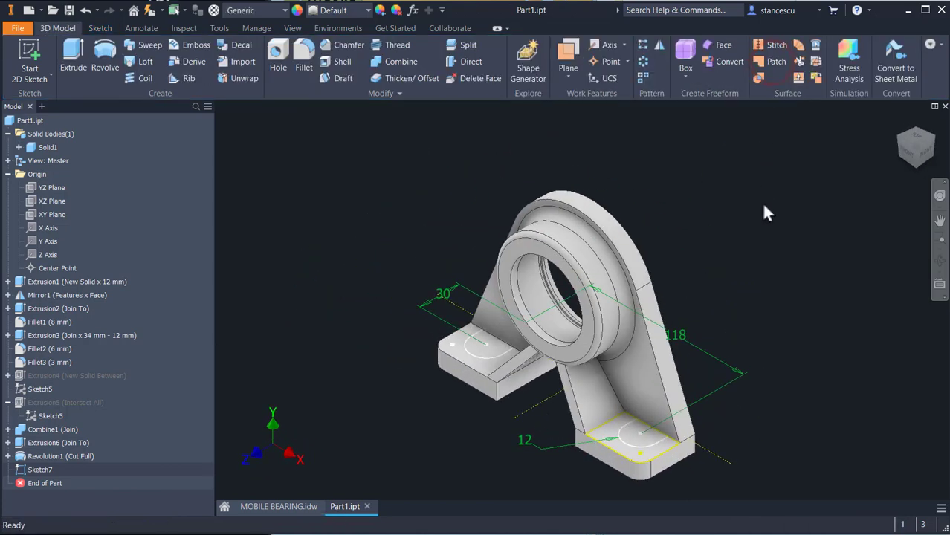
left_click(73, 54)
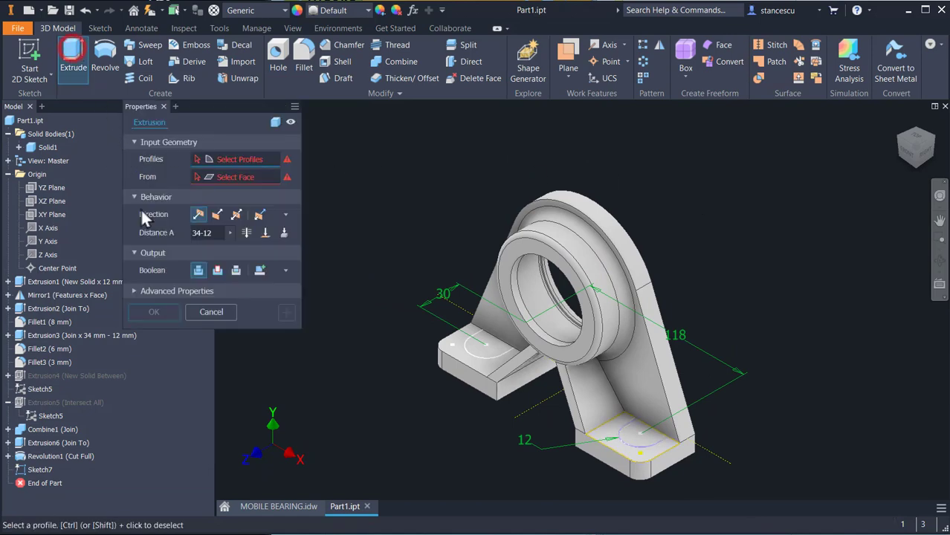
left_click(295, 509)
mouse_move(360, 214)
middle_mouse_down()
mouse_move(532, 239)
mouse_move(527, 279)
middle_mouse_up()
scroll(546, 252, "up", 3)
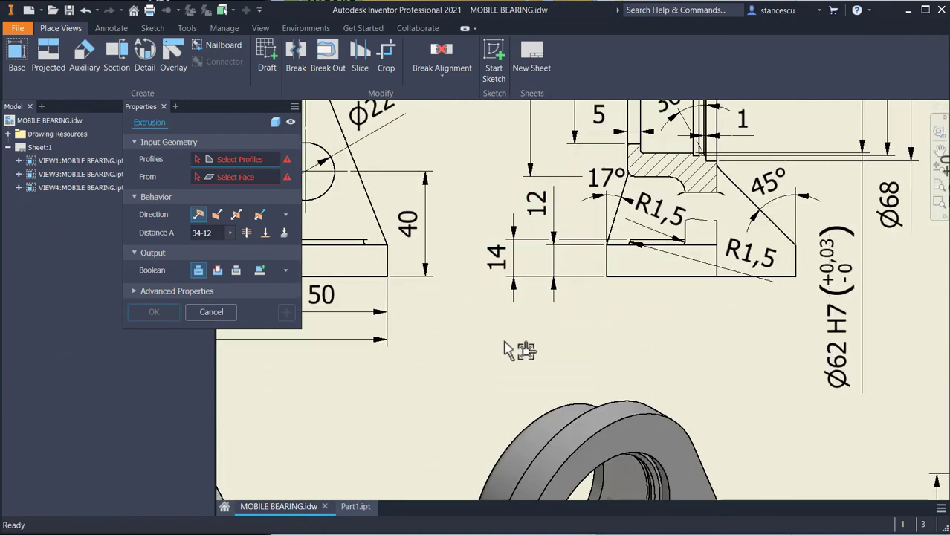
left_click(355, 507)
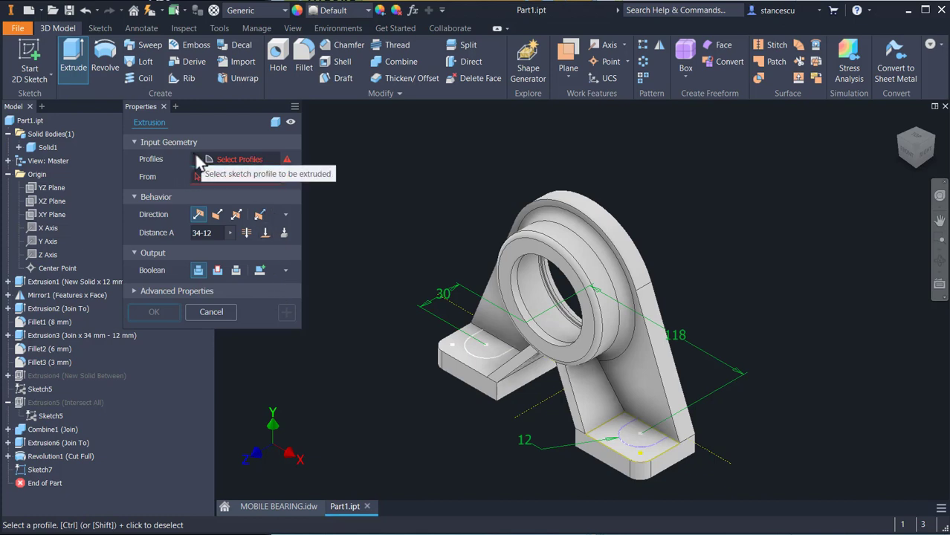
left_click(202, 157)
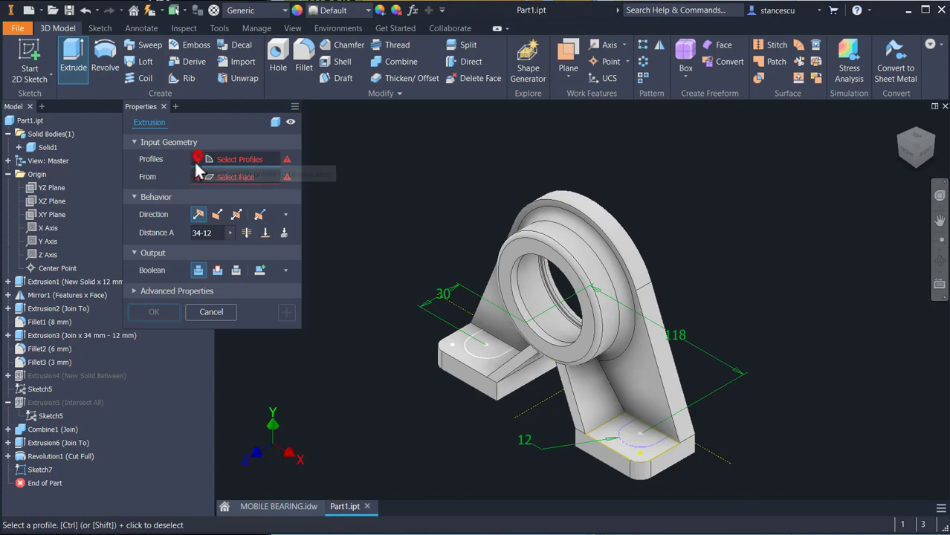
left_click(211, 311)
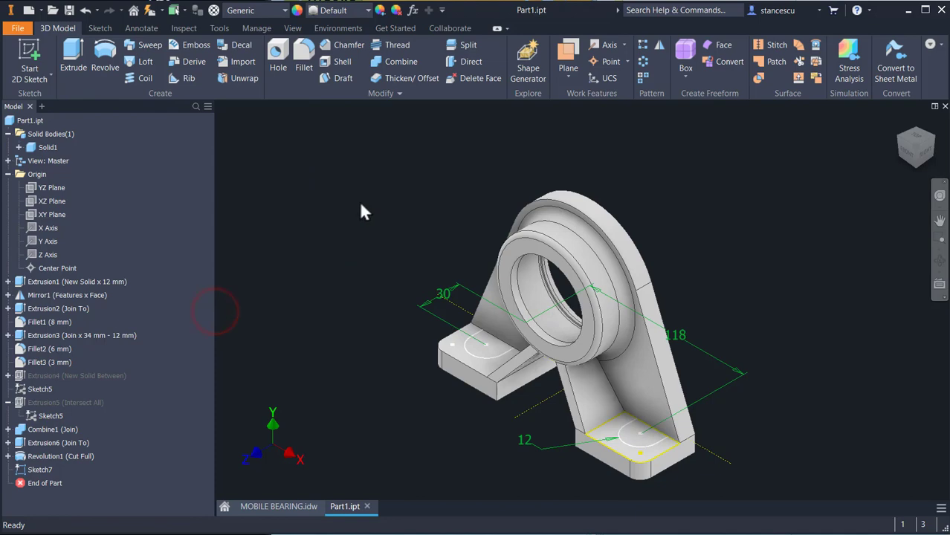
- Reopen the pad sketch, Sketch7, for editing with the graphics sliced
double_click(30, 470)
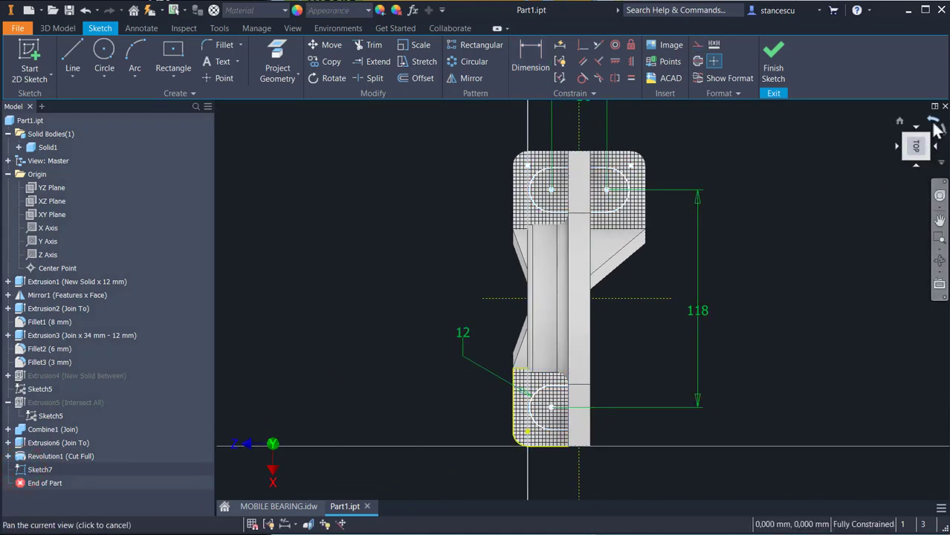
left_click(934, 122)
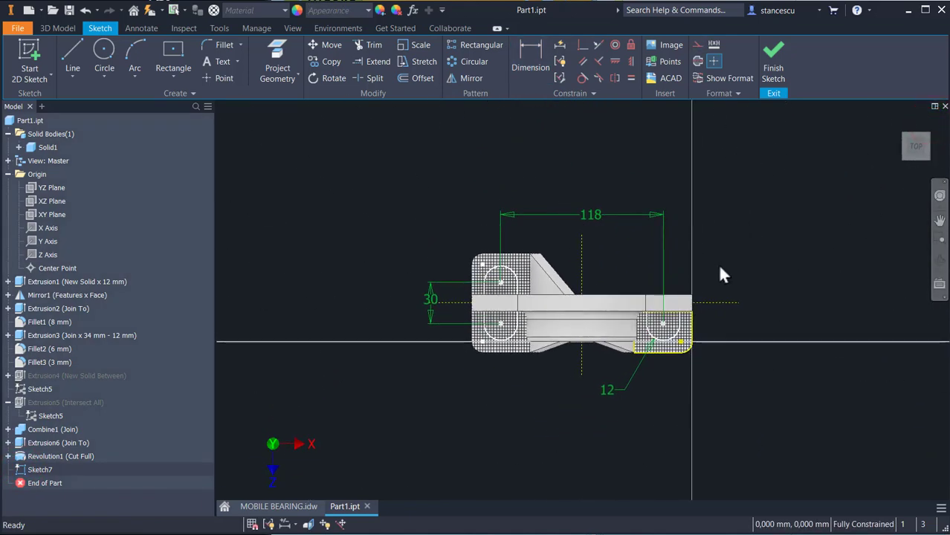
scroll(614, 275, "up", 3)
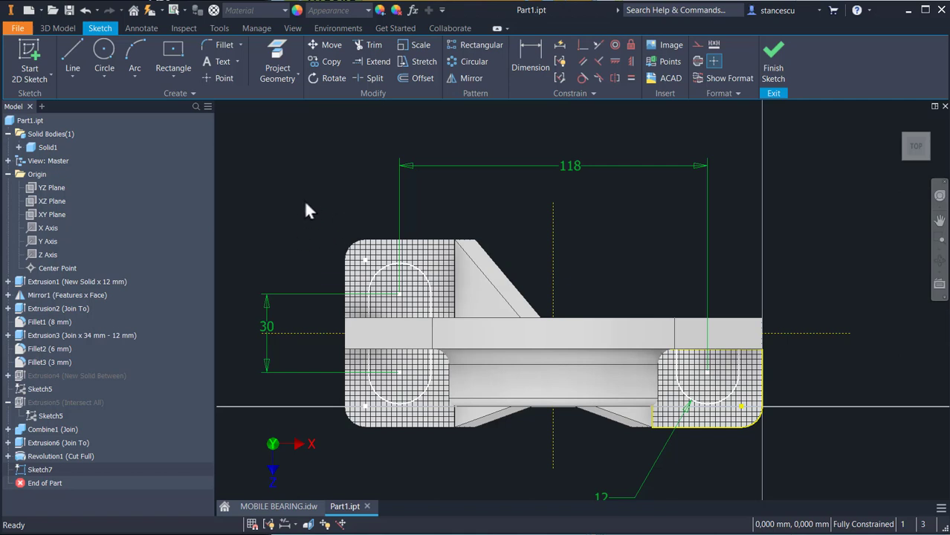
key("F7")
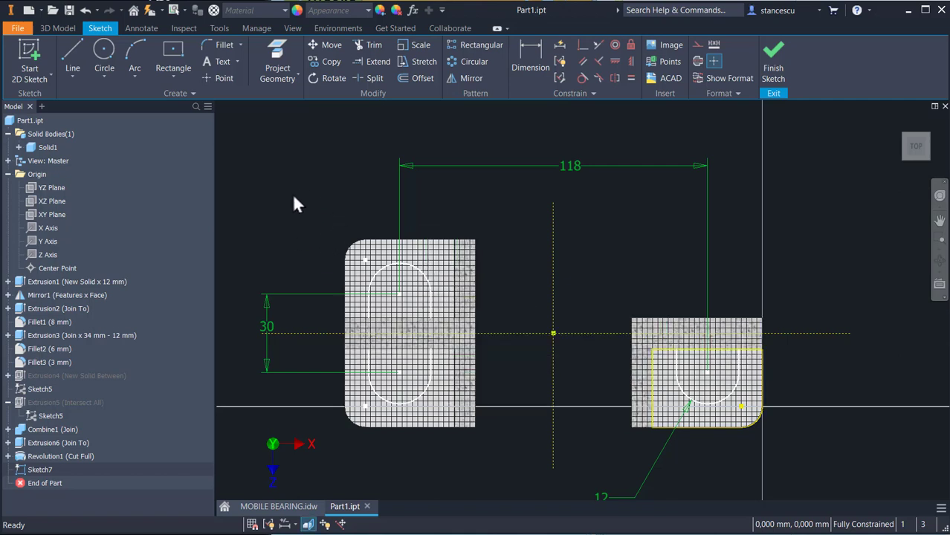
- Close the three U-shaped pad outlines by drawing a straight line across the open ends of each one
left_click(72, 56)
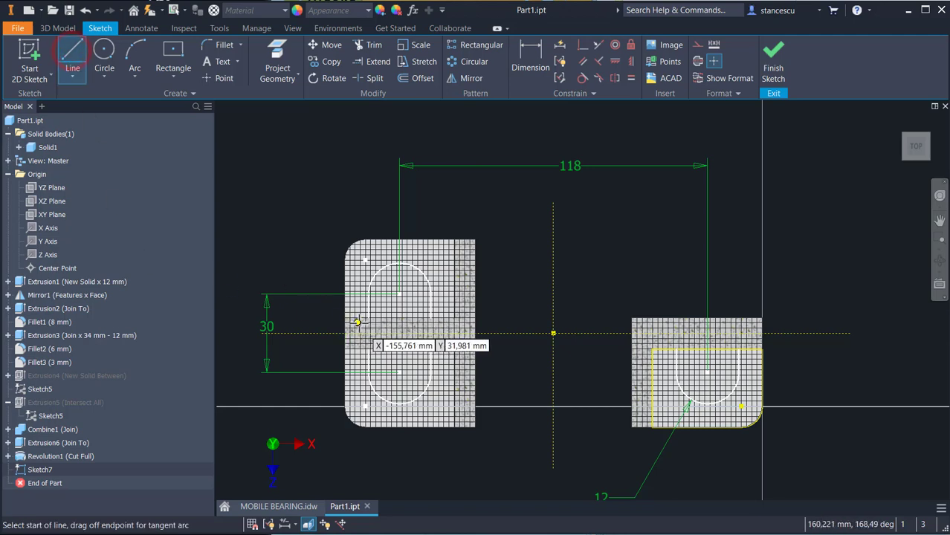
left_click(368, 318)
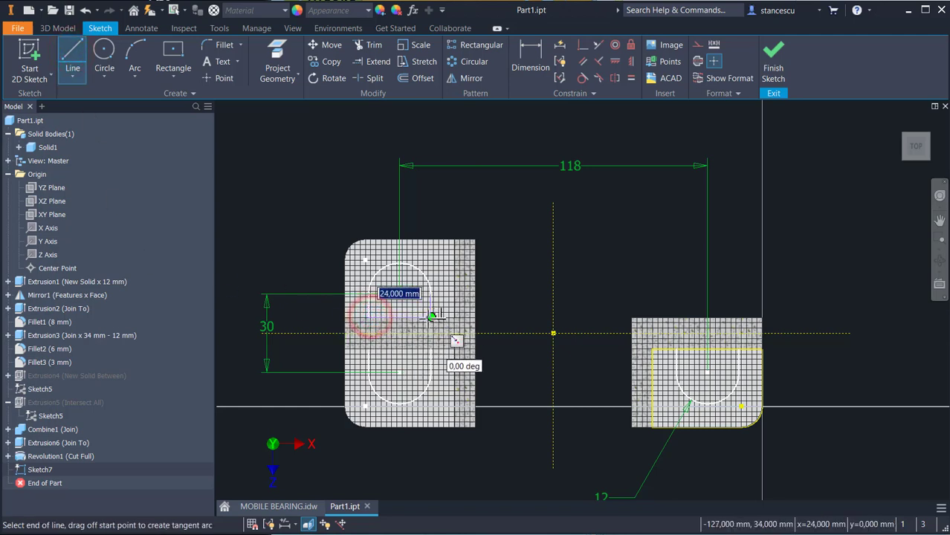
double_click(430, 319)
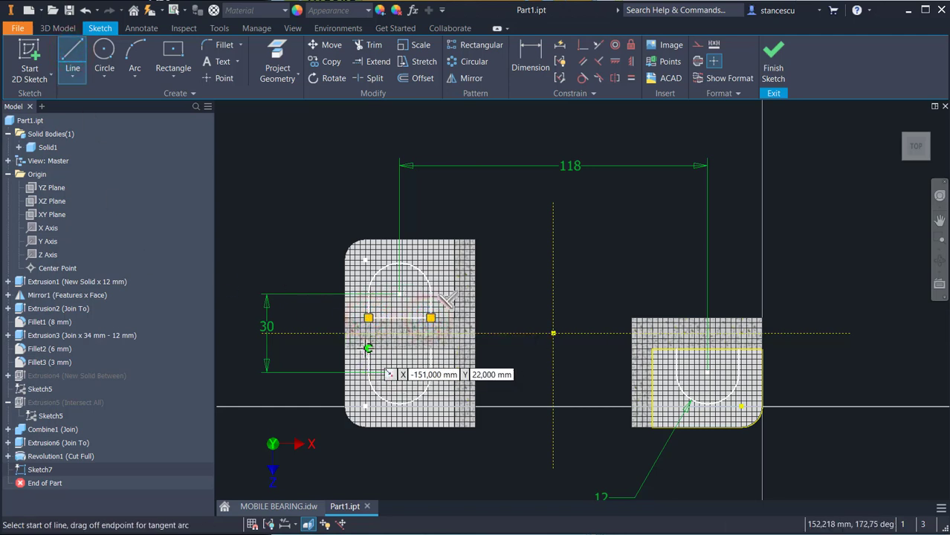
left_click(368, 348)
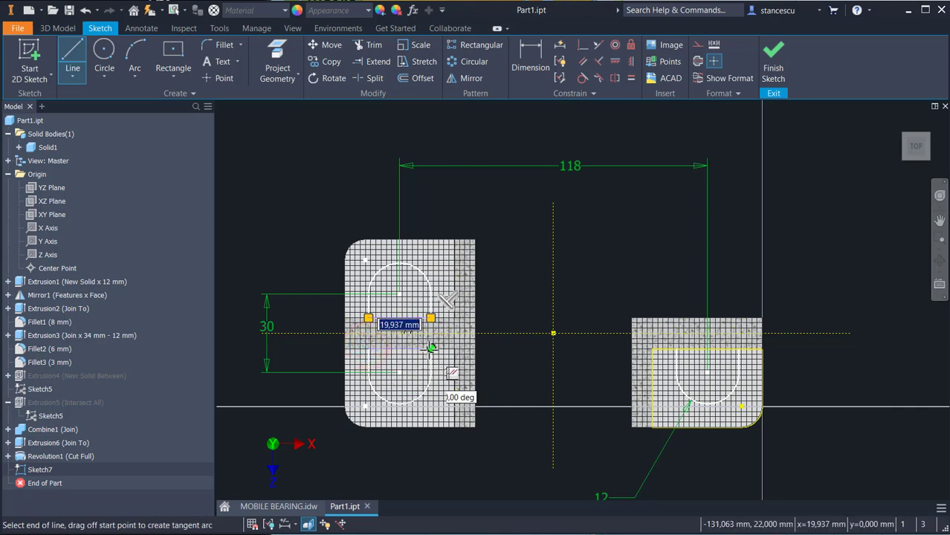
left_click(430, 348)
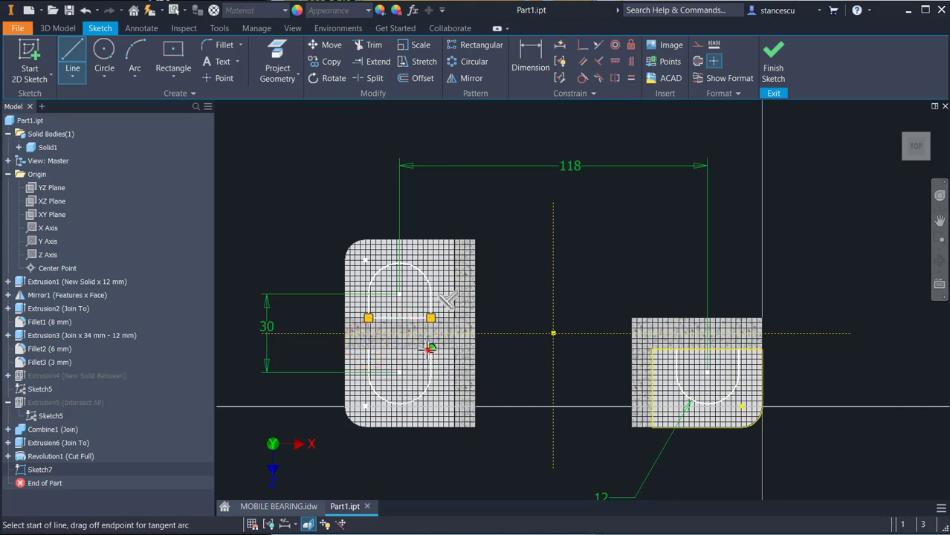
left_click(675, 351)
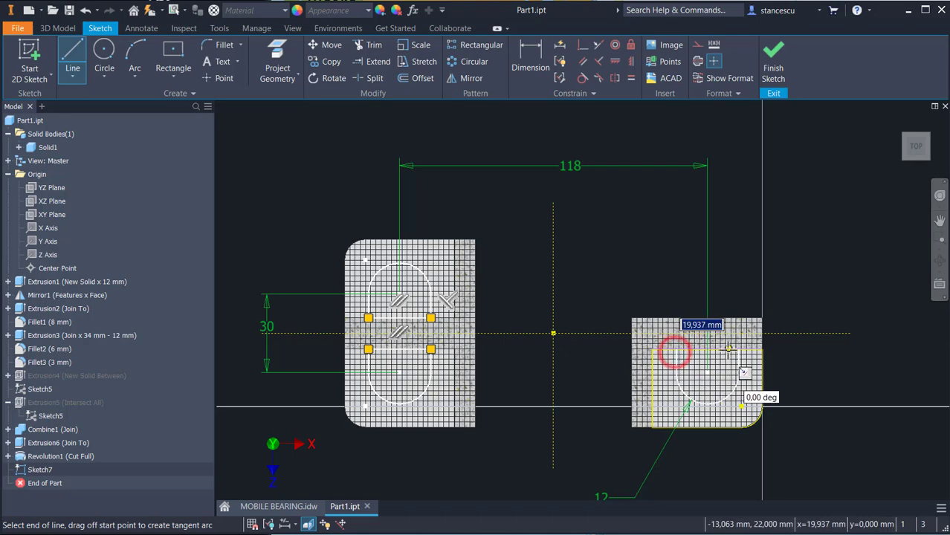
left_click(739, 348)
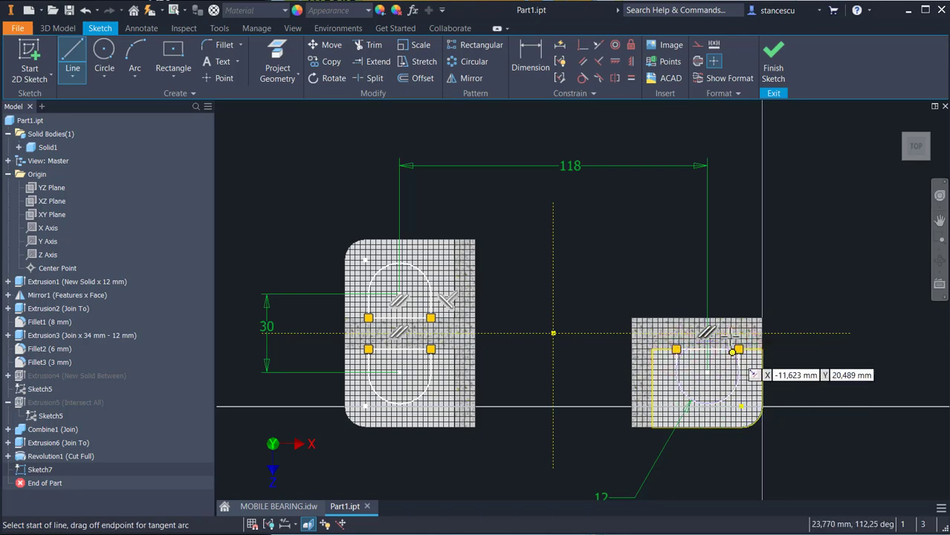
- Finish the pad sketch and check the foot and pad heights in the section B-B view of the MOBILE BEARING drawing
left_click(775, 63)
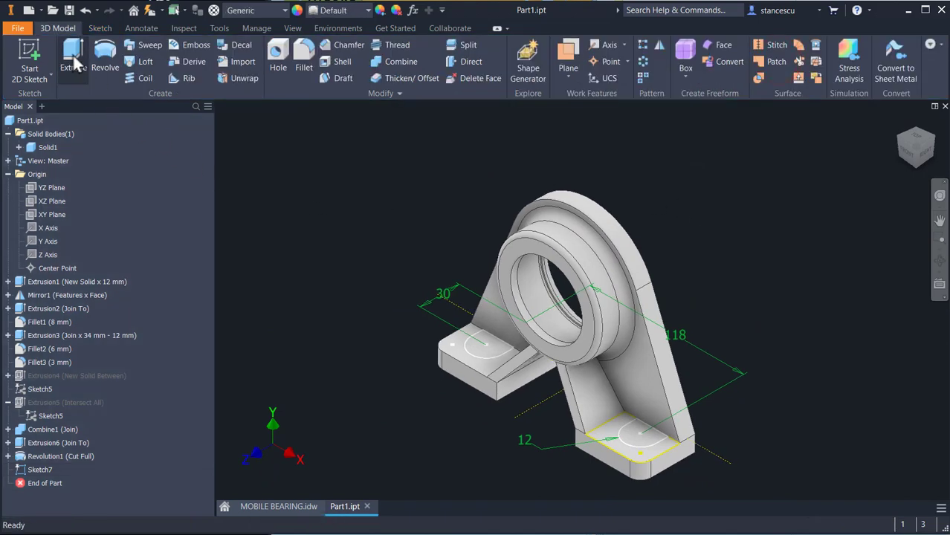
left_click(288, 506)
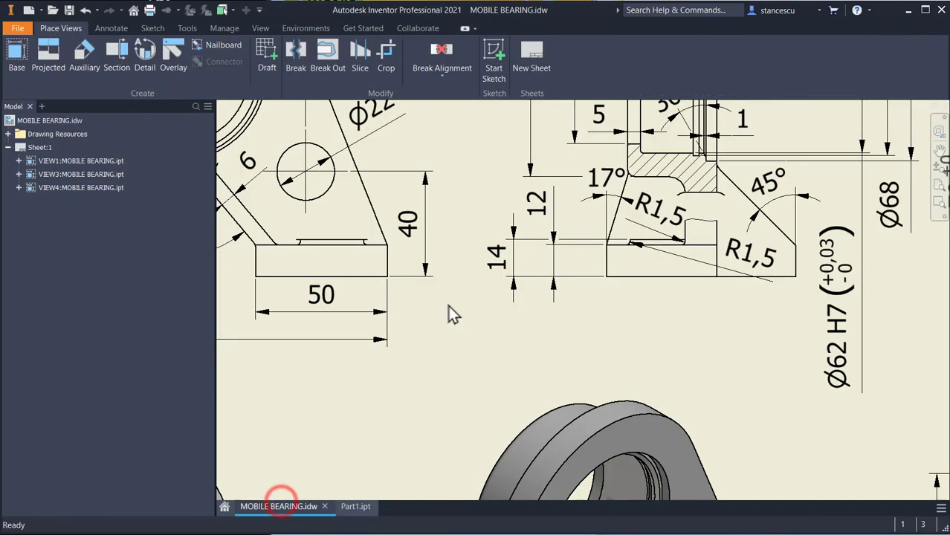
left_click(515, 290)
left_click(505, 304)
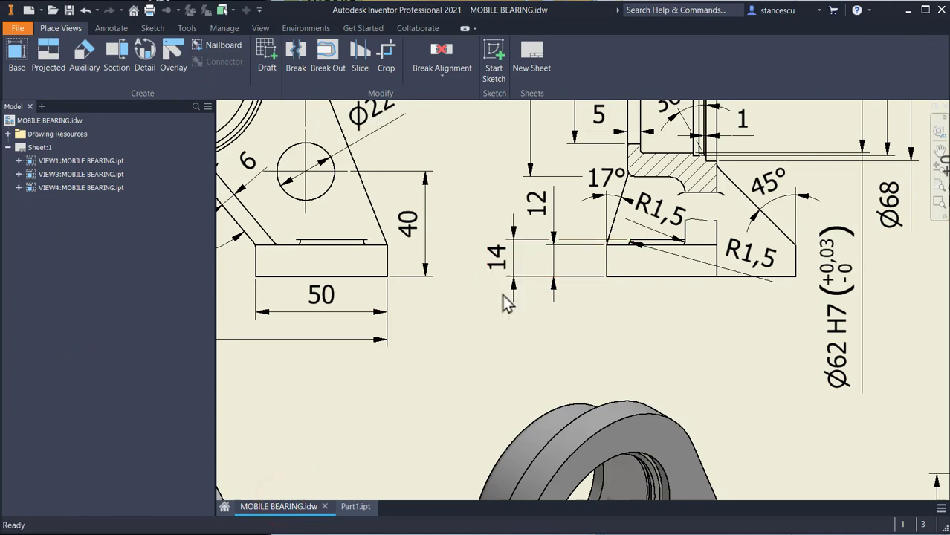
left_click(556, 253)
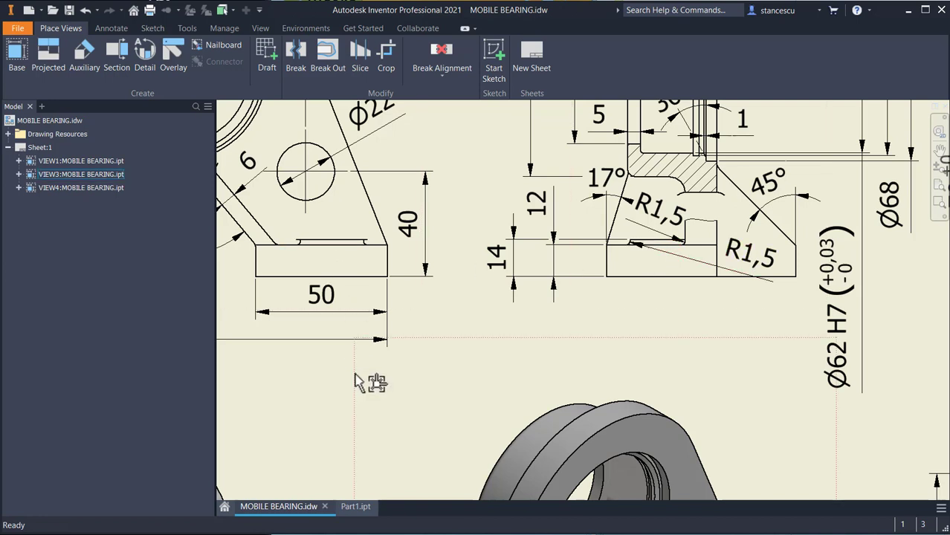
- Back in Part1.ipt, extrude the three pad profiles upward from the feet by 14-12 mm, joined to the body
left_click(356, 508)
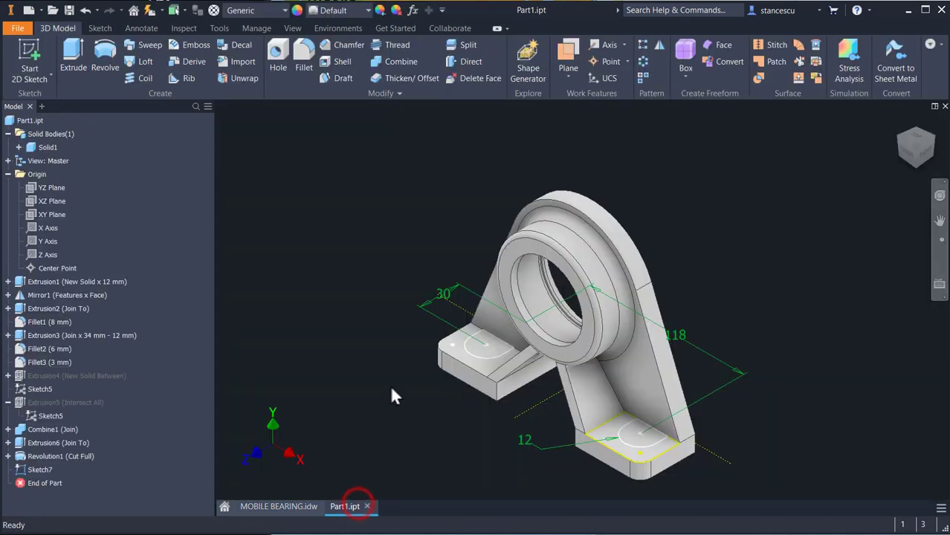
left_click(74, 58)
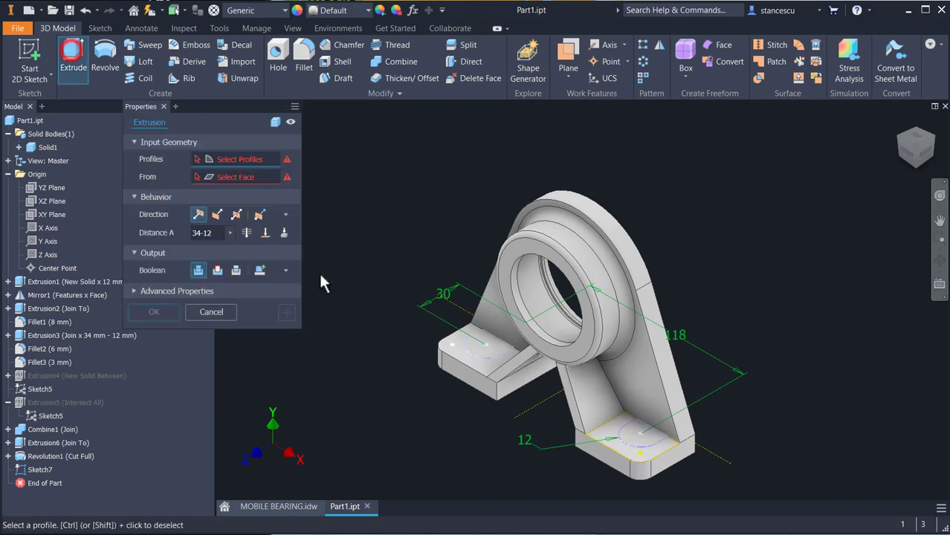
left_click(482, 361)
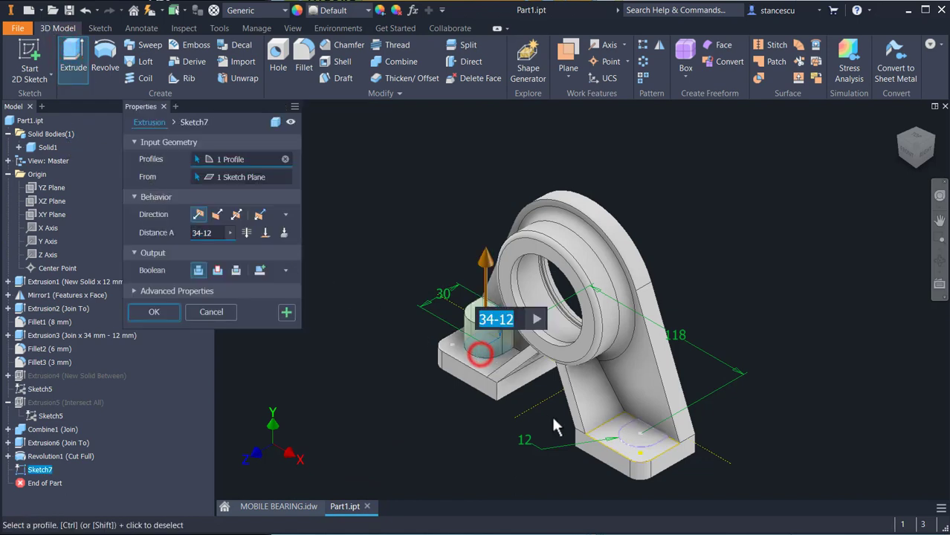
left_click(649, 450)
middle_click_drag(656, 468, 679, 456, "shift")
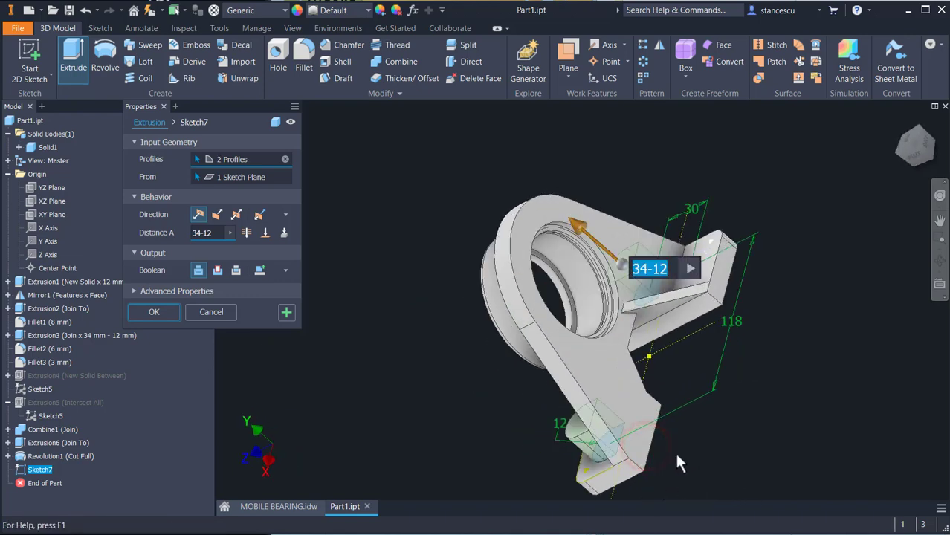
left_click(705, 254)
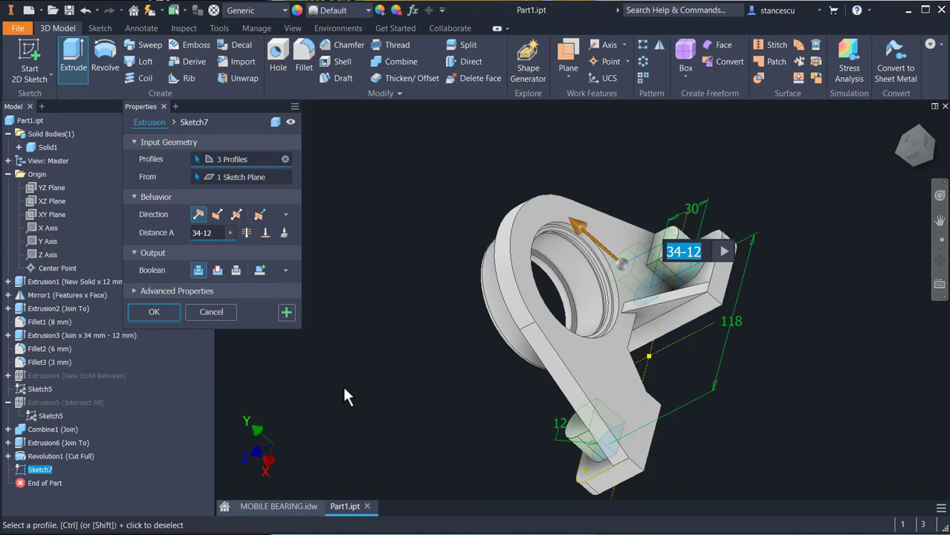
type("14 mm - ")
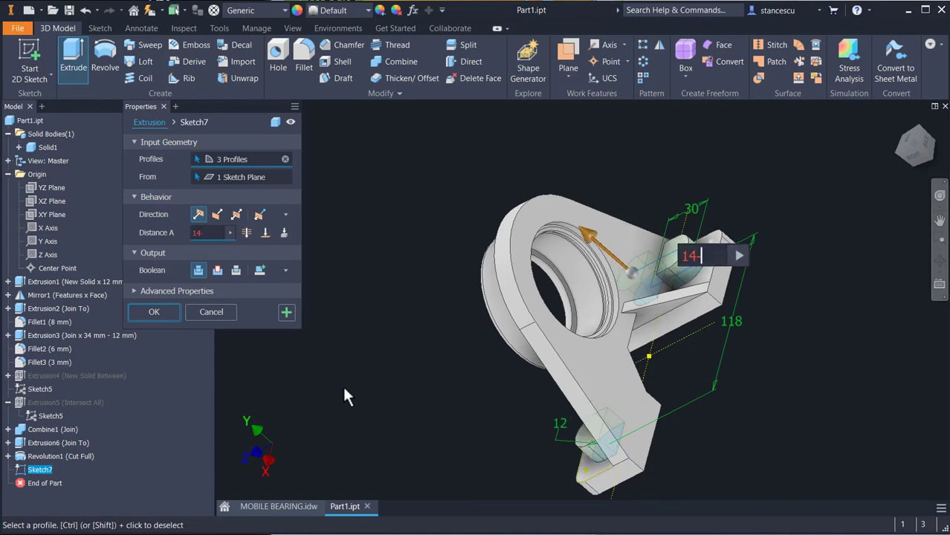
type("12")
key("Return")
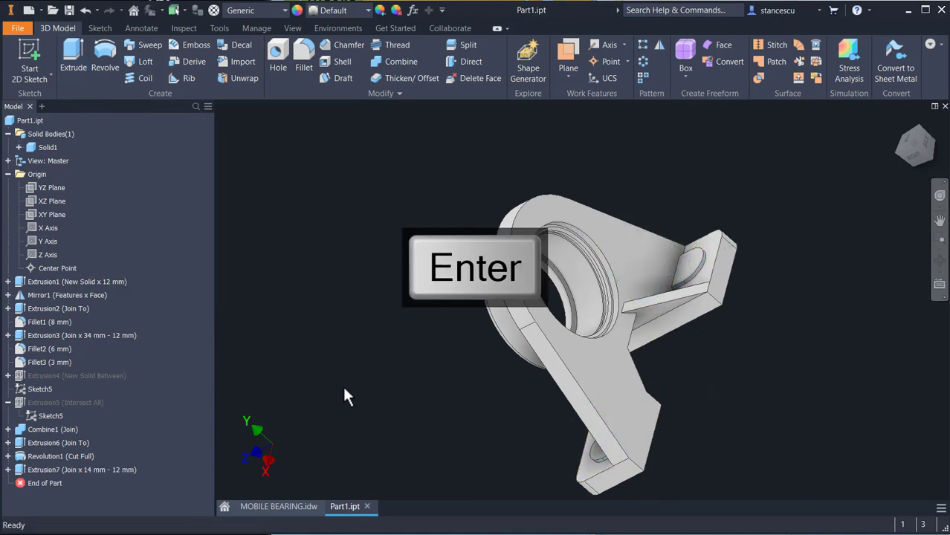
- Inspect the raised pads, check the mounting hole callout in the drawing's A-A section, and return to Part1.ipt
middle_click_drag(455, 490, 463, 471, "shift")
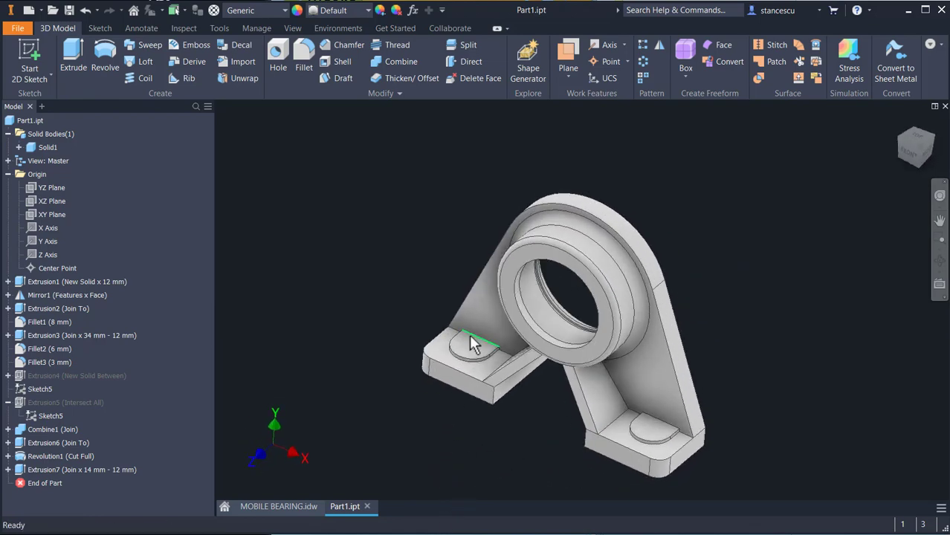
middle_click_drag(774, 361, 749, 353, "shift")
scroll(747, 347, "down", 3)
left_click(282, 506)
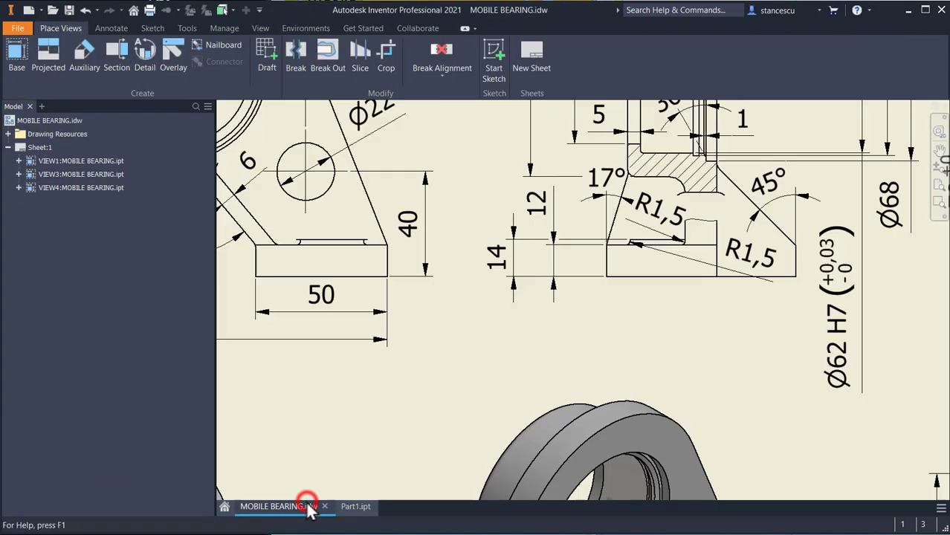
scroll(647, 298, "up", 3)
scroll(651, 290, "up", 3)
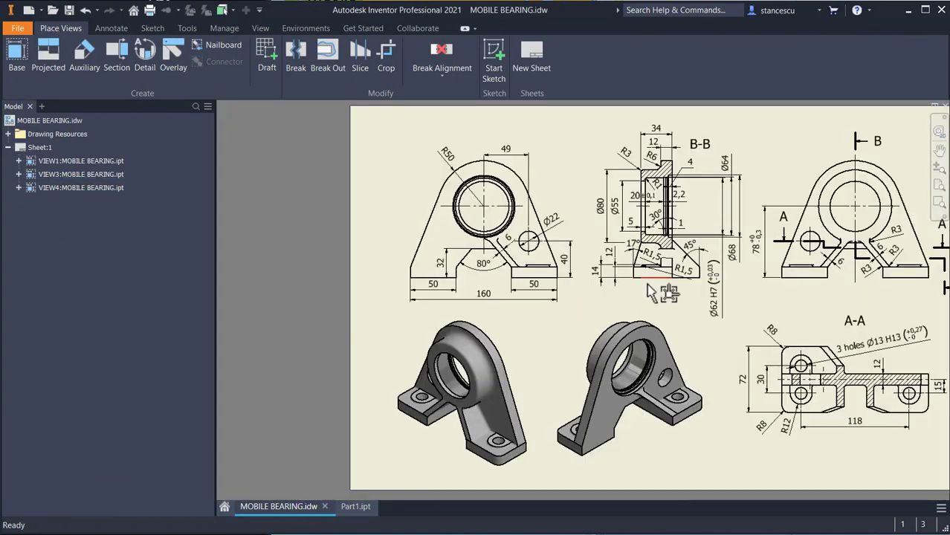
middle_click_drag(720, 388, 632, 373)
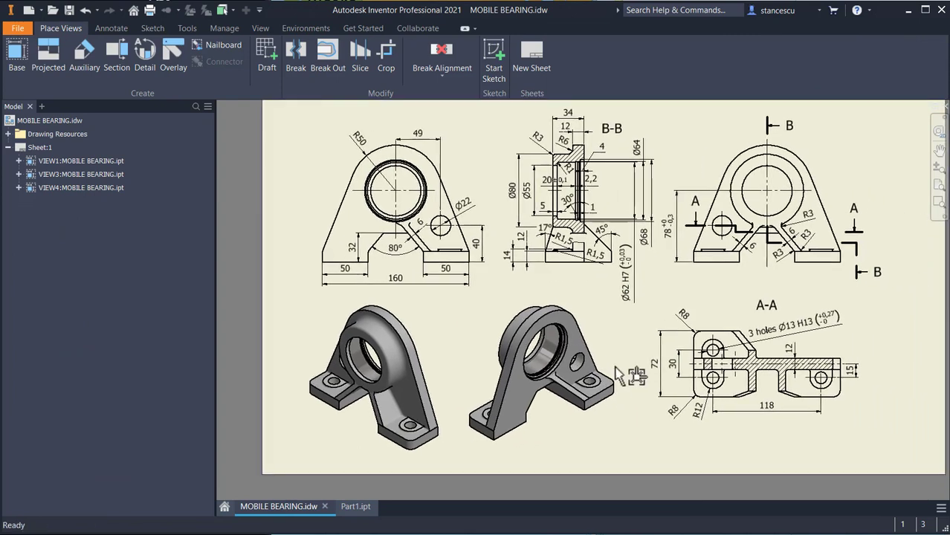
scroll(781, 335, "down", 5)
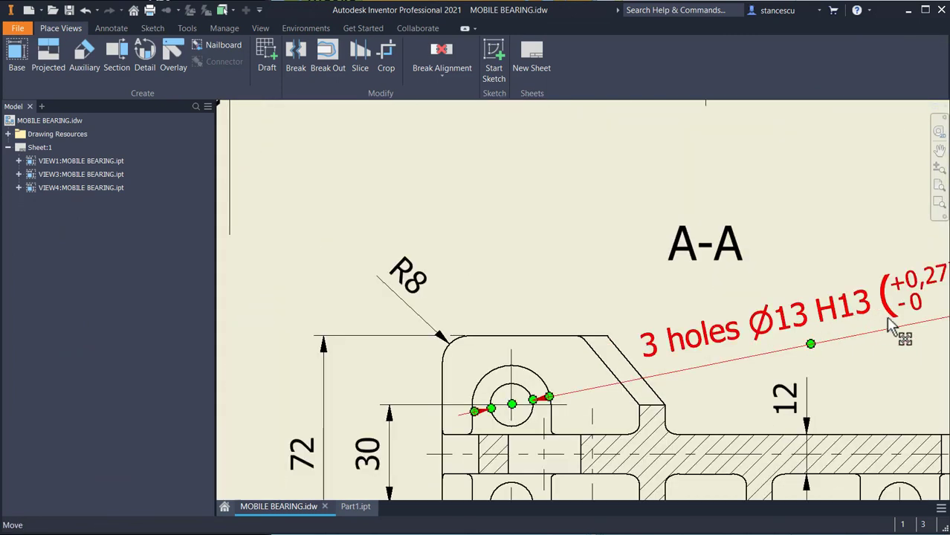
scroll(870, 326, "up", 2)
middle_click_drag(871, 327, 763, 334)
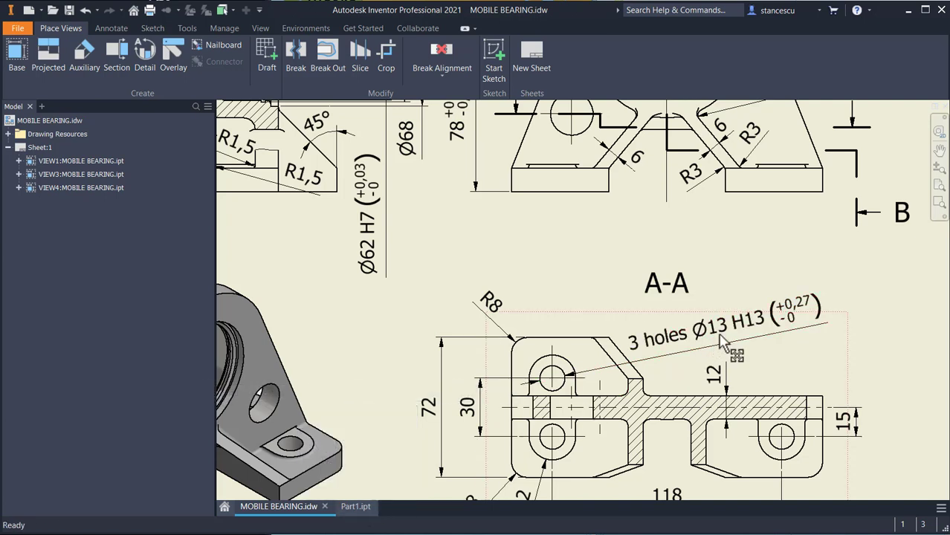
left_click(345, 511)
middle_click_drag(547, 398, 618, 344)
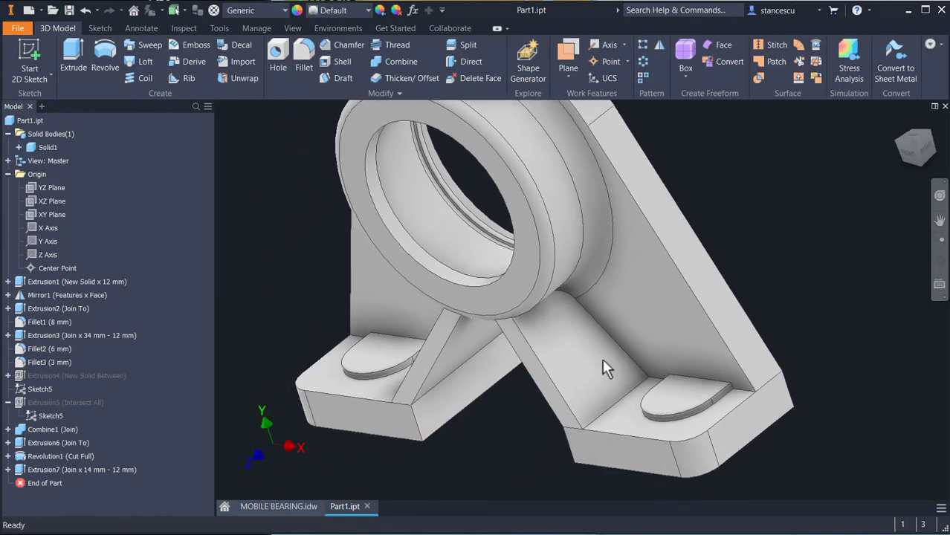
mouse_move(518, 456)
middle_mouse_down("shift")
mouse_move(540, 449)
mouse_move(530, 456)
middle_mouse_up("shift")
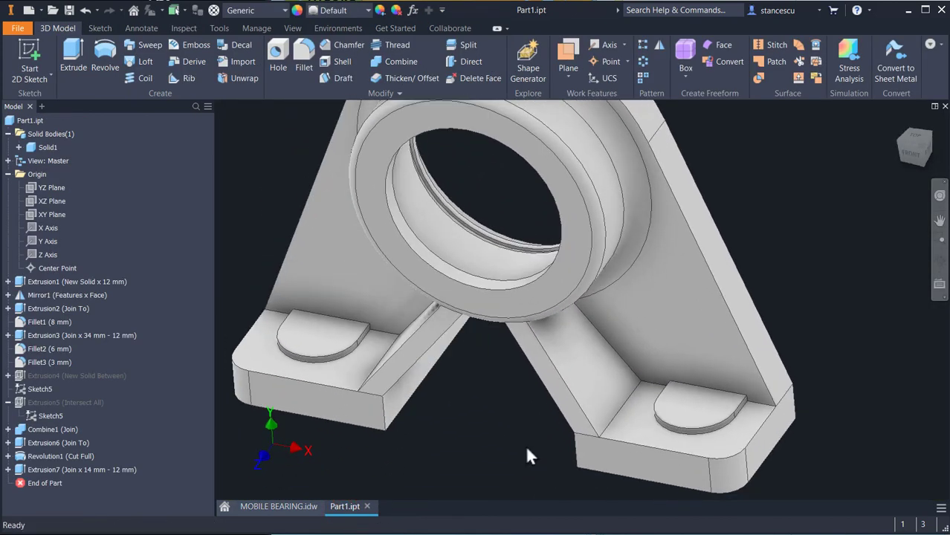
left_click(279, 58)
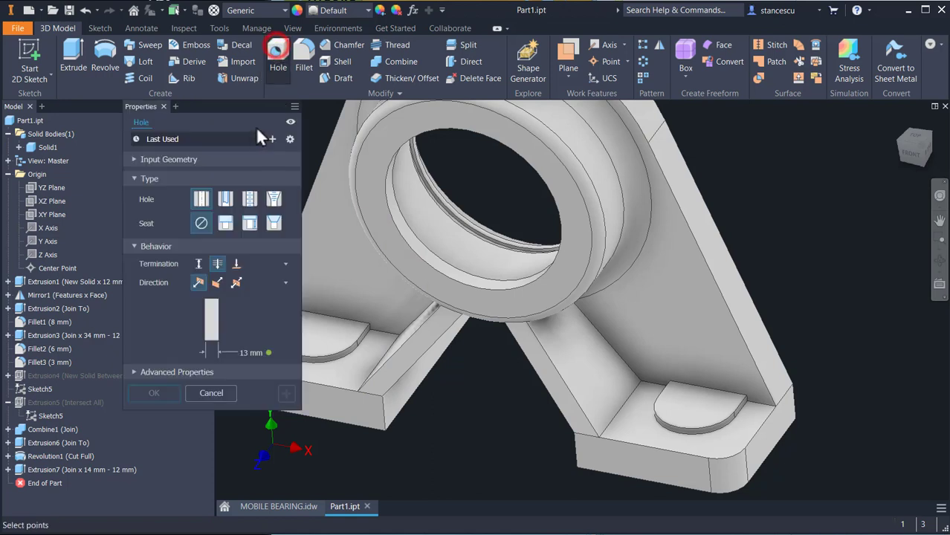
middle_click_drag(438, 420, 560, 409)
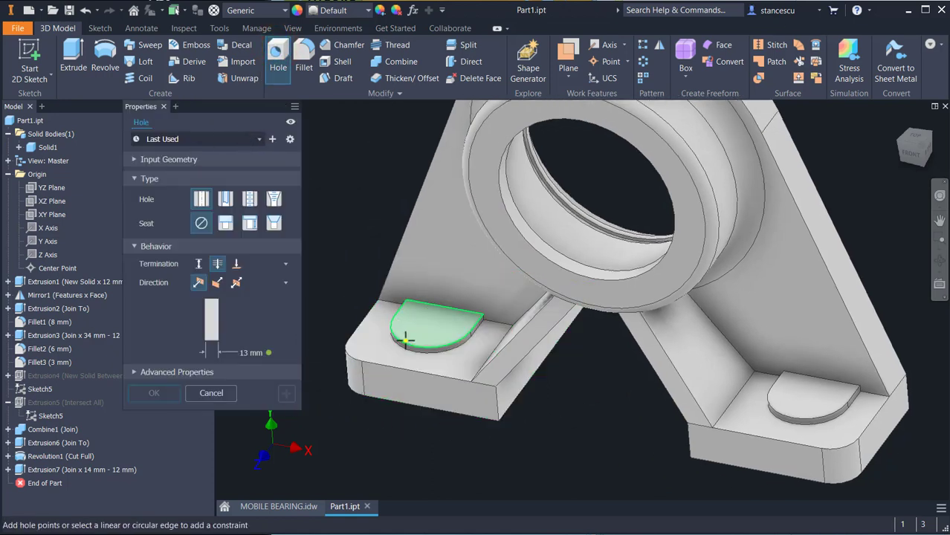
left_click(209, 393)
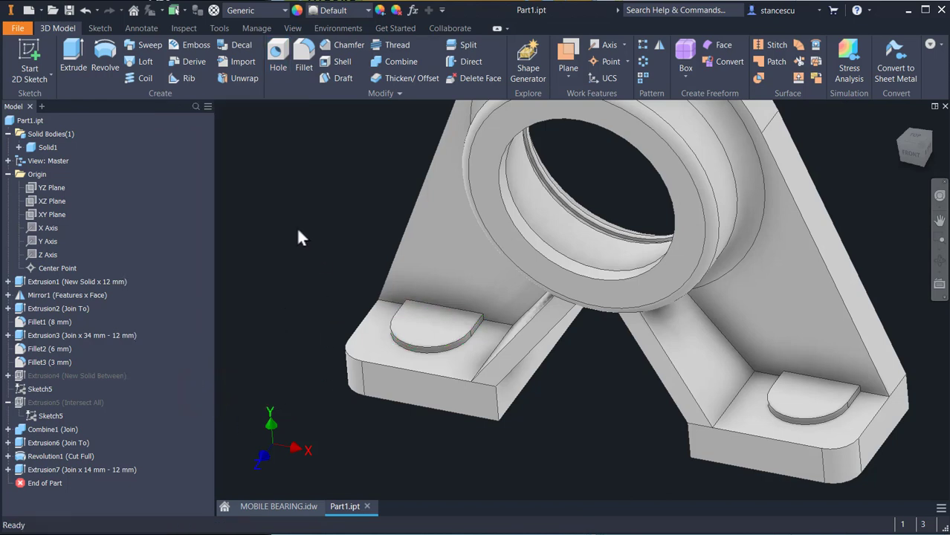
left_click(436, 331)
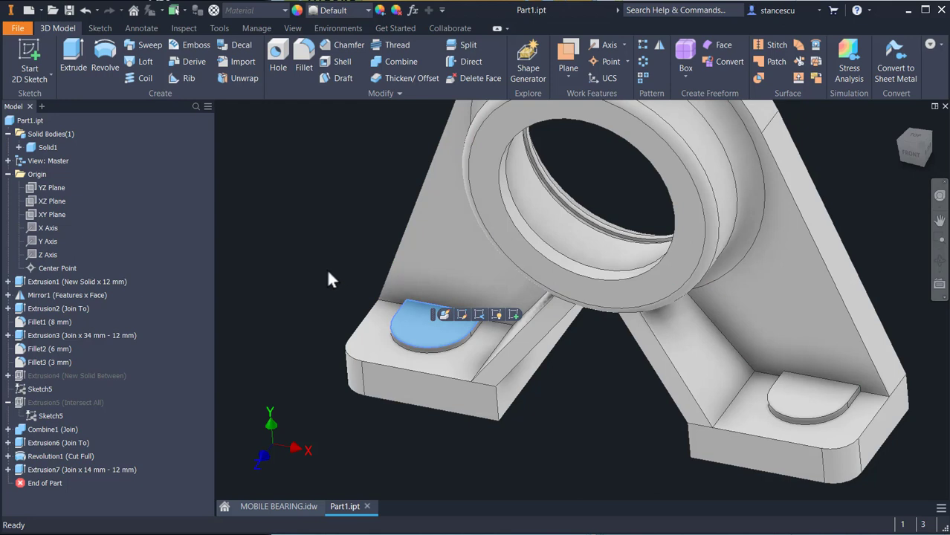
key("Escape")
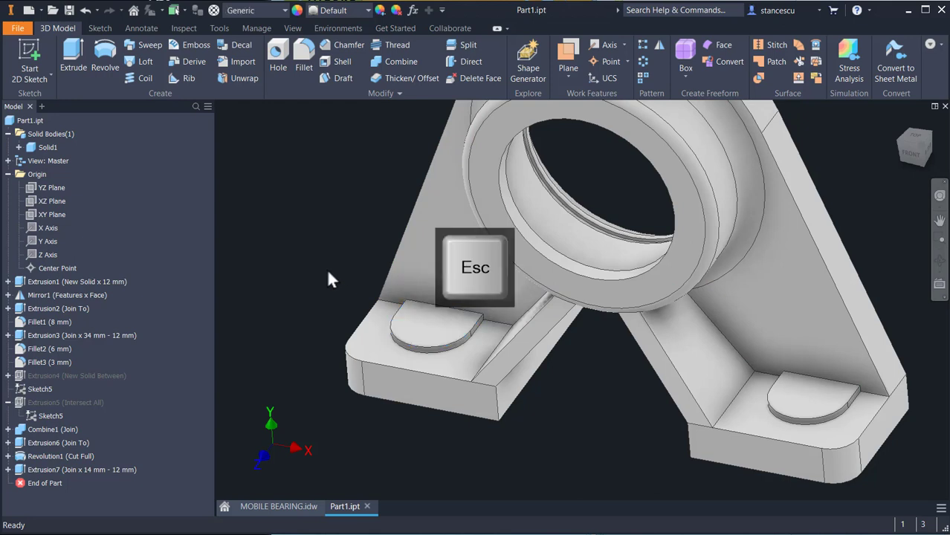
- Create a sketch on a front pad's top face, project the other two pad faces into it, and finish the sketch
left_click(439, 334)
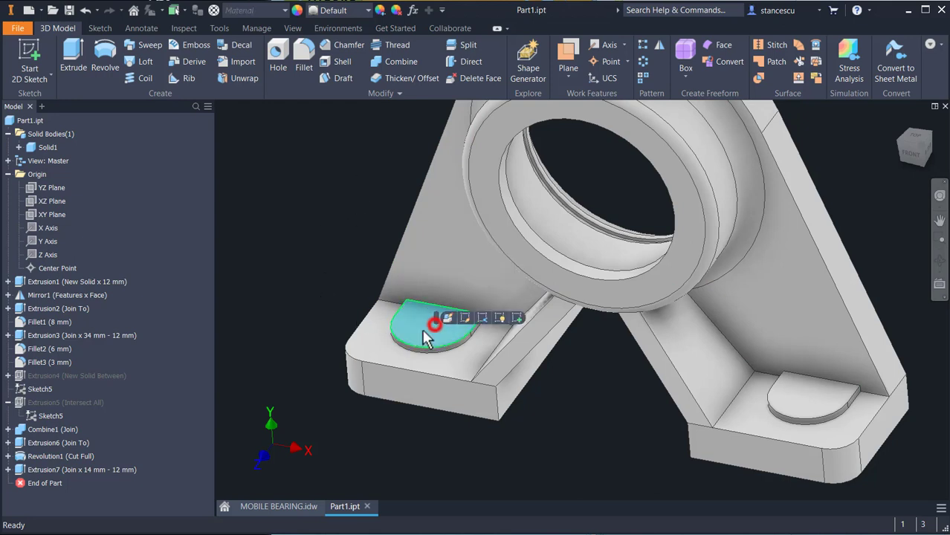
left_click(515, 320)
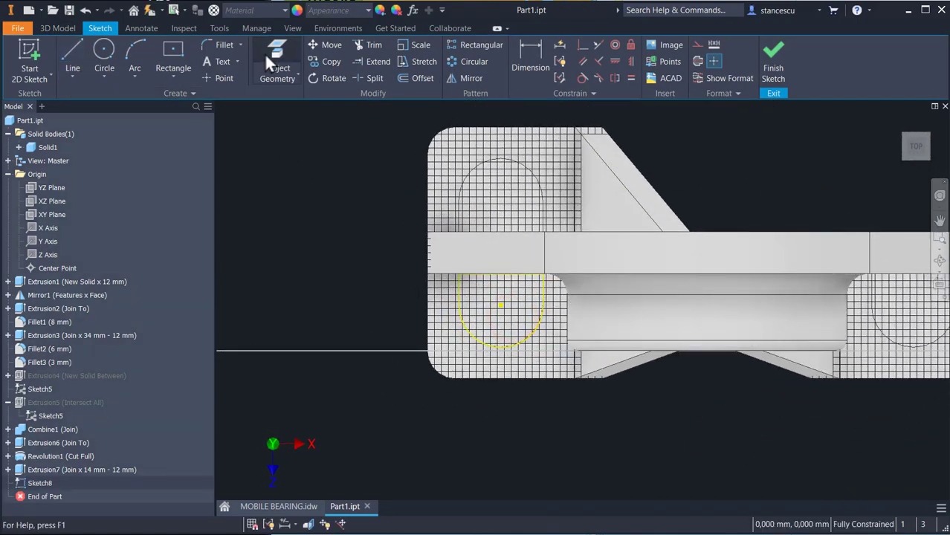
left_click(264, 59)
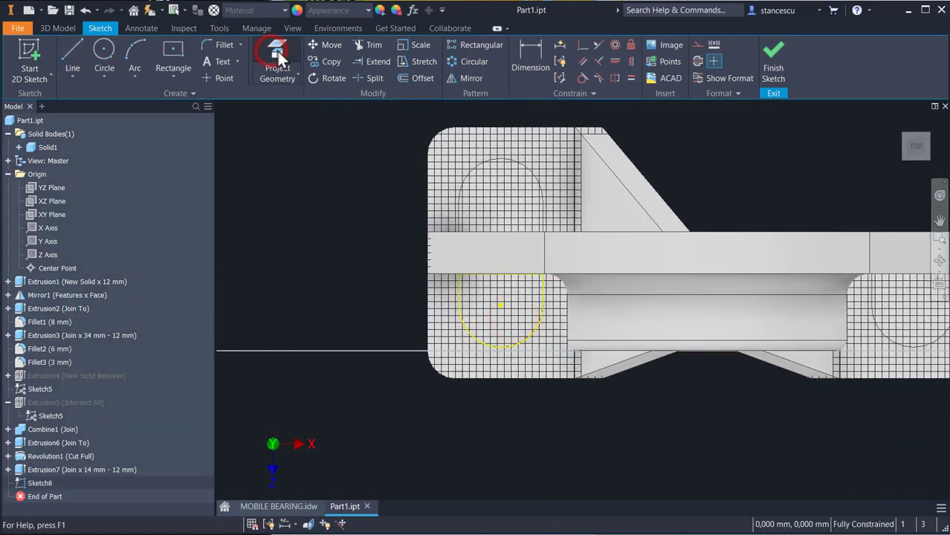
left_click(506, 207)
middle_click_drag(768, 206, 501, 195)
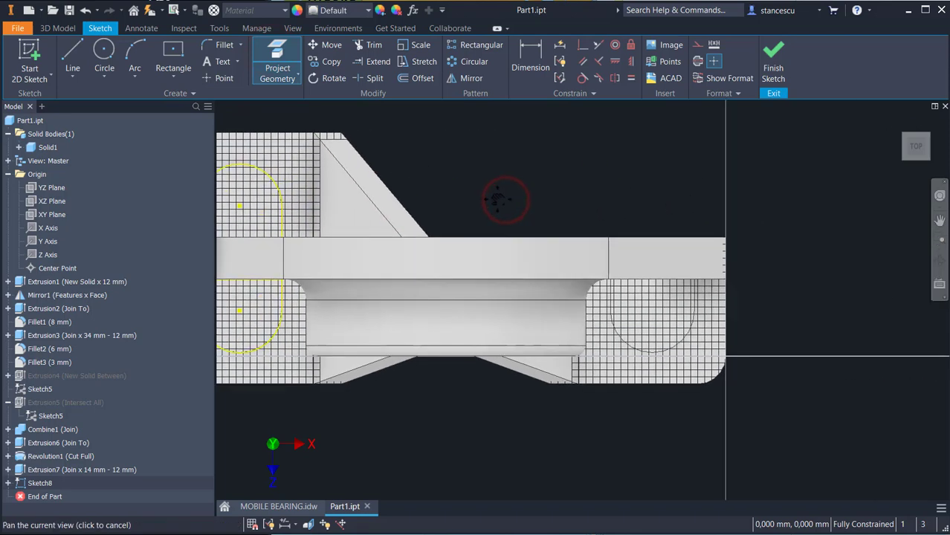
left_click(635, 328)
left_click(773, 65)
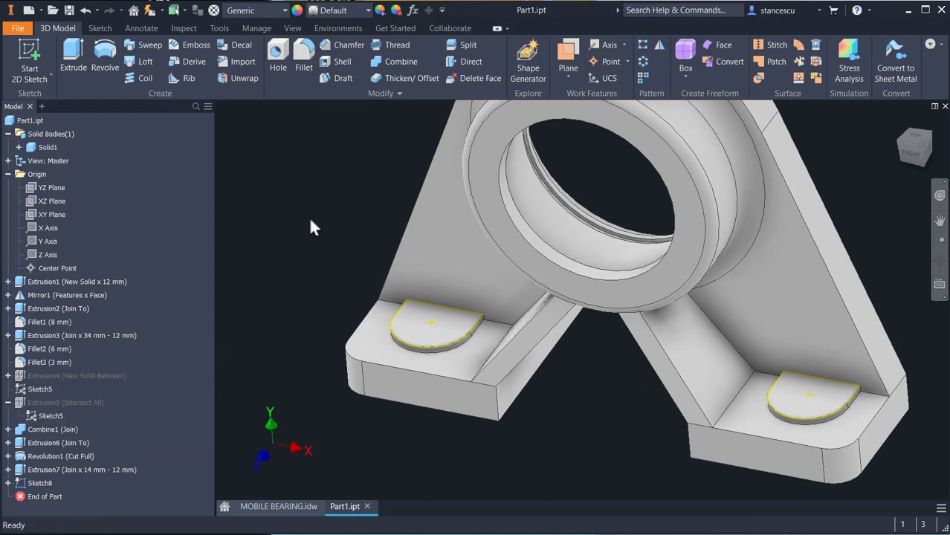
- Set up a 13 mm simple through-all hole at the centre points of the three raised pads
left_click(279, 59)
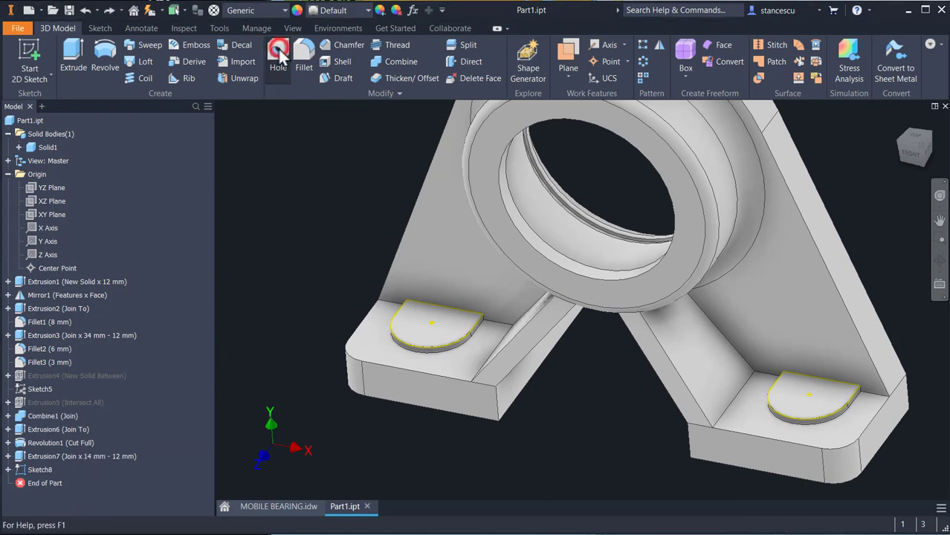
left_click(432, 326)
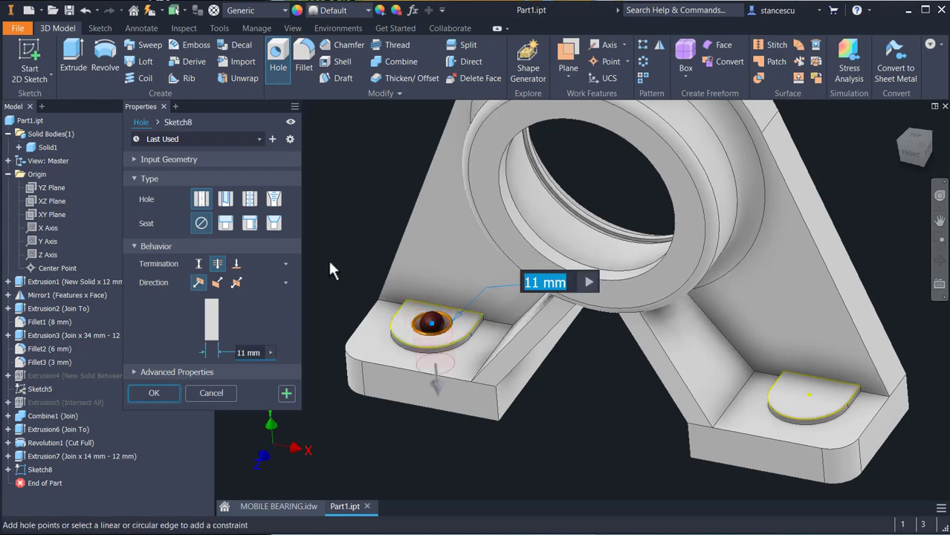
type("13")
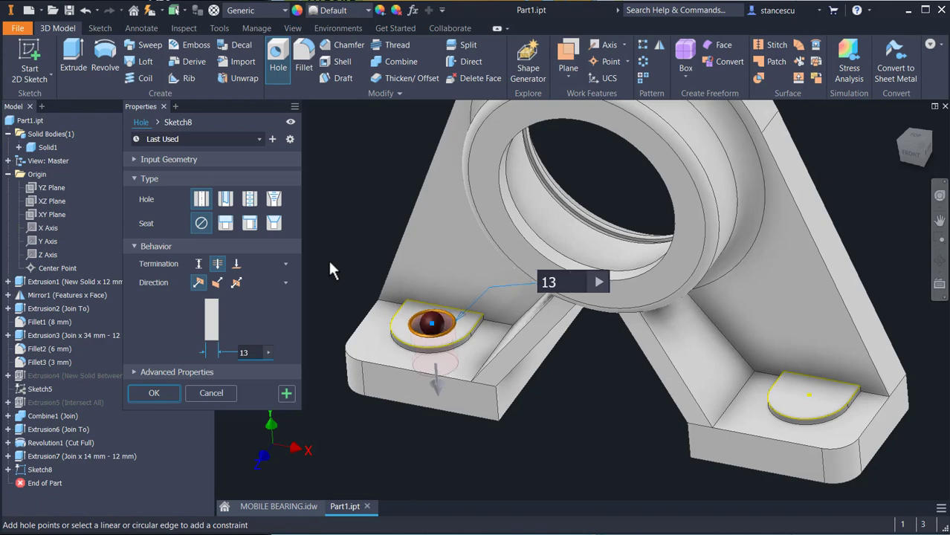
left_click(808, 402)
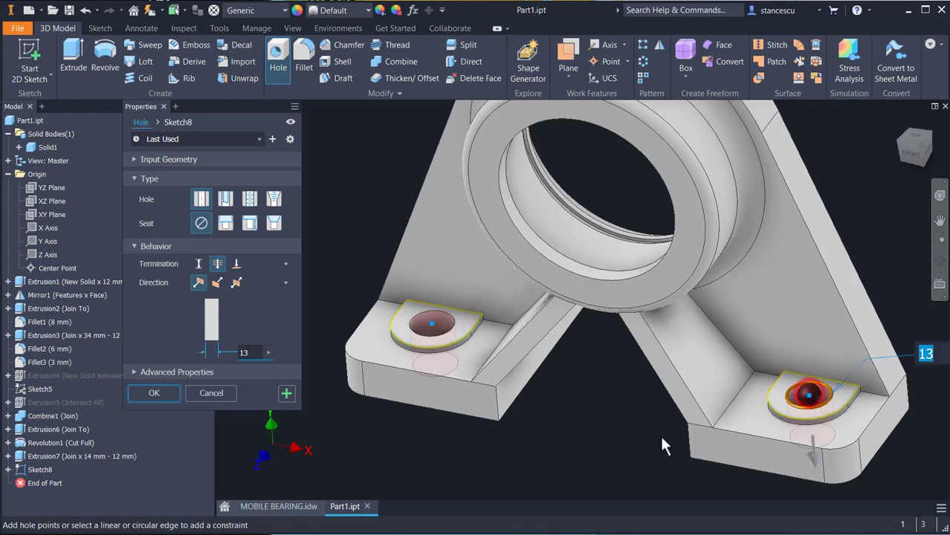
middle_click_drag(633, 427, 581, 465, "shift")
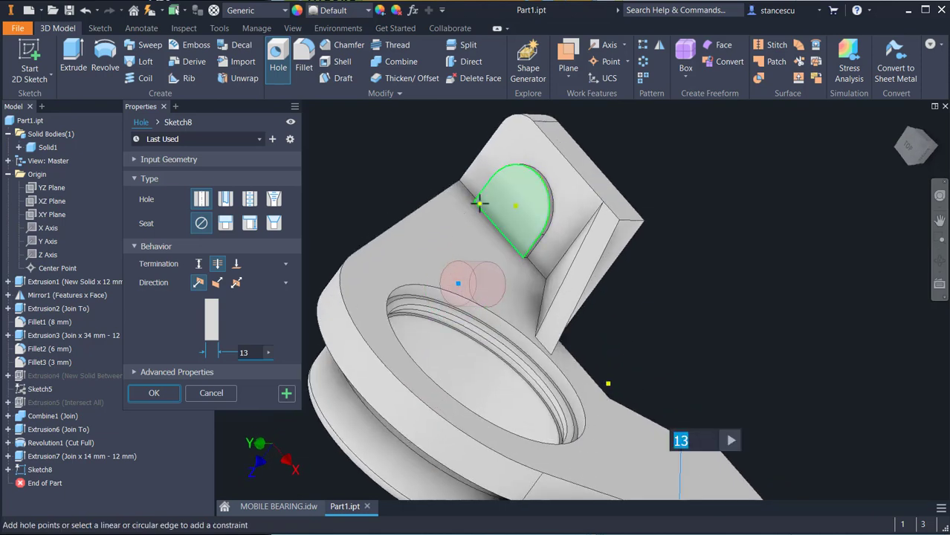
left_click(519, 213)
middle_click_drag(640, 296, 772, 278, "shift")
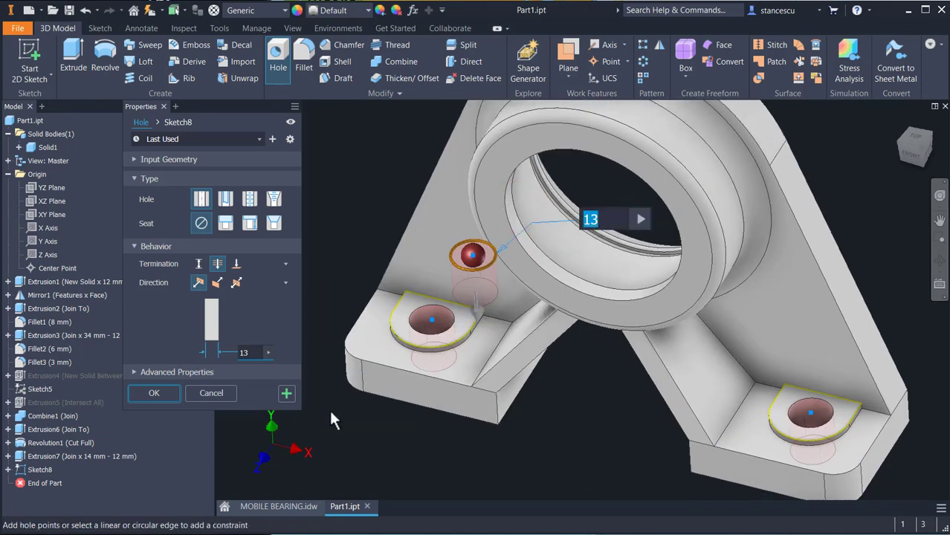
- Give the hole diameter a Limits/Fits-Show Tolerance of H13 and create the three pad holes
left_click(267, 351)
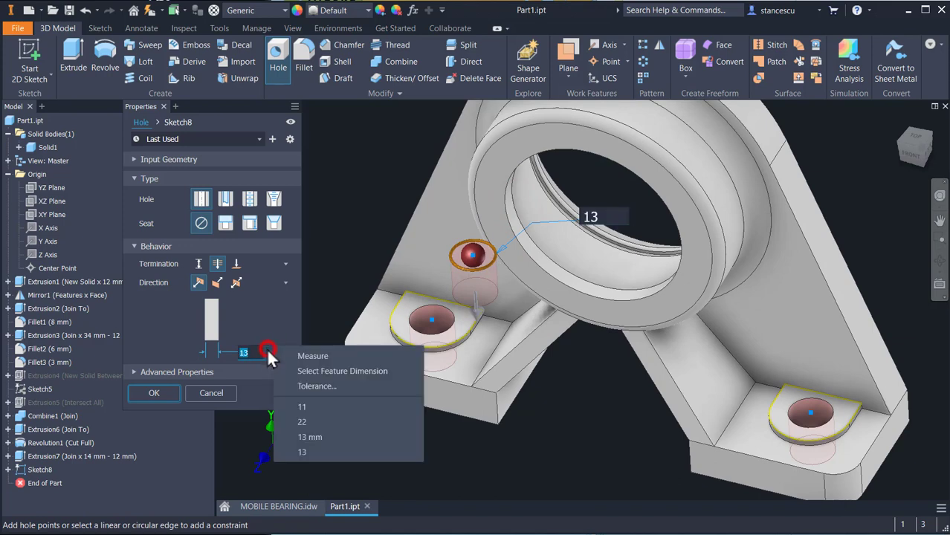
left_click(308, 387)
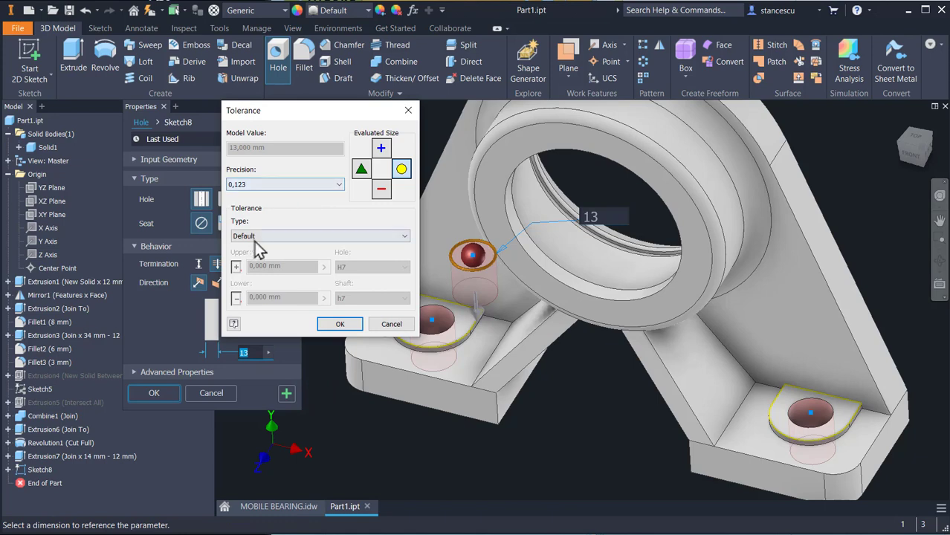
left_click(266, 238)
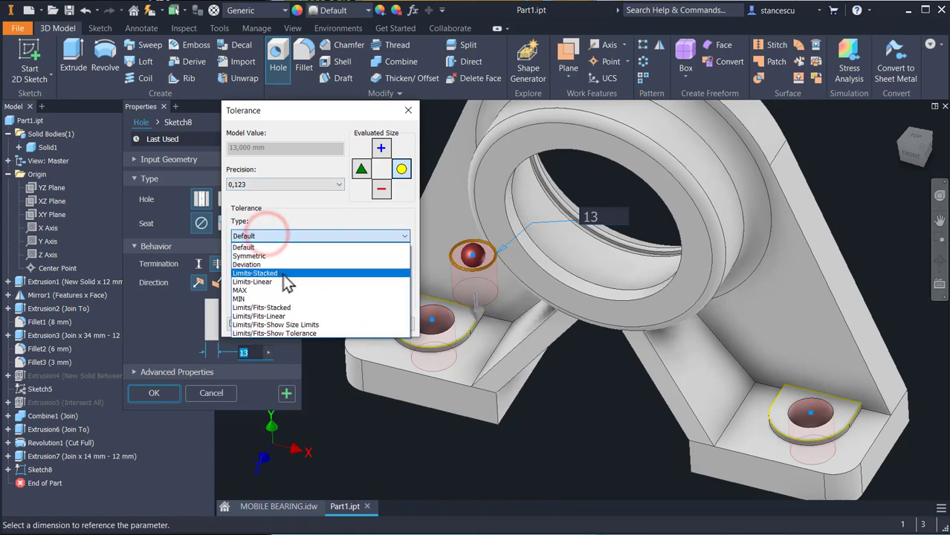
left_click(289, 333)
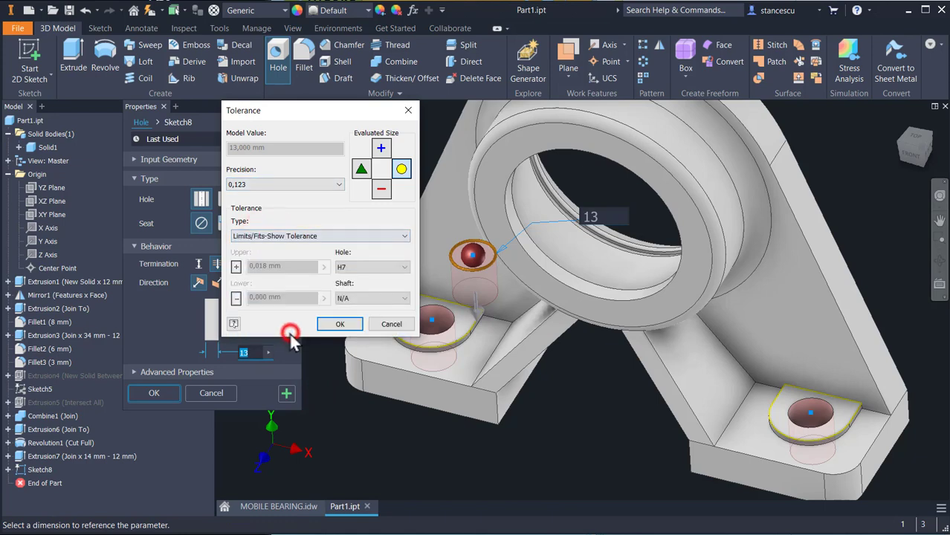
left_click(370, 268)
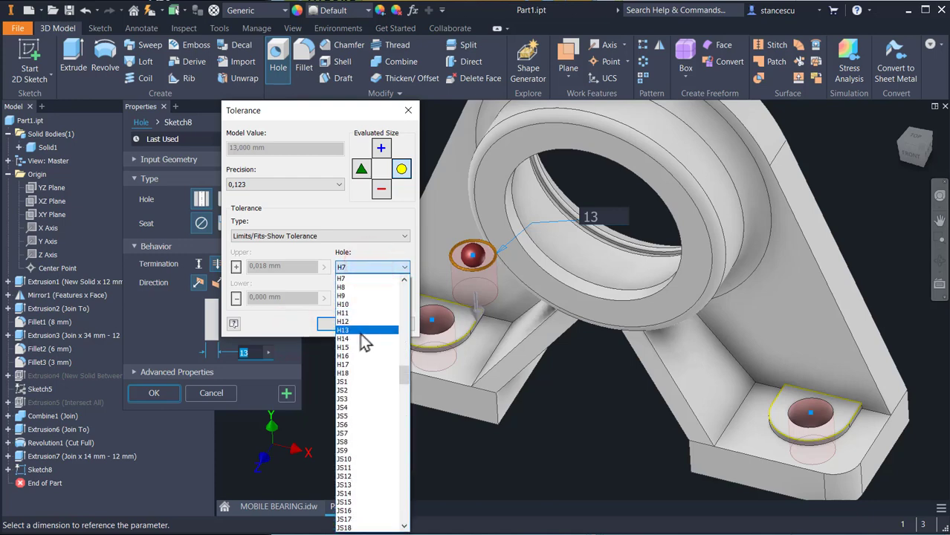
left_click(360, 331)
left_click(334, 327)
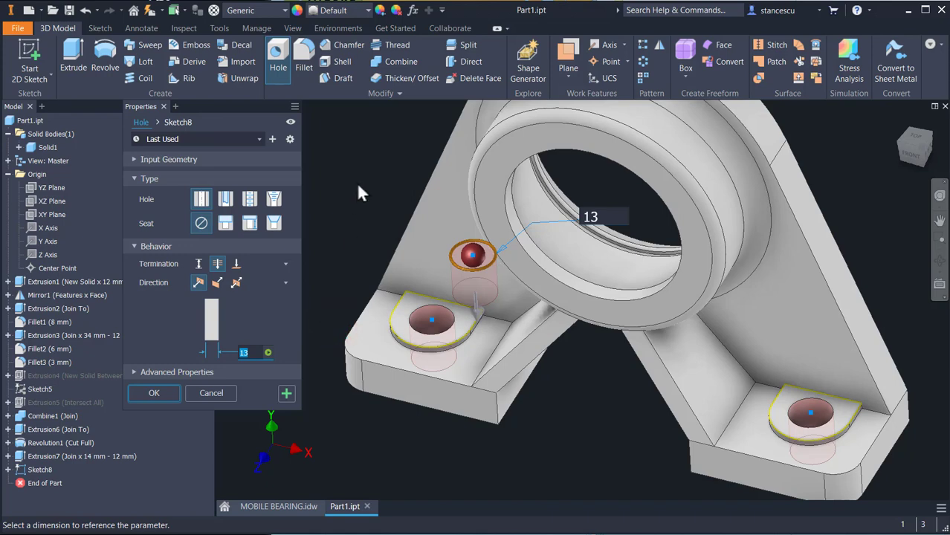
left_click(151, 394)
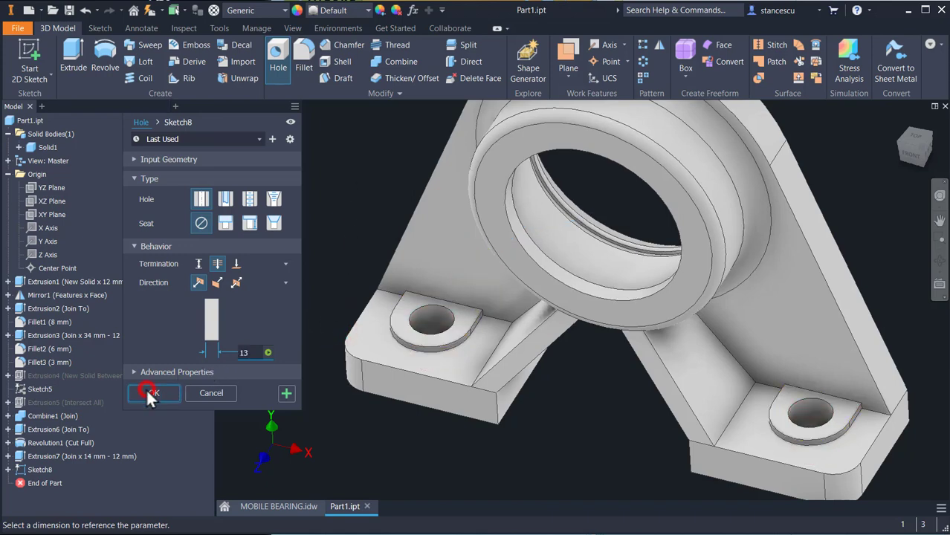
- Inspect the drilled pads, check the size and location of the Ø22 plate hole in the MOBILE BEARING drawing, and return to Part1.ipt
mouse_move(300, 258)
middle_mouse_down("shift")
mouse_move(292, 301)
mouse_move(310, 282)
mouse_move(306, 239)
mouse_move(292, 259)
mouse_move(302, 244)
mouse_move(306, 278)
mouse_move(303, 262)
middle_mouse_up("shift")
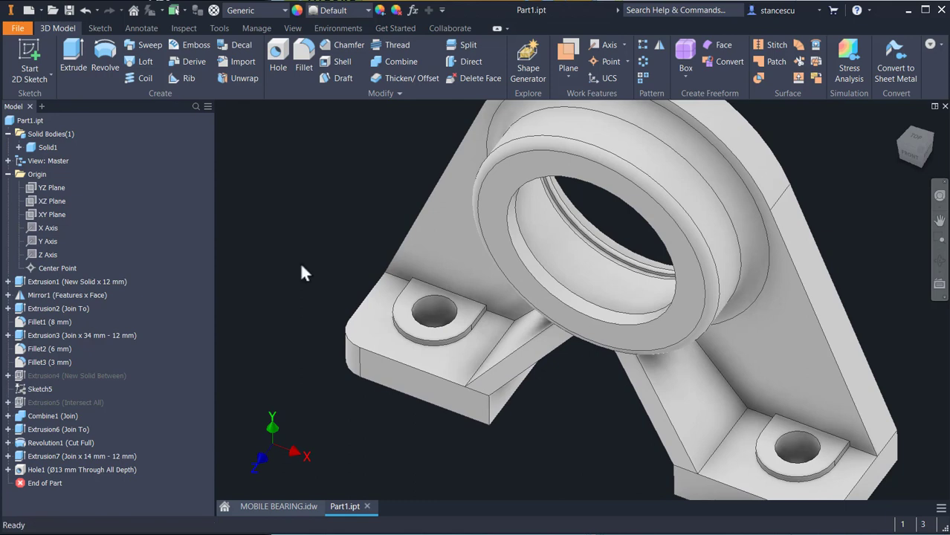
key("F6")
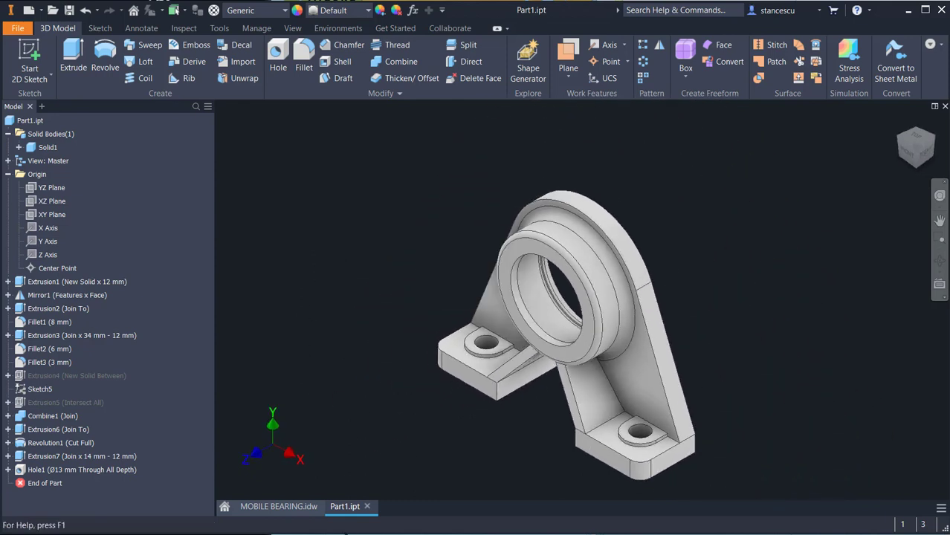
left_click(289, 511)
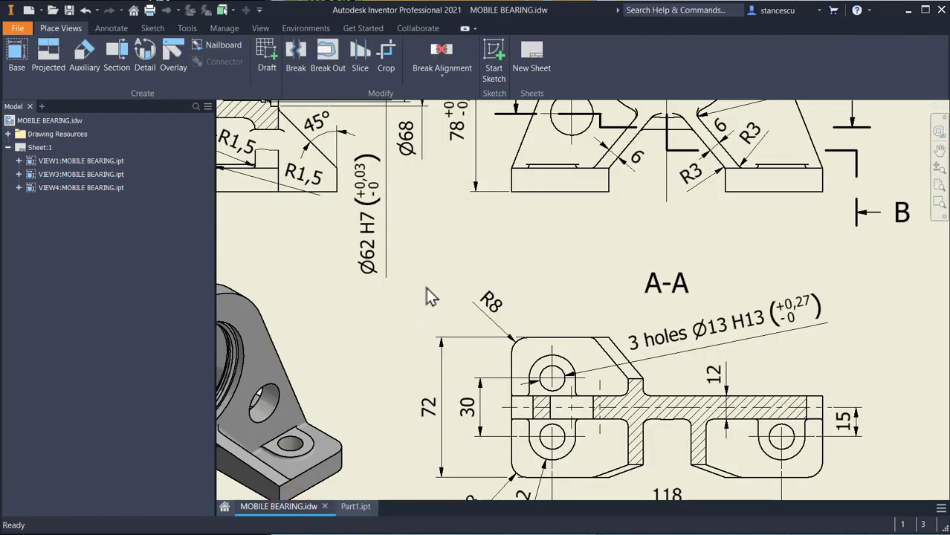
mouse_move(431, 298)
middle_mouse_down()
mouse_move(499, 427)
mouse_move(502, 454)
middle_mouse_up()
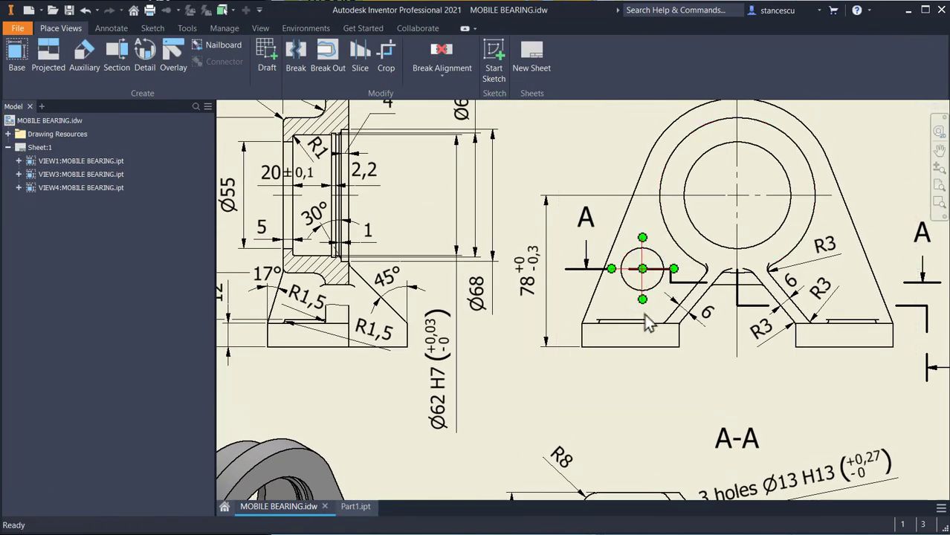
scroll(643, 382, "down", 3)
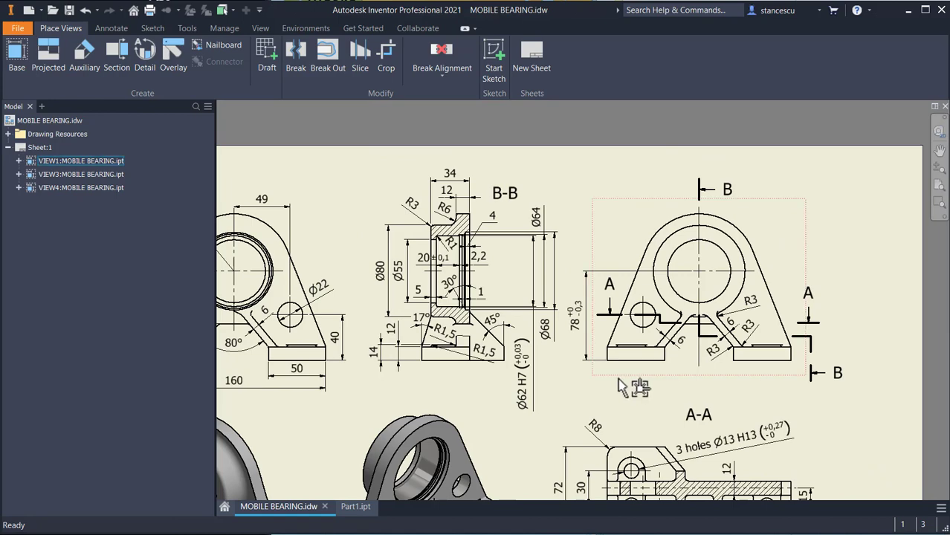
mouse_move(588, 385)
middle_mouse_down()
mouse_move(661, 386)
mouse_move(737, 368)
middle_mouse_up()
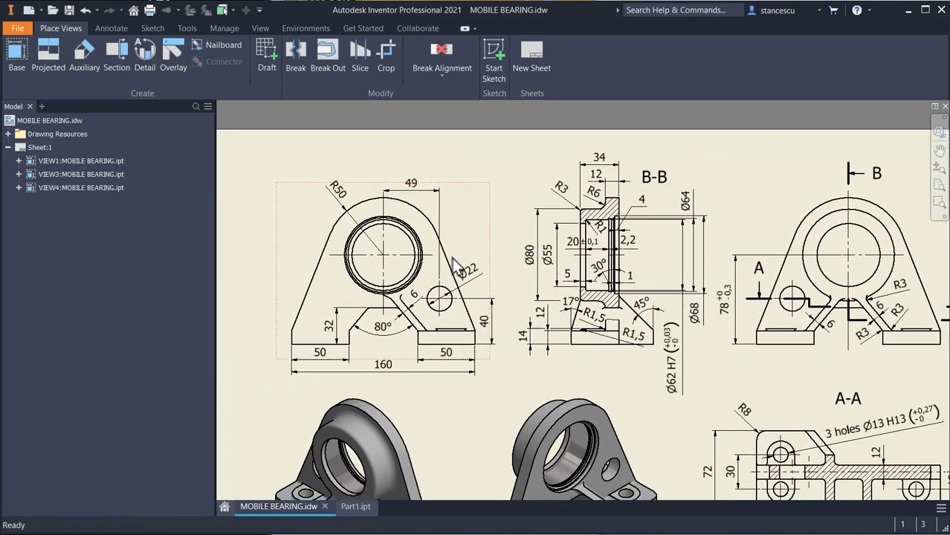
middle_click_drag(594, 395, 571, 278)
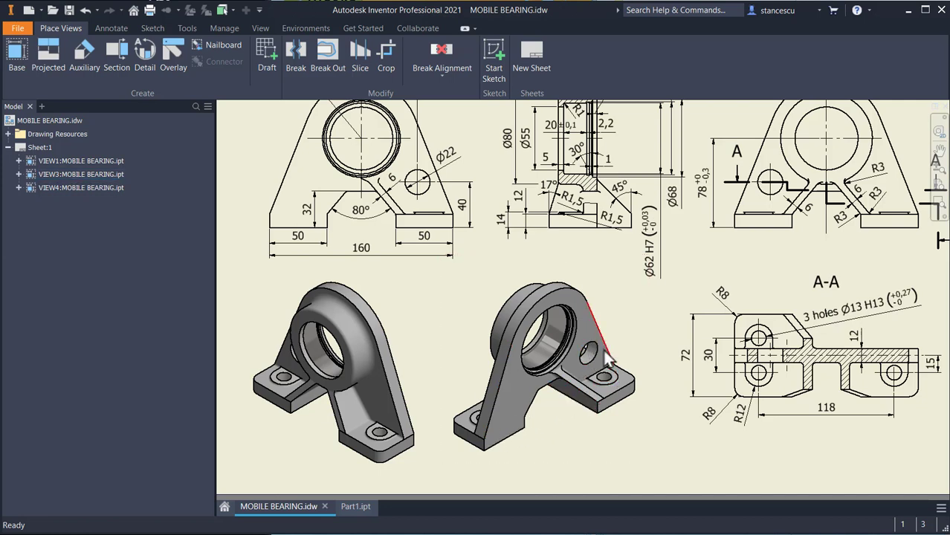
middle_click_drag(465, 186, 513, 260)
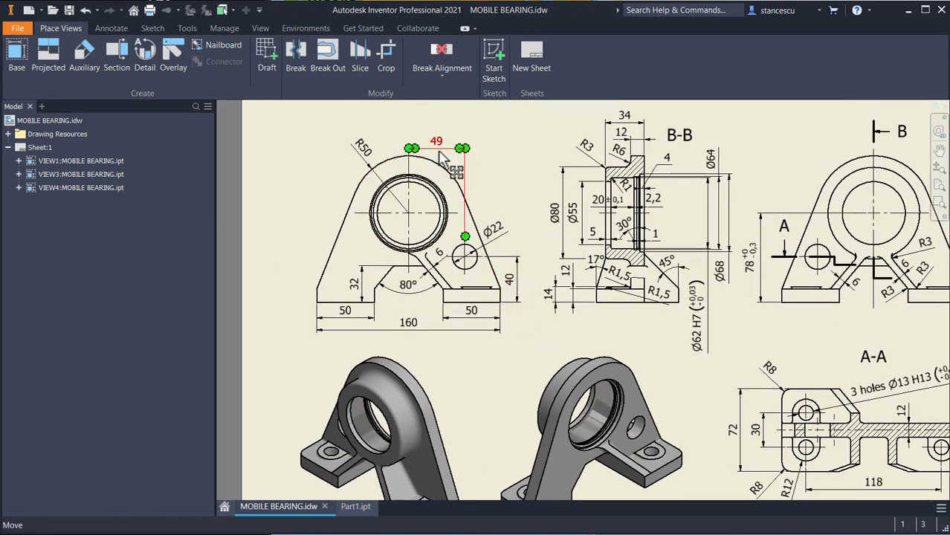
left_click(355, 508)
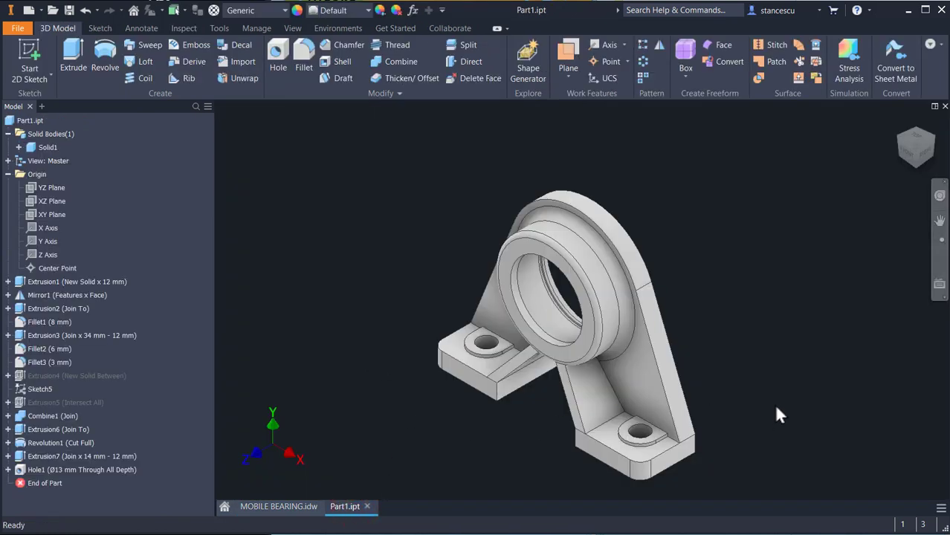
- Create a sketch on the plate's back face and place a point above the rear foot, about 47 mm horizontally from the bore centre
middle_click_drag(776, 409, 595, 379, "shift")
left_click(524, 312)
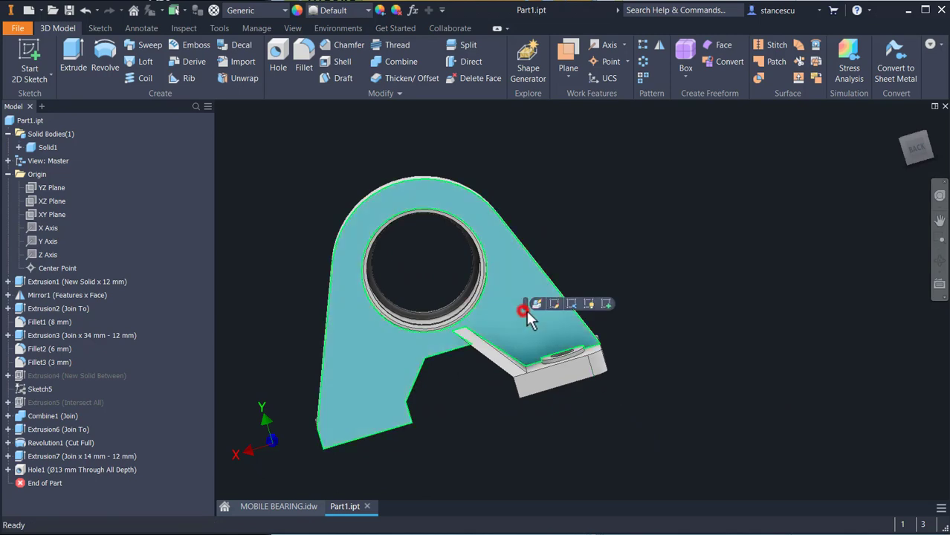
left_click(604, 305)
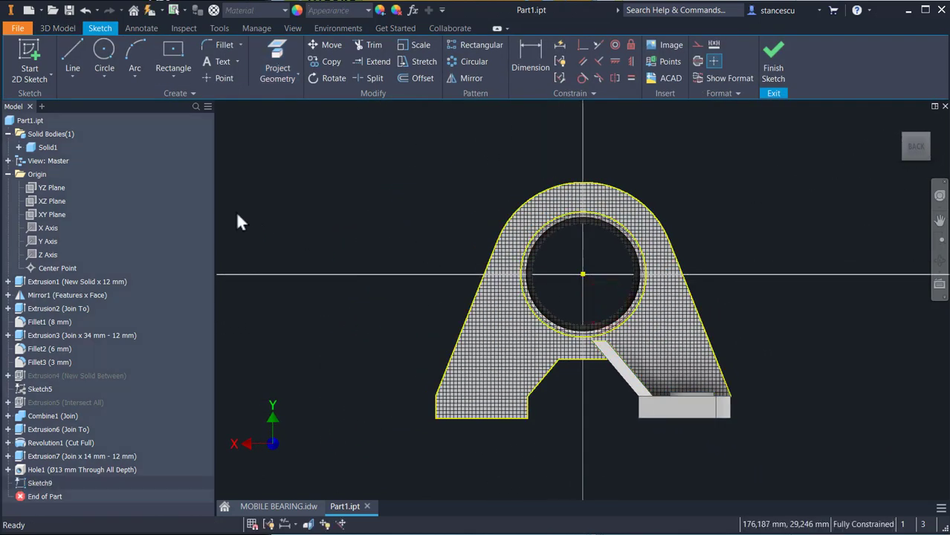
left_click(215, 77)
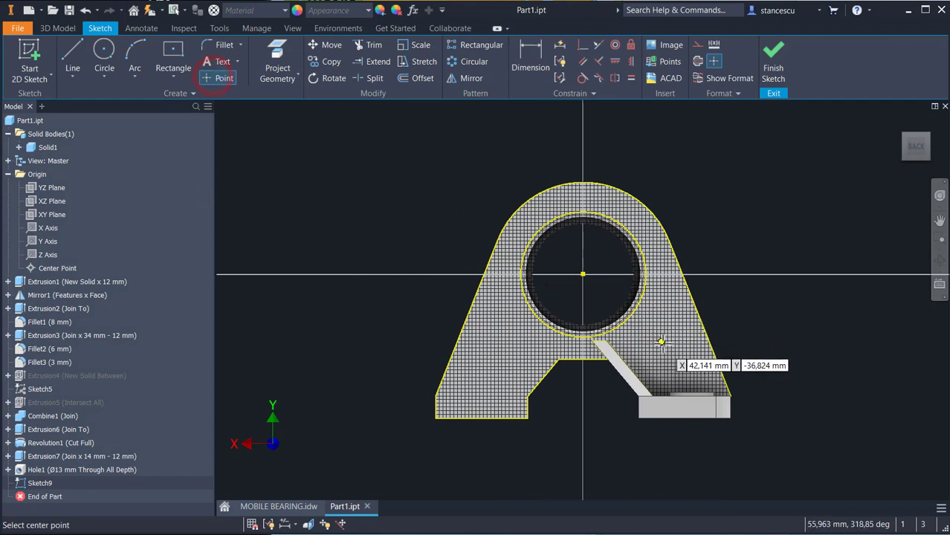
- Dimension the point's horizontal distance from the bore centre as 49 mm
left_click(536, 53)
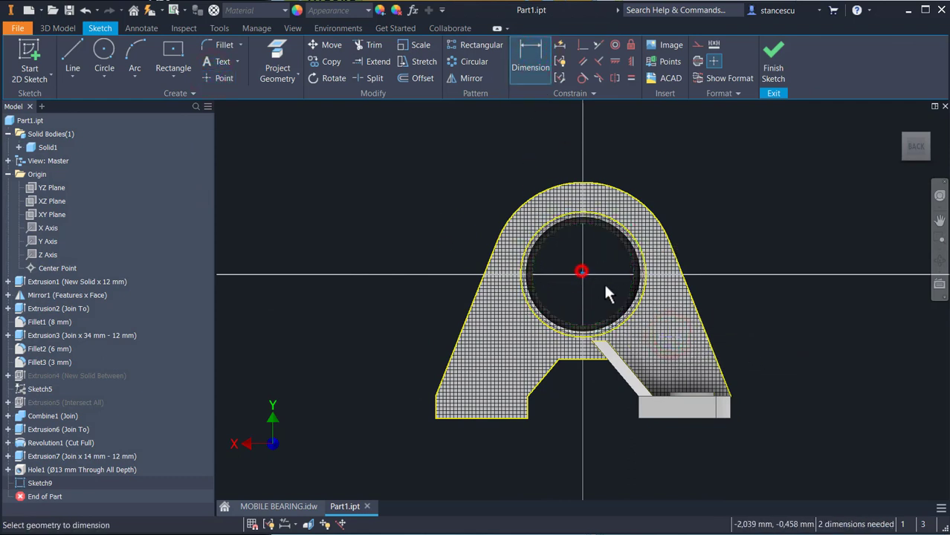
left_click(666, 342)
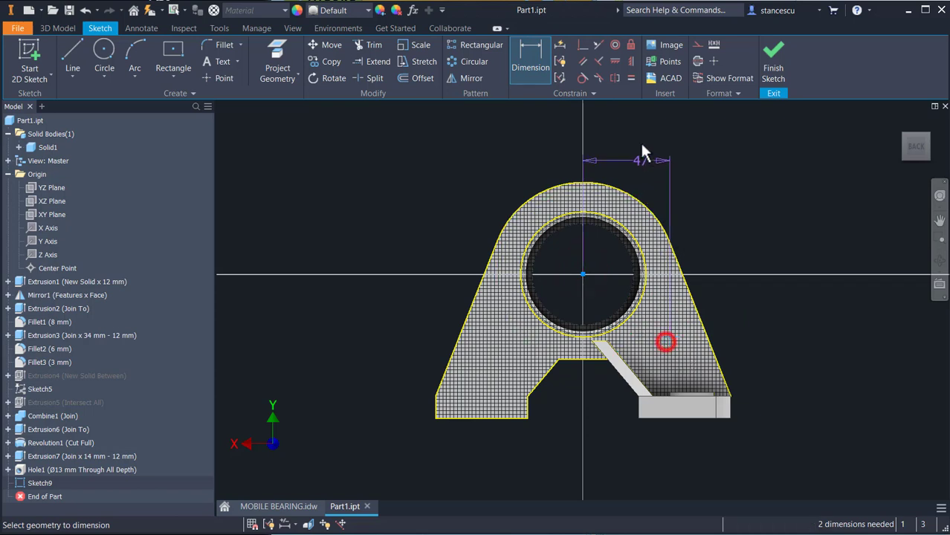
left_click(631, 138)
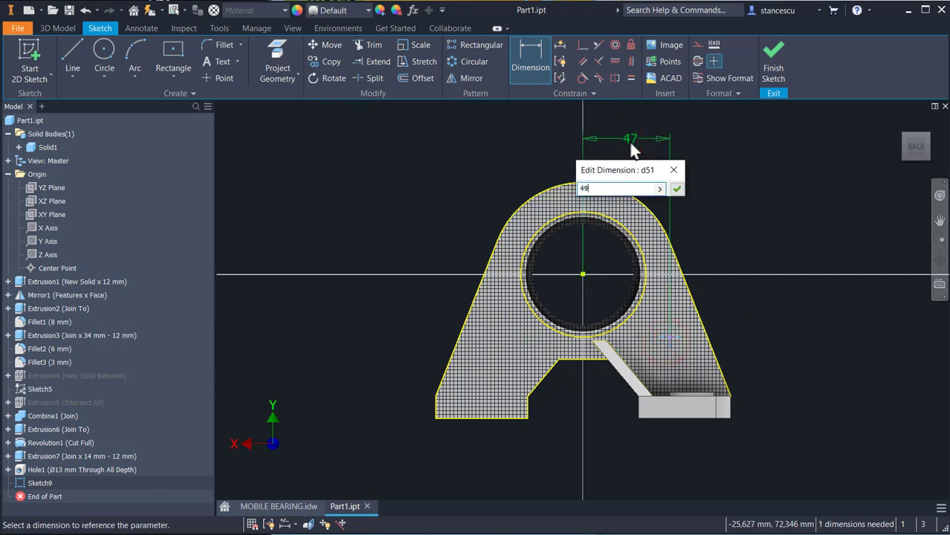
key("Return")
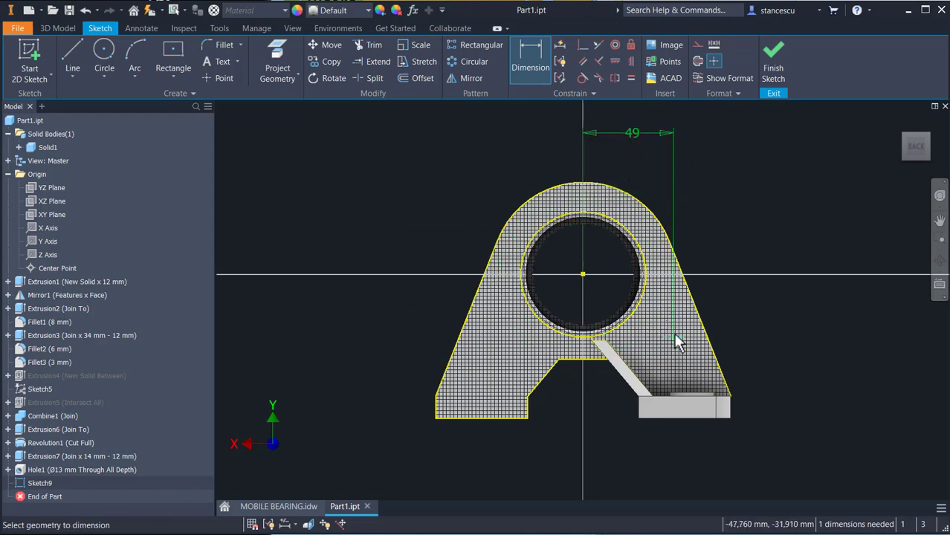
- Dimension the point's height above the foot's bottom edge as 40 mm and finish the sketch
left_click(675, 340)
left_click(675, 418)
left_click(764, 376)
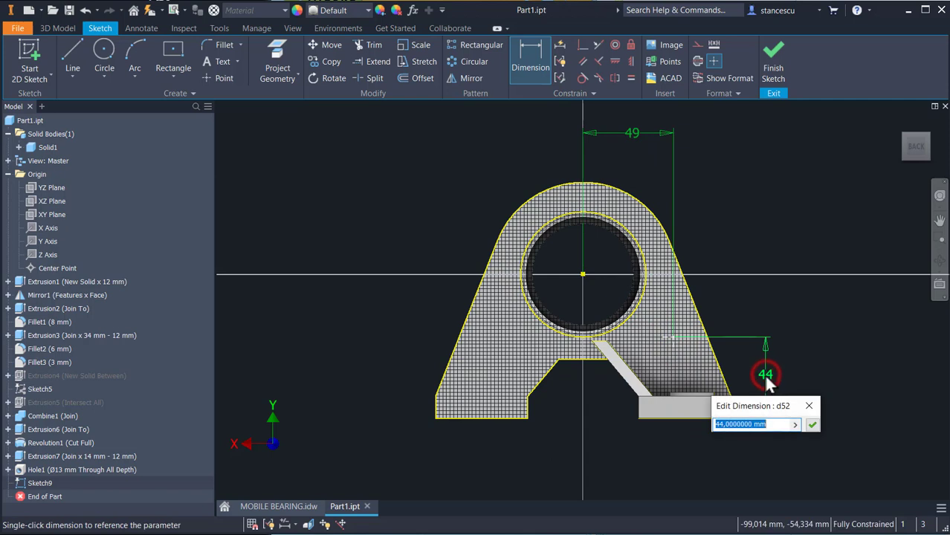
type("40")
key("Return")
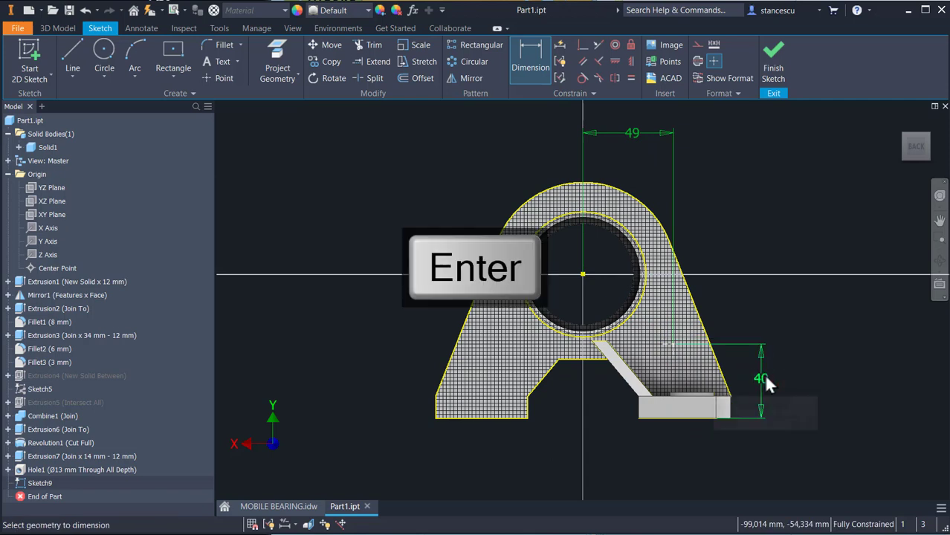
left_click(773, 55)
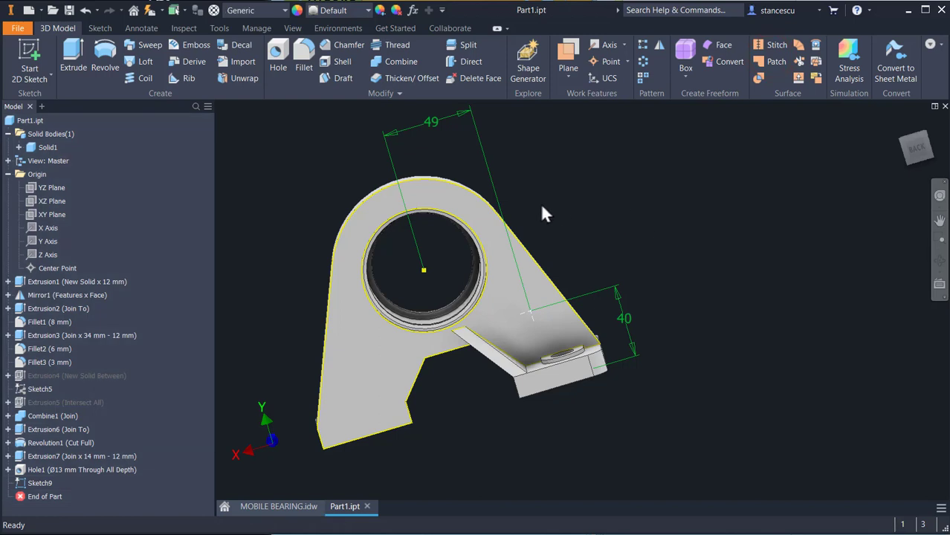
- Start a through-all hole at the sketched point on the plate's back face and set its diameter to 22 mm
left_click(278, 55)
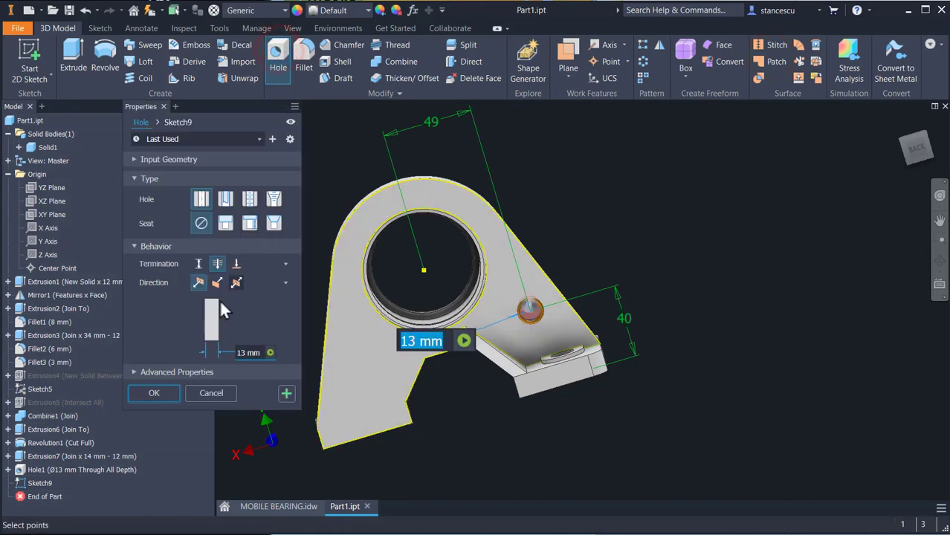
left_click(248, 352)
type("22")
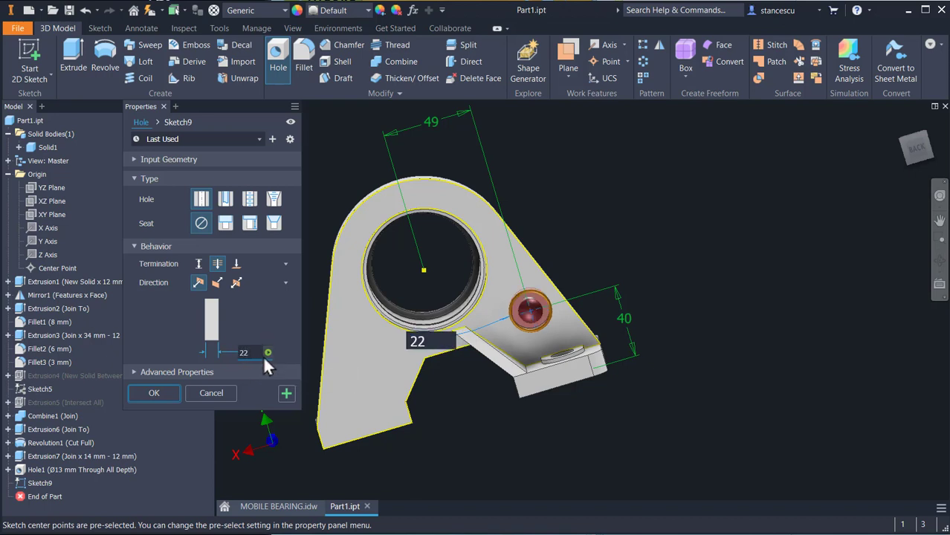
- Set the 22 mm hole's diameter tolerance type to Default, create the hole and return to the home view
left_click(268, 352)
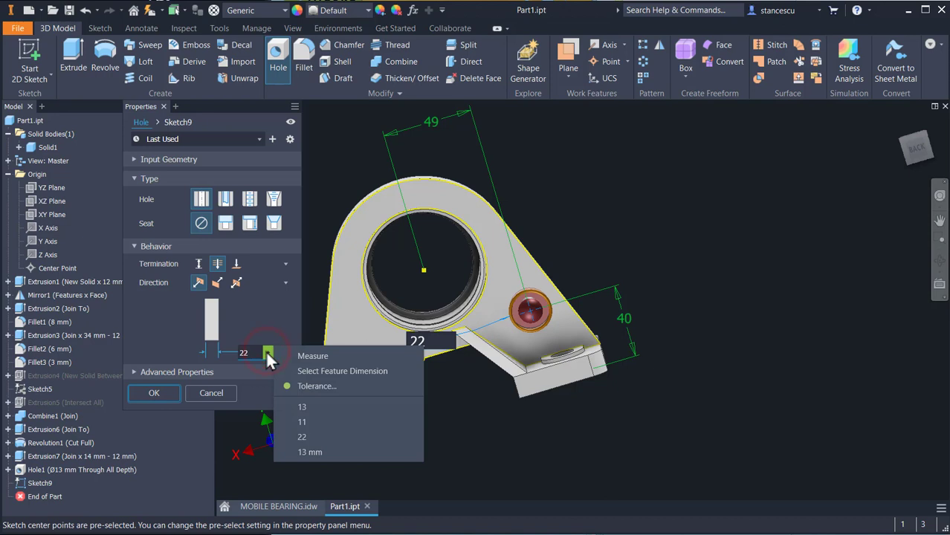
left_click(309, 388)
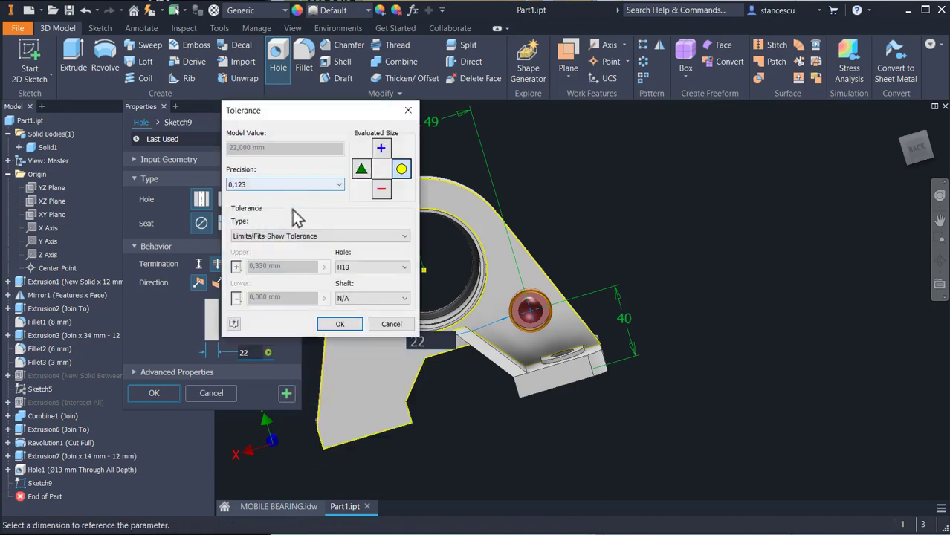
left_click(283, 238)
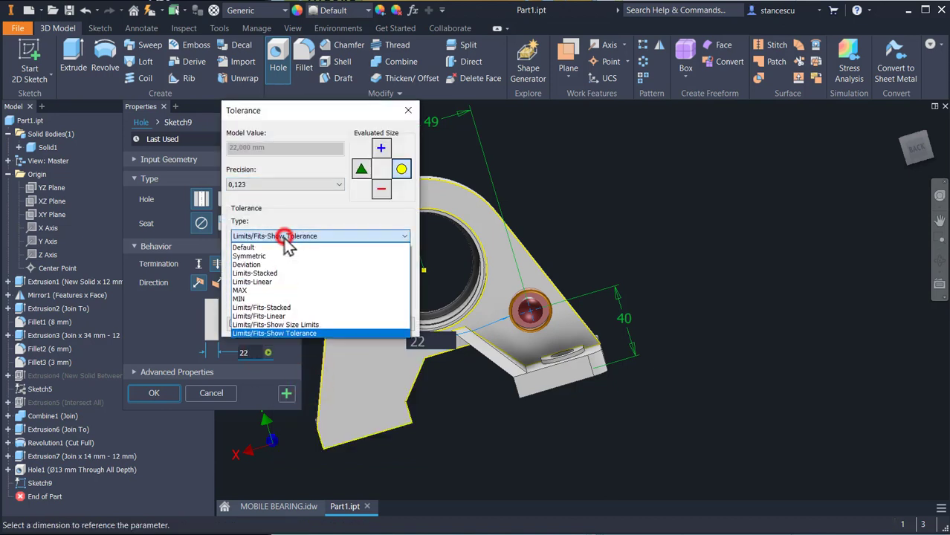
left_click(267, 249)
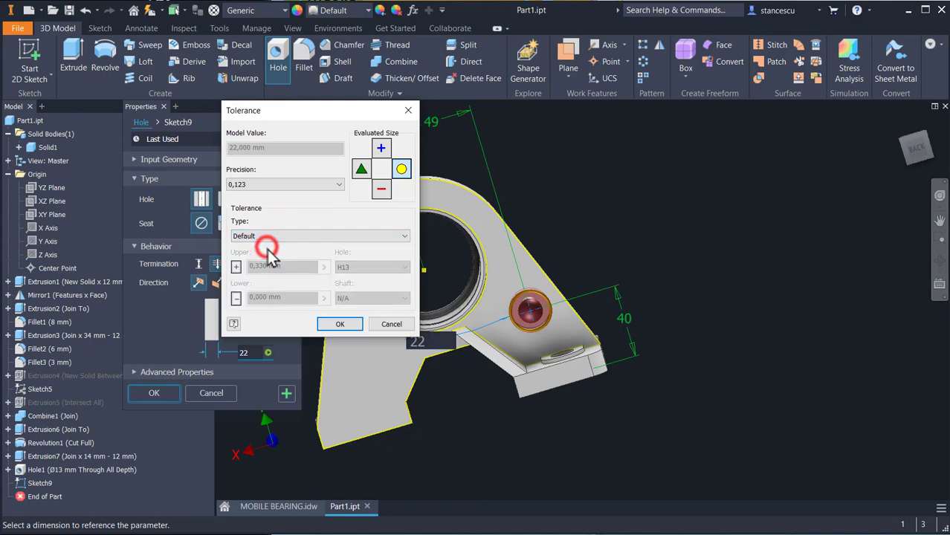
left_click(335, 327)
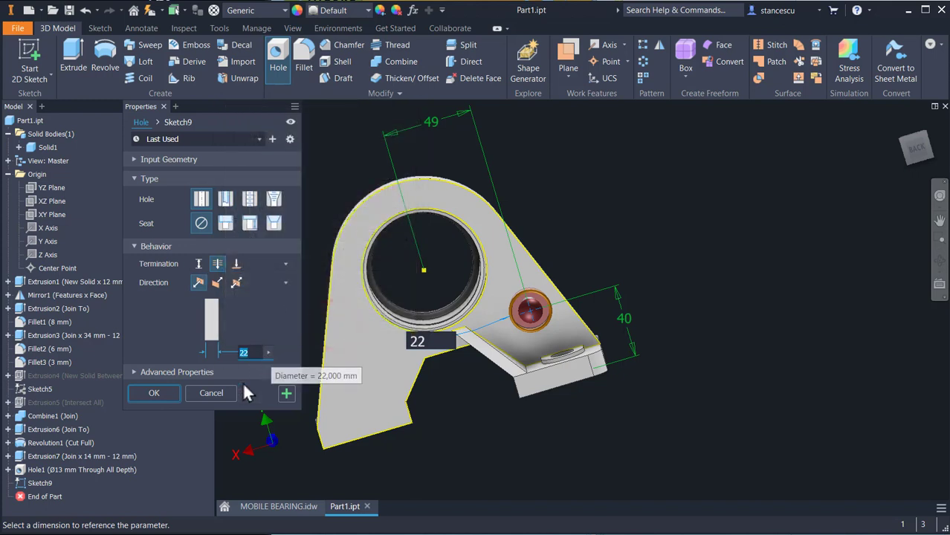
left_click(162, 389)
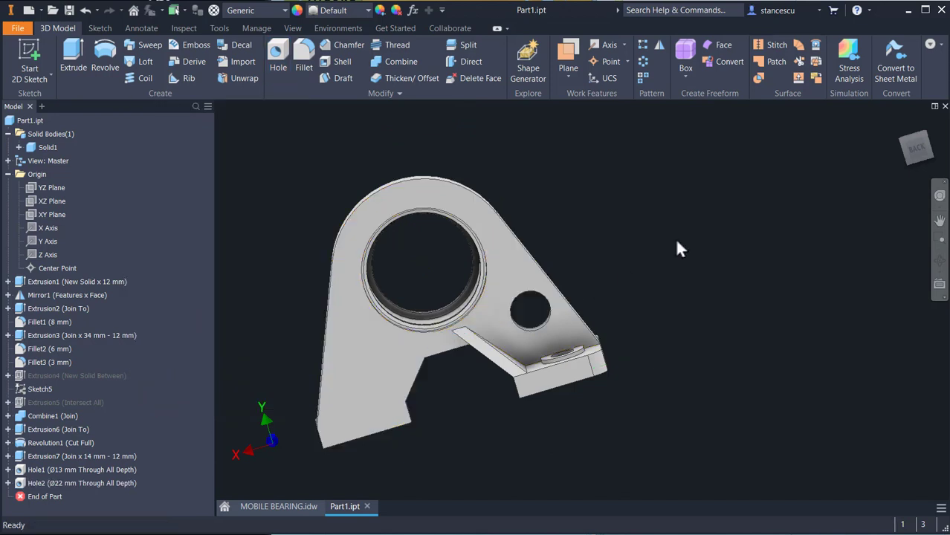
key("F6")
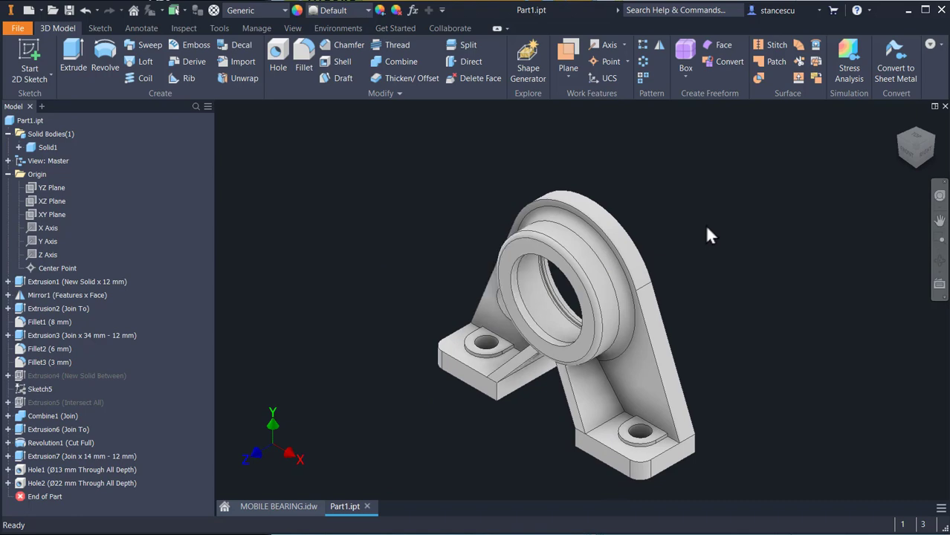
- Examine the rib and foot fillet radii in the MOBILE BEARING drawing's section B-B and front view, and return to Part1.ipt
left_click(283, 507)
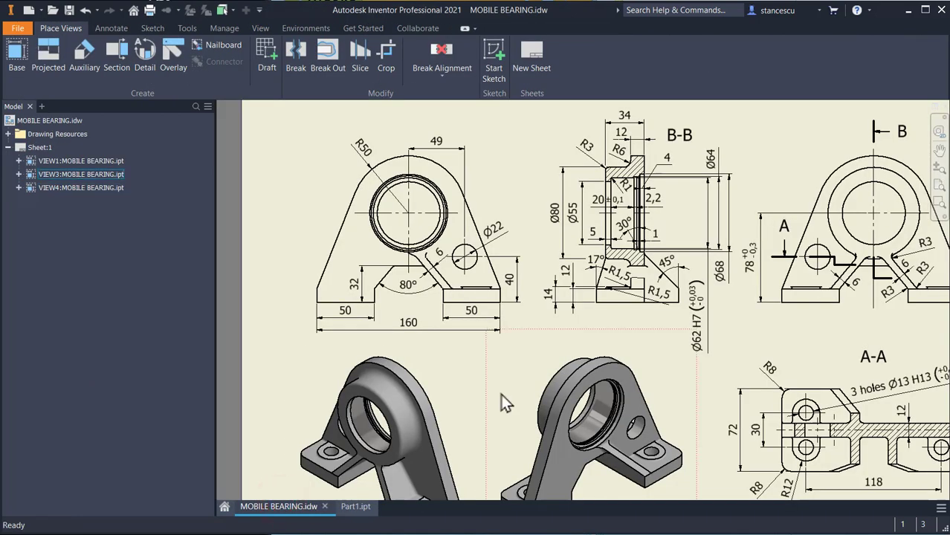
middle_click_drag(505, 404, 452, 367)
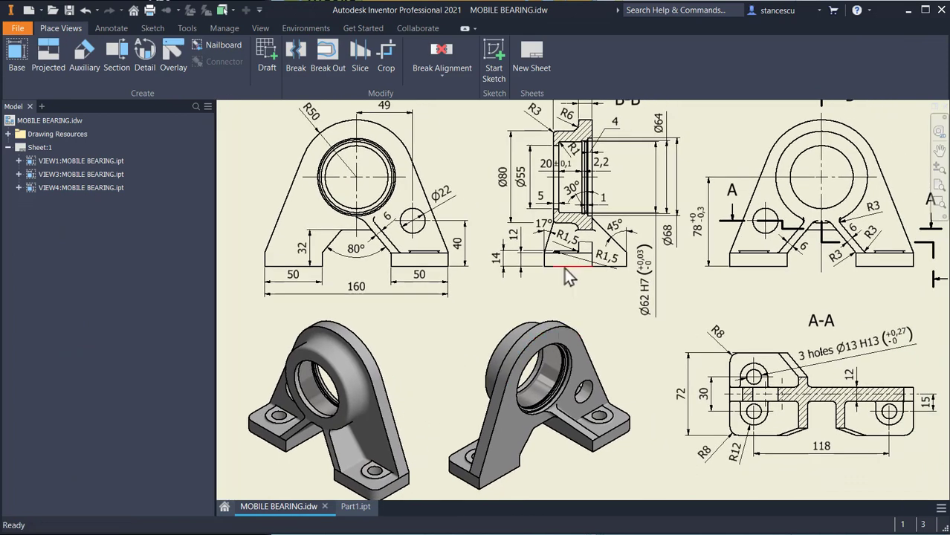
scroll(564, 267, "up", 3)
scroll(570, 279, "up", 3)
mouse_move(570, 277)
middle_mouse_down()
mouse_move(569, 310)
mouse_move(515, 371)
mouse_move(127, 388)
middle_mouse_up()
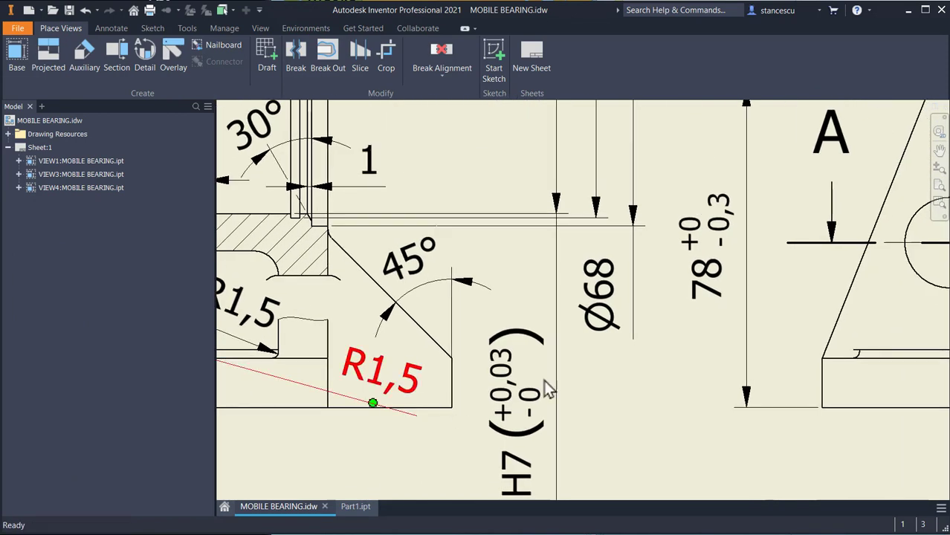
middle_click_drag(548, 388, 156, 400)
scroll(547, 382, "down", 3)
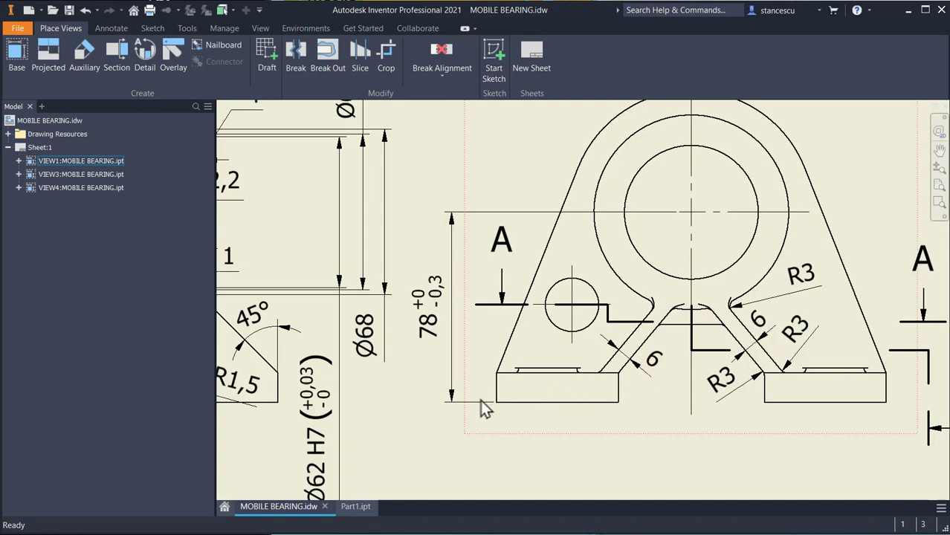
middle_click_drag(486, 403, 731, 360)
left_click(380, 345)
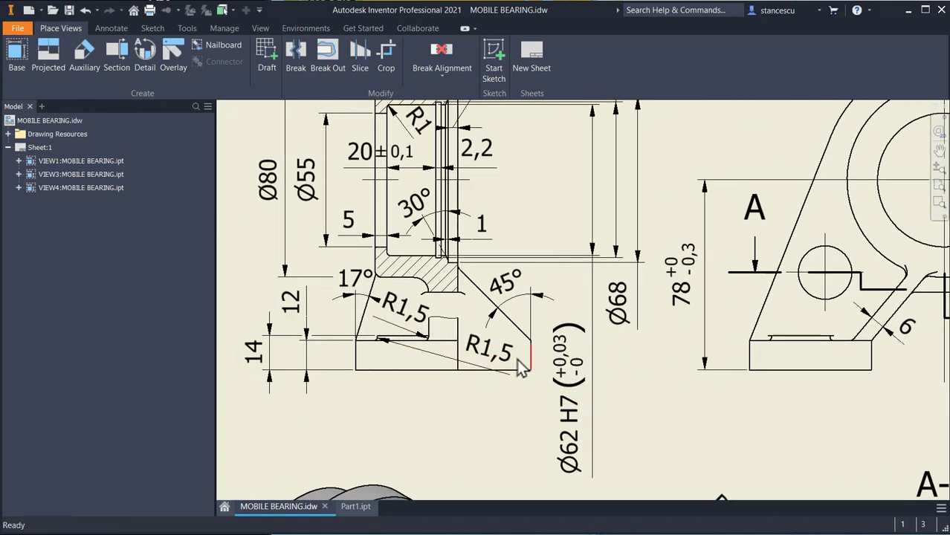
left_click_drag(520, 366, 484, 363)
scroll(499, 424, "down", 3)
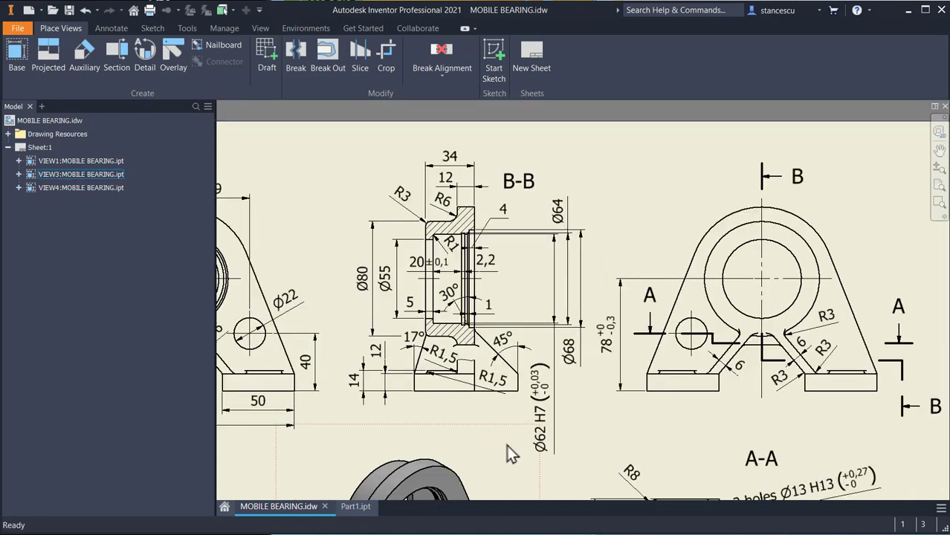
scroll(530, 449, "down", 3)
mouse_move(562, 427)
middle_mouse_down()
mouse_move(585, 335)
mouse_move(625, 303)
middle_mouse_up()
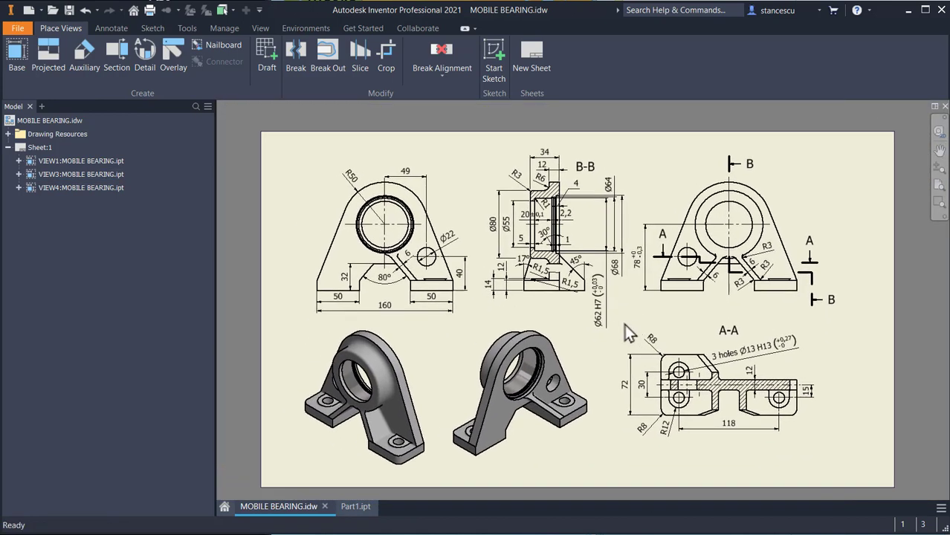
left_click(351, 507)
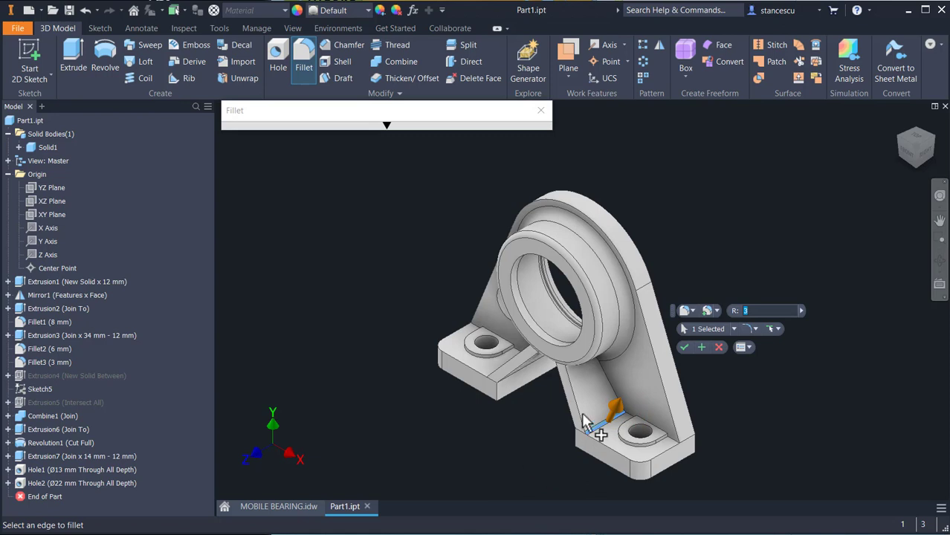
- Start a 3 mm fillet and select the outer and inner edges of the front rib on the side away from the 22 mm hole
left_click(745, 311)
middle_click_drag(522, 438, 519, 411, "shift")
scroll(519, 413, "down", 3)
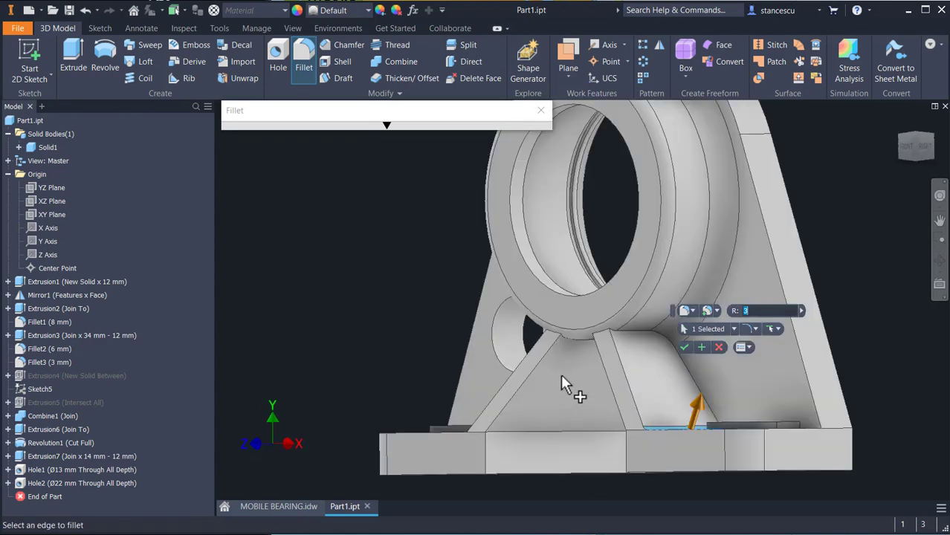
left_click(641, 336)
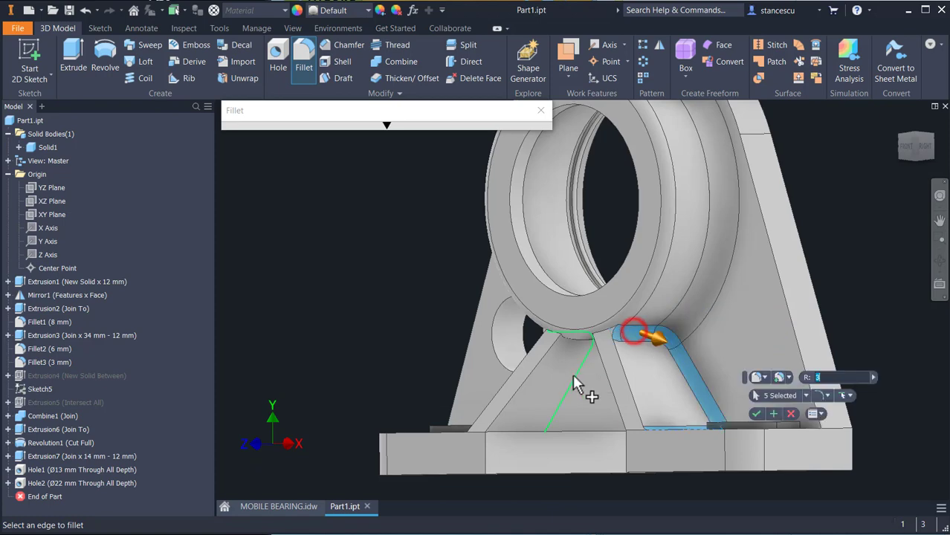
middle_click_drag(572, 410, 609, 366, "shift")
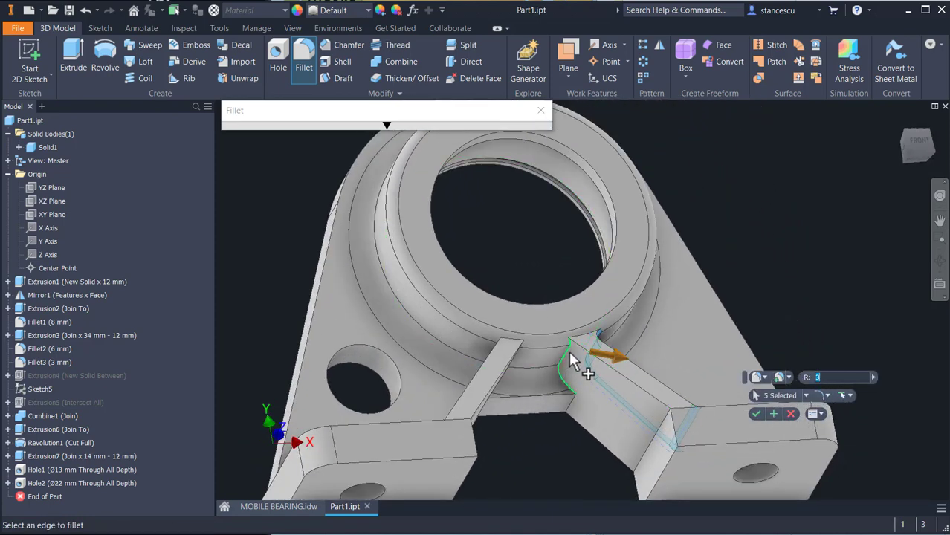
left_click(573, 362)
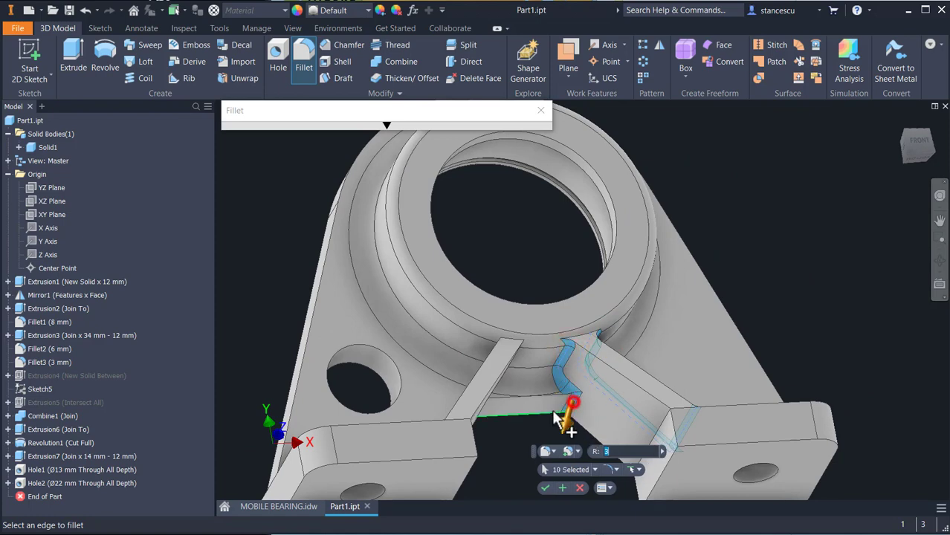
middle_click_drag(554, 424, 467, 446, "shift")
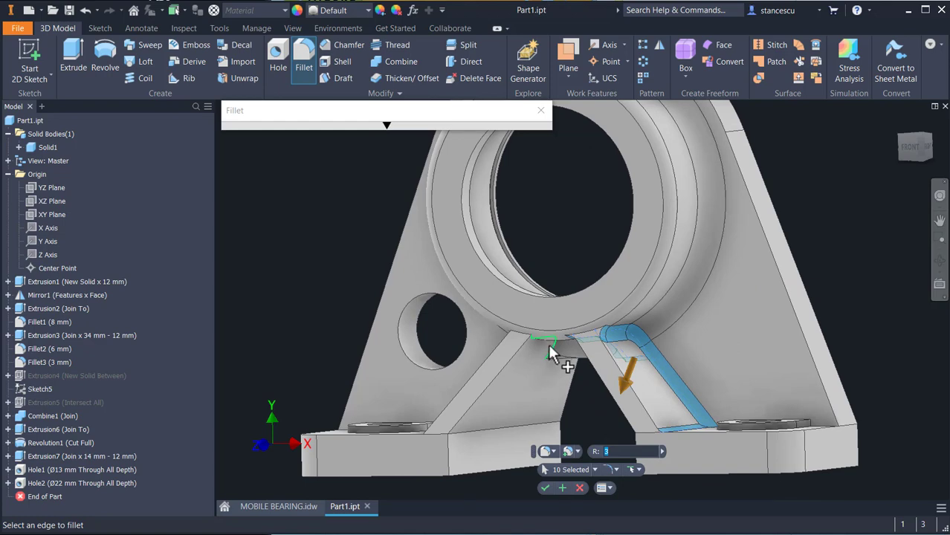
- Add the inner and outer edges of the front rib near the 22 mm hole and both ribs' end edges at the boss to the 3 mm fillet
middle_click_drag(567, 382, 541, 380, "shift")
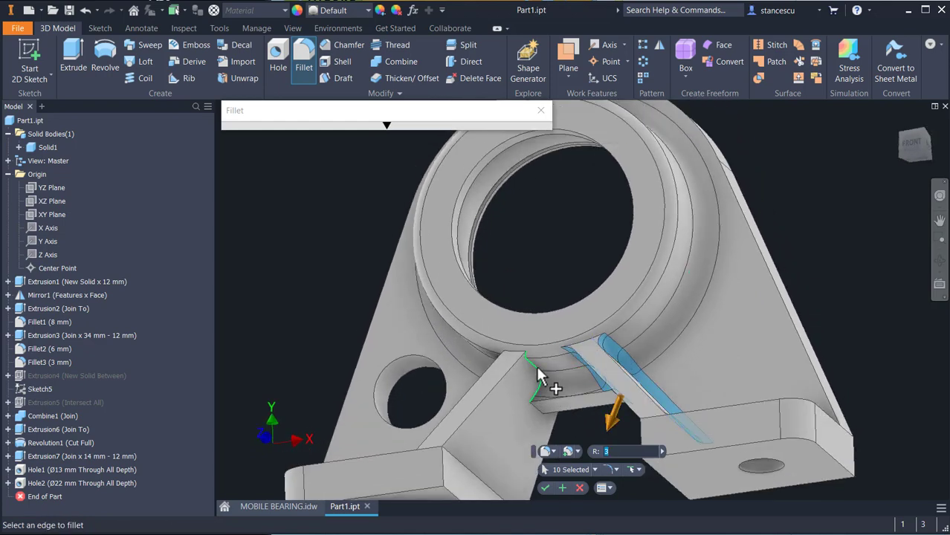
left_click(539, 375)
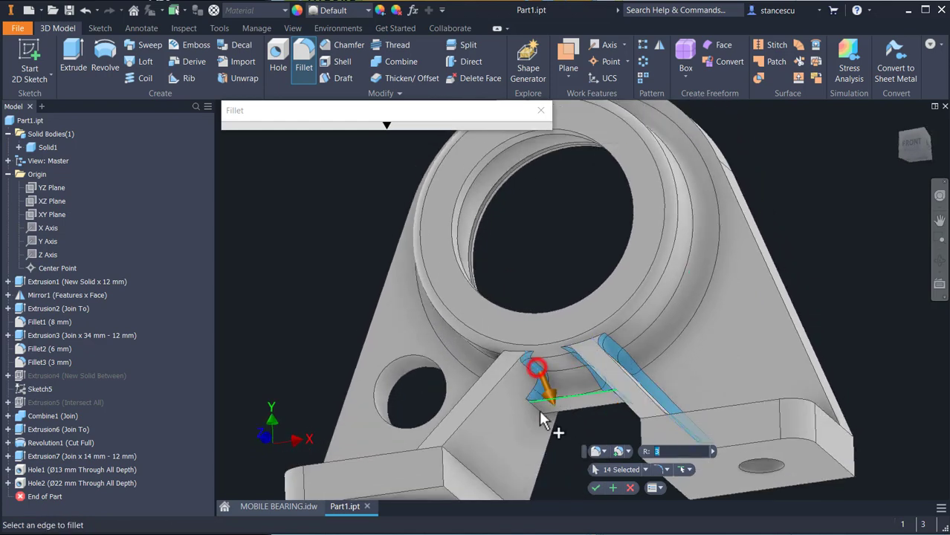
left_click(586, 351)
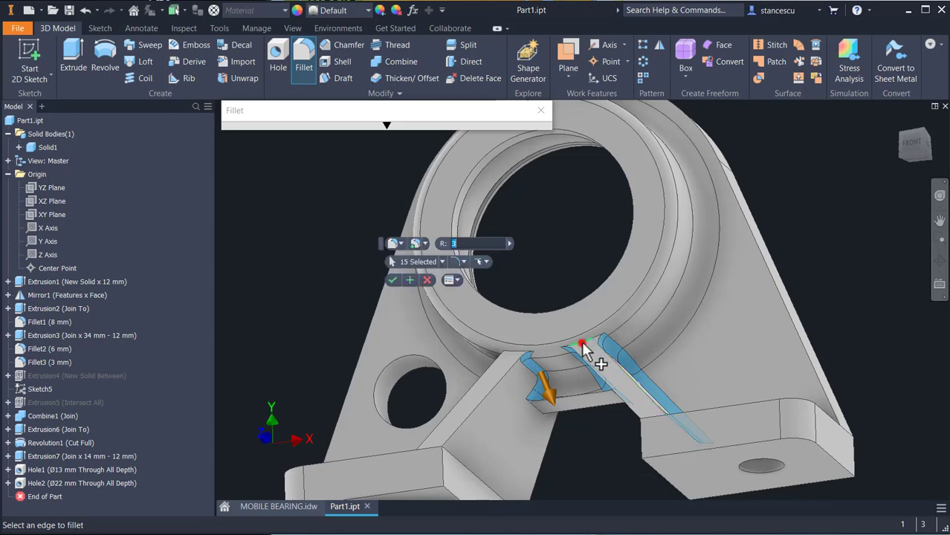
left_click(510, 361)
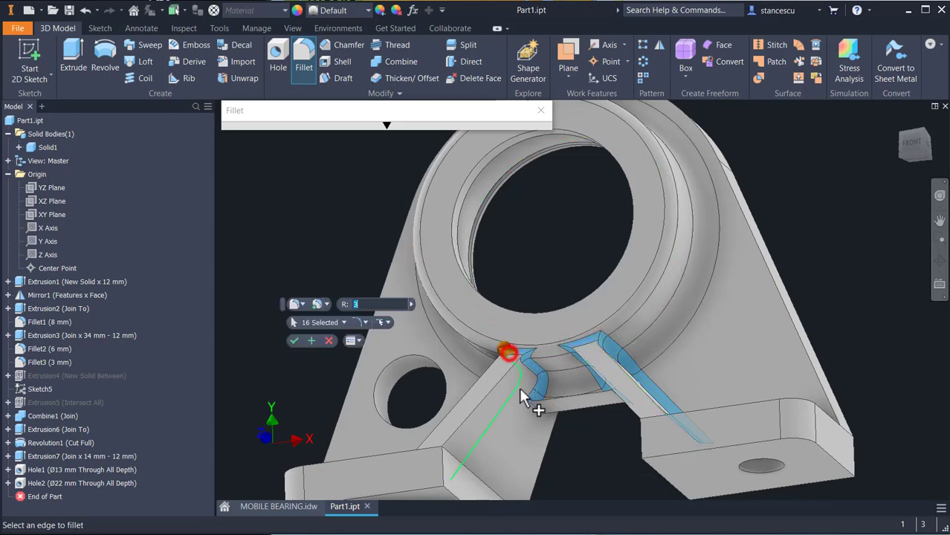
mouse_move(546, 446)
middle_mouse_down("shift")
mouse_move(539, 424)
mouse_move(569, 435)
mouse_move(535, 454)
mouse_move(569, 435)
mouse_move(528, 424)
mouse_move(518, 435)
mouse_move(540, 447)
mouse_move(535, 458)
middle_mouse_up("shift")
left_click(490, 372)
scroll(529, 425, "up", 2)
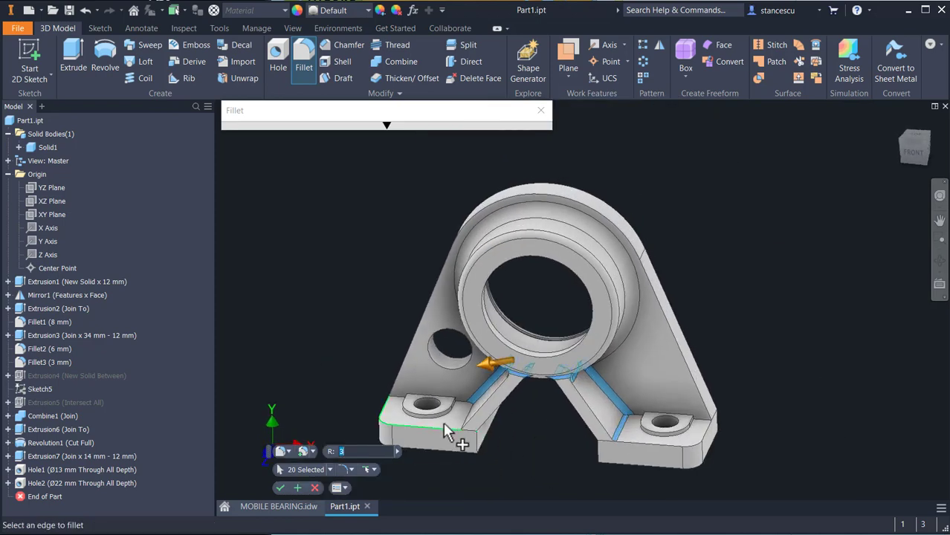
- Add the plate-to-foot edges of both front feet and the rib-to-foot edge near the 22 mm hole to the 3 mm fillet
left_click(636, 420)
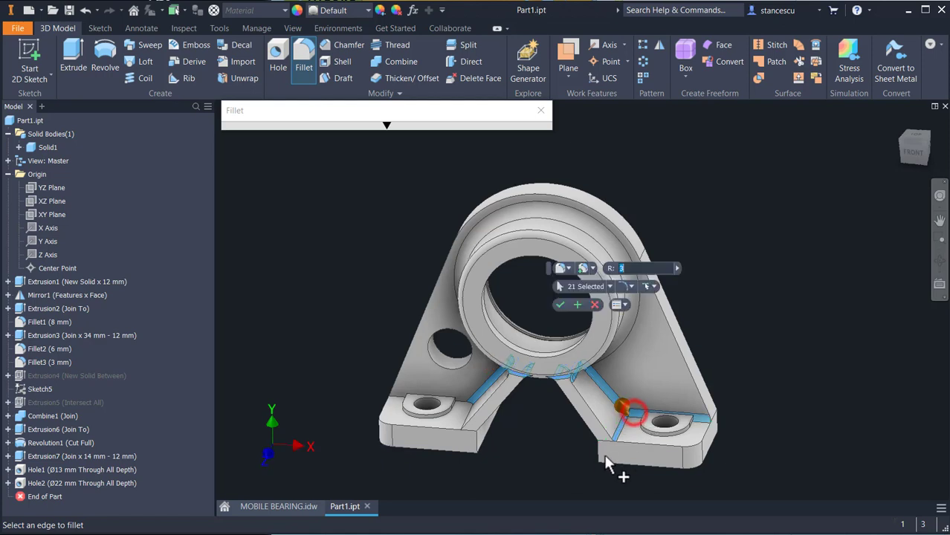
left_click(463, 403)
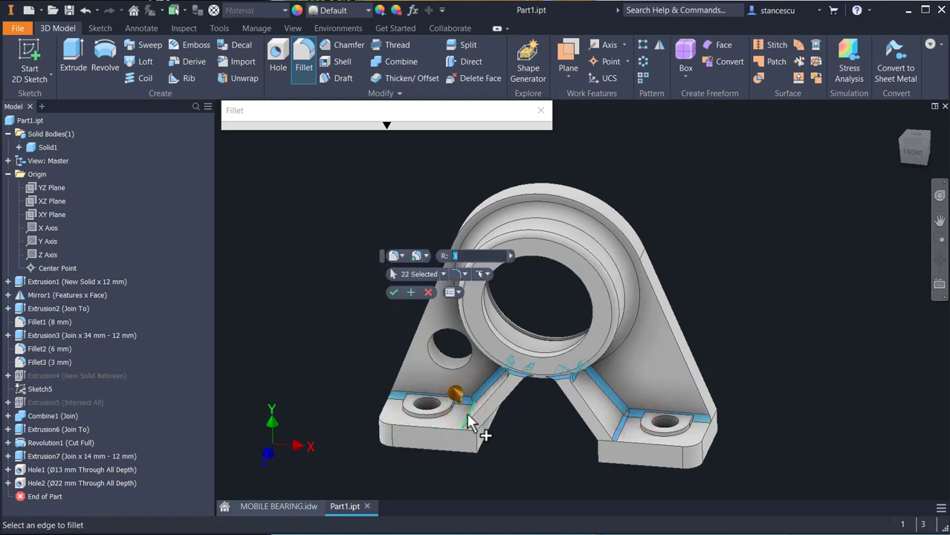
left_click(468, 421)
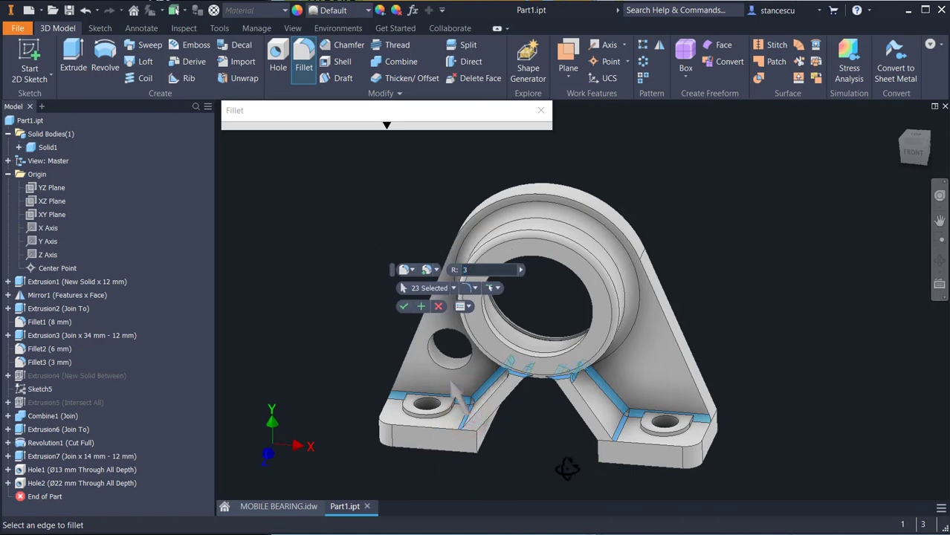
- Add the rear rib's edges along the plate and foot, plus the rear plate-to-foot edge near the 22 mm hole, to the fillet
middle_click_drag(567, 467, 476, 488, "shift")
middle_click_drag(609, 462, 629, 419, "shift")
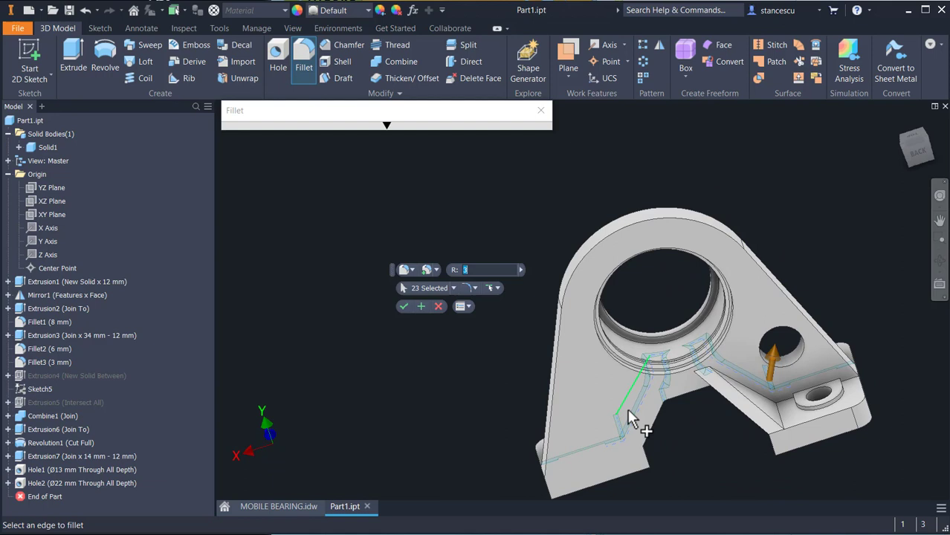
left_click(746, 392)
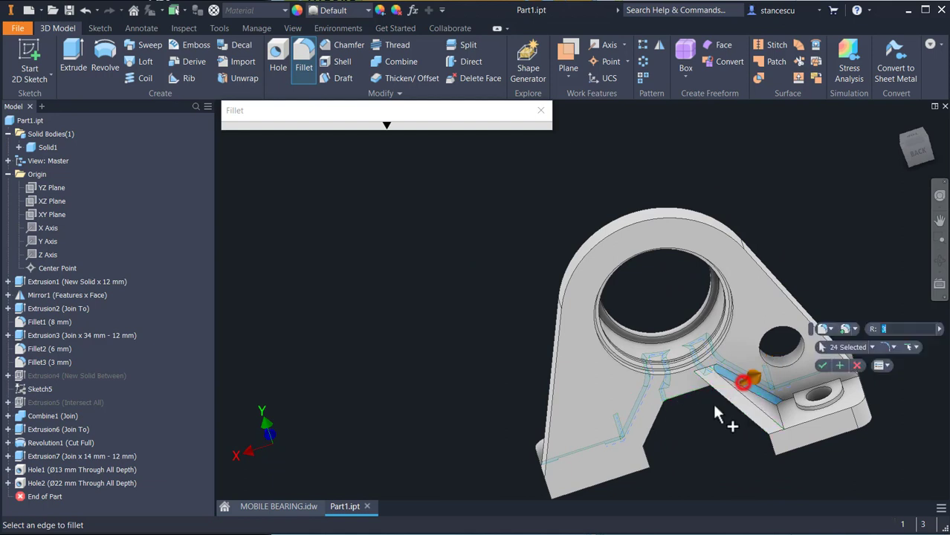
left_click(781, 420)
left_click(779, 429)
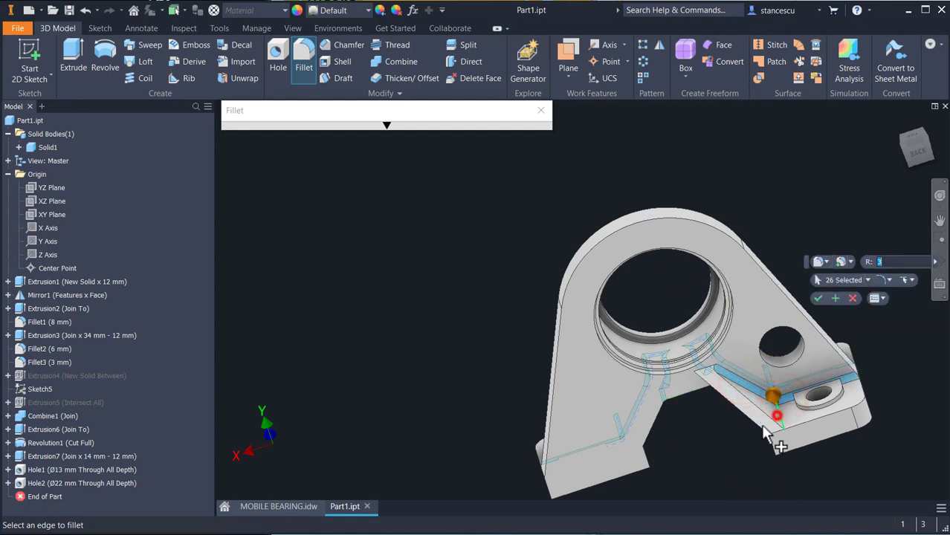
- Add the remaining edges at the rear rib's upper end below the bore and apply the 3 mm fillet
left_click(706, 377)
middle_click_drag(725, 442, 768, 418, "shift")
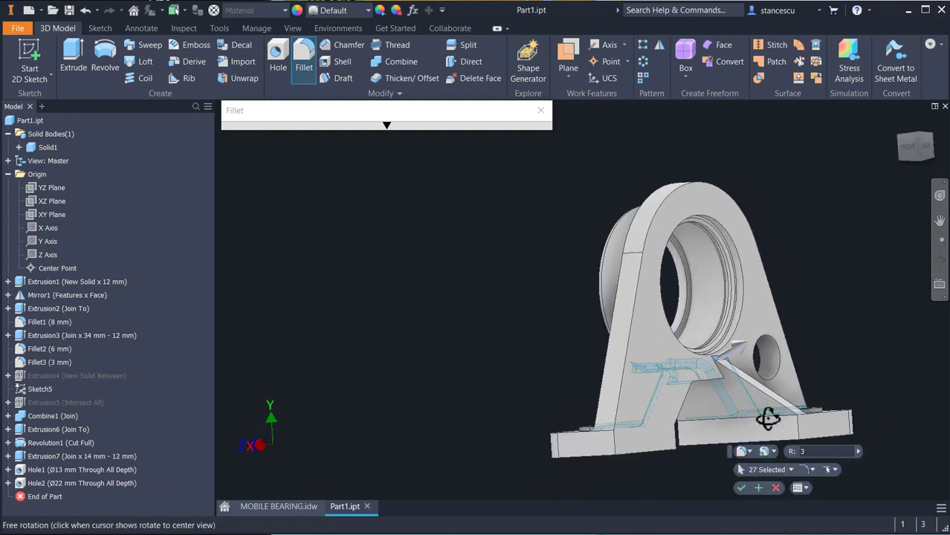
left_click(722, 375)
middle_click_drag(721, 456, 388, 469, "shift")
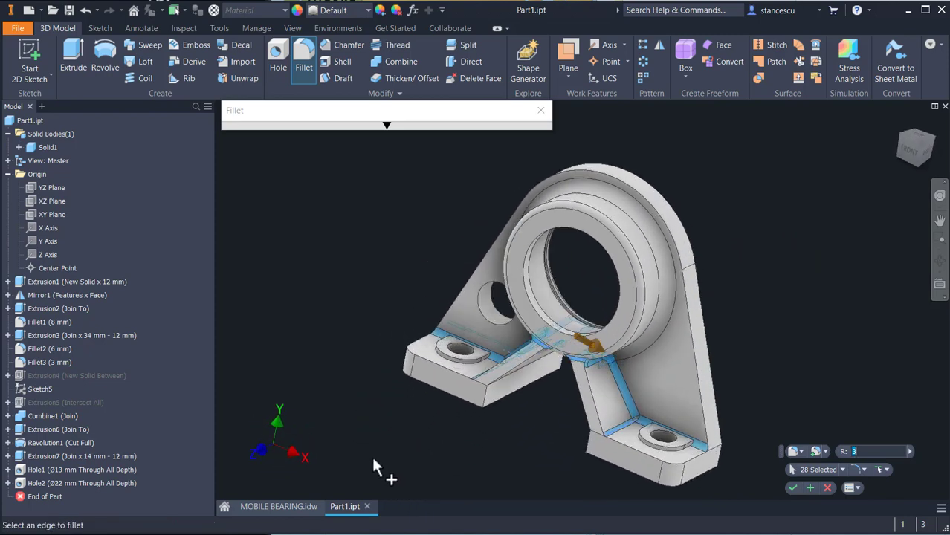
left_click(810, 489)
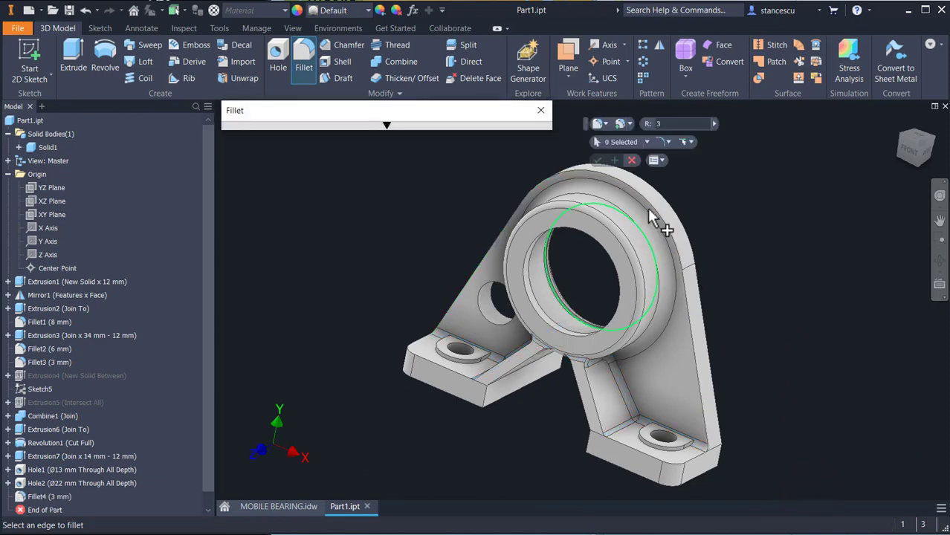
- Fillet the base edges of the raised pads around the foot holes, front and rear, with a 1.5 mm radius
left_click(658, 123)
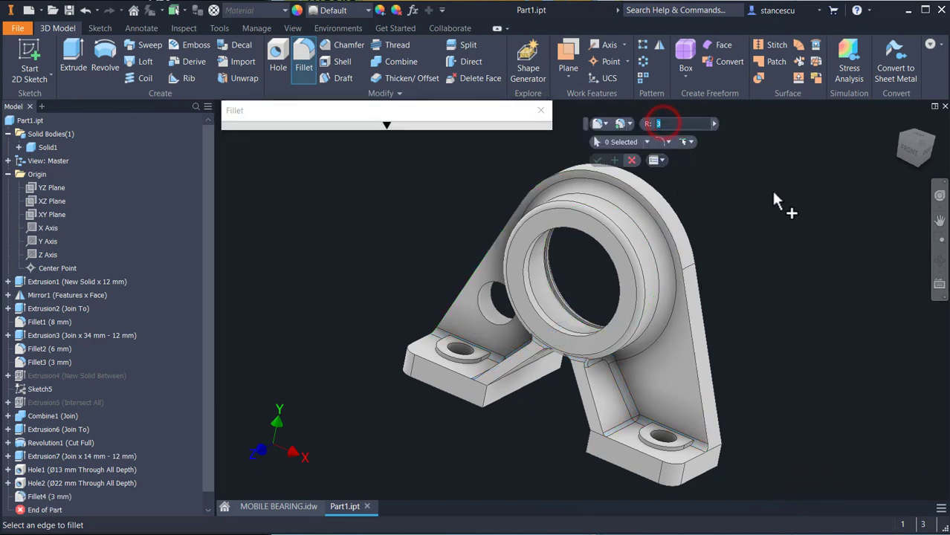
type("1")
key("BackSpace")
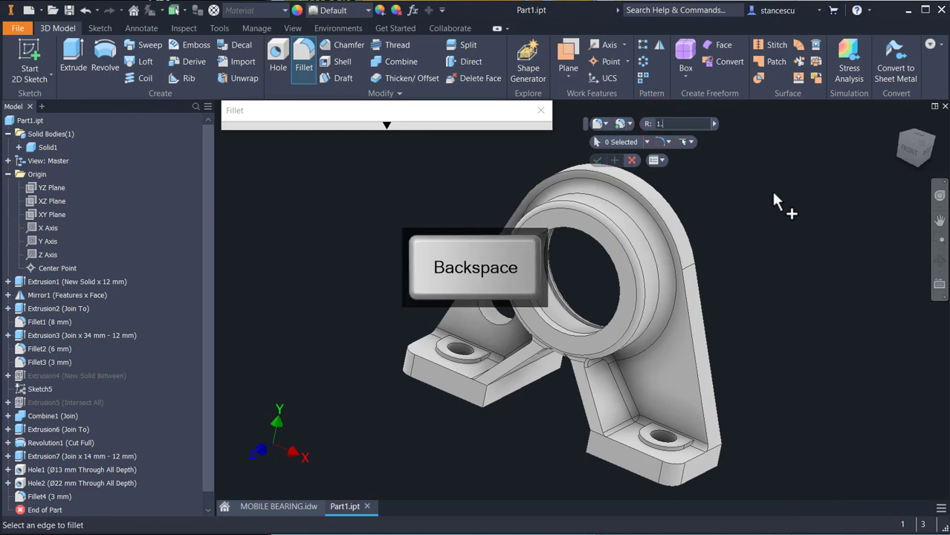
type("5")
scroll(720, 432, "down", 3)
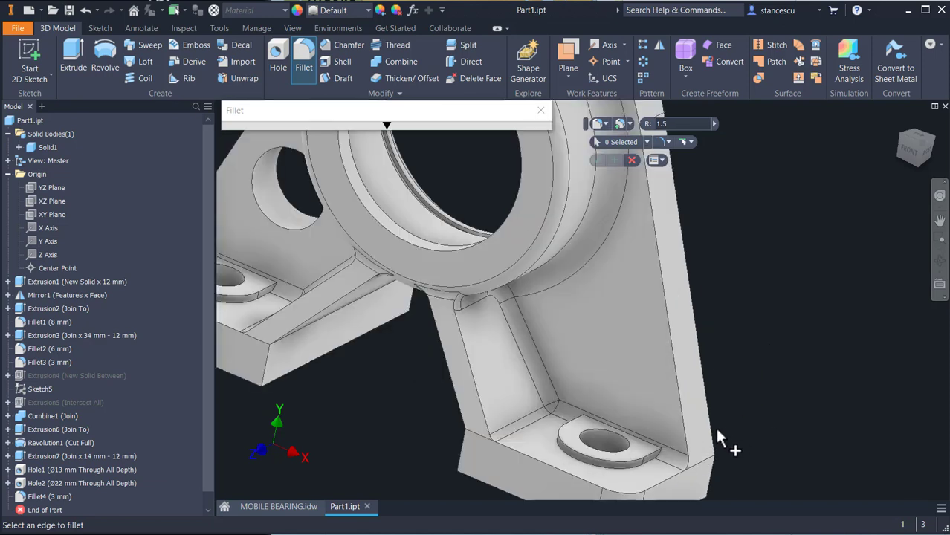
left_click(604, 469)
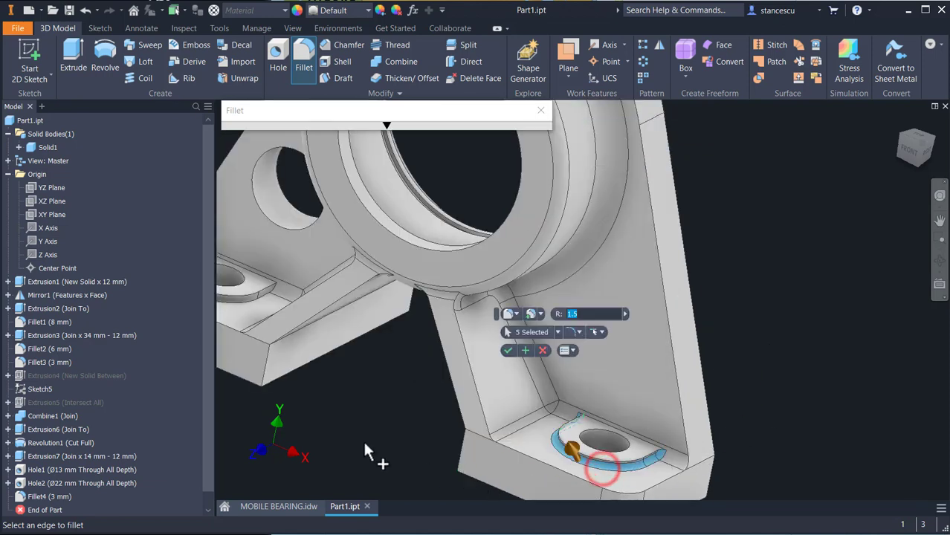
middle_click_drag(364, 452, 573, 476)
left_click(418, 329)
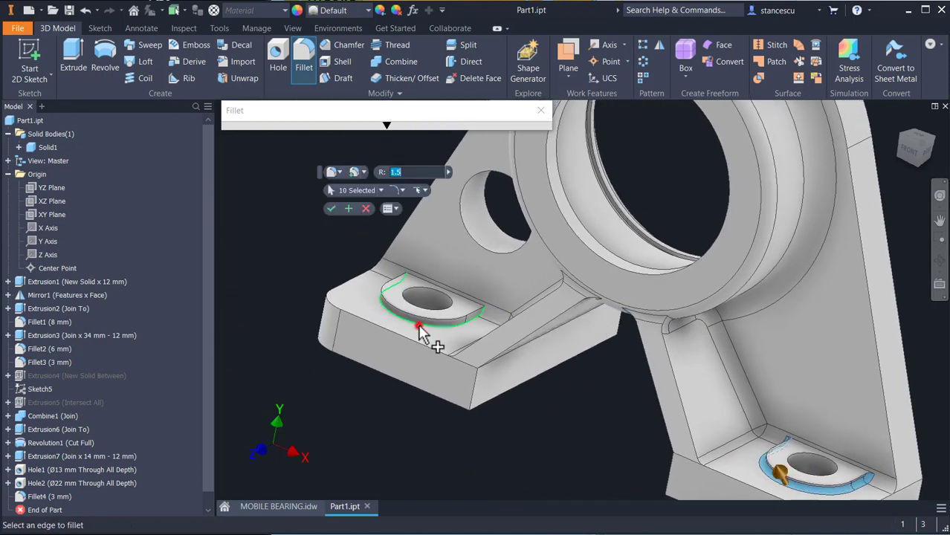
middle_click_drag(560, 433, 684, 403, "shift")
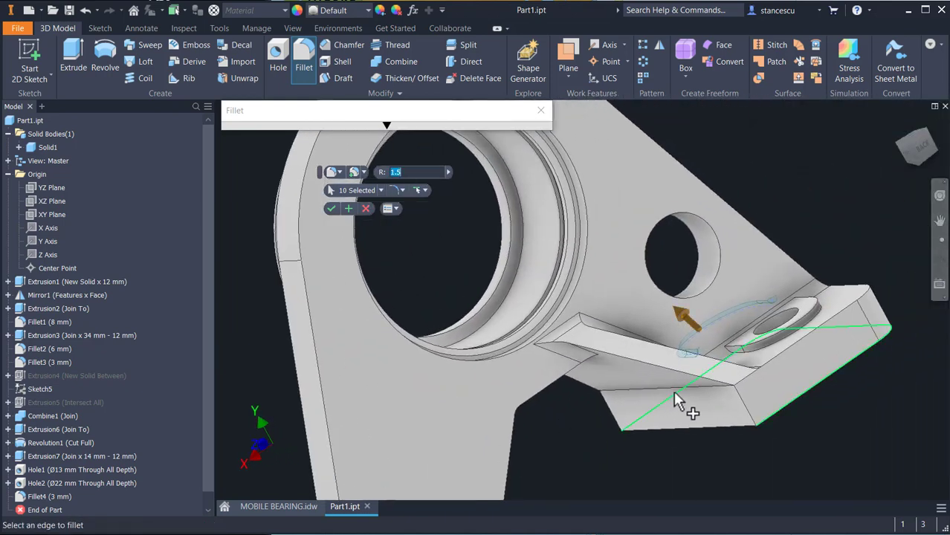
left_click(751, 352)
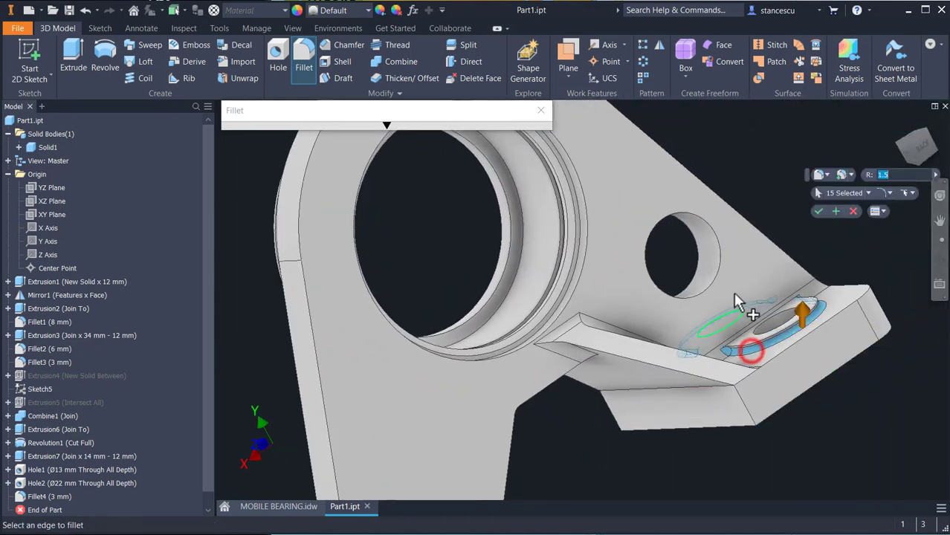
left_click(816, 213)
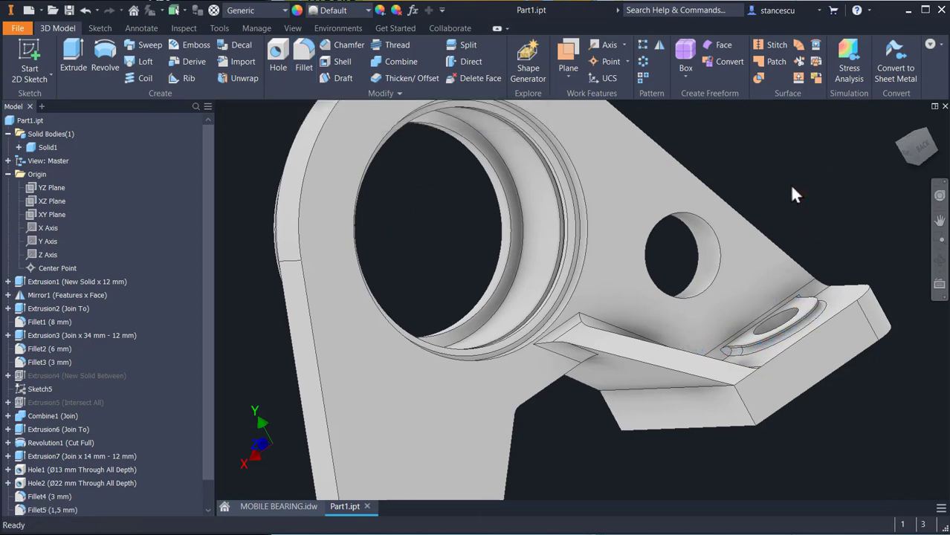
- Assign the Steel, Cast material to the part and set its appearance to Steel - Cast
key("F6")
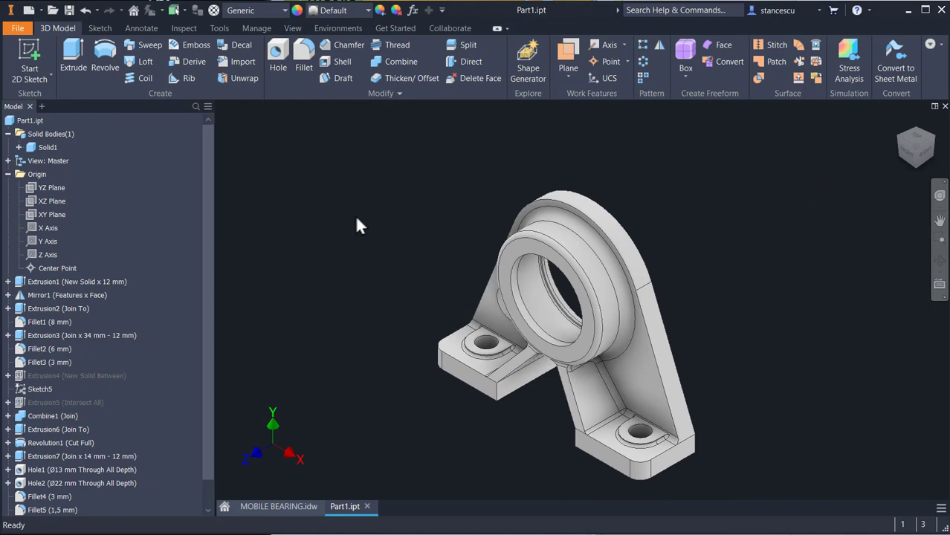
left_click(273, 14)
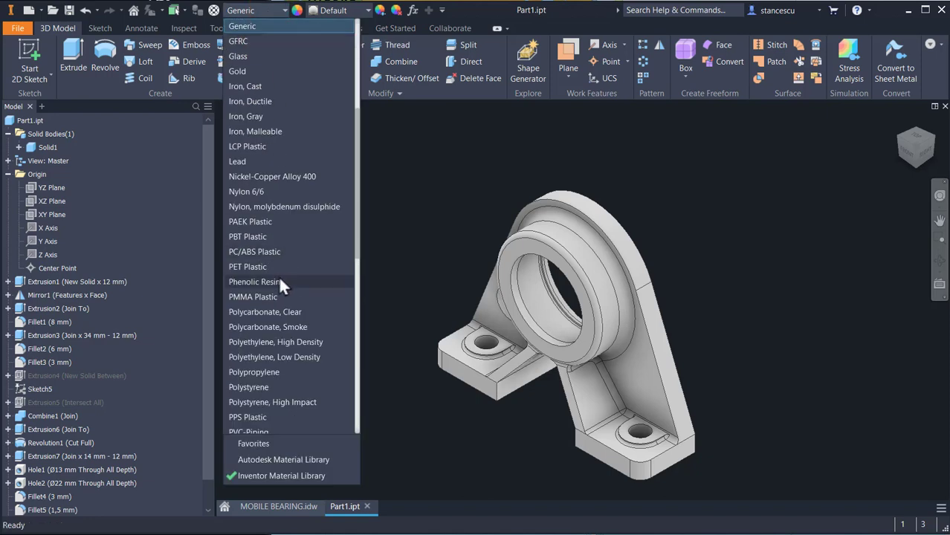
scroll(278, 271, "down", 8)
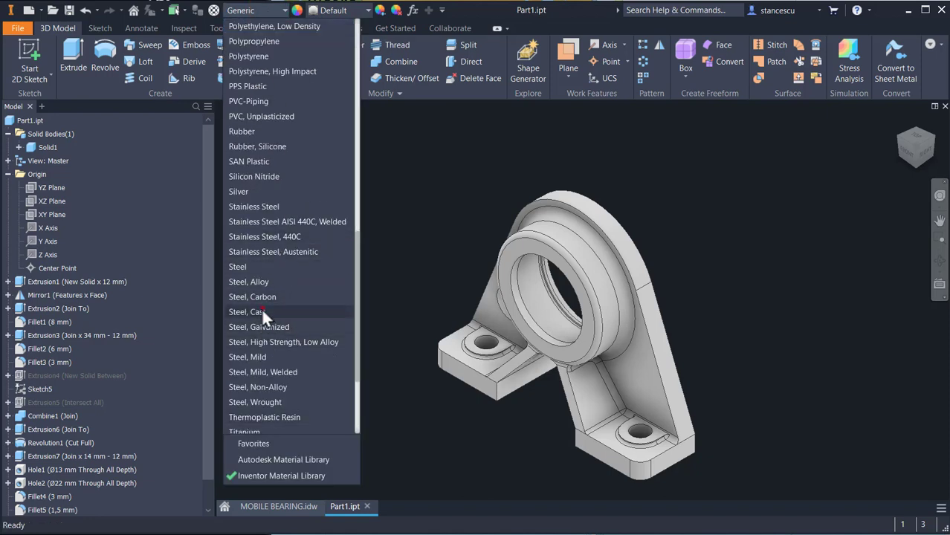
left_click(262, 309)
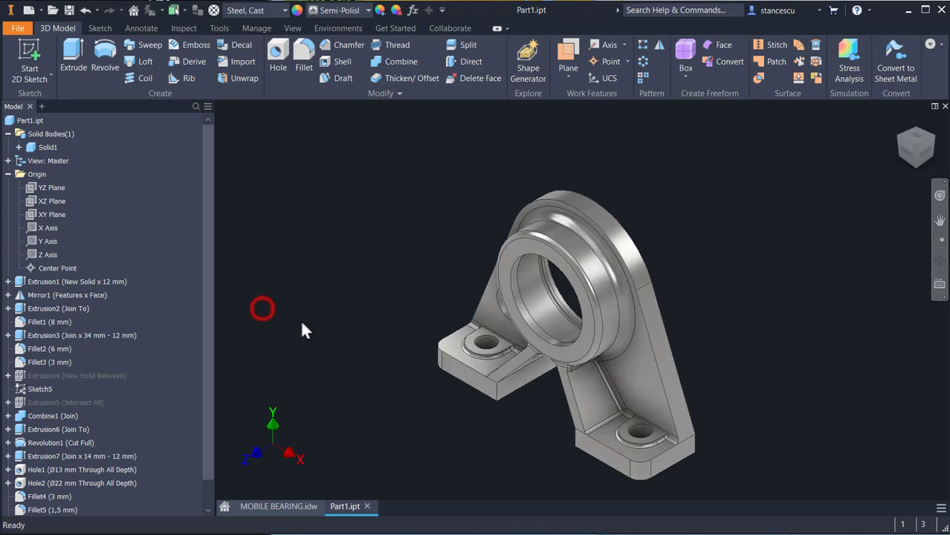
left_click(342, 12)
scroll(363, 188, "down", 2)
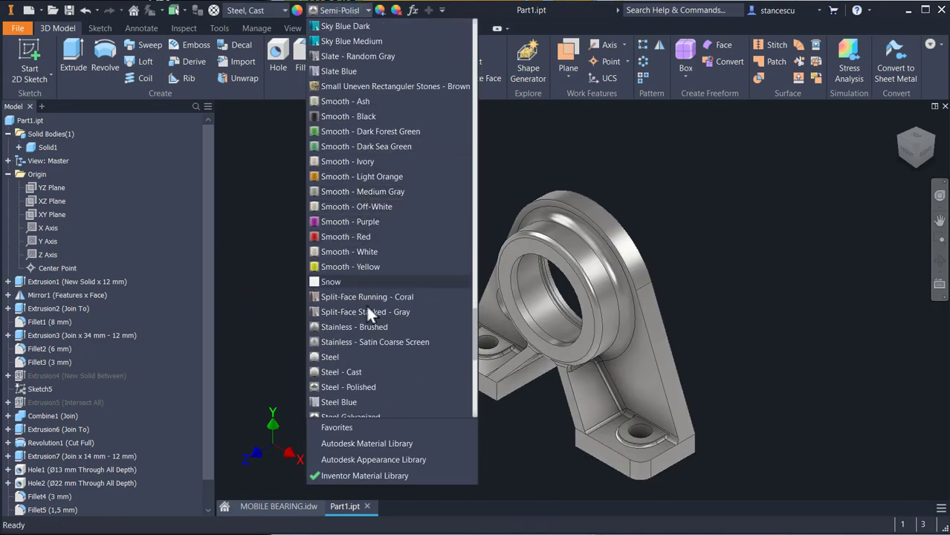
left_click(354, 371)
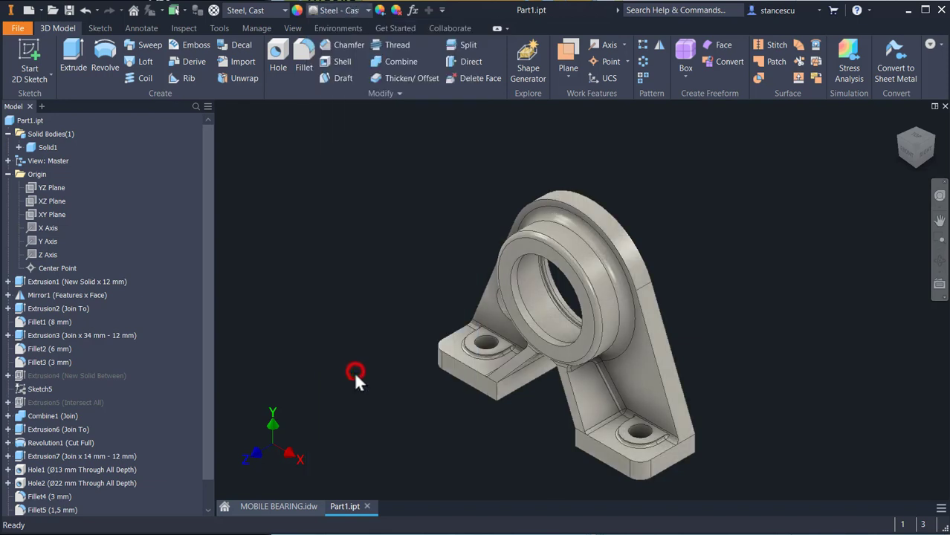
- Select the boss's inner bore face and the narrow cylindrical face on the far side of the groove
left_click(546, 330)
scroll(548, 311, "up", 2)
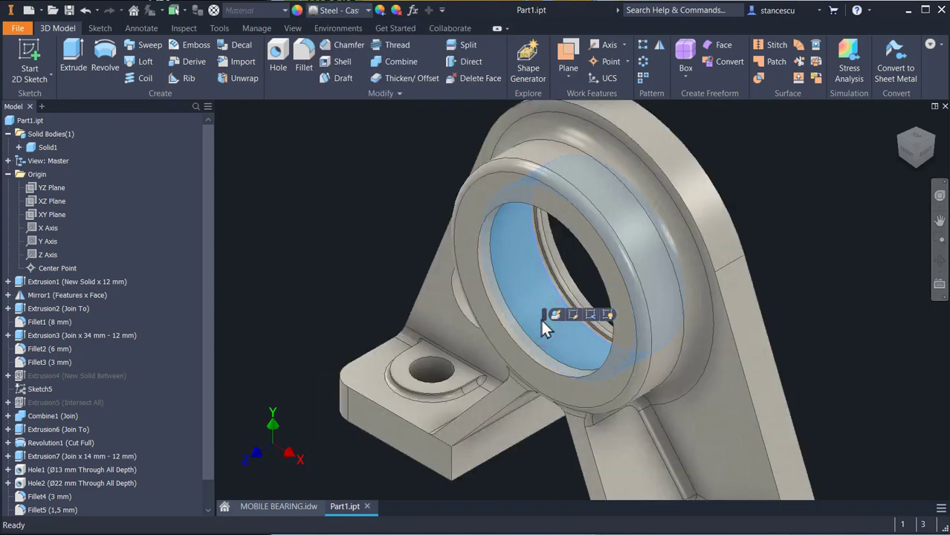
scroll(520, 282, "up", 2)
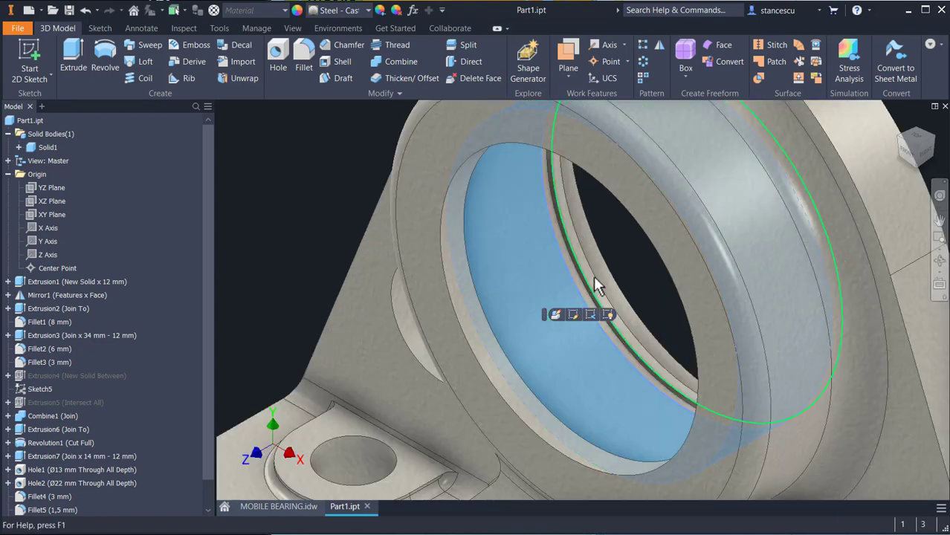
scroll(579, 273, "up", 2)
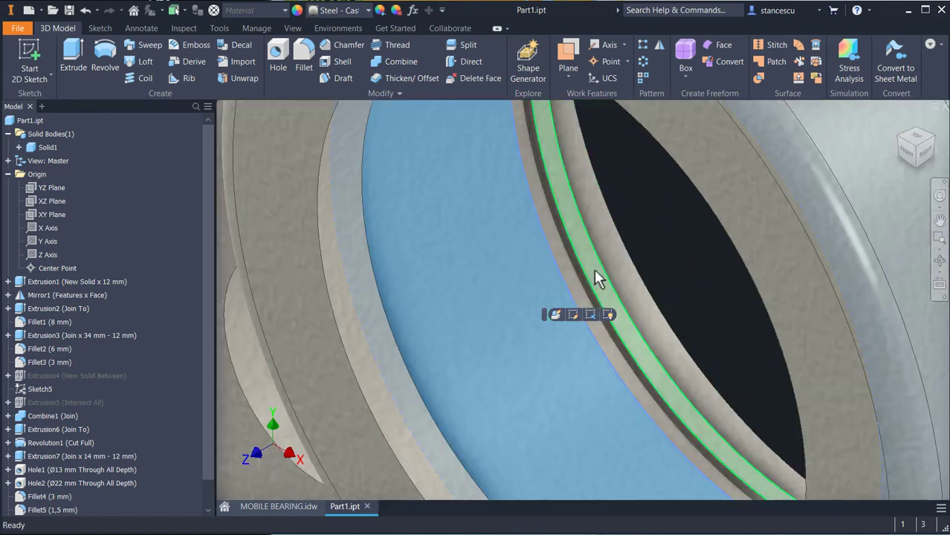
left_click(595, 271, "ctrl")
scroll(533, 344, "down", 2)
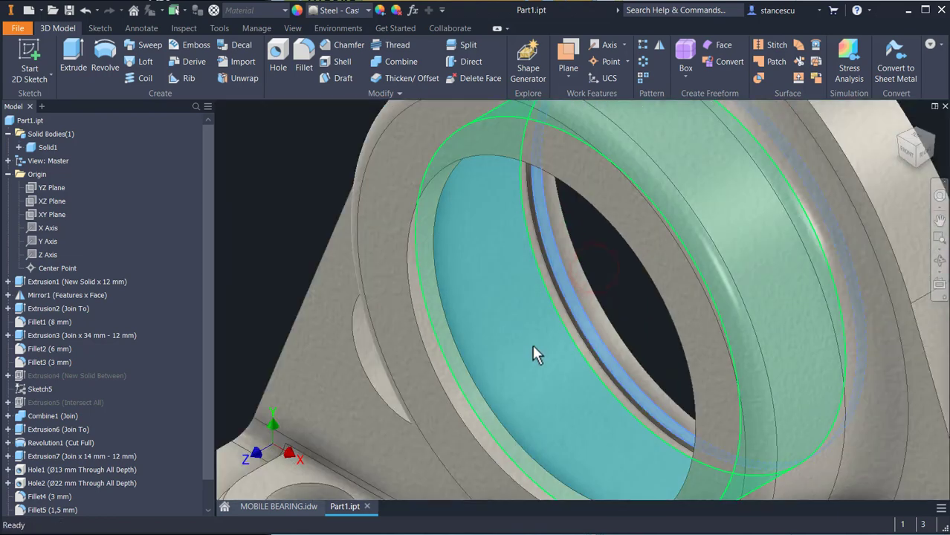
mouse_move(533, 345)
middle_mouse_down("shift")
mouse_move(538, 361)
mouse_move(484, 383)
mouse_move(542, 362)
mouse_move(555, 346)
mouse_move(530, 342)
middle_mouse_up("shift")
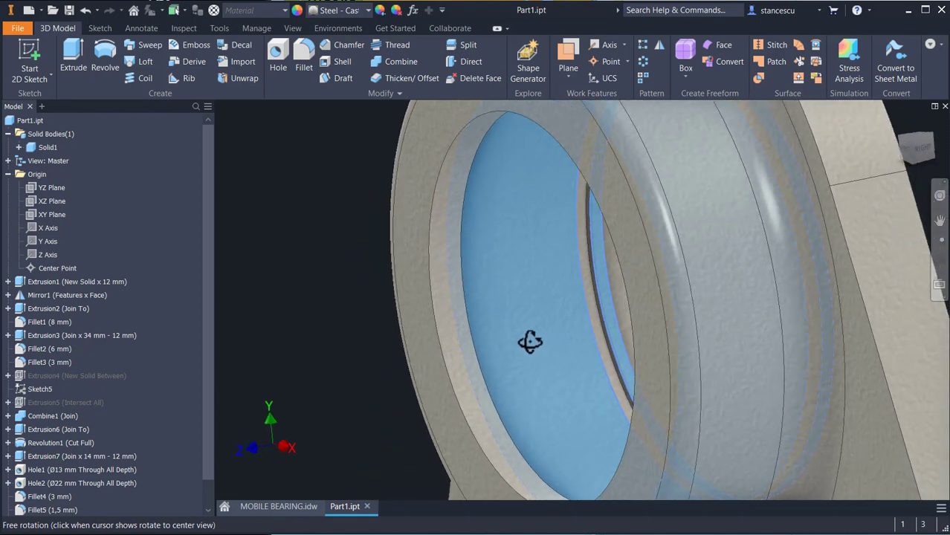
scroll(529, 341, "down", 3)
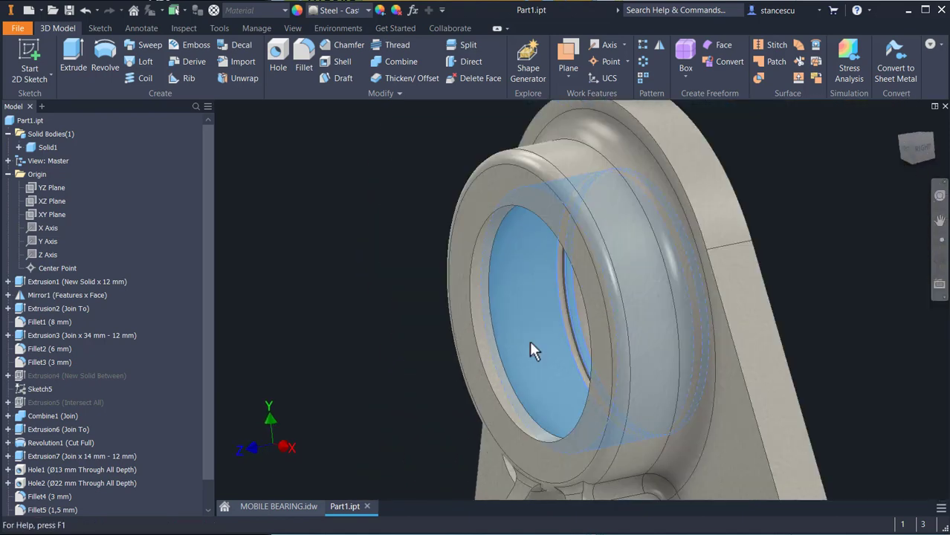
- Add the undersides of both feet and the top faces of the raised pads around the foot holes to the selection
middle_click_drag(529, 341, 529, 216)
middle_click_drag(576, 307, 592, 217)
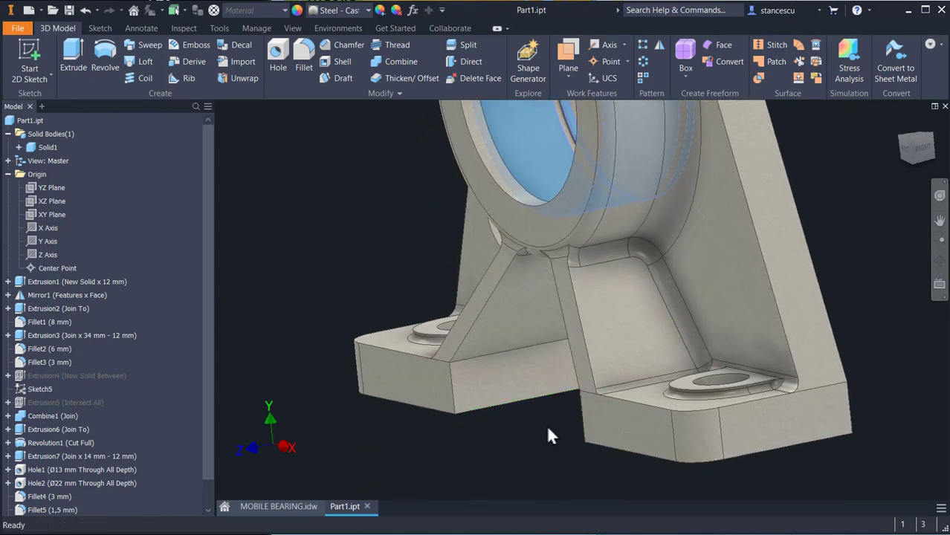
middle_click_drag(548, 430, 560, 395, "shift")
left_click(541, 439)
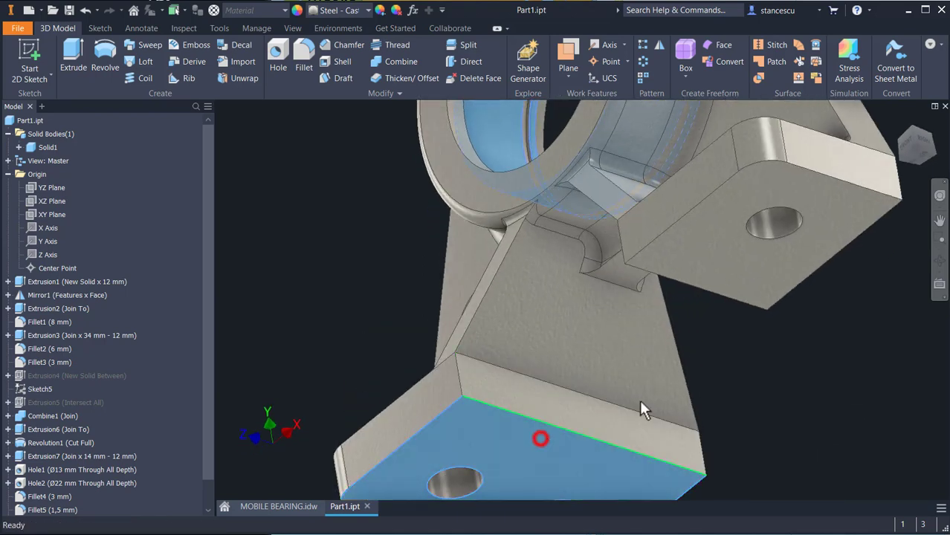
left_click(694, 257, "ctrl")
scroll(642, 347, "down", 3)
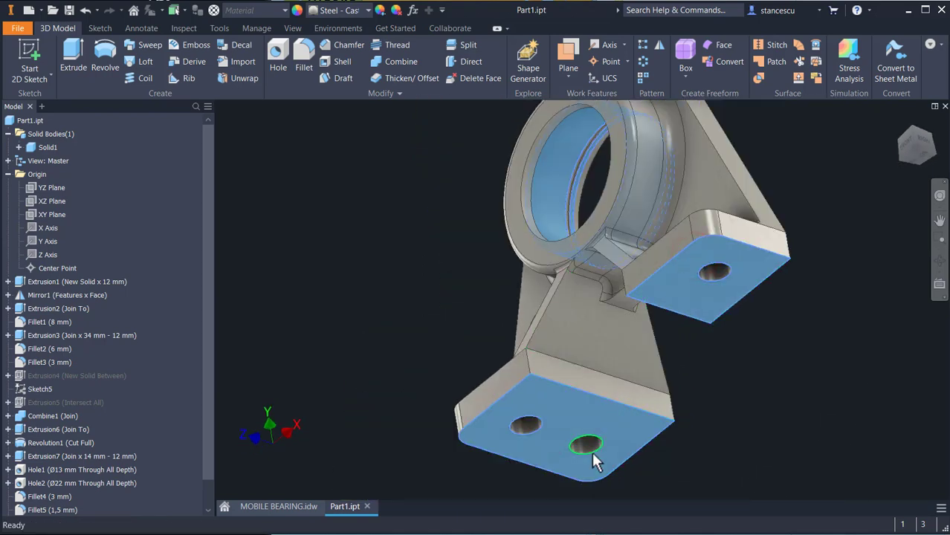
middle_click_drag(614, 403, 560, 389, "shift")
left_click(536, 377)
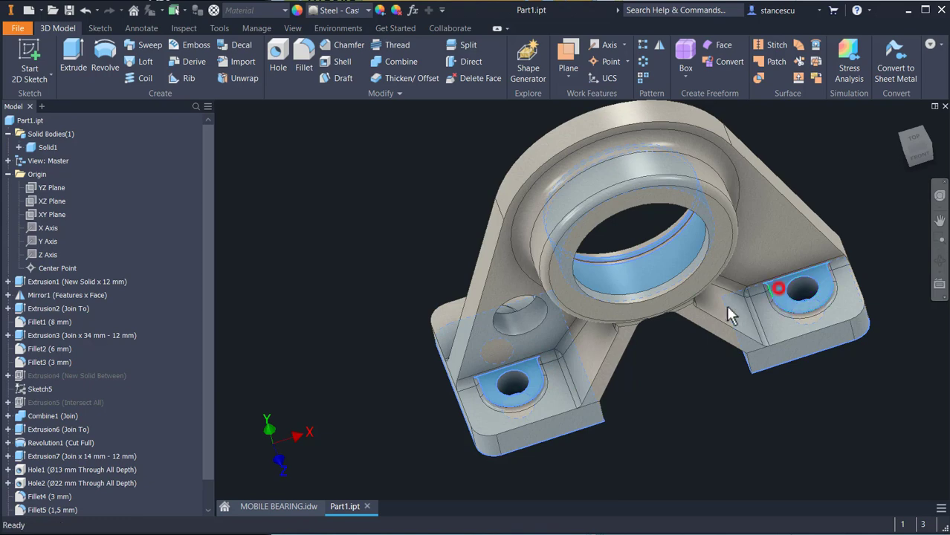
- Check the bore from the rear and apply the Steel - Polished appearance to the selected bore, foot and pad faces
mouse_move(609, 303)
middle_mouse_down("shift")
mouse_move(632, 329)
mouse_move(488, 264)
mouse_move(580, 384)
mouse_move(652, 388)
mouse_move(647, 347)
mouse_move(834, 374)
mouse_move(634, 281)
middle_mouse_up("shift")
scroll(626, 238, "up", 2)
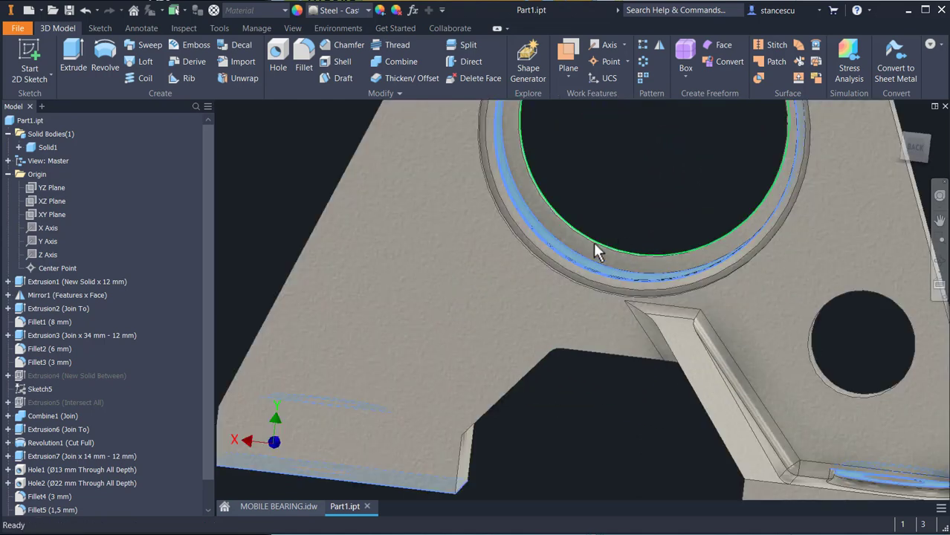
middle_click_drag(562, 276, 558, 402, "shift")
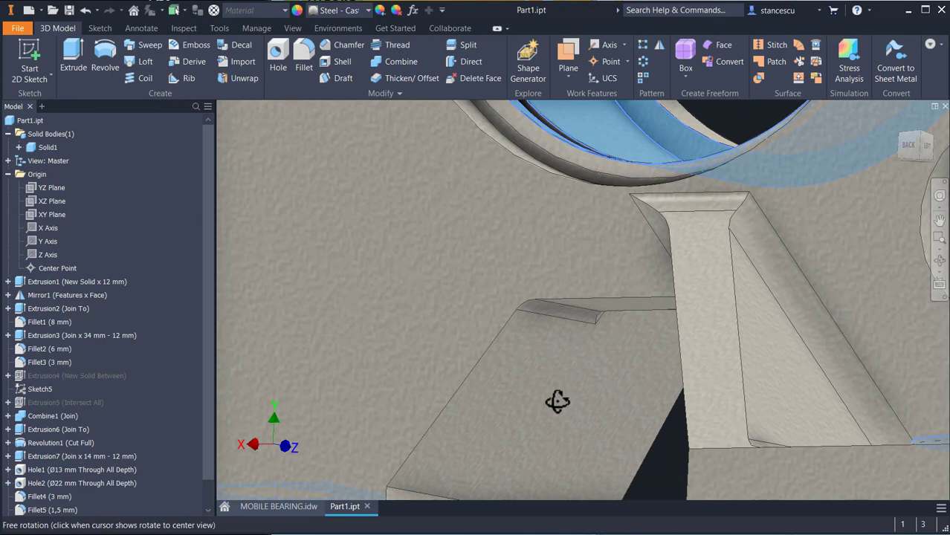
middle_click_drag(646, 152, 587, 322)
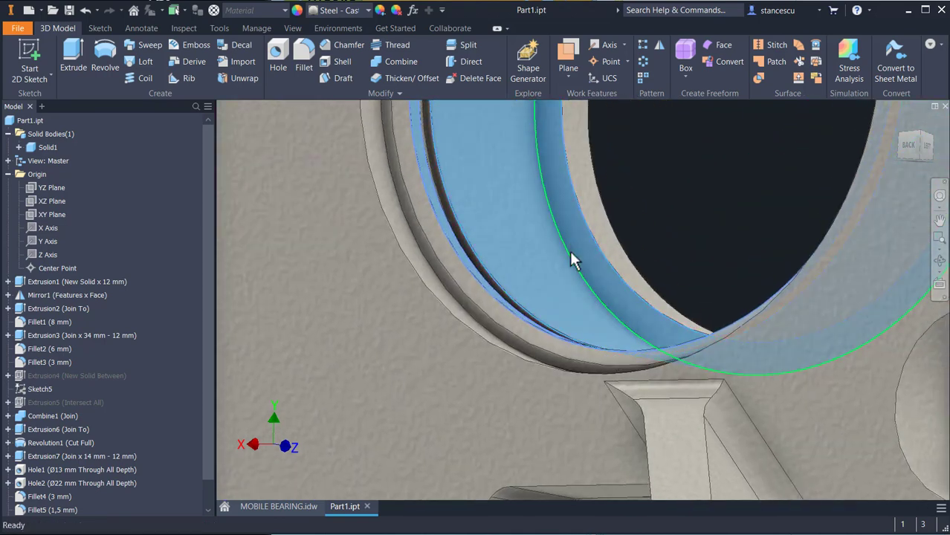
left_click(328, 12)
scroll(331, 35, "up", 2)
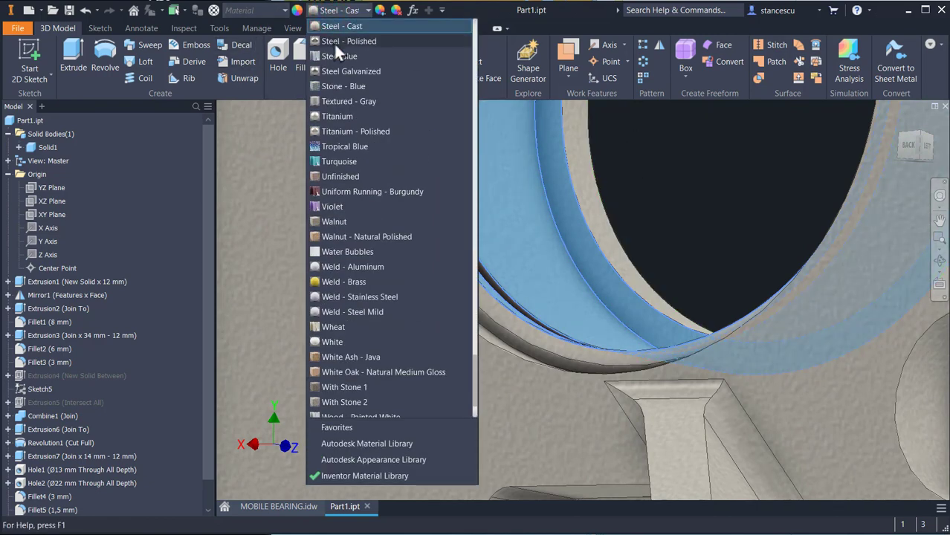
left_click(333, 42)
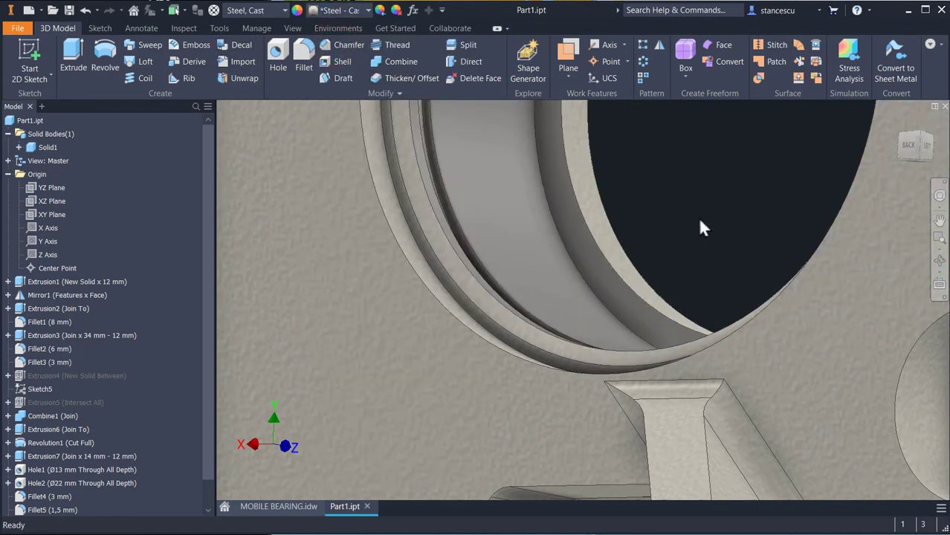
- Examine the bore and groove details in section B-B of the MOBILE BEARING drawing and return to Part1.ipt
left_click(285, 510)
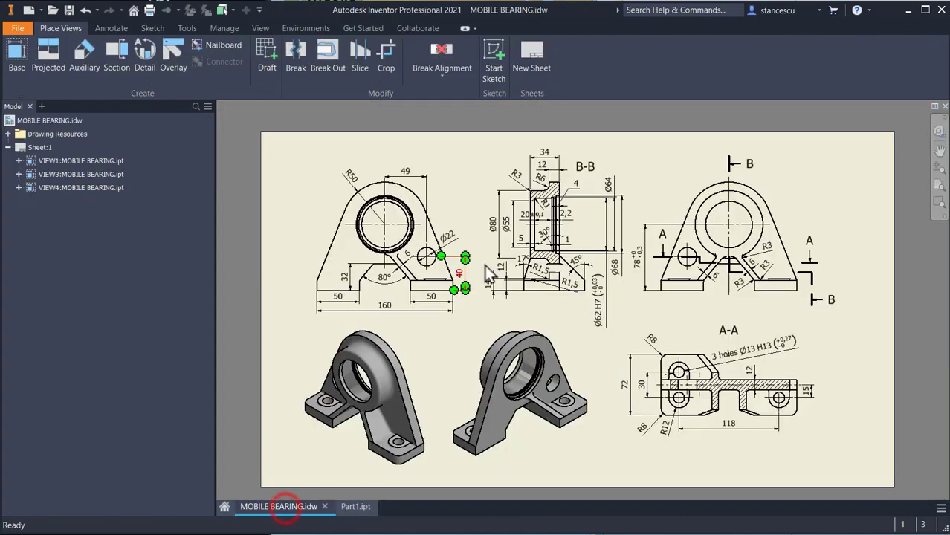
scroll(540, 206, "down", 5)
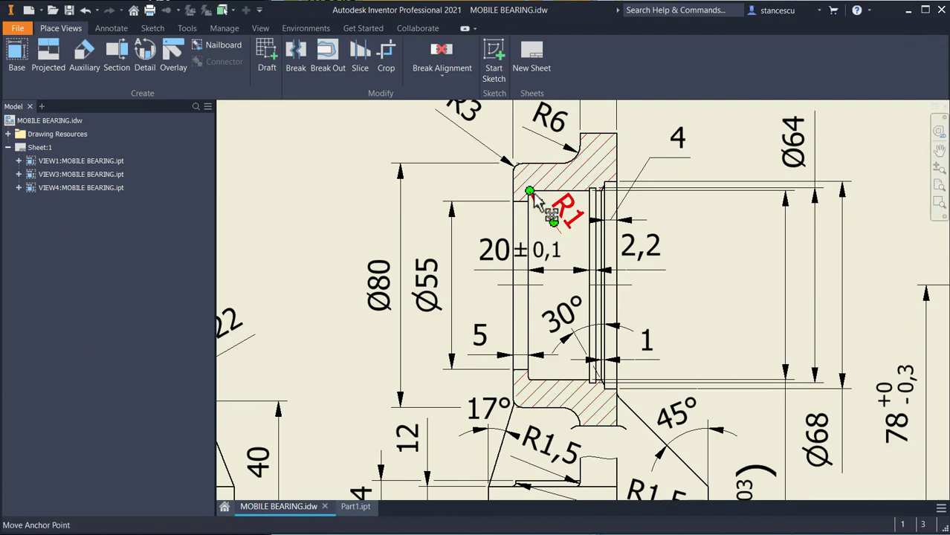
scroll(604, 215, "down", 3)
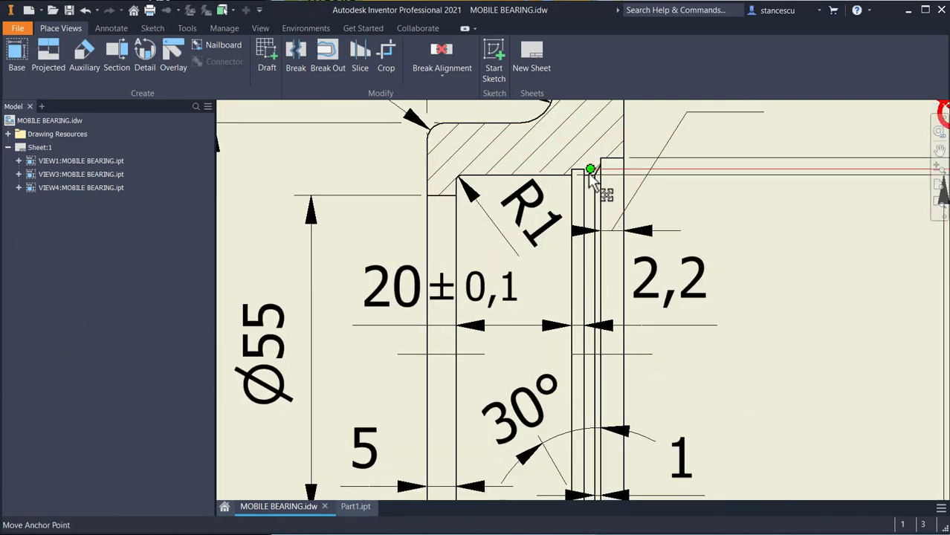
scroll(593, 182, "down", 3)
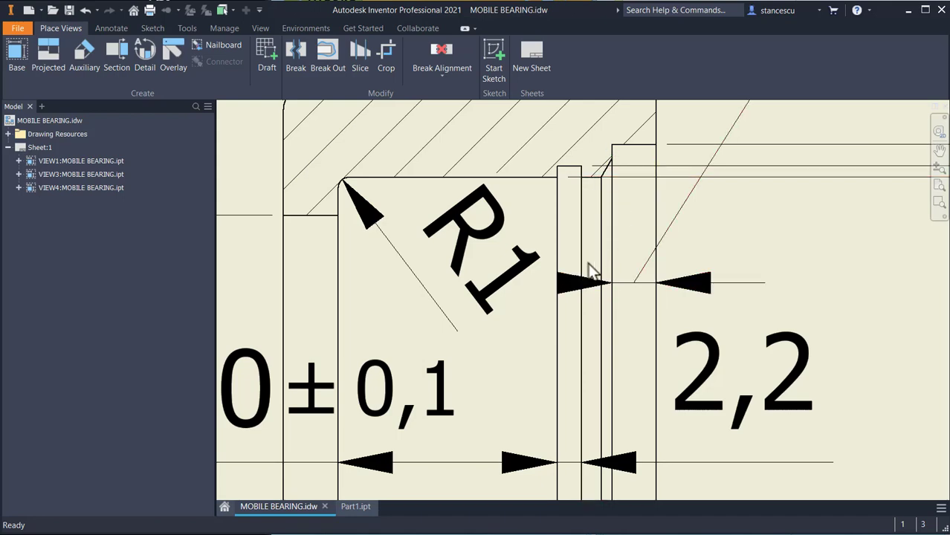
scroll(589, 272, "up", 4)
mouse_move(733, 326)
middle_mouse_down()
mouse_move(688, 233)
mouse_move(680, 170)
middle_mouse_up()
scroll(702, 409, "up", 3)
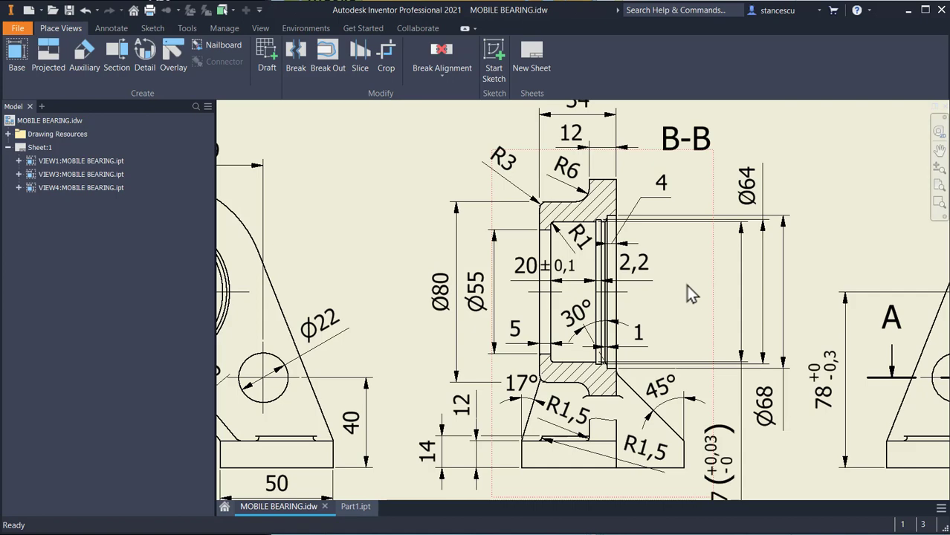
left_click(349, 510)
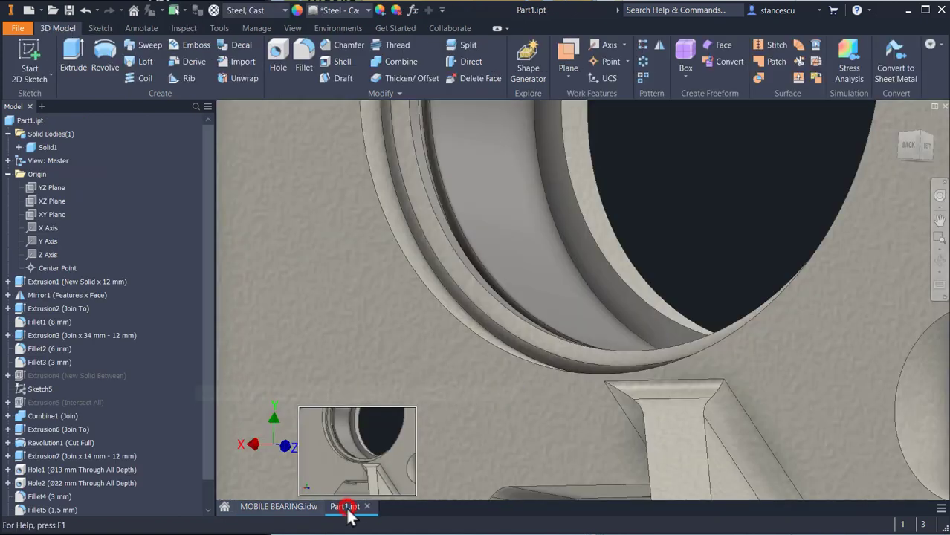
- Fillet the internal corner edge where the polished bore meets its shoulder with a 1 mm radius
left_click(580, 271)
left_click(593, 266)
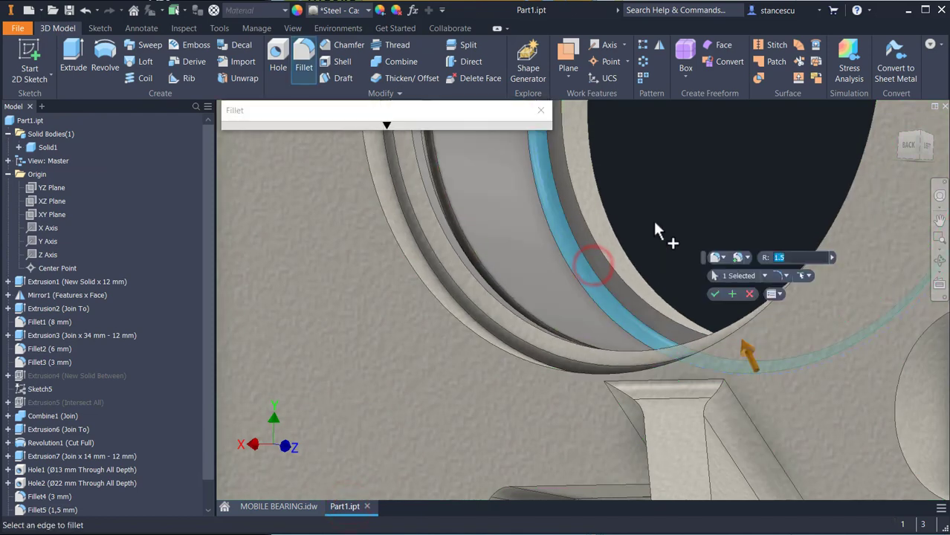
type("1")
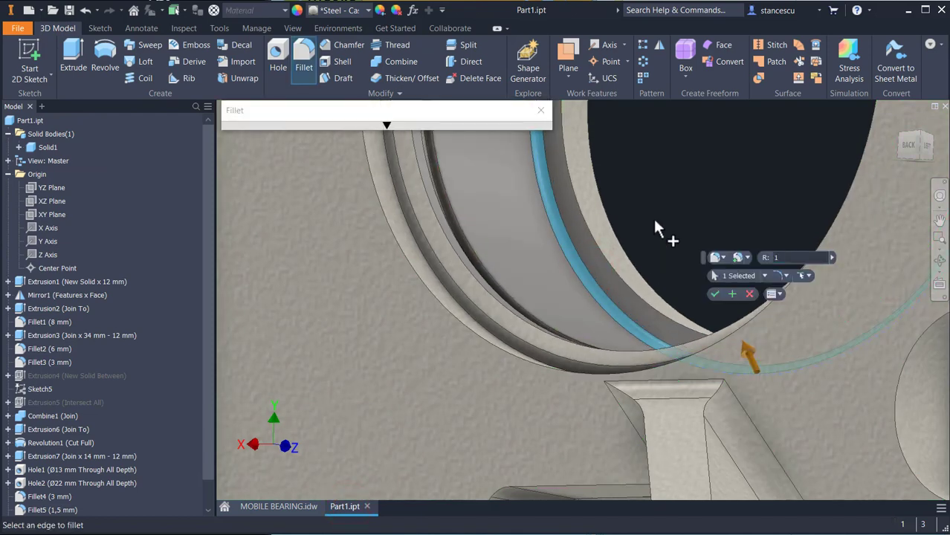
left_click(716, 295)
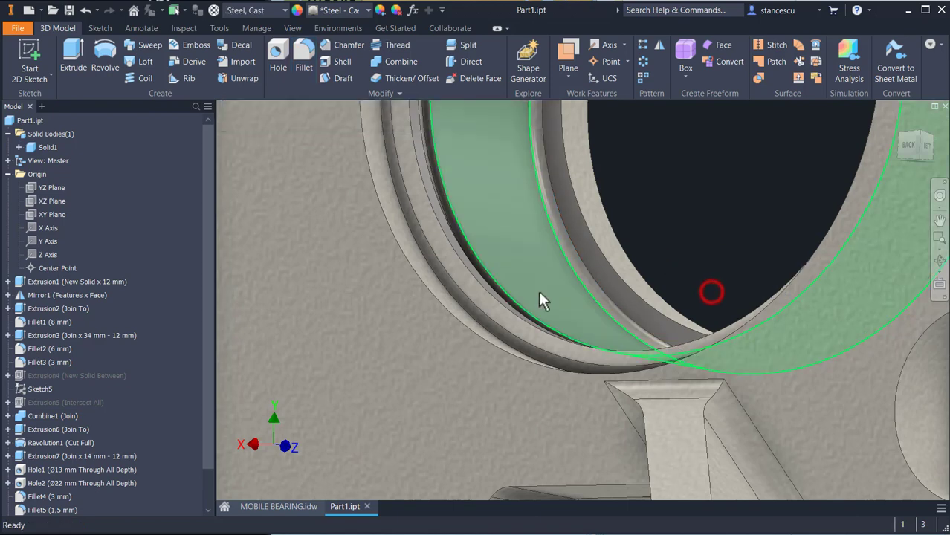
key("F6")
key("F6")
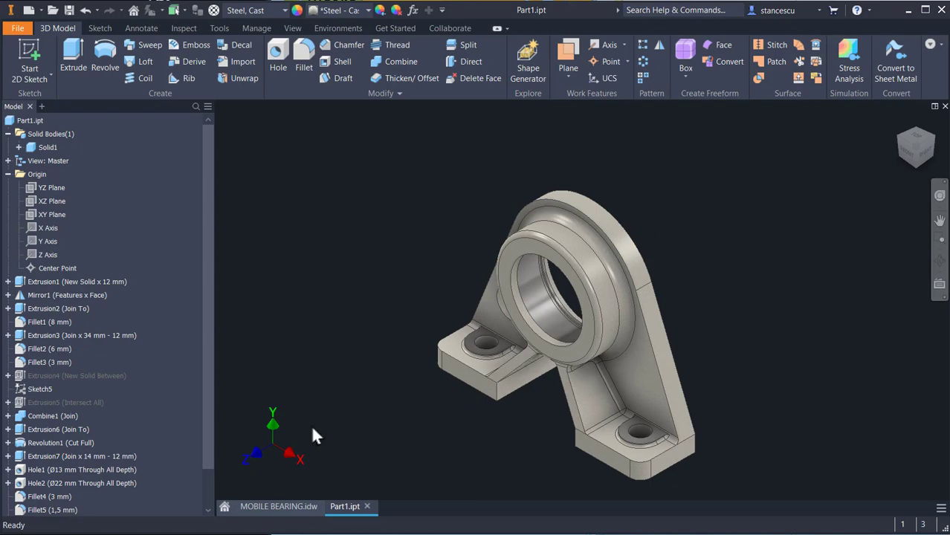
- Check the rib radii in the MOBILE BEARING drawing and fillet both edges where the rib undersides meet the feet's inner sides at 3 mm
left_click(292, 507)
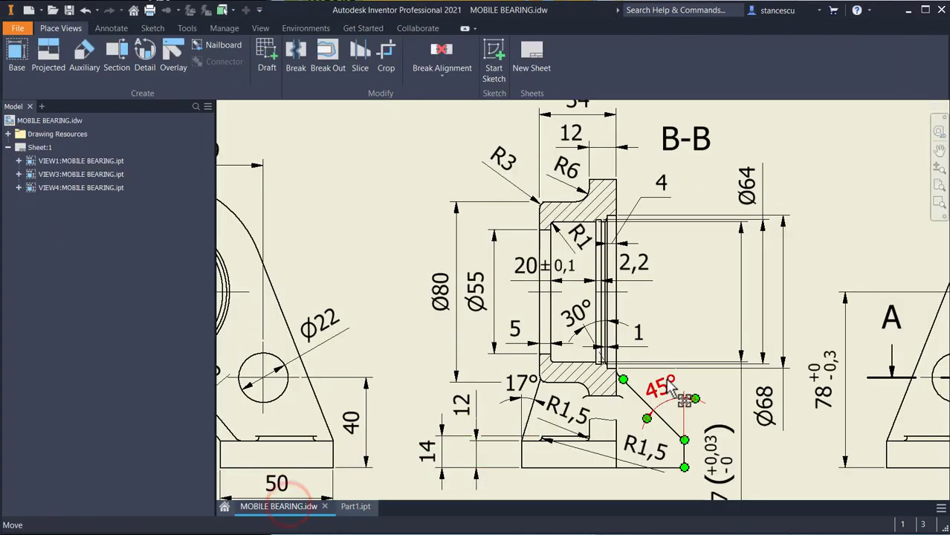
mouse_move(668, 377)
middle_mouse_down()
mouse_move(573, 253)
mouse_move(433, 185)
mouse_move(335, 200)
middle_mouse_up()
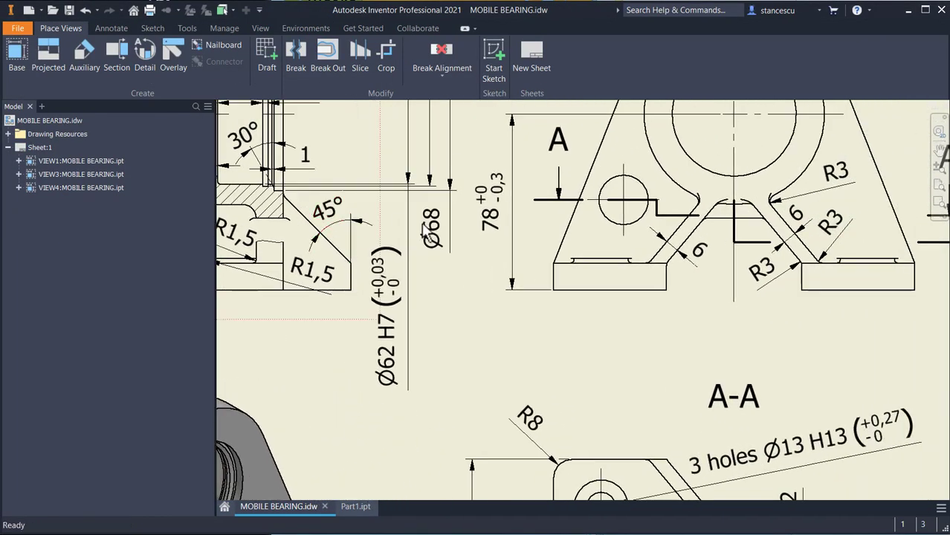
scroll(660, 299, "up", 6)
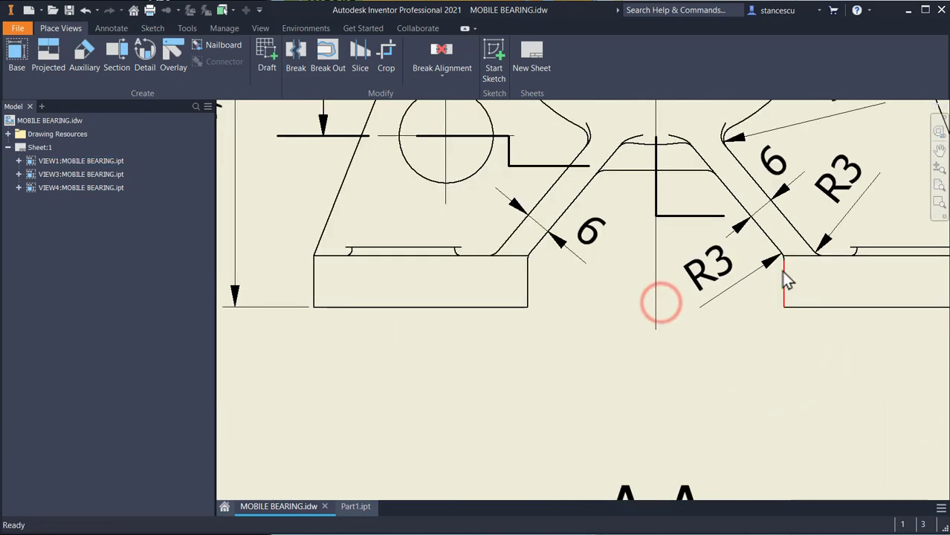
scroll(759, 256, "down", 6)
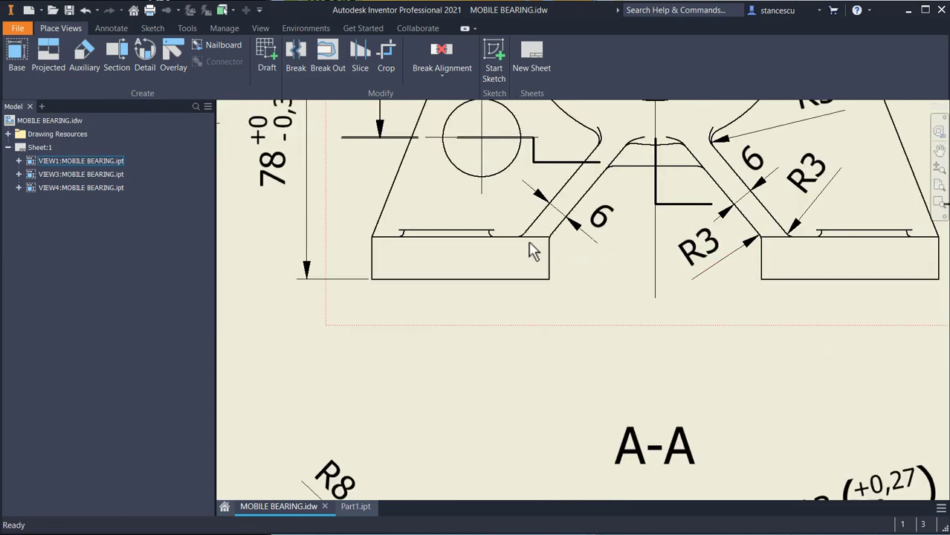
left_click(357, 509)
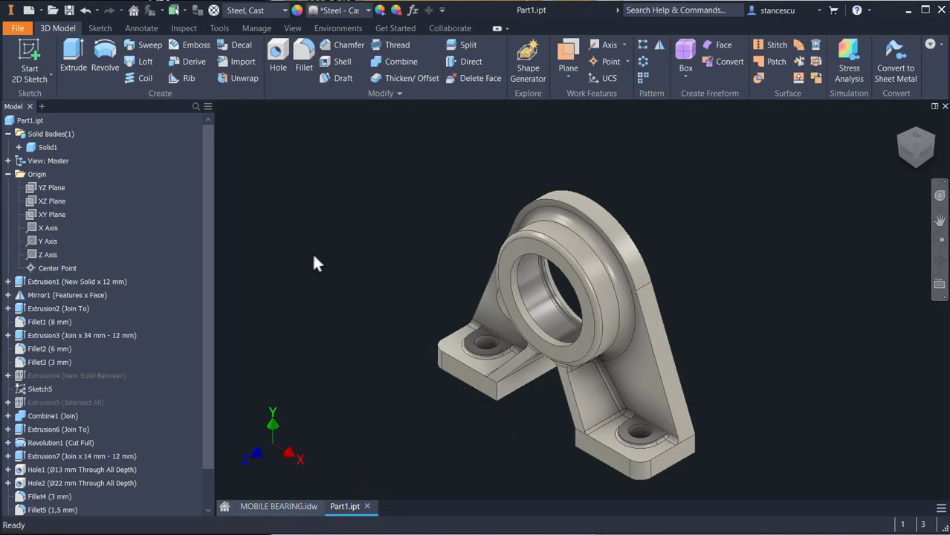
scroll(523, 400, "up", 10)
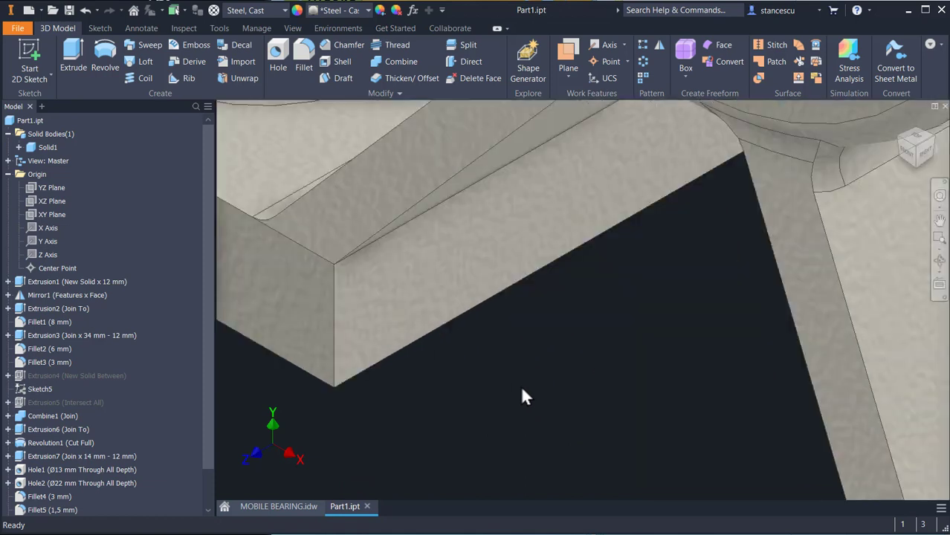
left_click(470, 186)
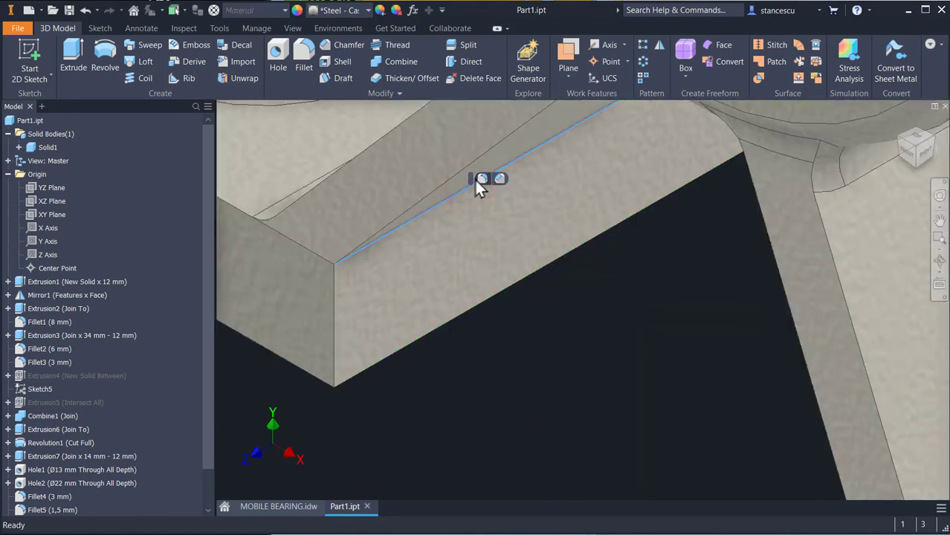
left_click(482, 178)
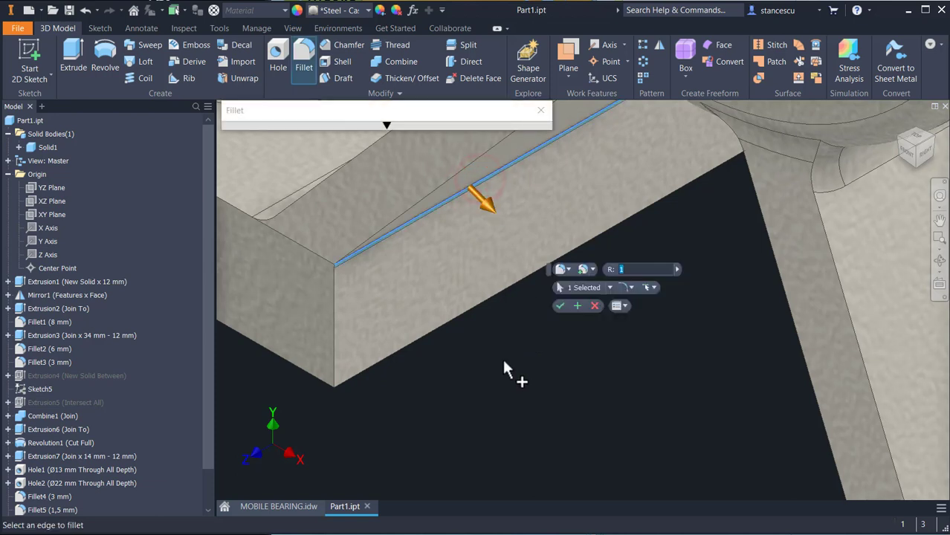
type("3")
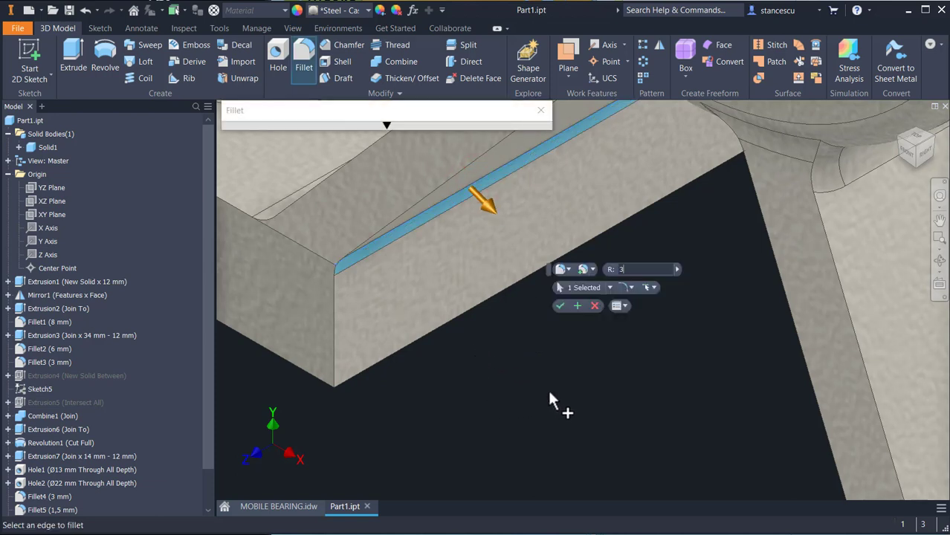
middle_click_drag(550, 392, 628, 346, "shift")
left_click(647, 370)
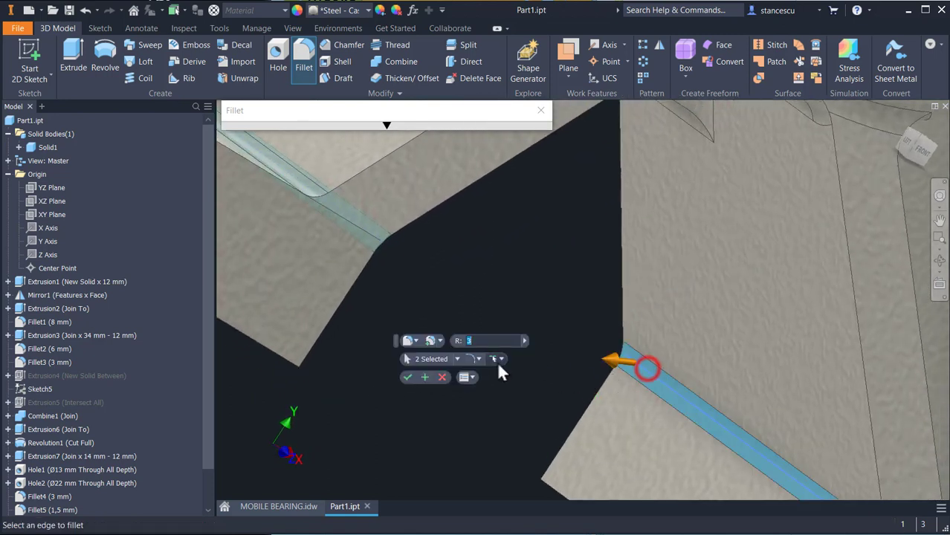
left_click(407, 380)
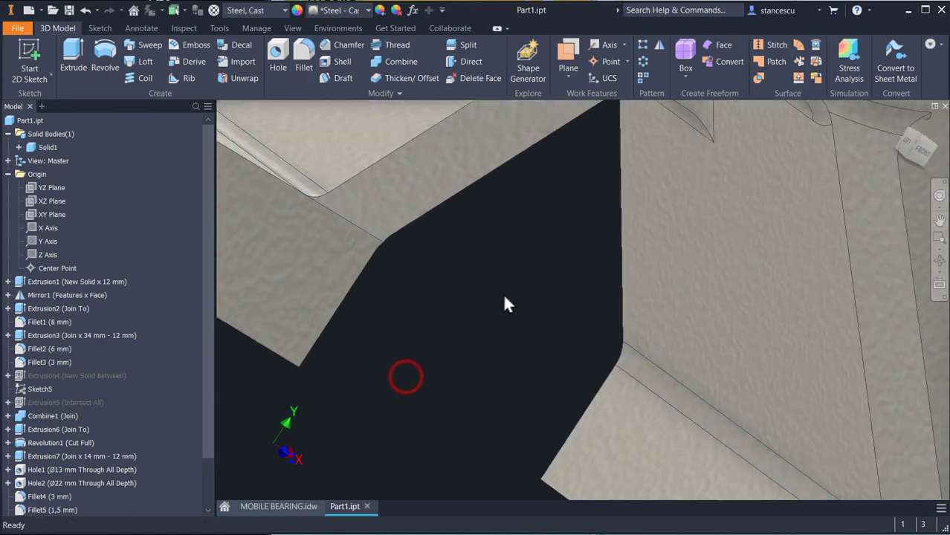
key("F6")
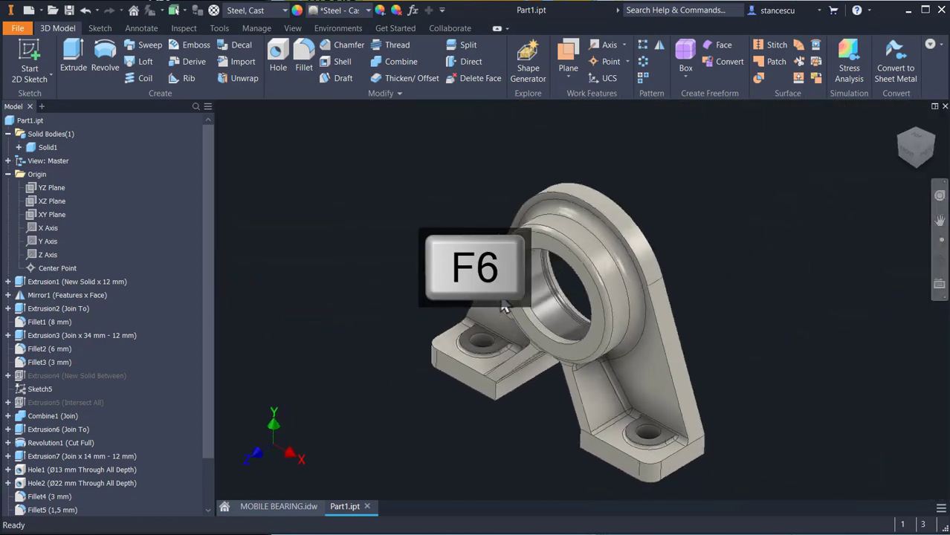
- Calculate the part's mass and other physical properties in its iProperties, and close the dialog
right_click(30, 121)
left_click(62, 254)
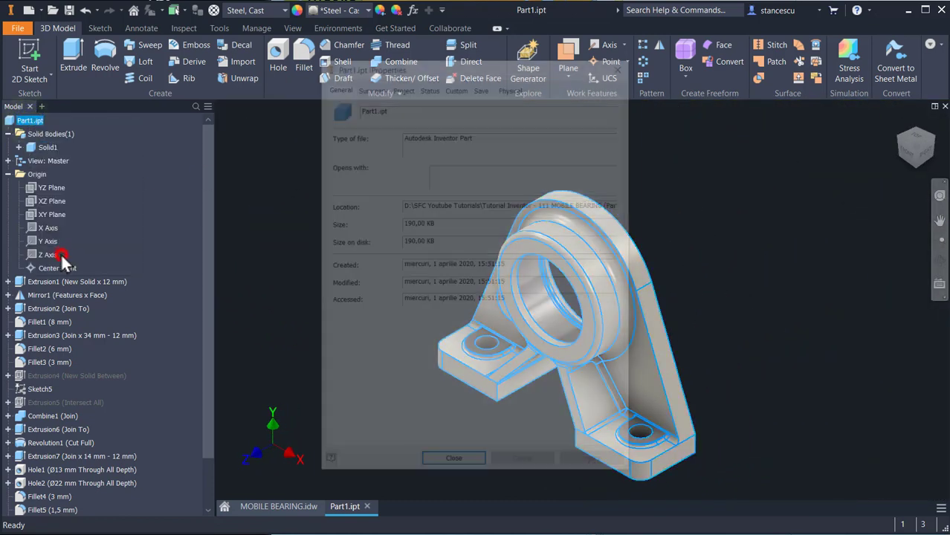
left_click(510, 85)
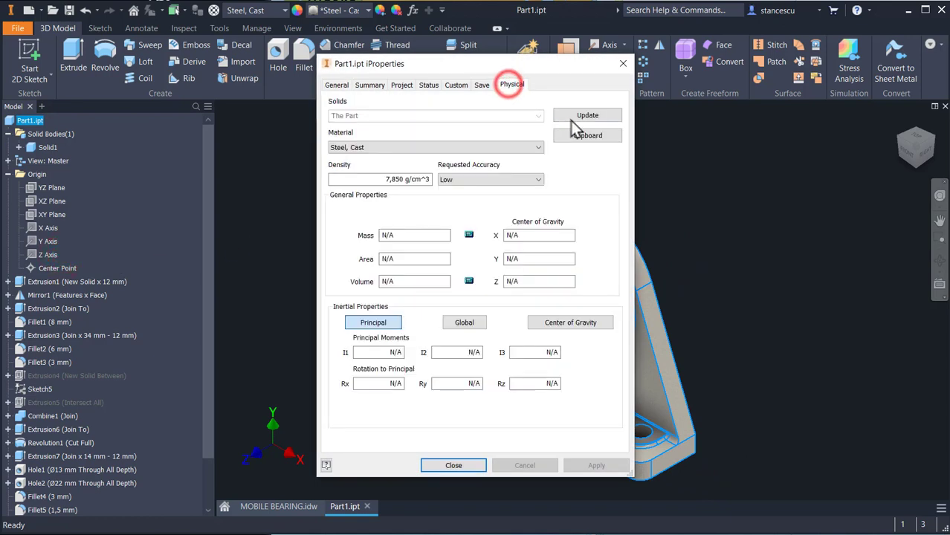
left_click(580, 119)
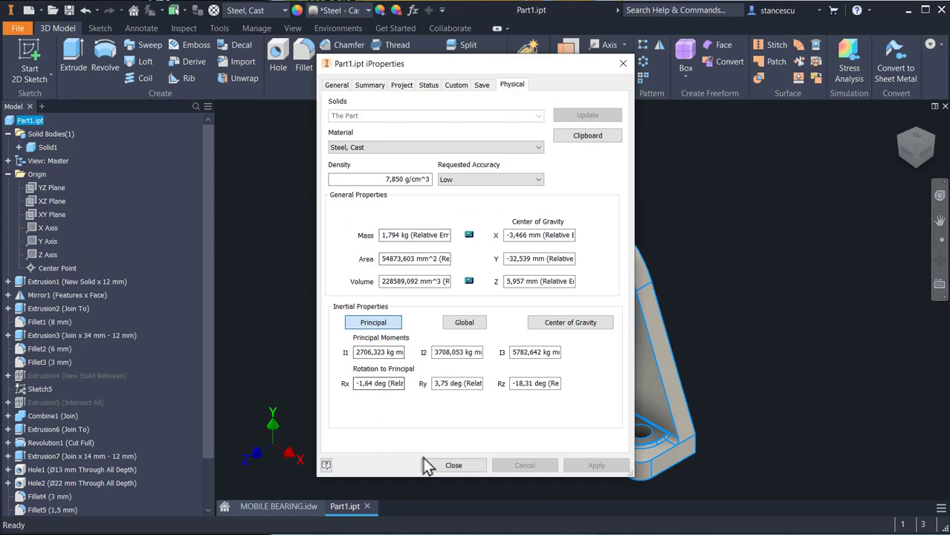
left_click(451, 466)
left_click(759, 279)
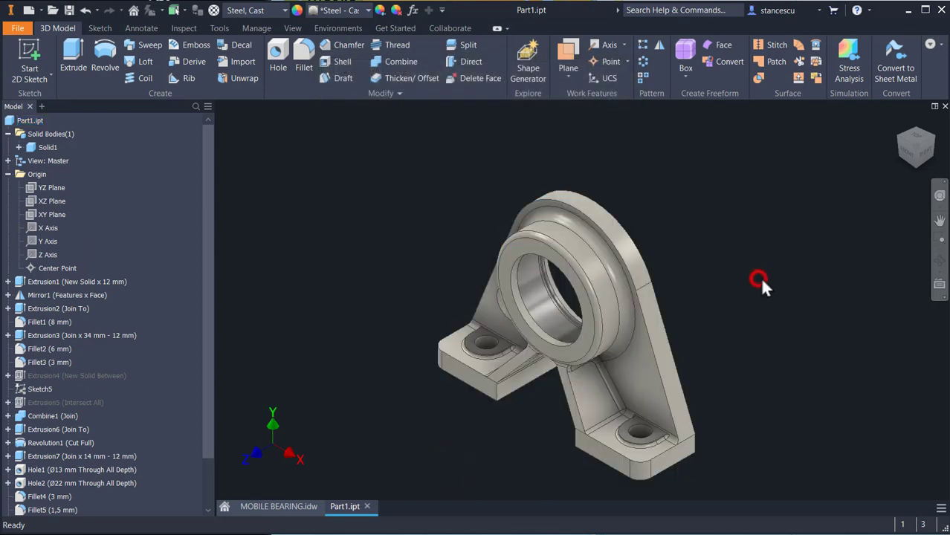